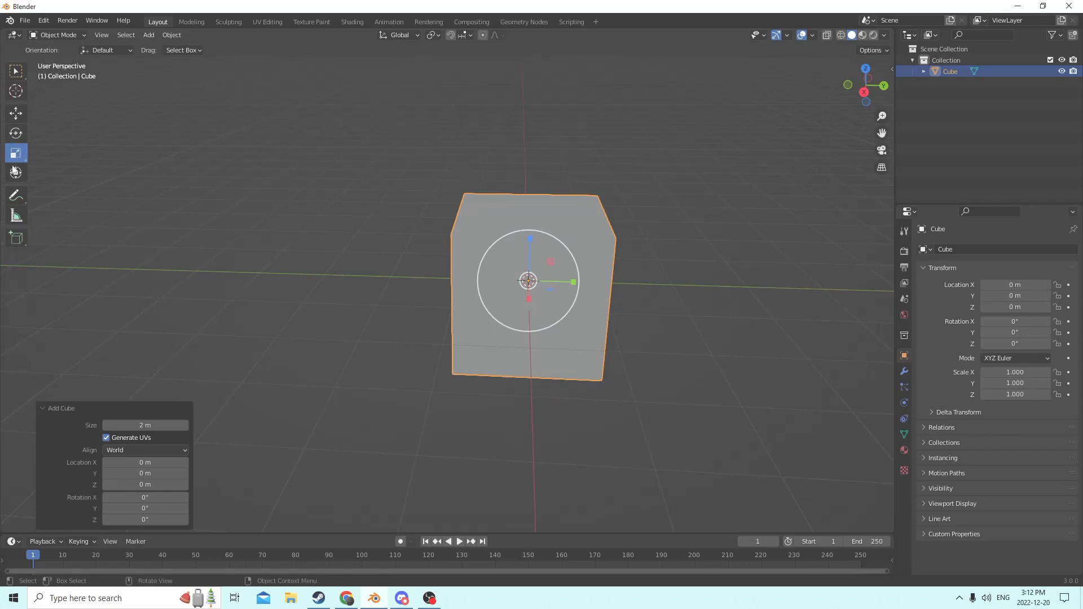
Stretch the cube along Y by about 1.94 and set the transform orientation to Local.
drag(573, 282, 627, 282)
middle_drag(638, 242, 708, 265)
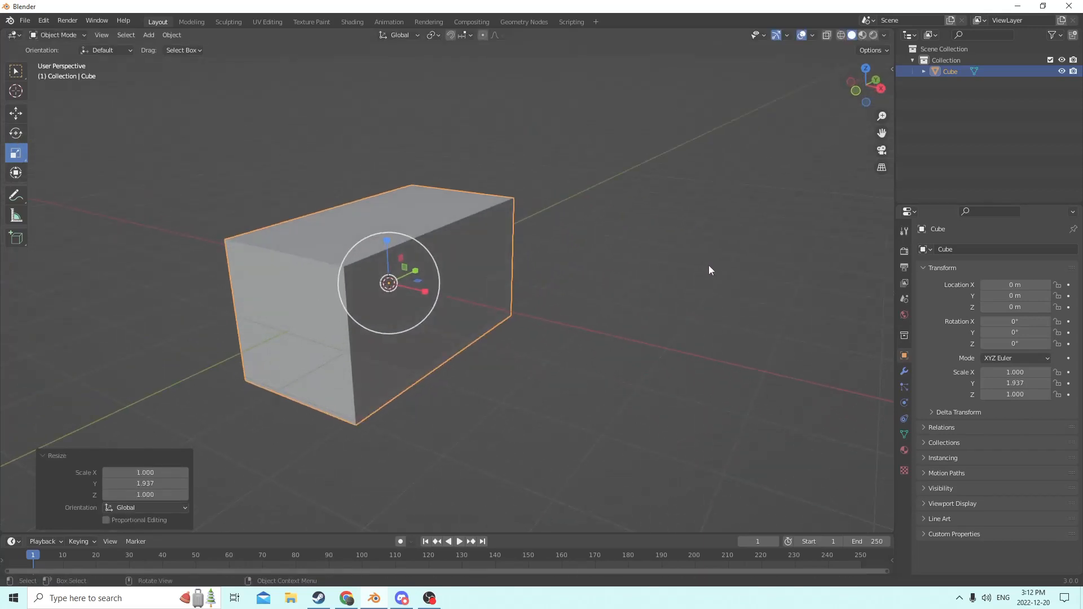
middle_drag(627, 289, 514, 168)
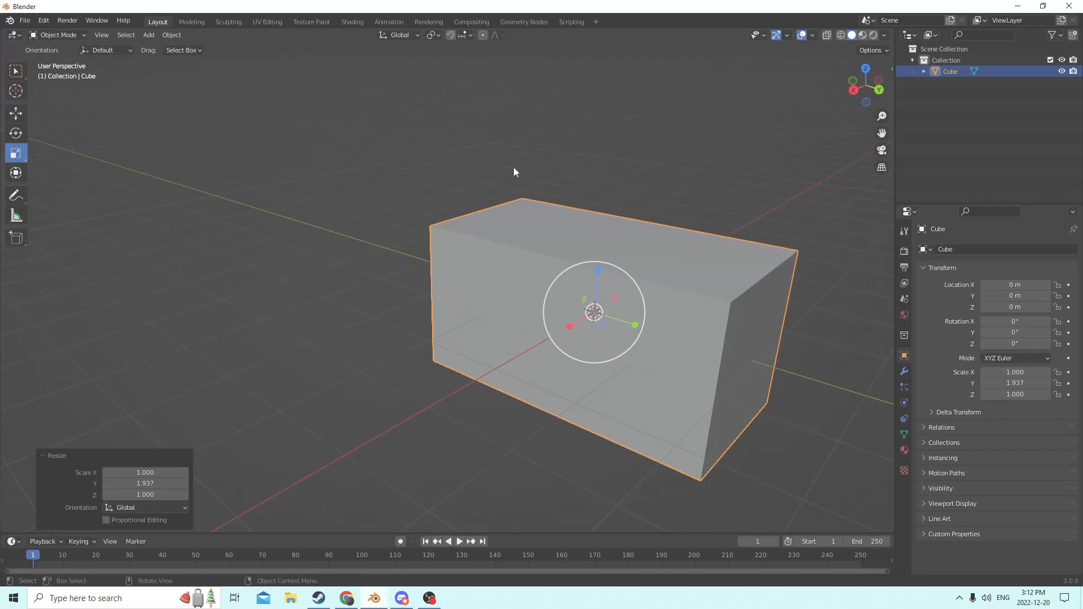
click(415, 36)
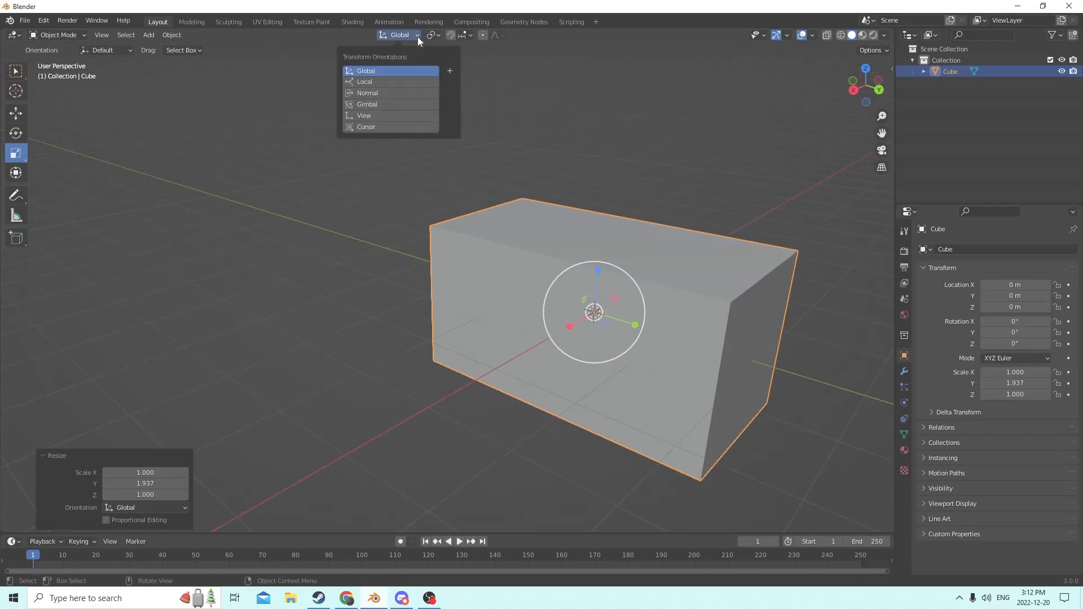
click(394, 82)
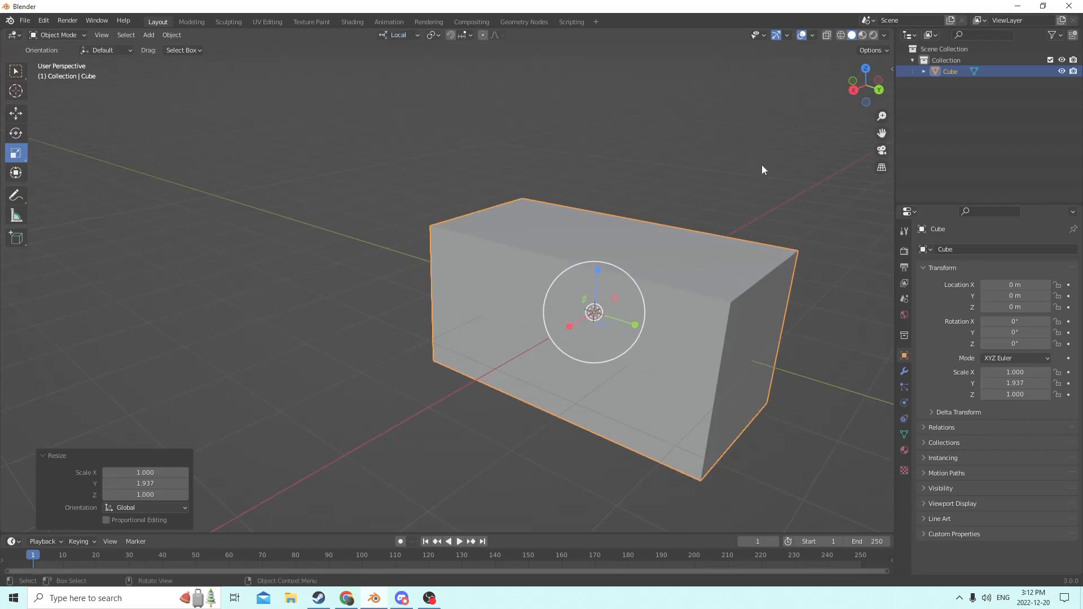
Set the scene's unit scale to 0.01 in the metric unit settings.
middle_drag(869, 233, 893, 324)
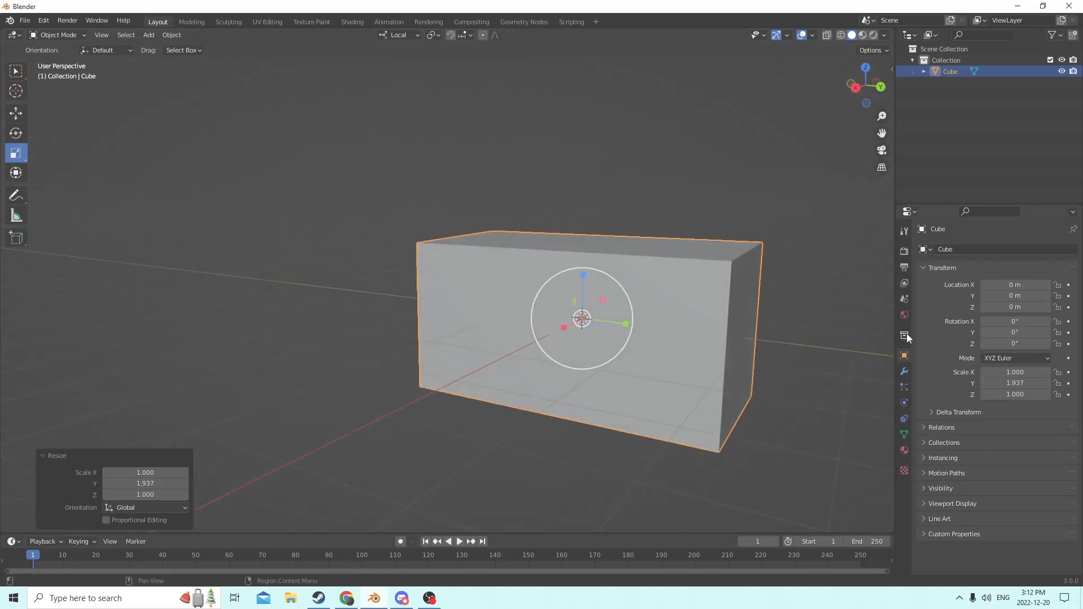
click(904, 337)
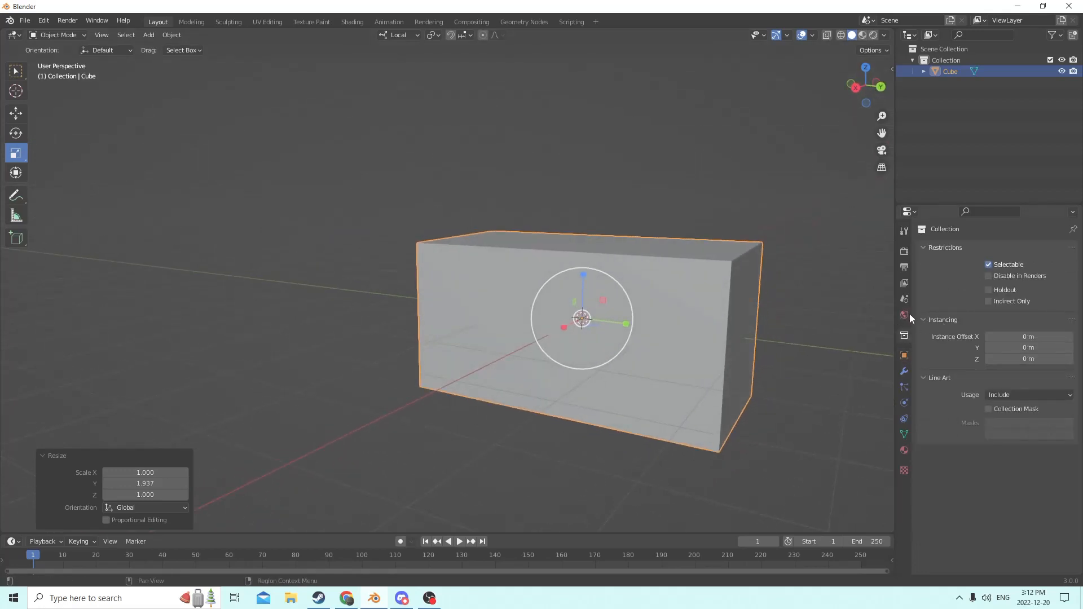
click(905, 299)
click(947, 311)
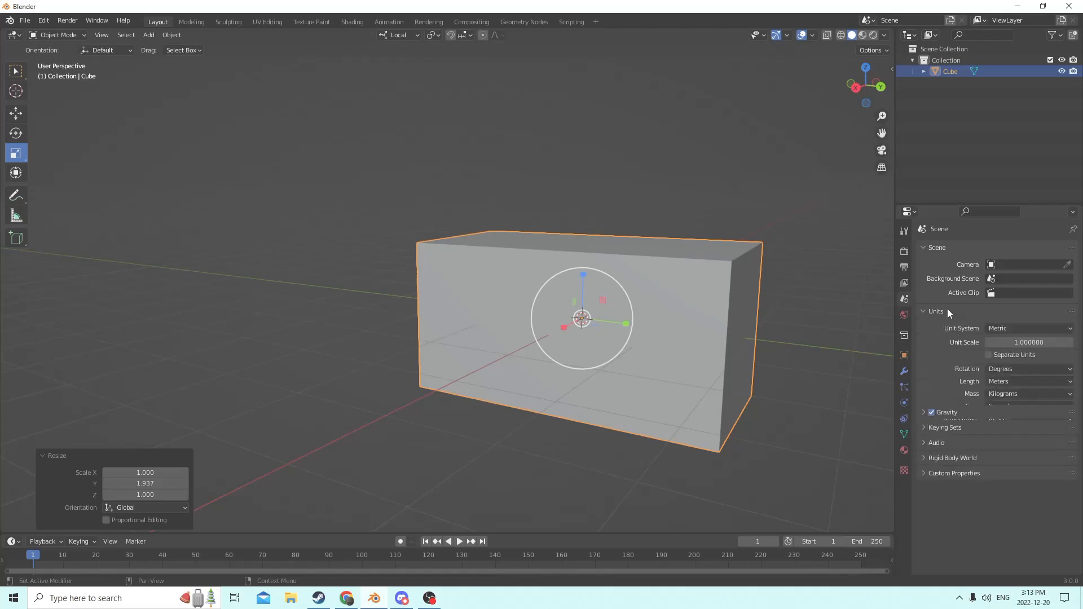
click(992, 342)
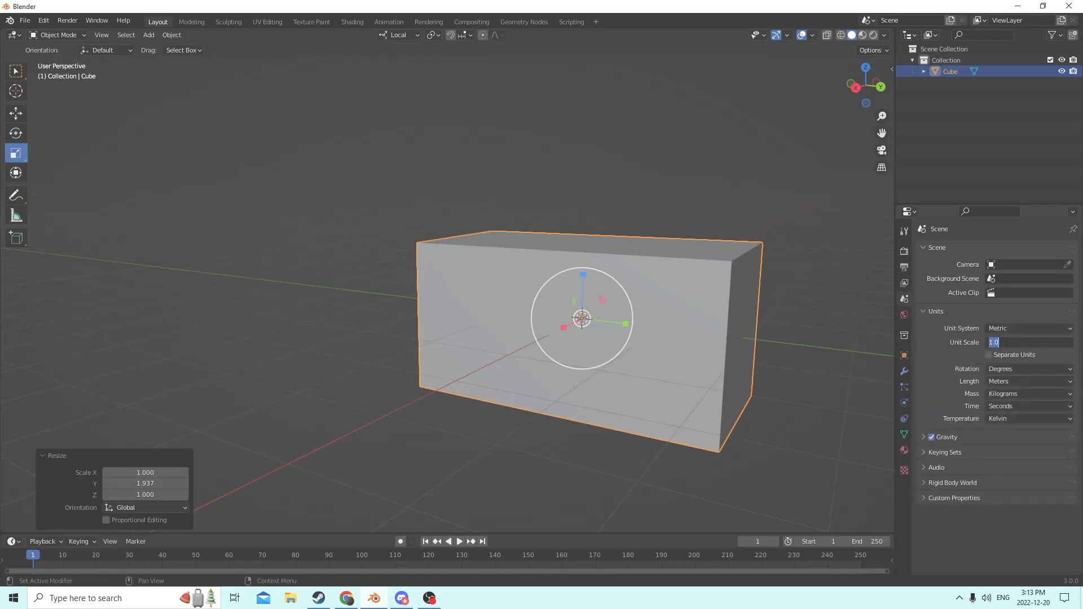
key(Return)
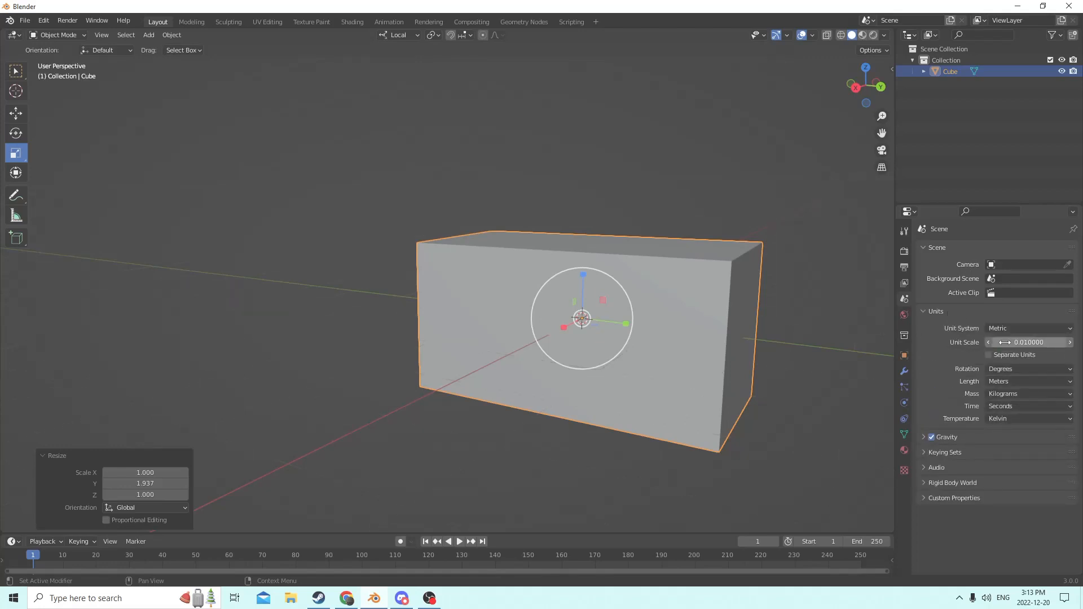
Set the viewport overlay's grid scale to 0.01.
middle_drag(763, 293, 801, 293)
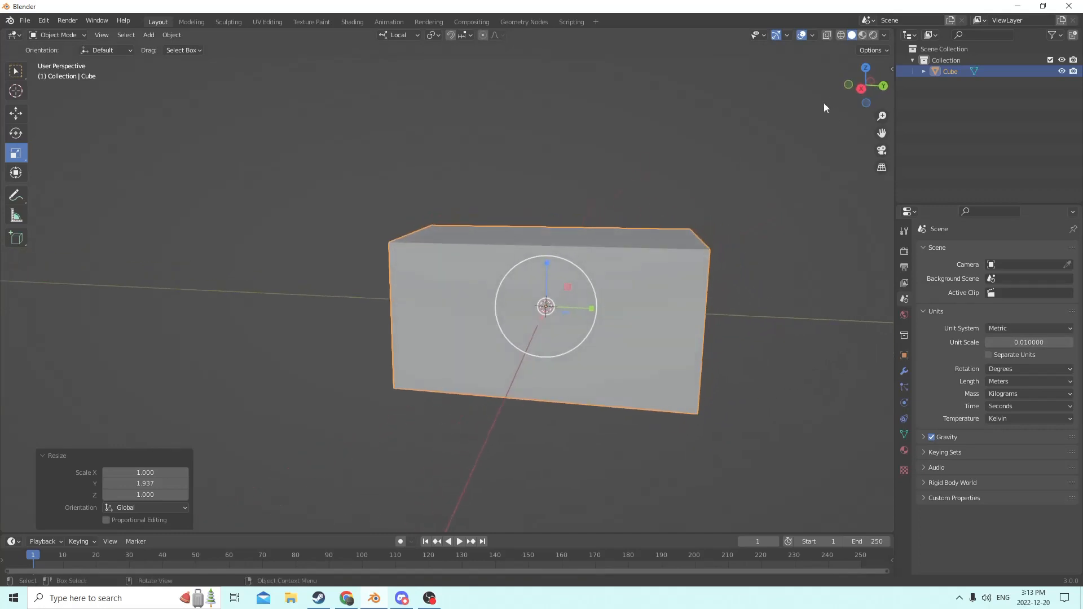
click(811, 35)
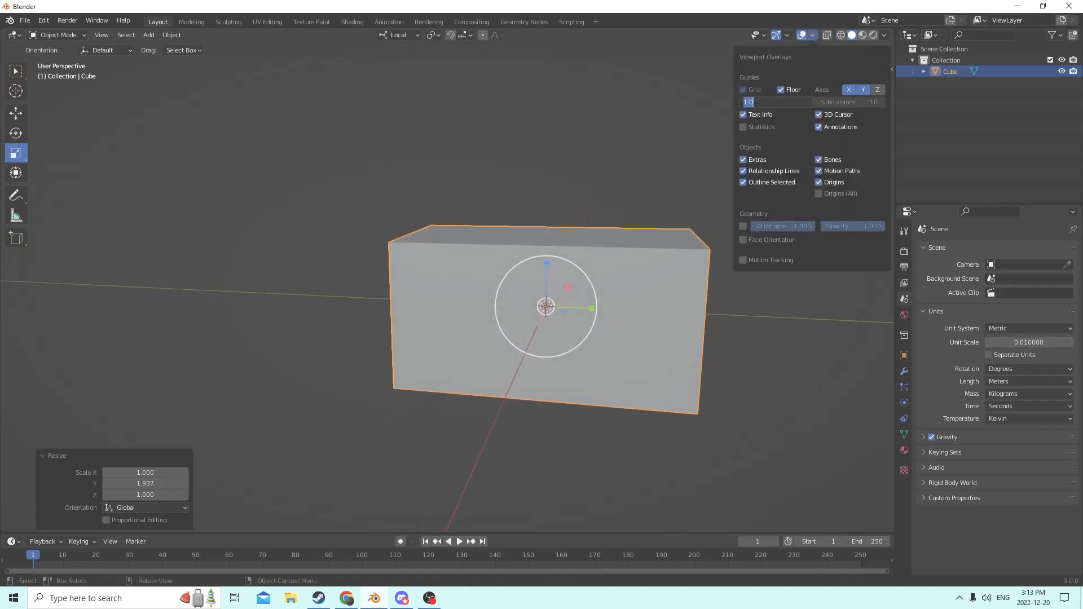
key(Return)
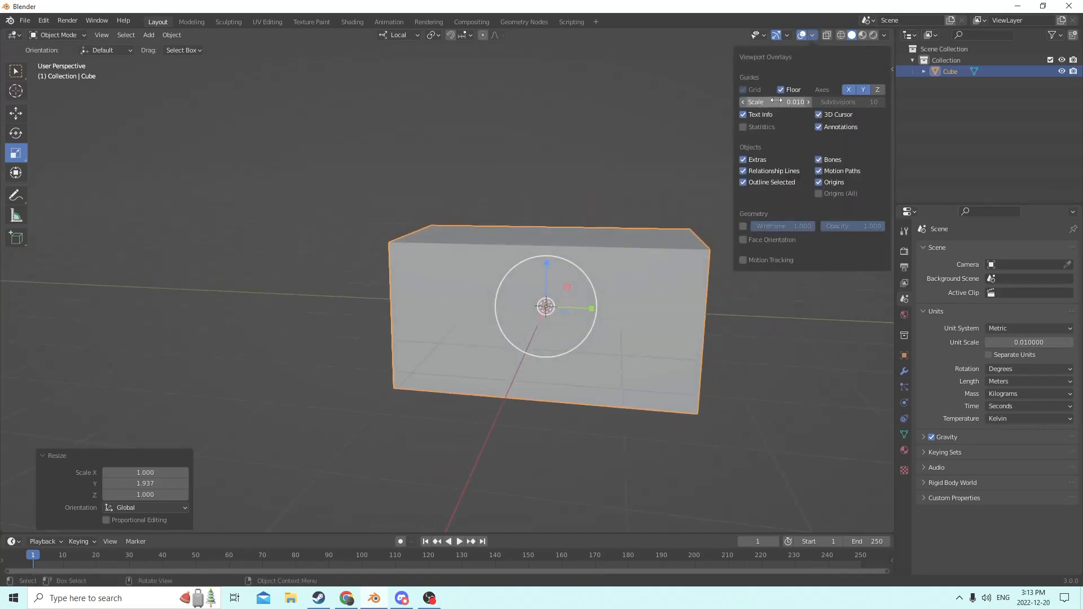
middle_drag(516, 90, 496, 79)
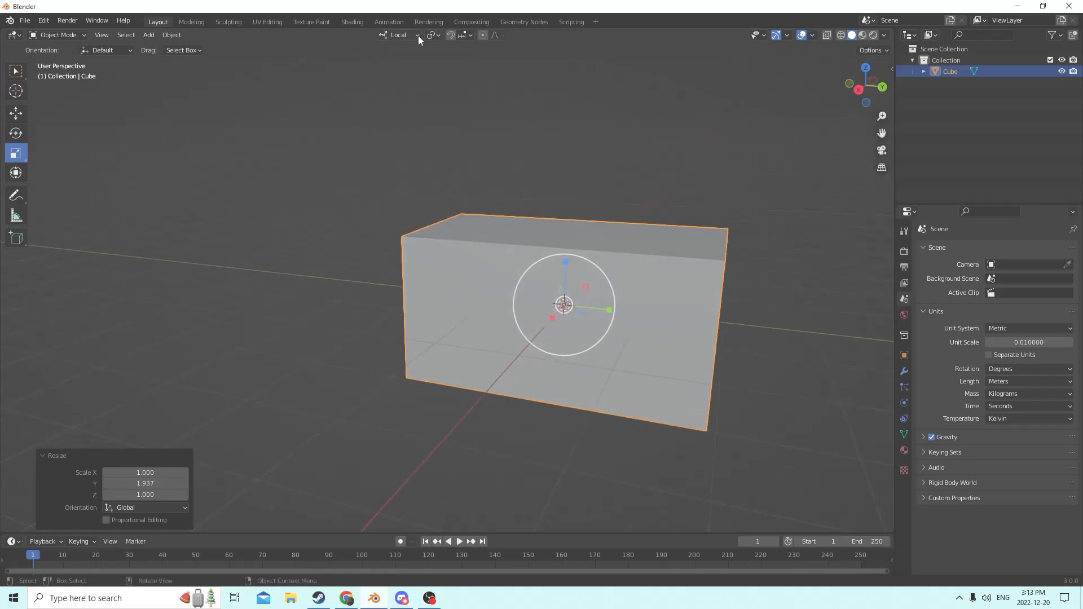
click(417, 35)
click(416, 37)
middle_drag(601, 149, 509, 136)
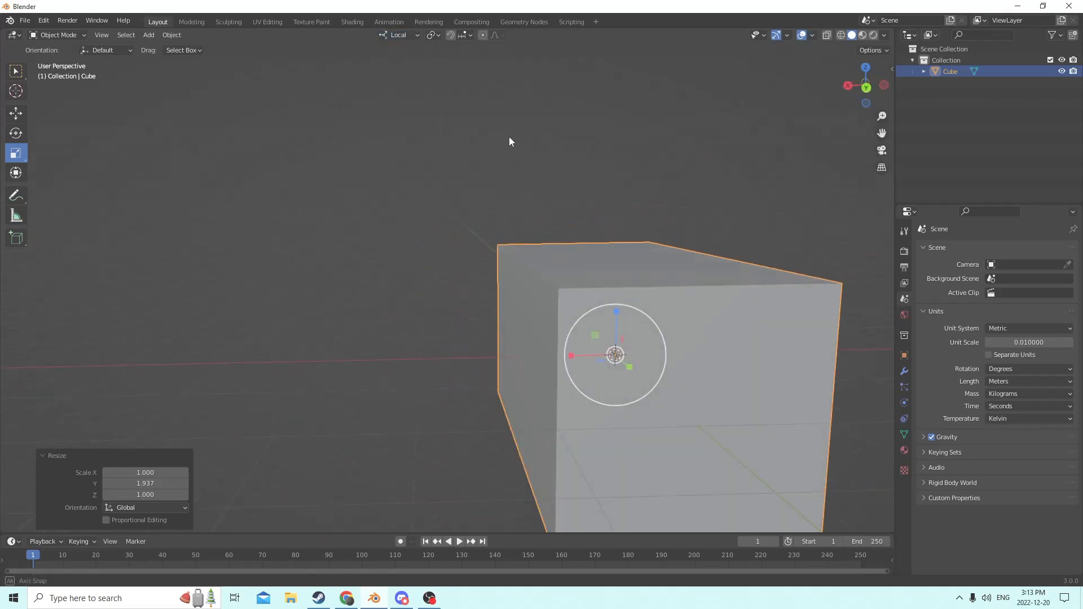
click(812, 35)
Resize the block along its local axes by about 0.40 in X, 1.32 in Z and 0.96 in Y.
middle_drag(736, 70, 538, 215)
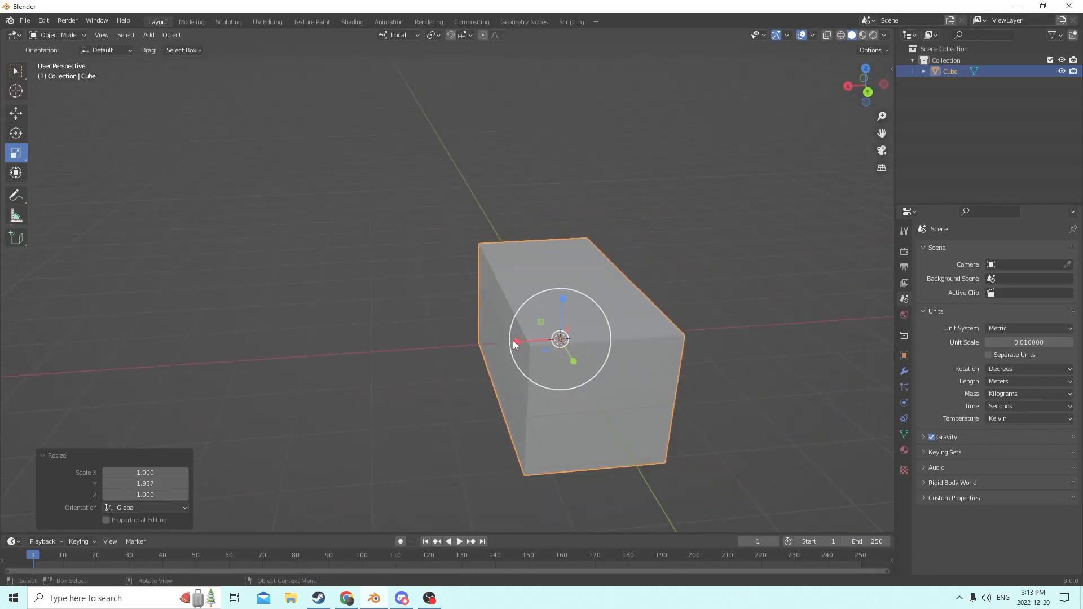
drag(514, 345, 547, 338)
middle_drag(547, 339, 607, 309)
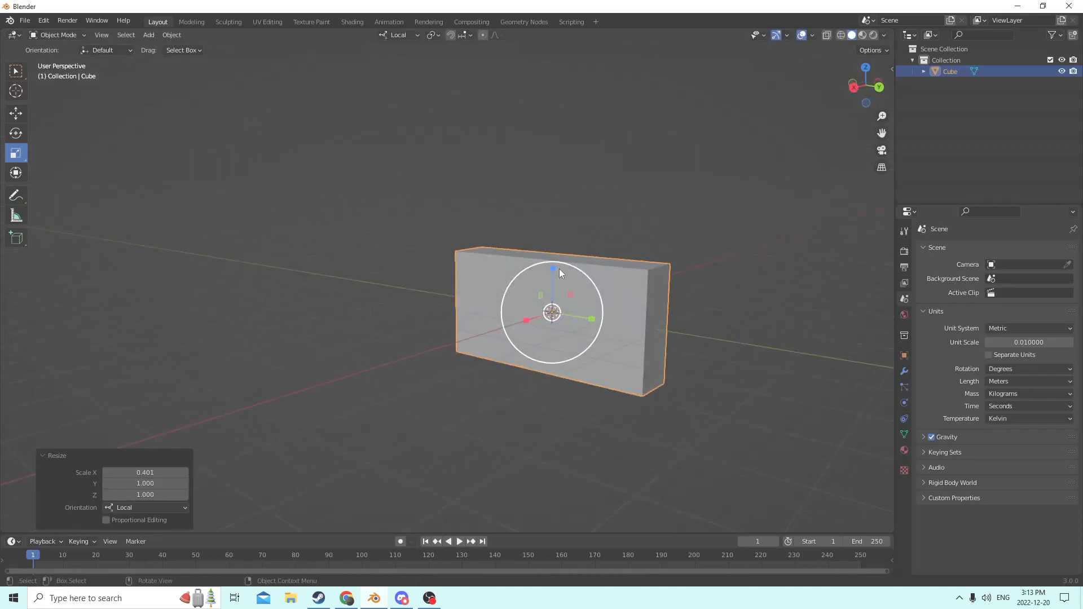
drag(560, 273, 556, 252)
middle_drag(557, 252, 614, 253)
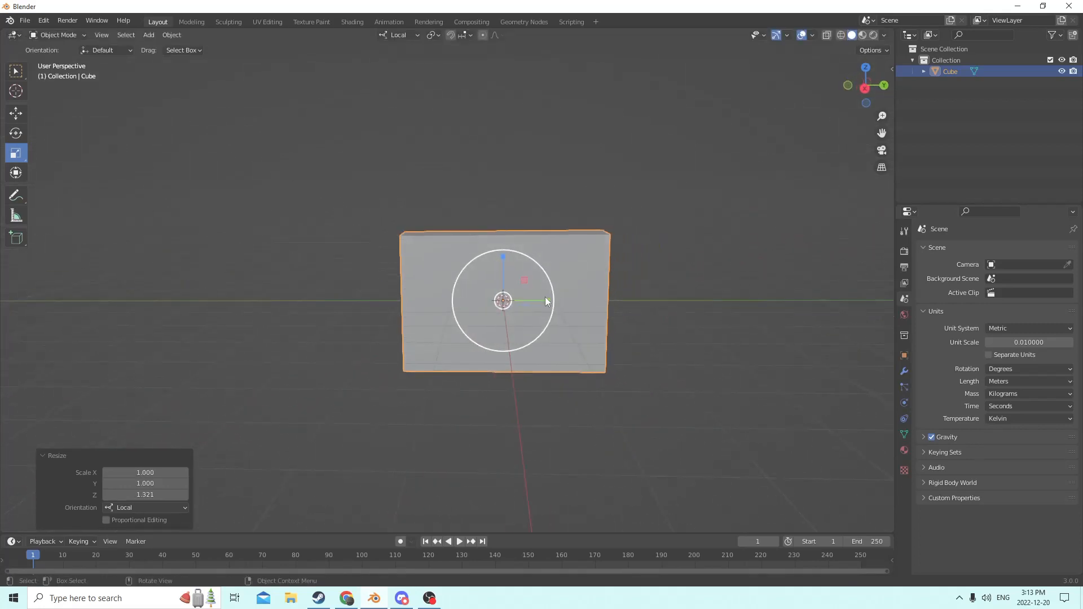
mouse_move(546, 301)
mouse_down()
mouse_move(533, 297)
mouse_move(543, 298)
mouse_up()
Add one vertical loop cut around the block in Edit Mode, slid off-centre toward one end with a factor of about 0.38.
middle_drag(472, 283, 473, 295)
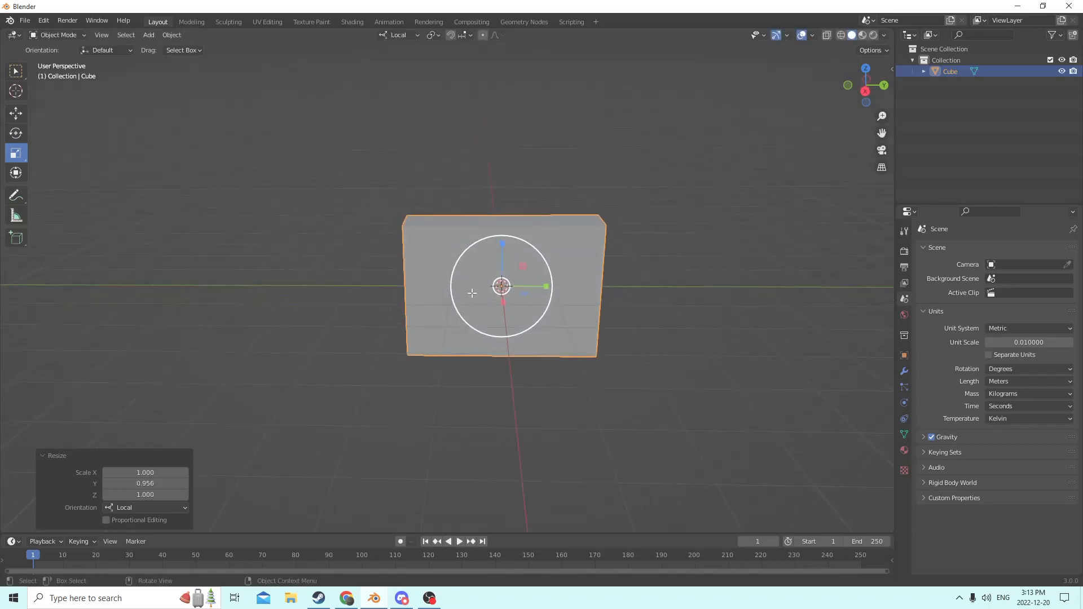
key(Tab)
key(ctrl+r)
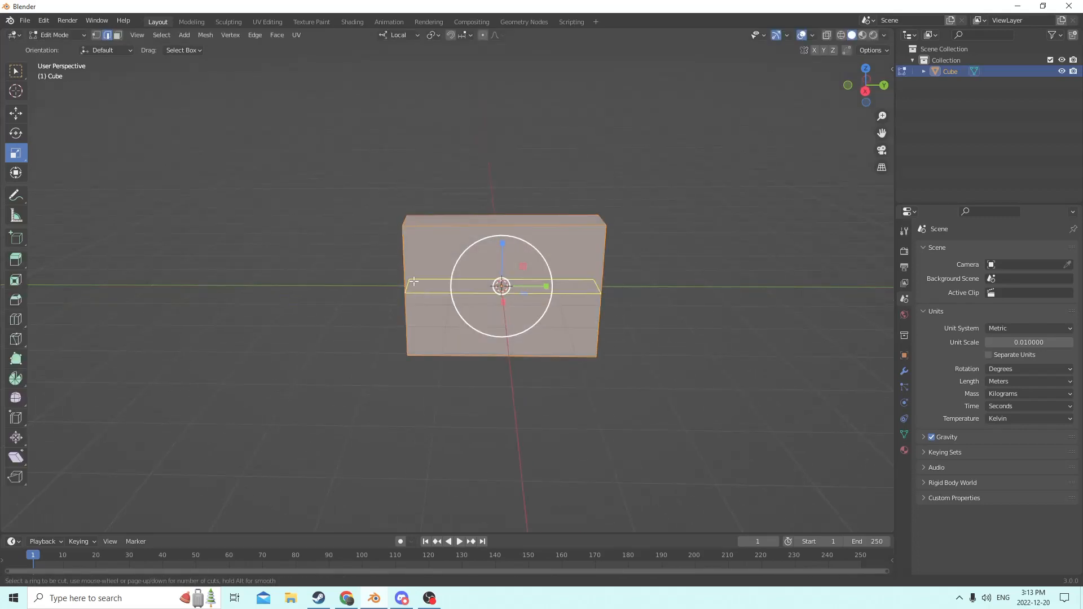
click(455, 239)
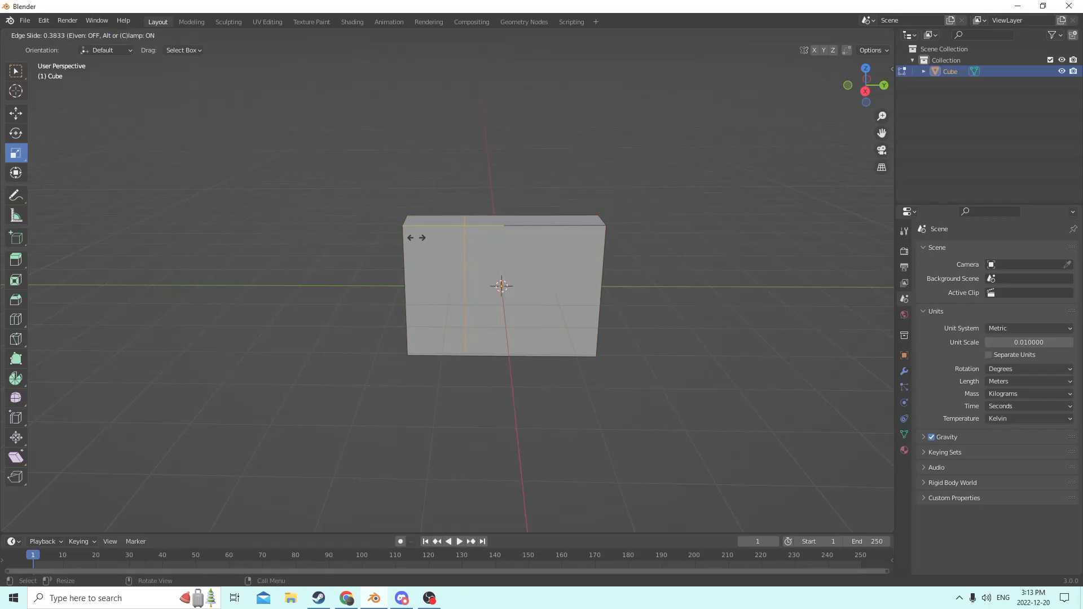
click(416, 238)
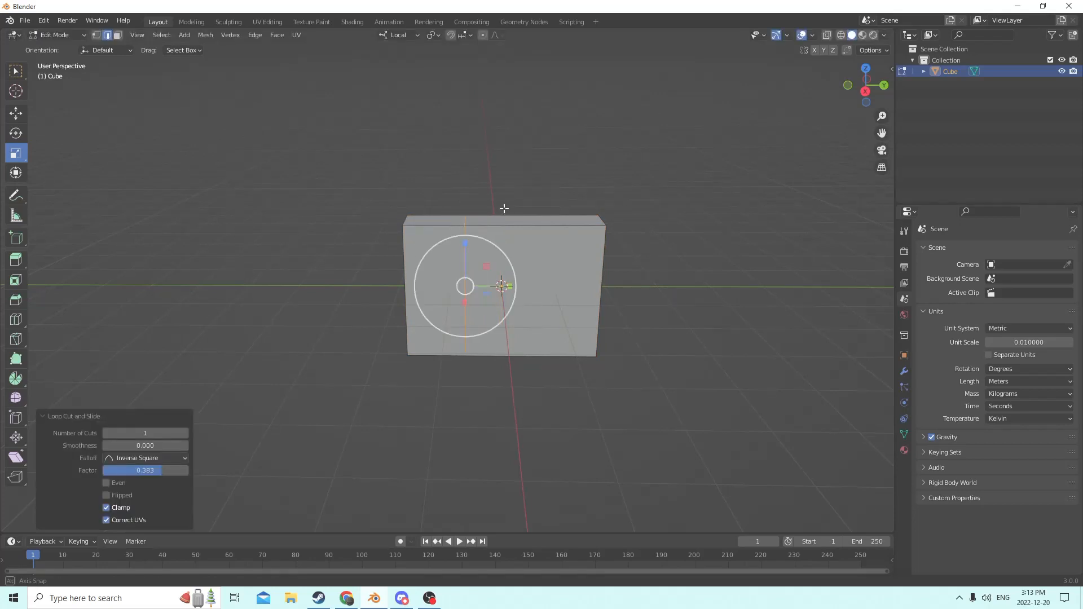
Scale the vertical edges of the loop cut along Z by about 0.62 to pinch the block there.
mouse_move(505, 207)
middle_down()
mouse_move(610, 211)
mouse_move(518, 211)
middle_up()
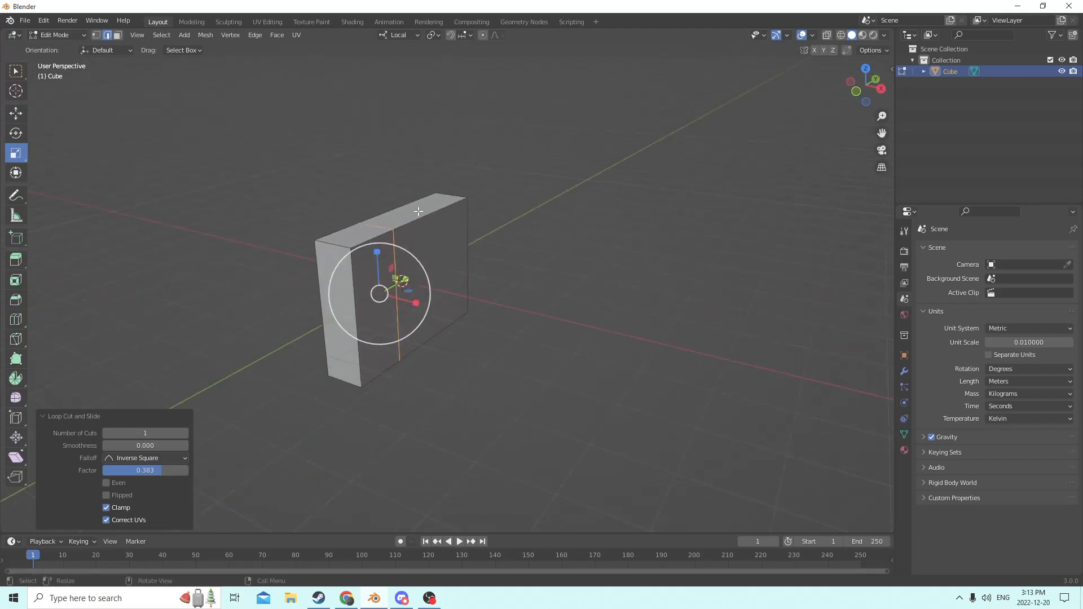
middle_drag(330, 238, 288, 230)
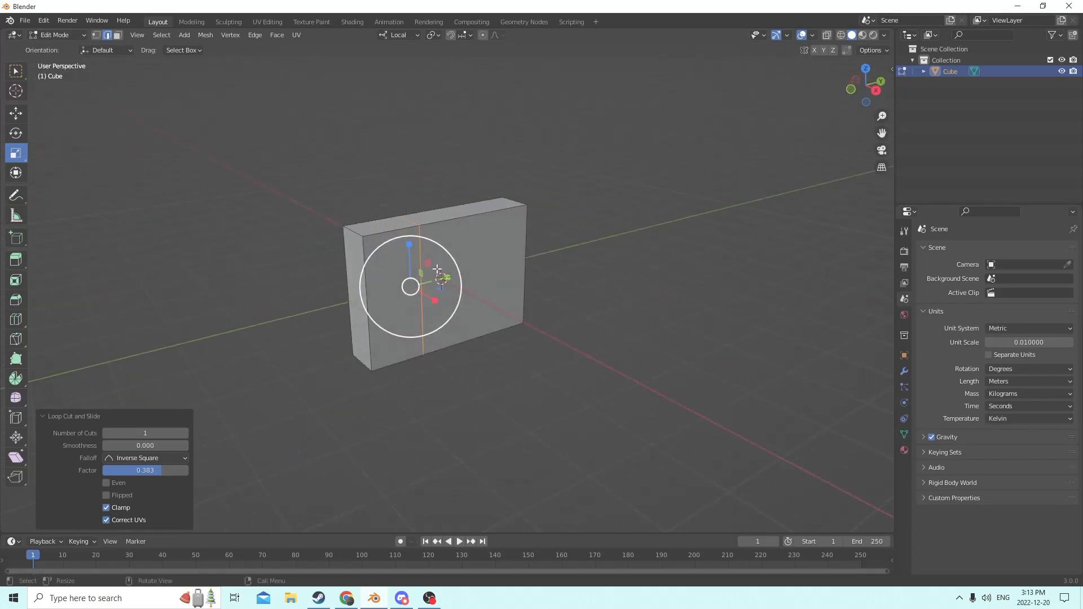
middle_drag(420, 259, 359, 279)
shift+click(371, 341)
drag(372, 281, 371, 297)
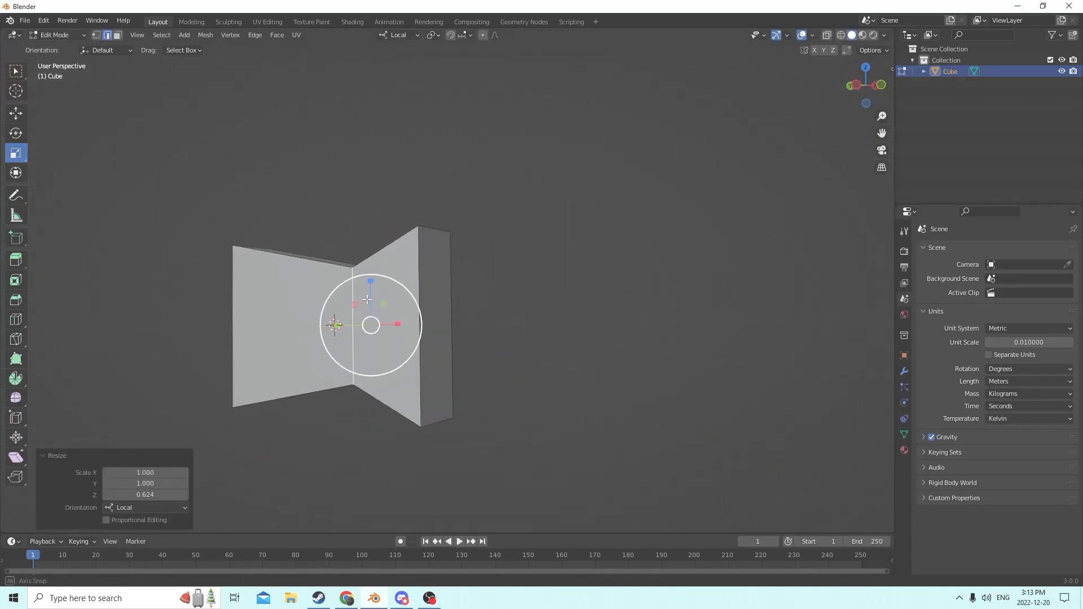
Try a bevel with 6 segments and about 0.0048 m width on the four short upper and lower edges of both end faces.
middle_drag(371, 298, 313, 238)
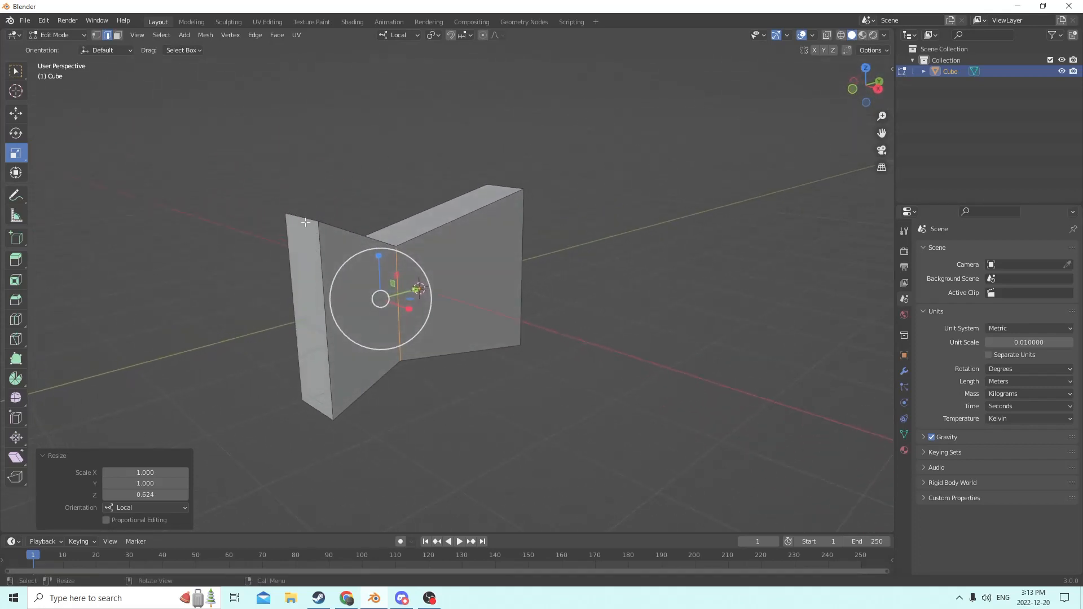
click(306, 220)
scroll(306, 221, up, 1)
middle_drag(265, 356, 264, 349)
shift+click(309, 435)
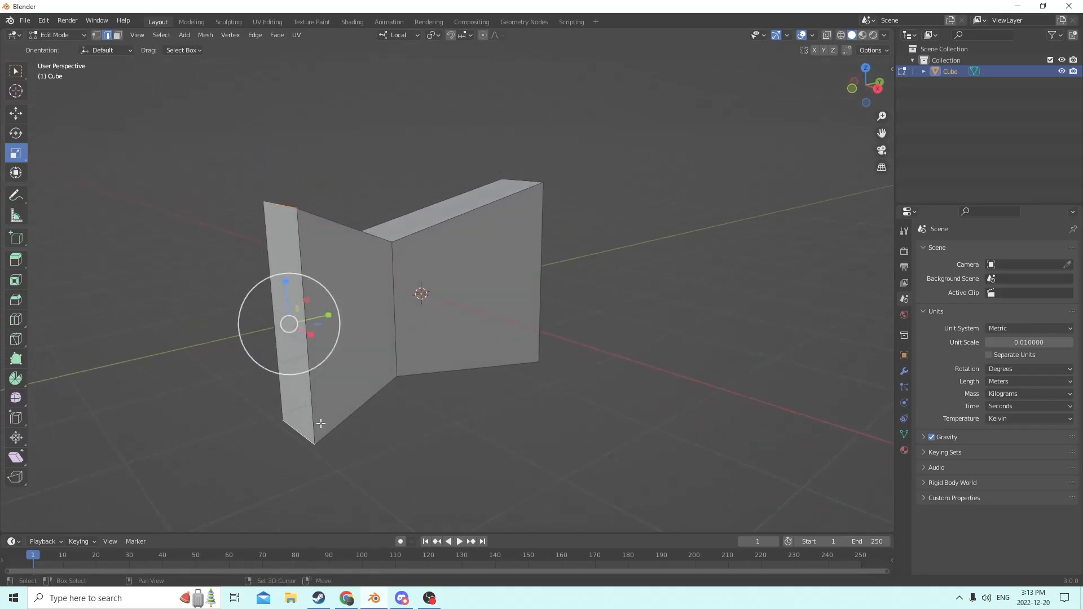
middle_drag(320, 425, 530, 372)
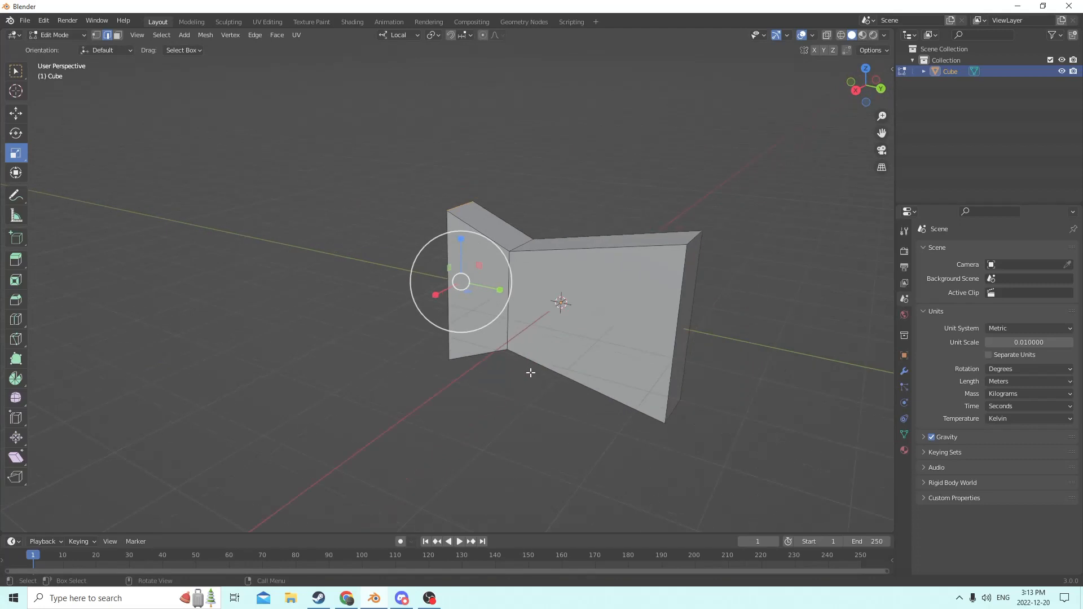
shift+click(674, 410)
middle_drag(653, 235, 733, 227)
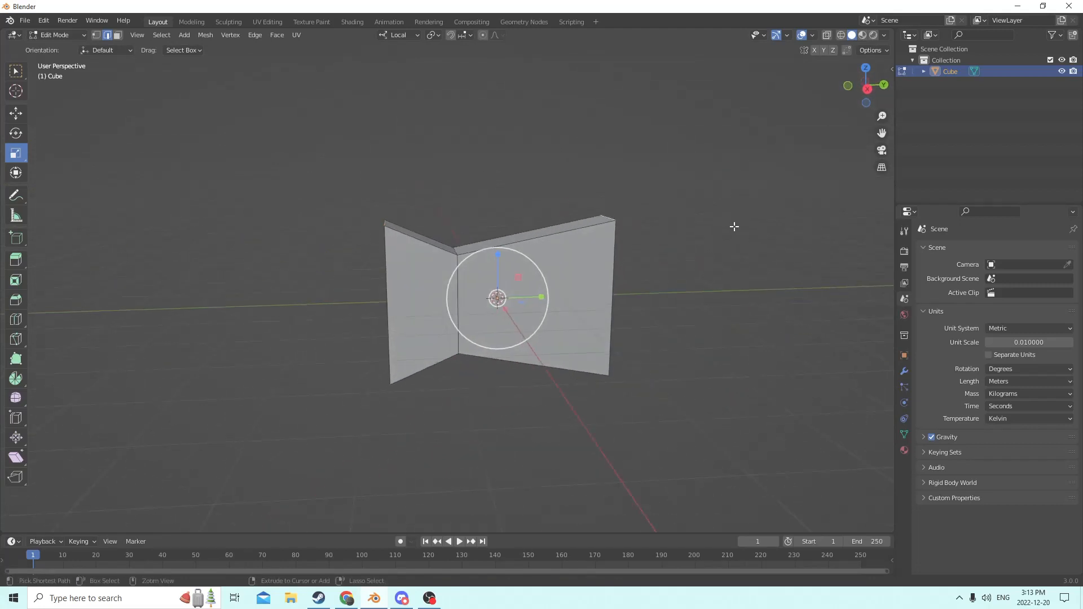
key(ctrl+b)
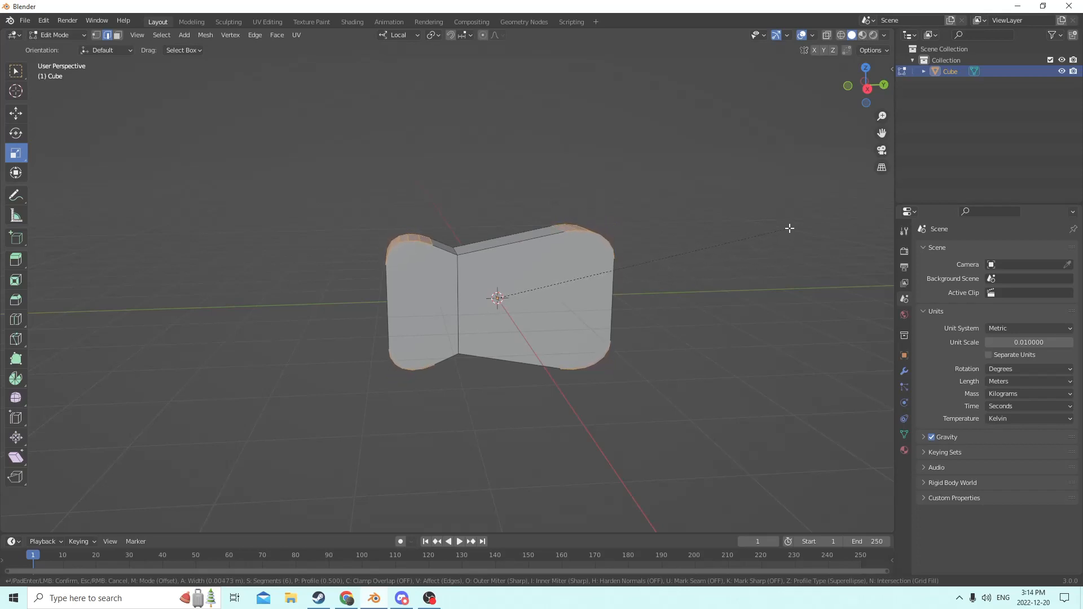
click(789, 228)
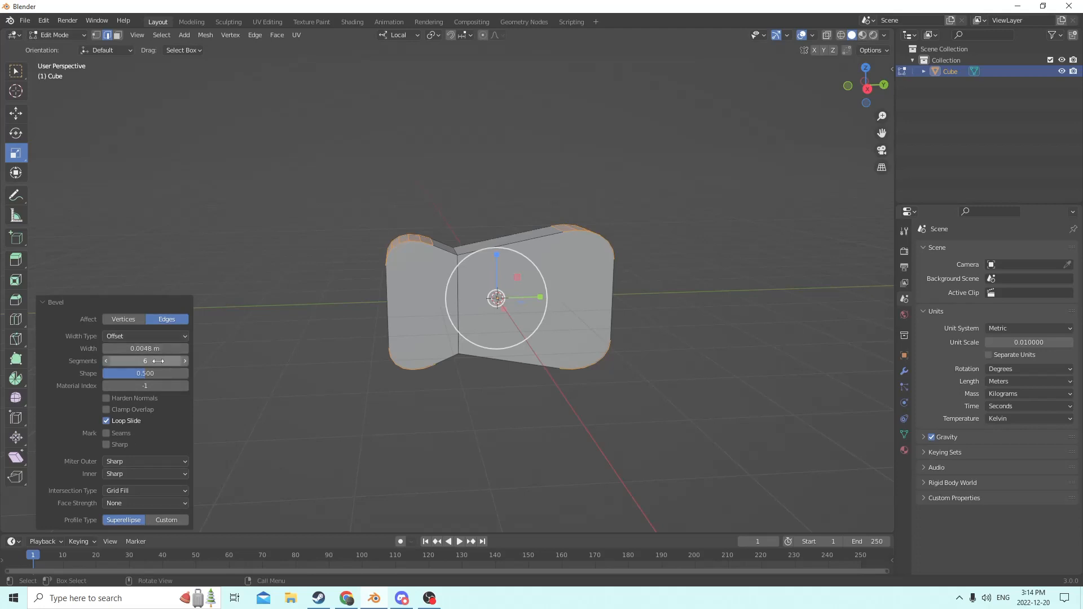
Undo the bevel on the end-face edges.
middle_drag(370, 309, 456, 316)
click(44, 21)
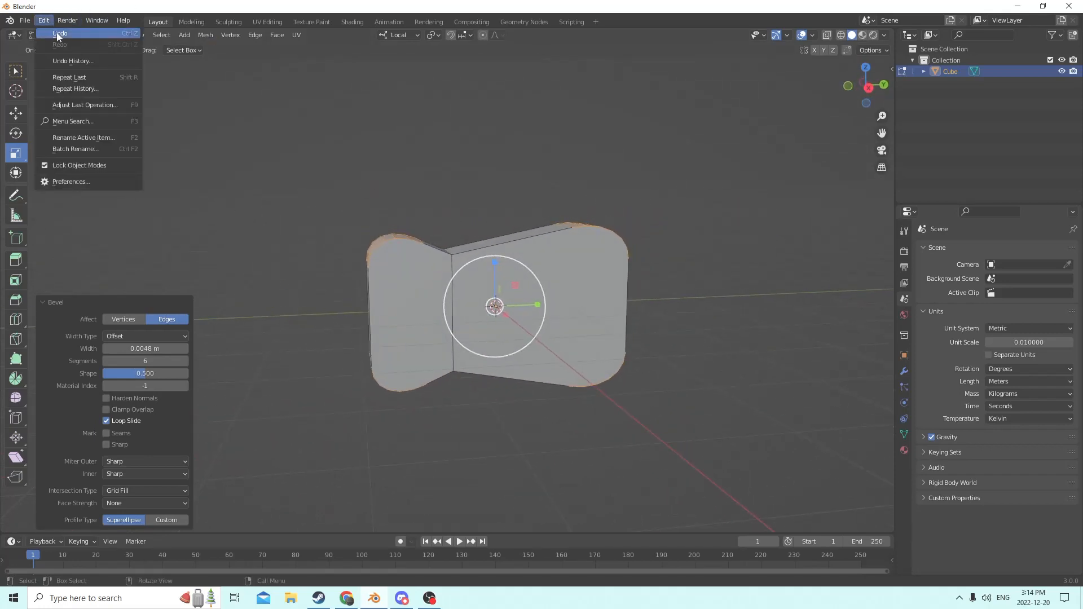
click(56, 34)
Switch to face selection and scale the end face nearest the pinch along Z by about 0.87.
middle_drag(356, 189, 418, 202)
click(284, 321)
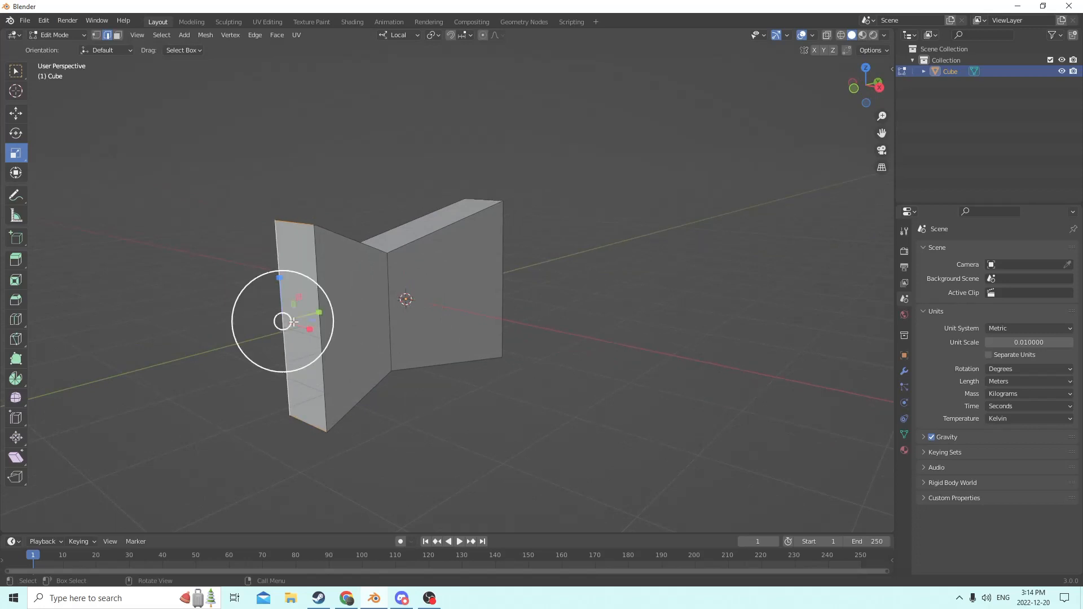
click(118, 35)
click(301, 307)
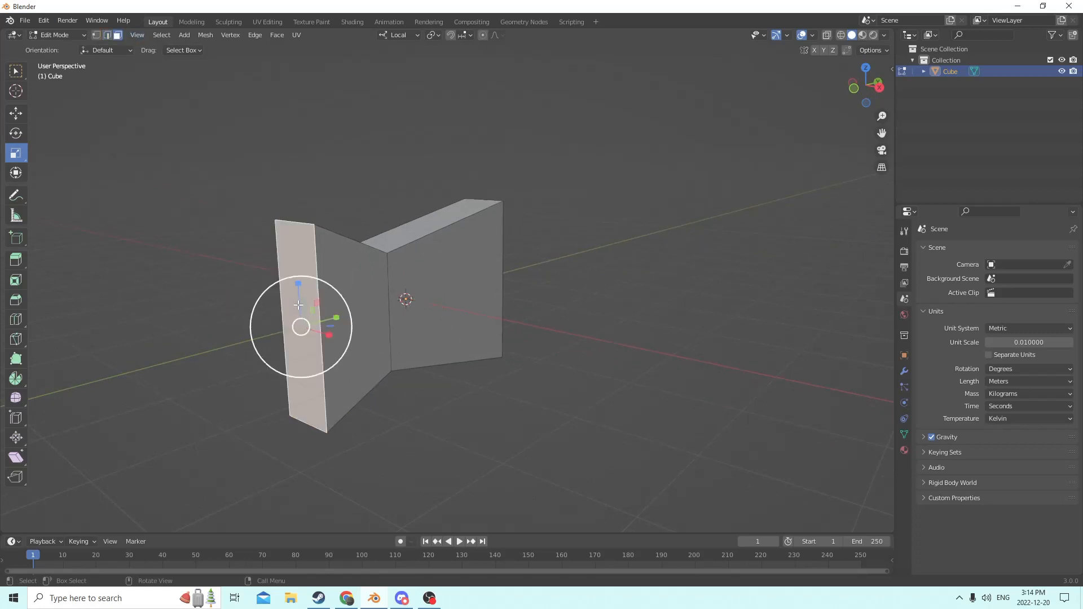
drag(298, 282, 299, 288)
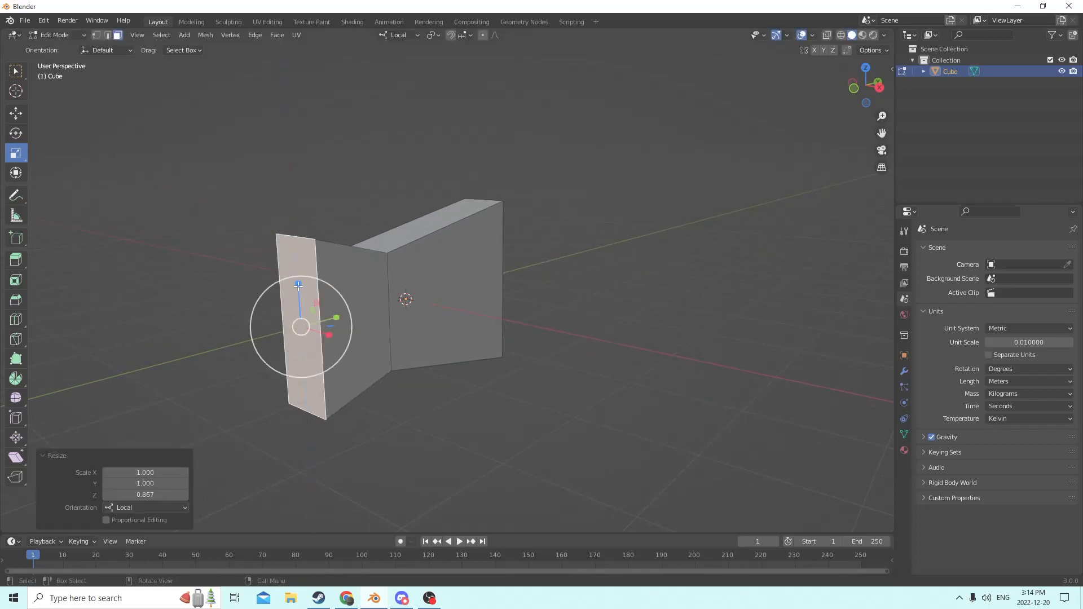
Scale the end face farthest from the pinch along Z by about 1.18.
mouse_move(299, 288)
middle_down()
mouse_move(254, 271)
mouse_move(303, 278)
middle_up()
scroll(302, 279, down, 3)
middle_drag(566, 290, 599, 268)
click(534, 257)
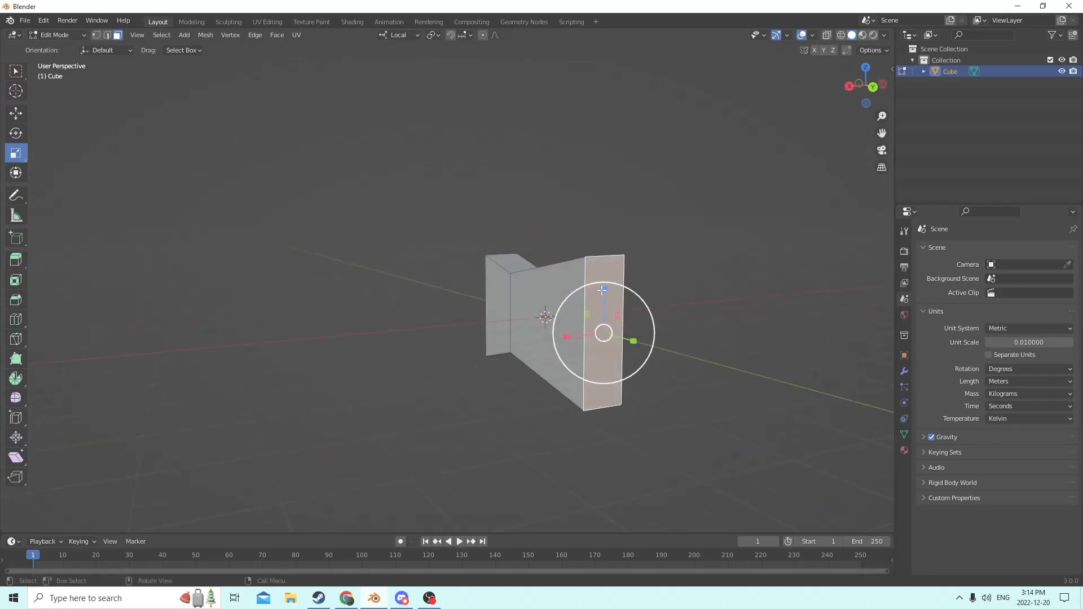
key(s)
key(z)
click(599, 271)
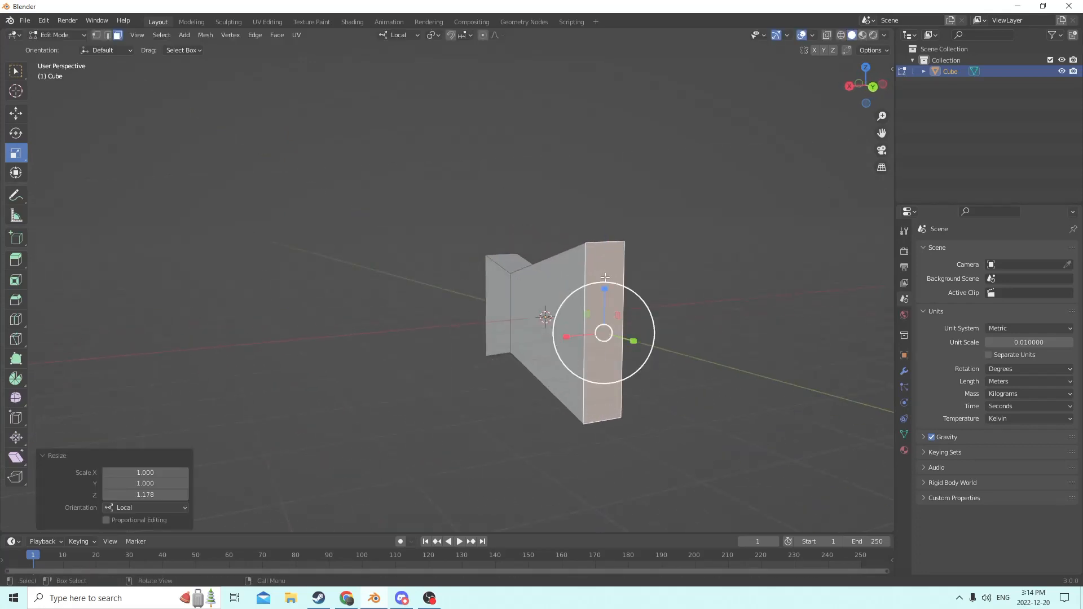
Try a bevel with 6 segments and about 0.0066 m width on the short upper and lower edges of both end faces.
middle_drag(599, 271, 740, 278)
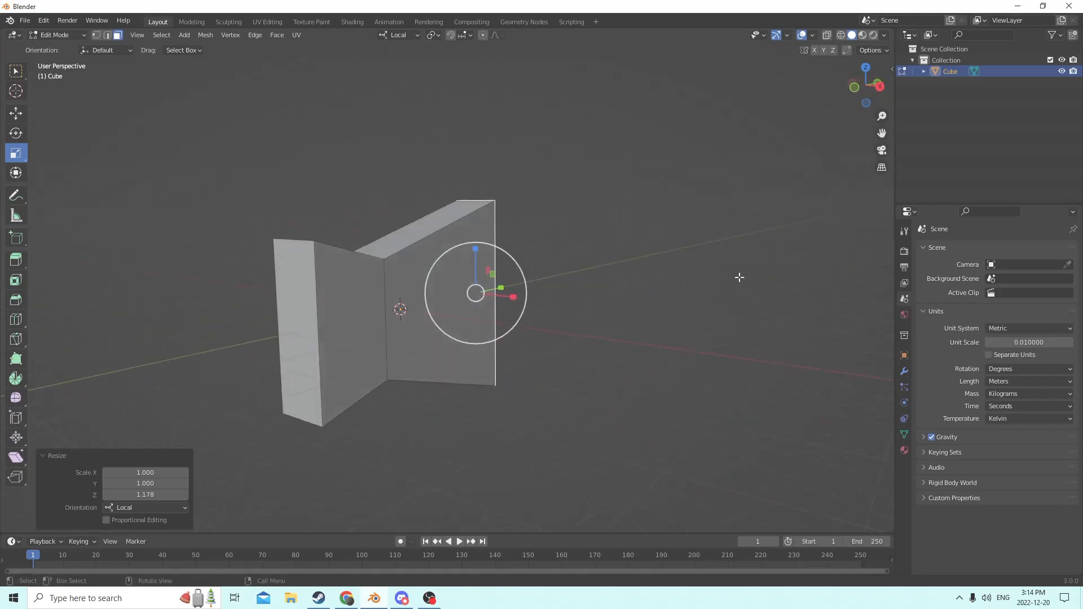
click(107, 35)
click(297, 244)
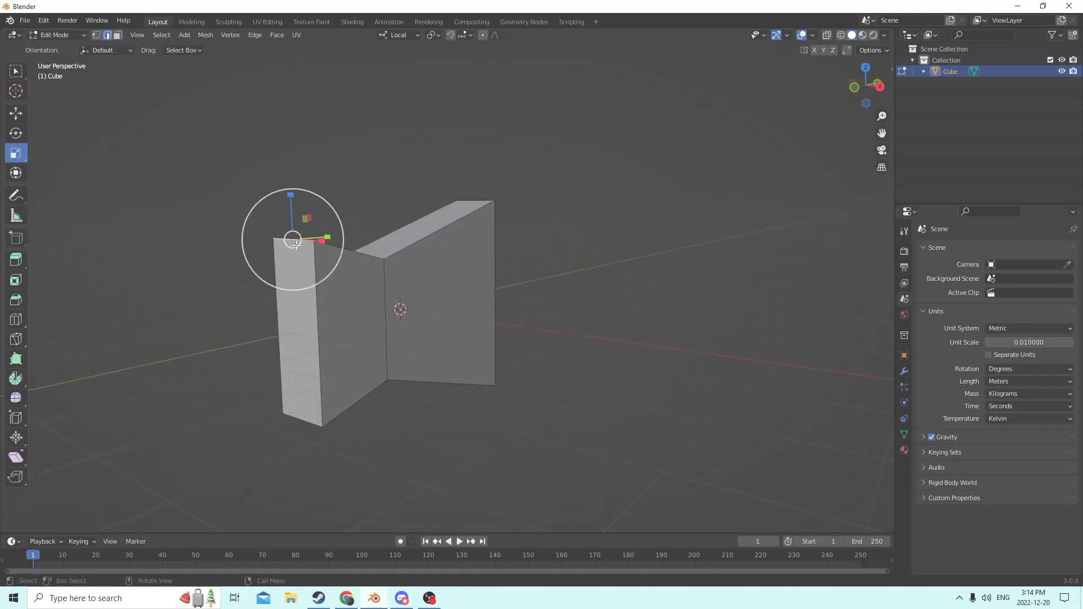
middle_drag(286, 428, 230, 400)
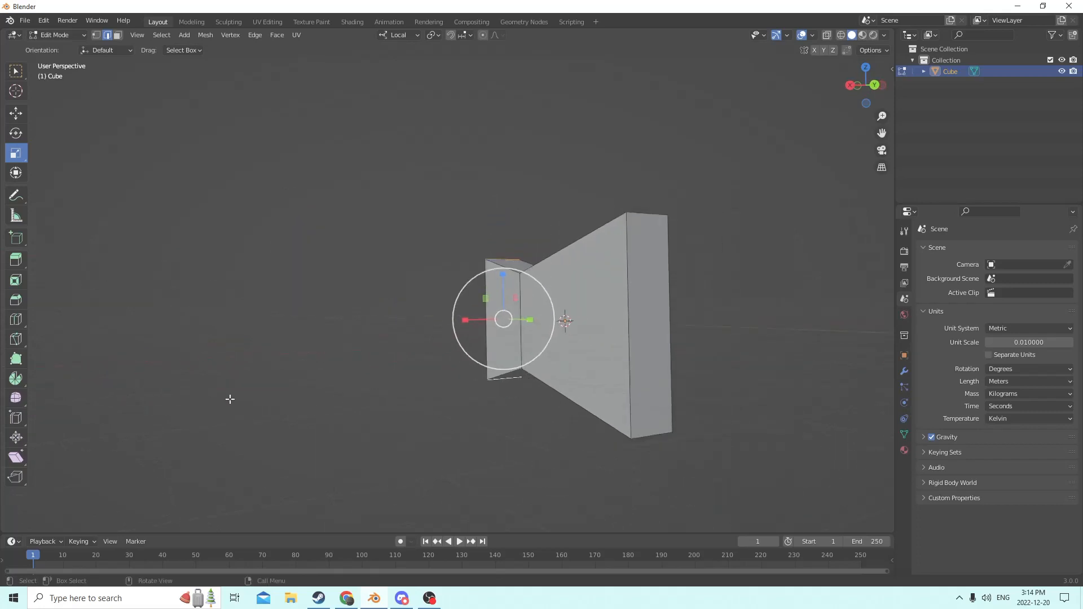
shift+click(652, 433)
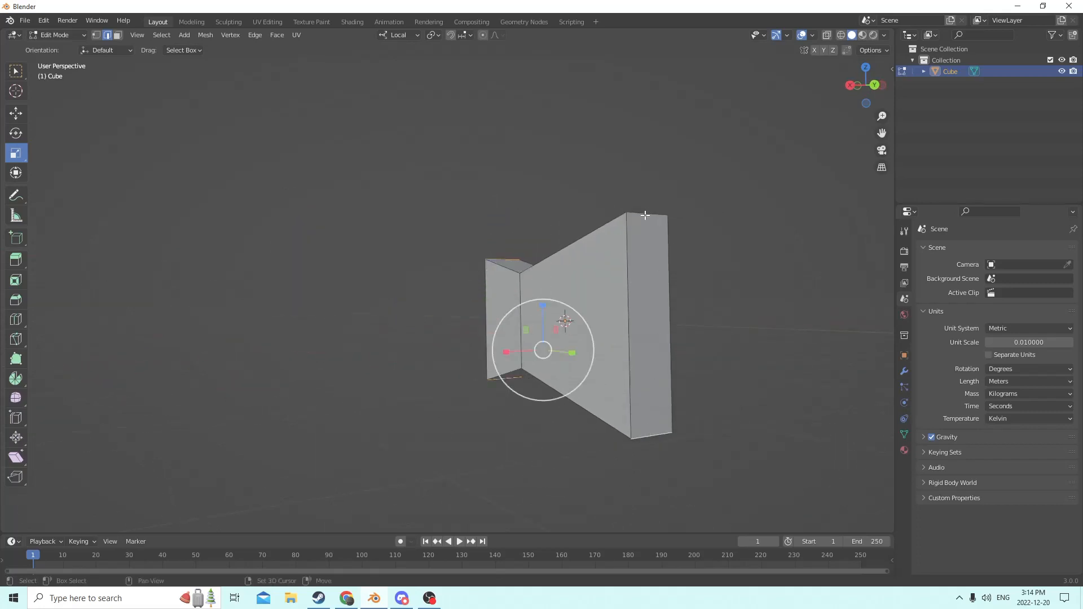
middle_drag(645, 215, 742, 278)
key(ctrl+b)
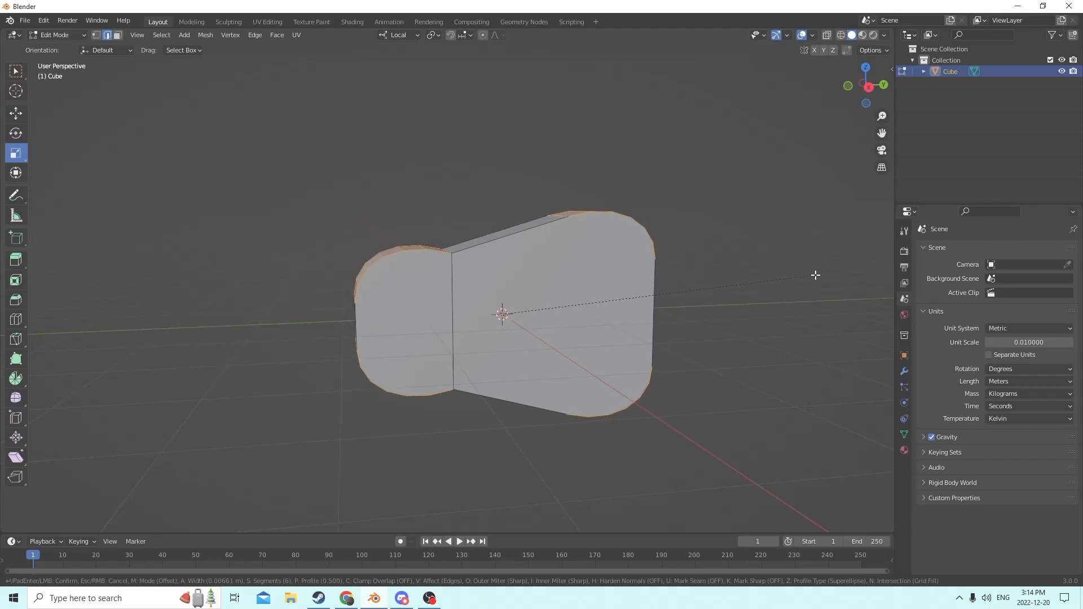
key(Escape)
middle_drag(456, 249, 258, 318)
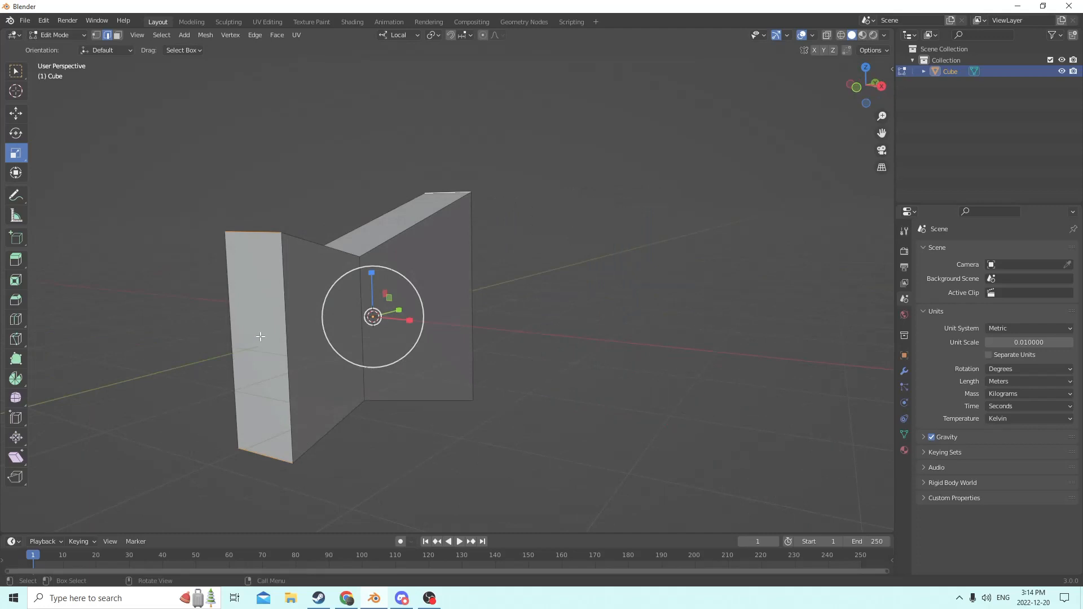
click(287, 350)
key(s)
key(z)
key(z)
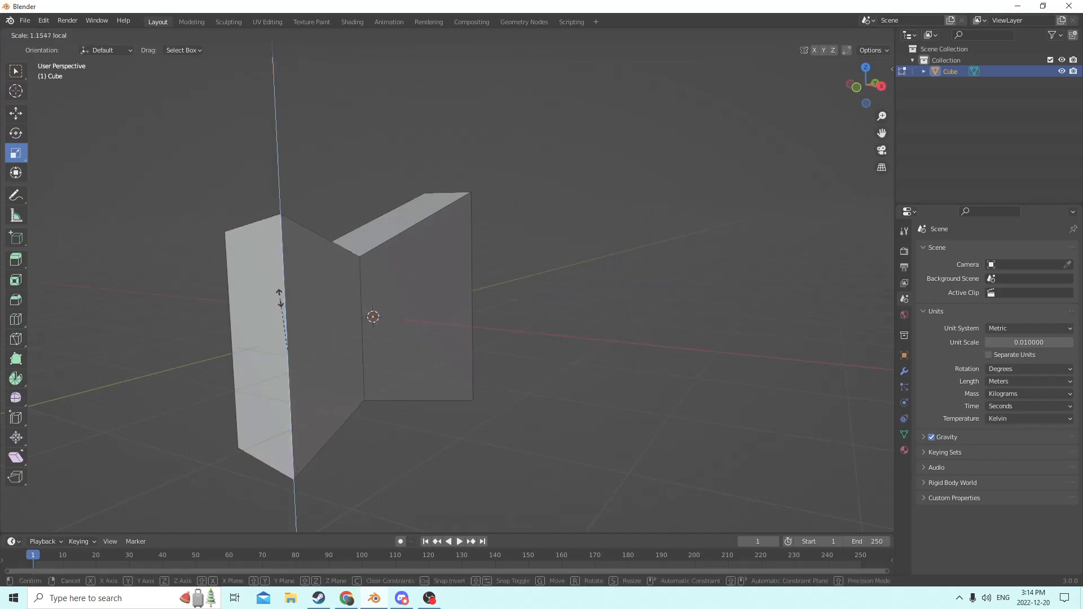
key(Escape)
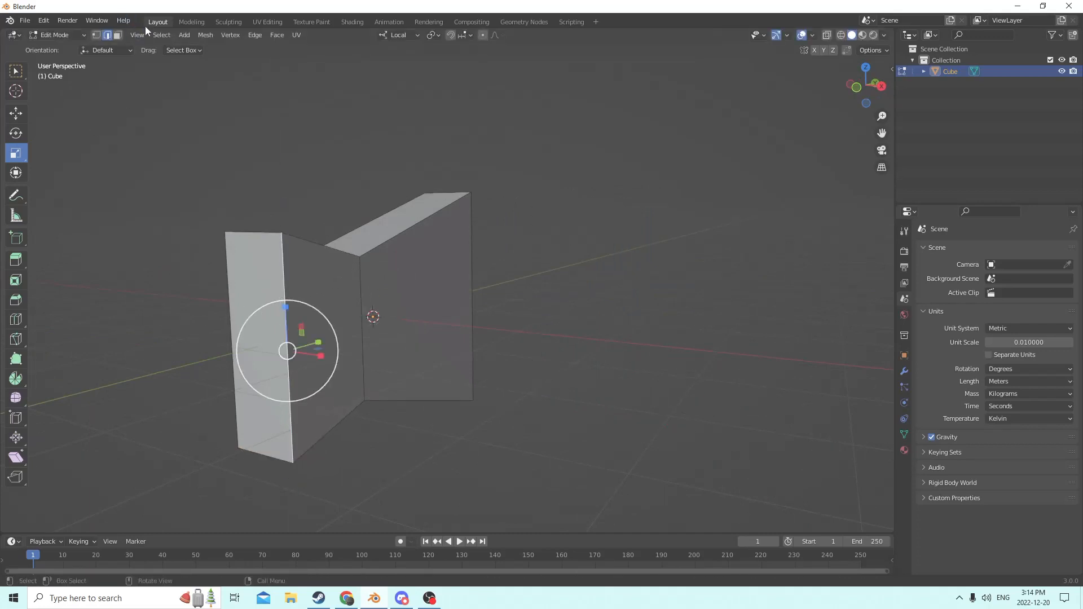
Switch to face selection and scale the end face nearest the pinch along Z by about 1.11.
click(118, 37)
click(279, 333)
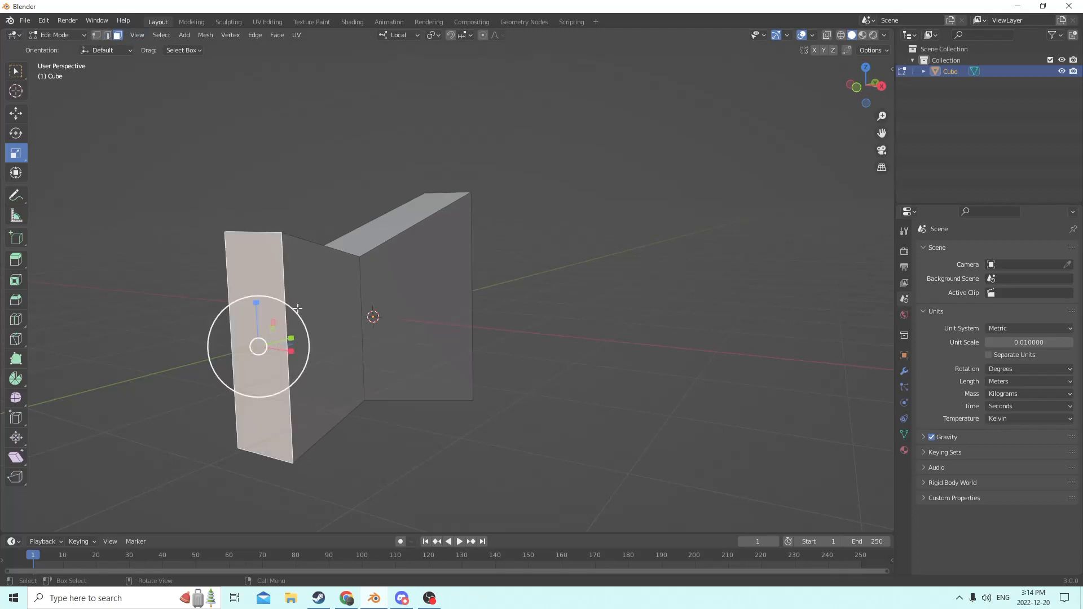
key(s)
key(z)
key(z)
click(258, 294)
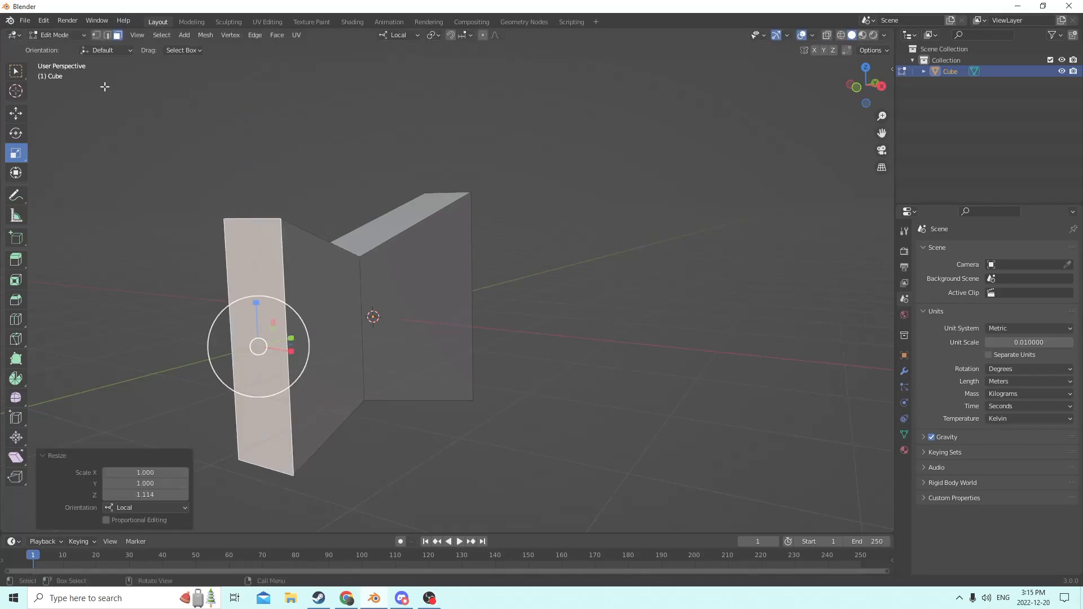
Bevel the four short upper and lower end-face edges with 6 segments and about 0.0053 m width, and return to Object Mode.
click(108, 35)
click(246, 219)
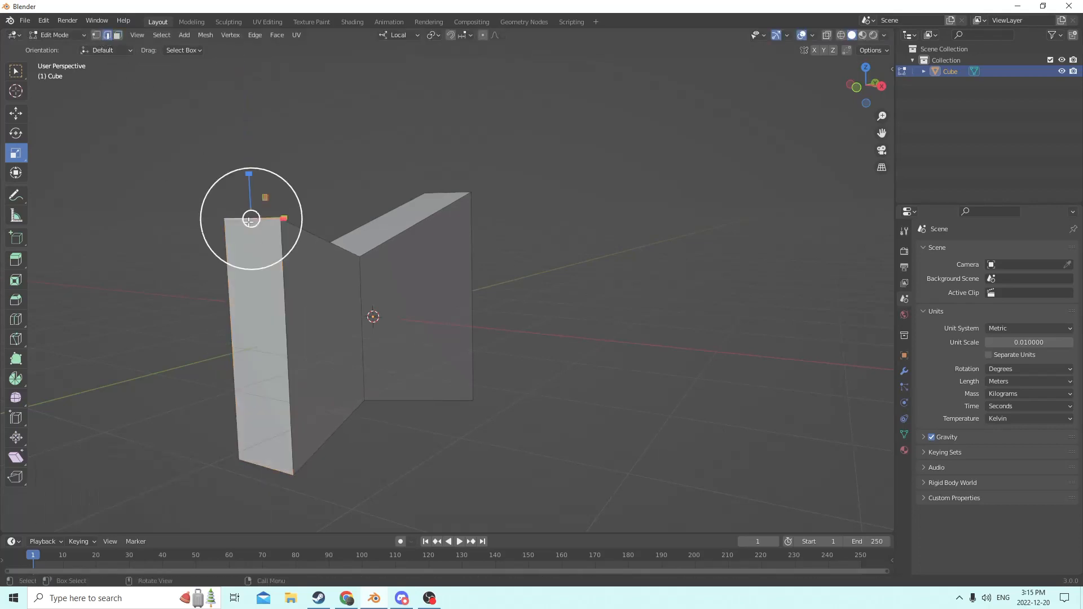
middle_drag(258, 240, 292, 452)
shift+click(287, 469)
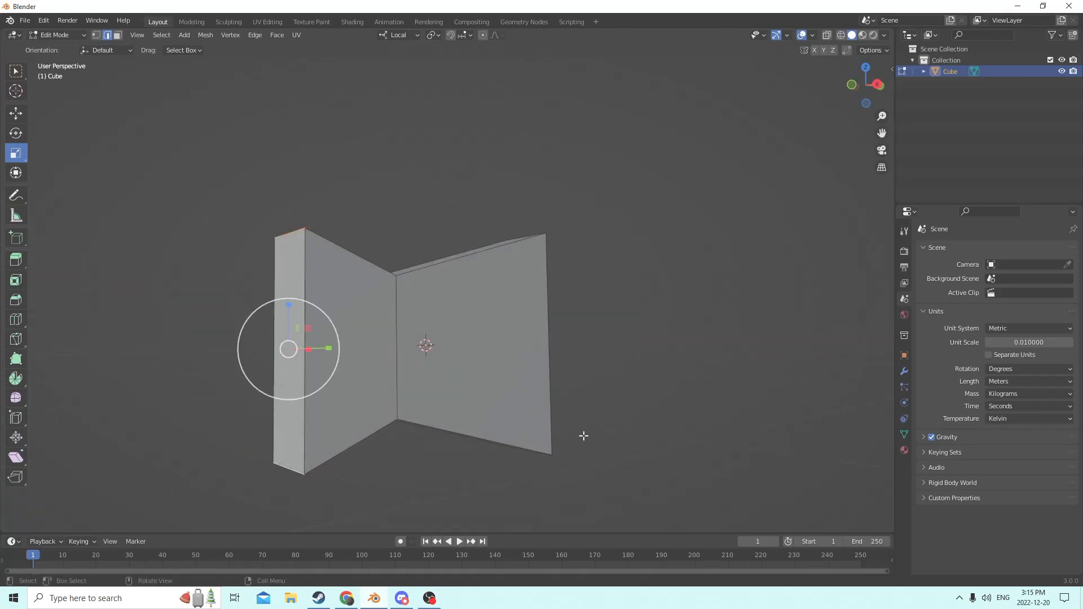
middle_drag(583, 437, 555, 451)
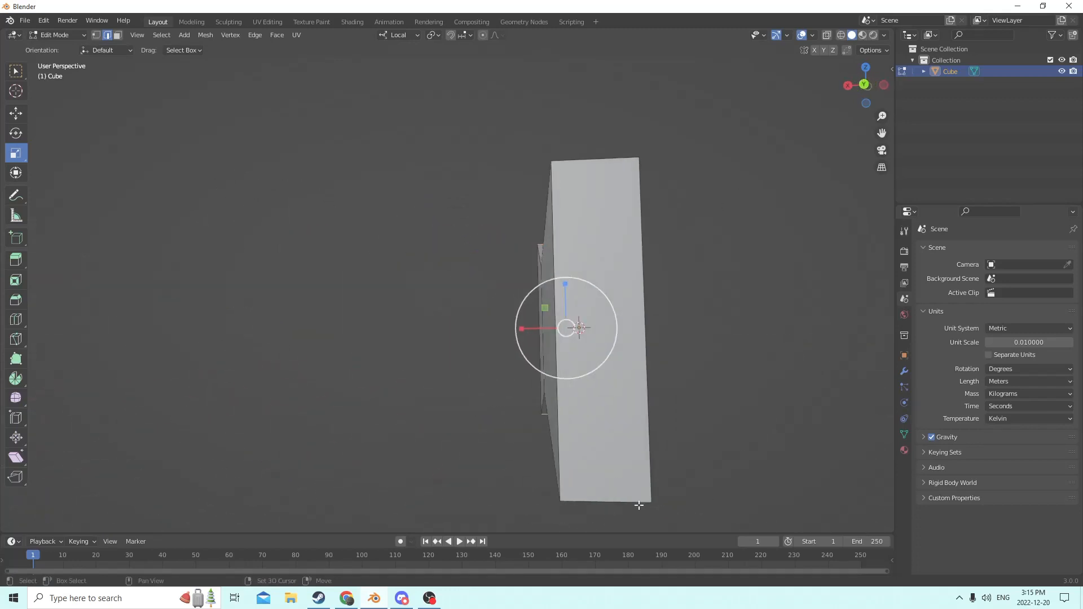
shift+click(622, 504)
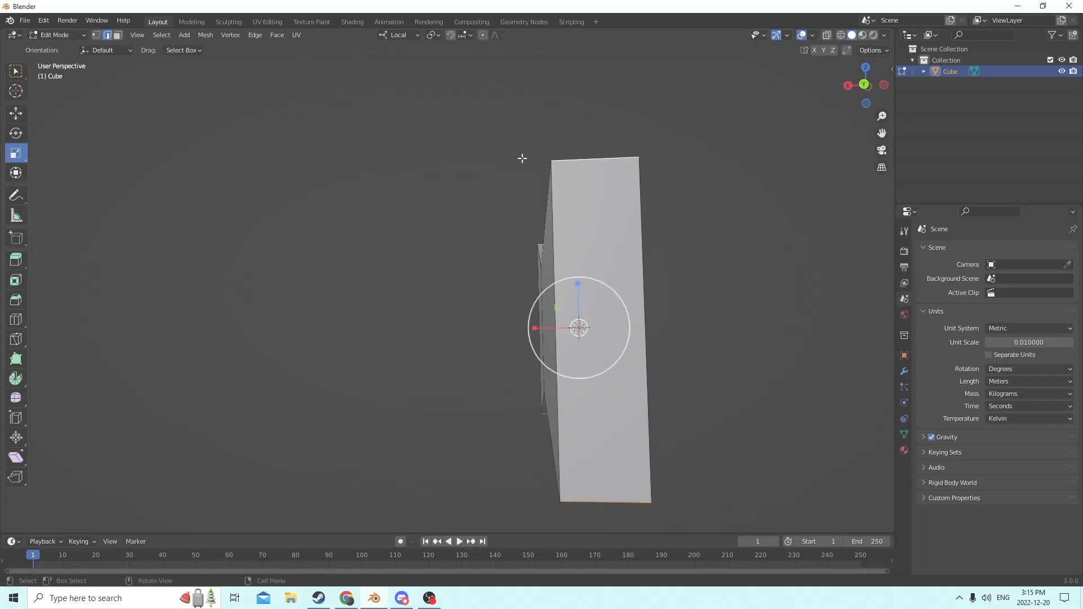
middle_drag(519, 162, 688, 213)
key(ctrl+b)
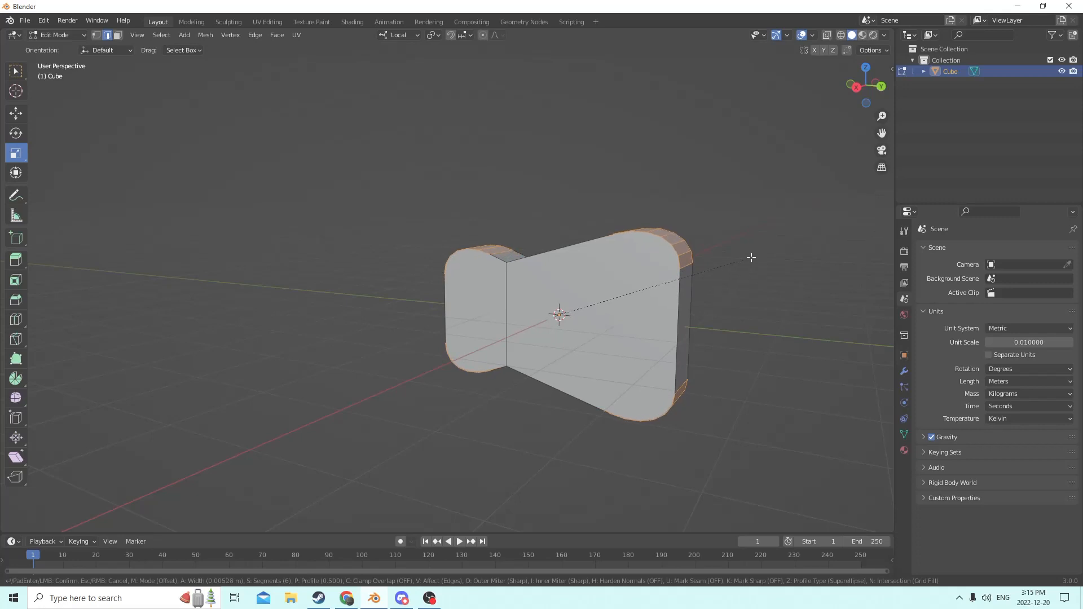
click(751, 258)
middle_drag(751, 258, 827, 220)
key(Tab)
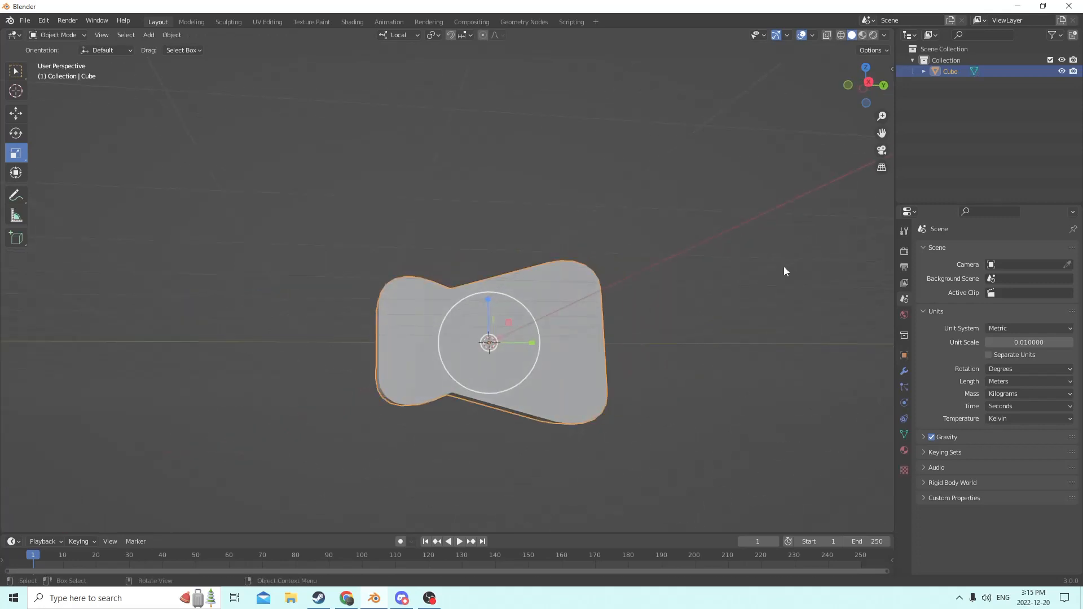
Add a cylinder mesh at the block's centre and show its object properties.
middle_drag(784, 267, 746, 308)
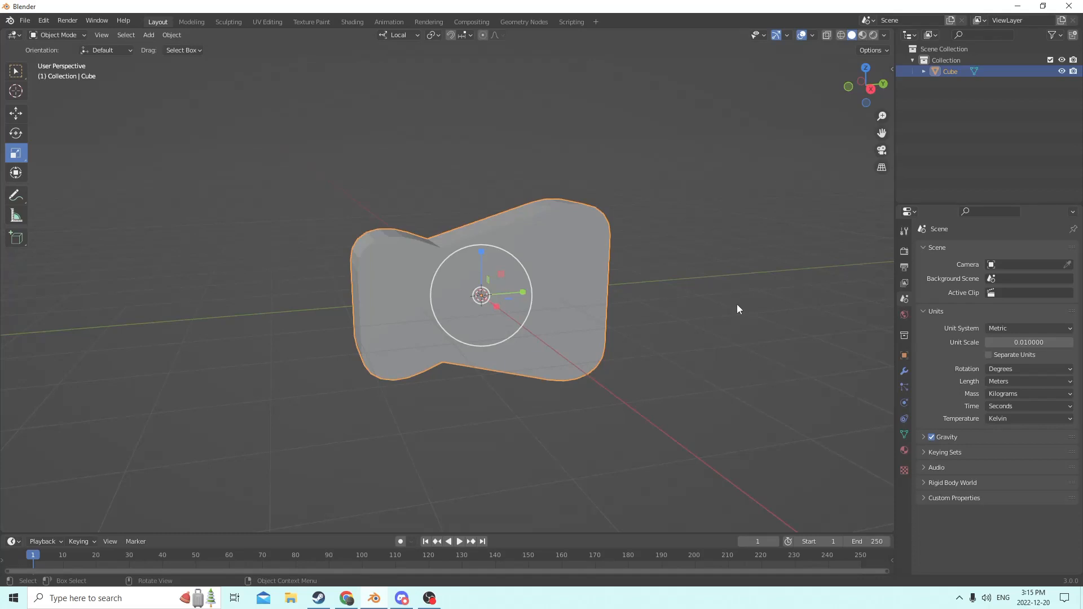
middle_drag(733, 303, 631, 305)
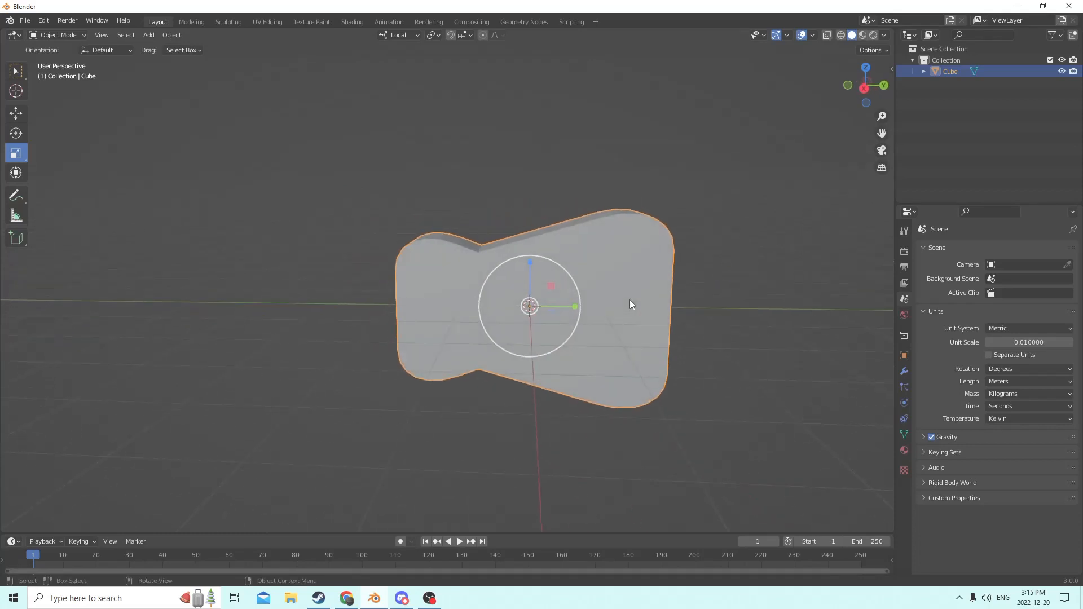
key(shift+a)
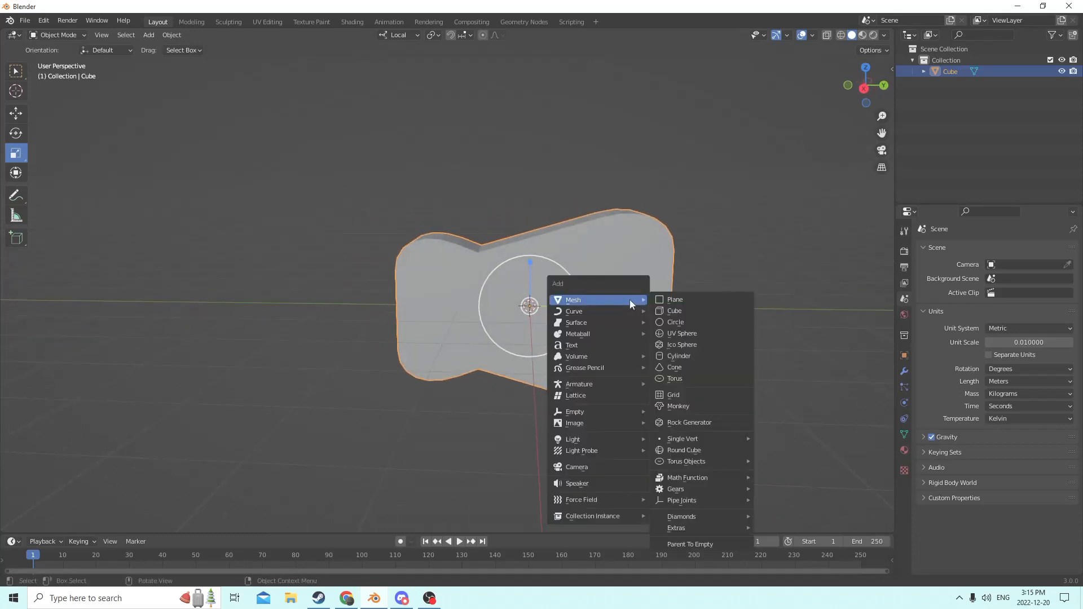
click(680, 357)
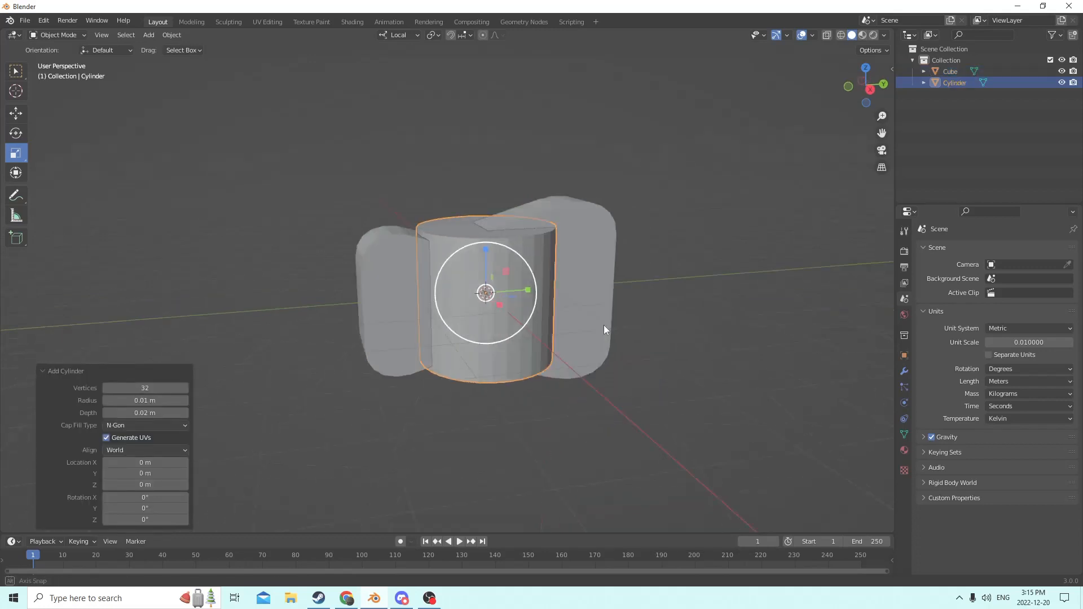
middle_drag(603, 325, 615, 312)
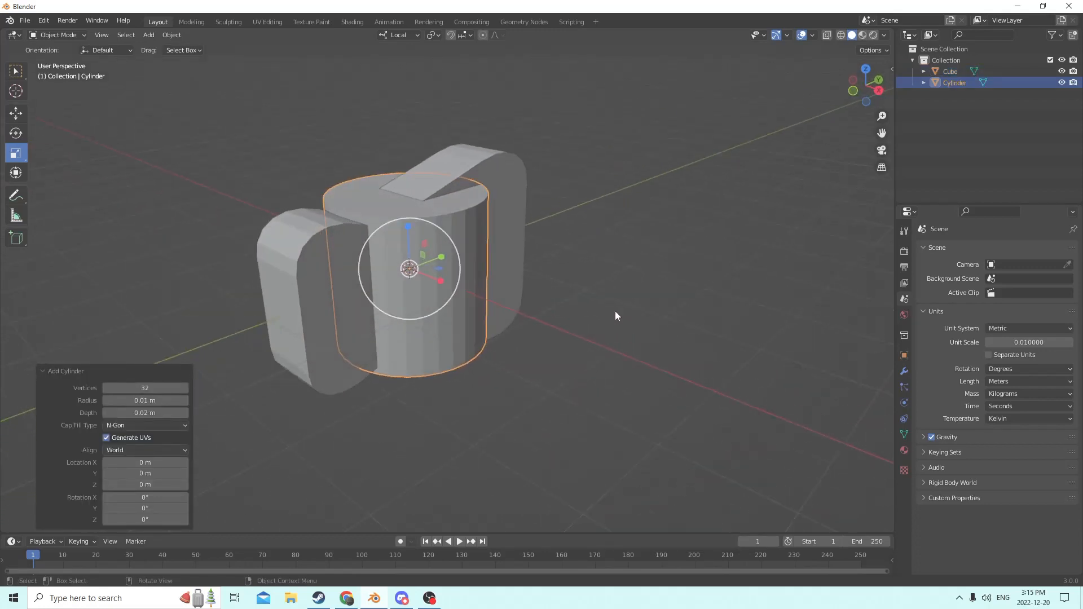
click(905, 355)
middle_drag(794, 309, 835, 296)
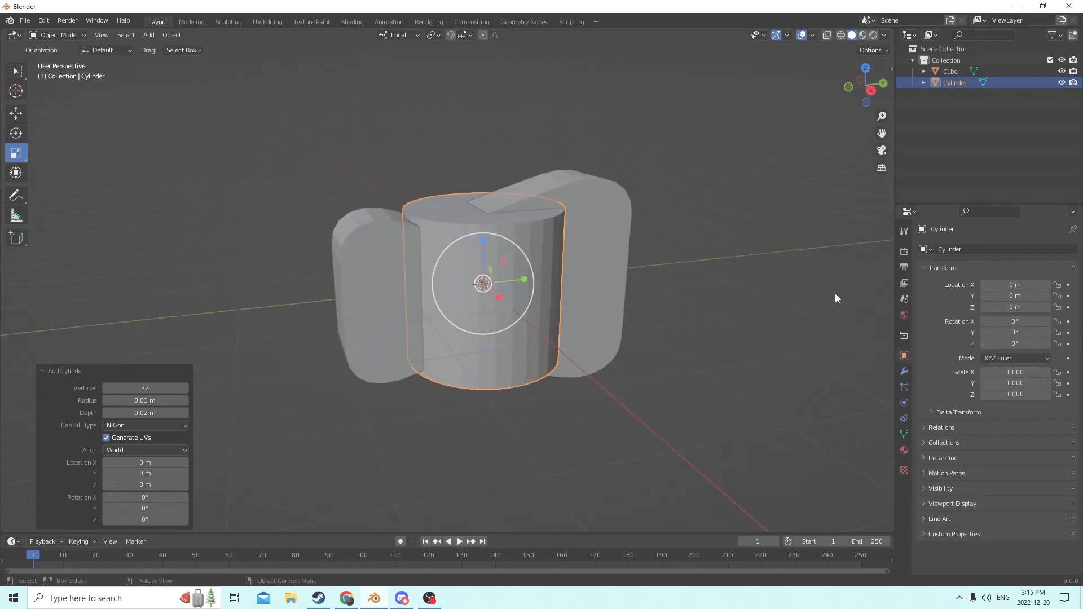
Try a 90° X rotation on the cylinder and reset it to 0°.
click(1017, 322)
key(Escape)
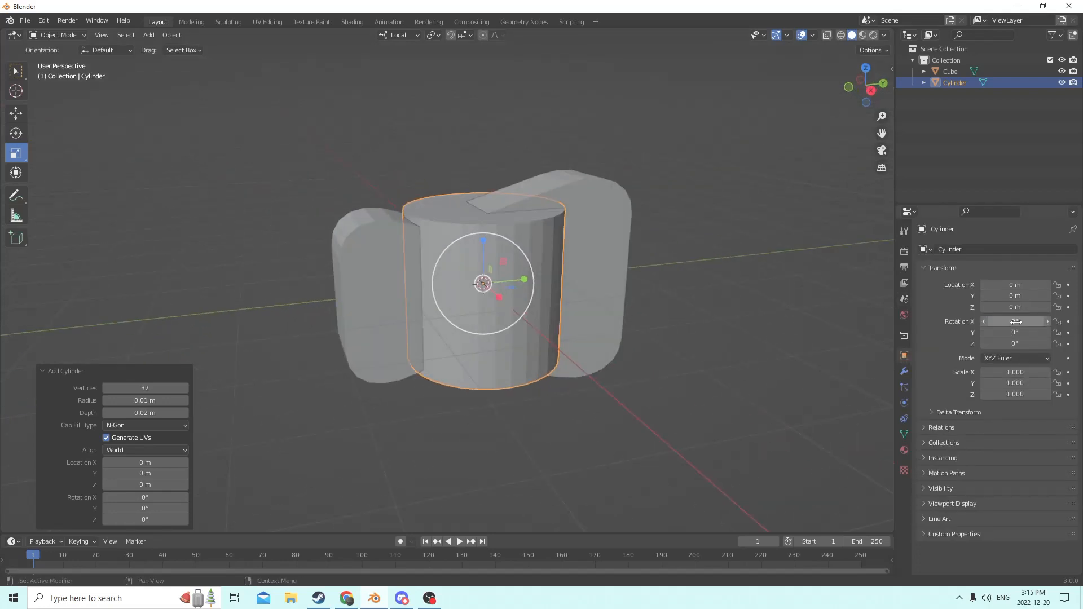
click(1016, 322)
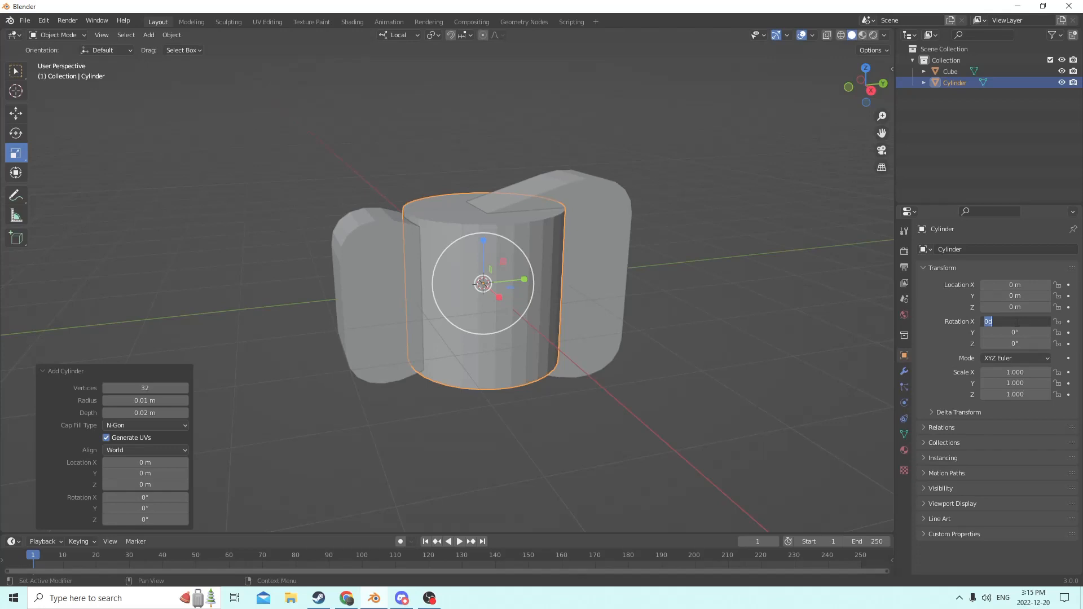
key(Return)
click(1014, 322)
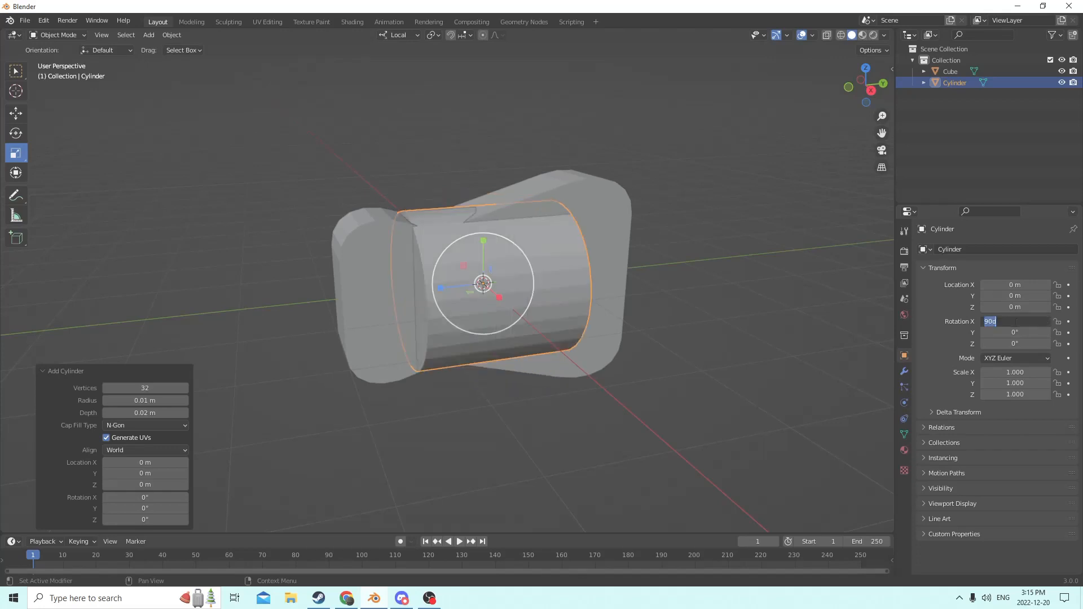
key(Return)
Set the cylinder's Y rotation to 90°.
click(1015, 332)
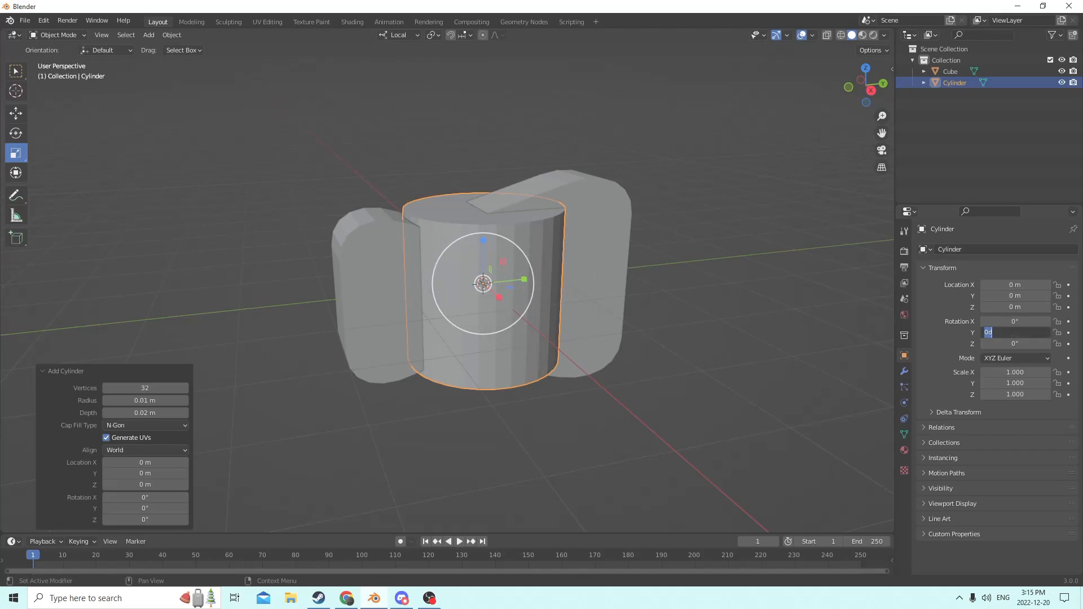
text(90)
key(Return)
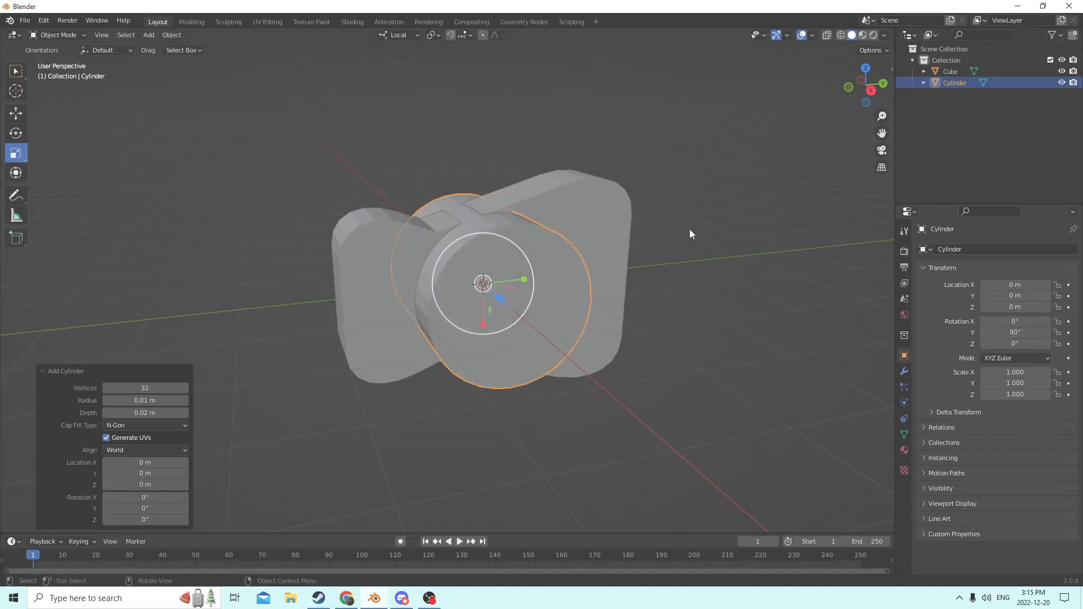
Move the cylinder about 0.0074 m along Y toward the block's larger end and scale it uniformly by about 0.635.
middle_drag(689, 229, 523, 245)
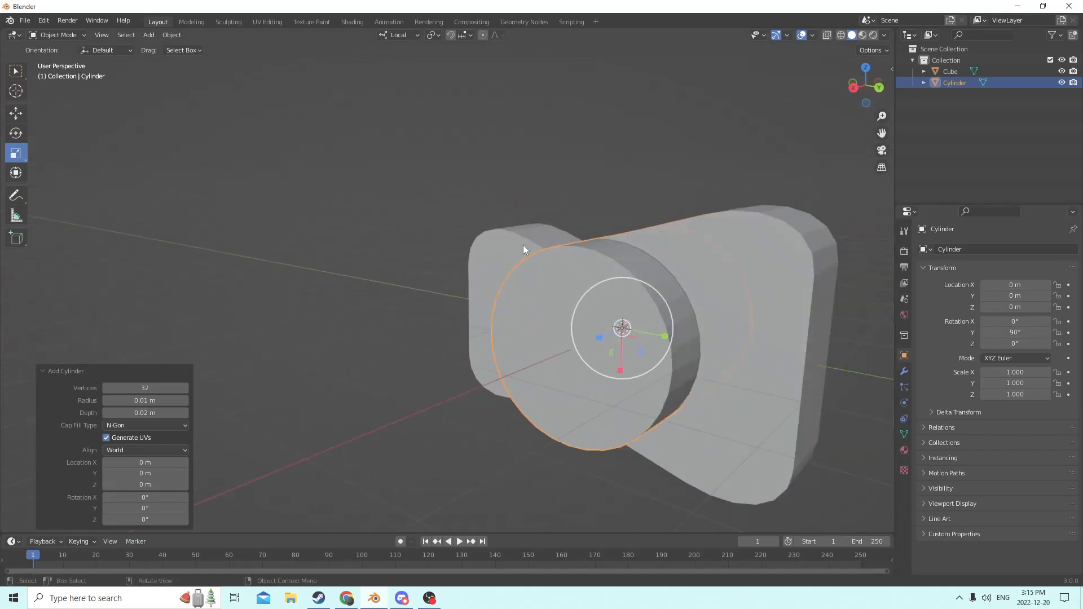
click(17, 112)
middle_drag(159, 145, 383, 193)
drag(574, 292, 648, 292)
middle_drag(649, 292, 791, 294)
key(s)
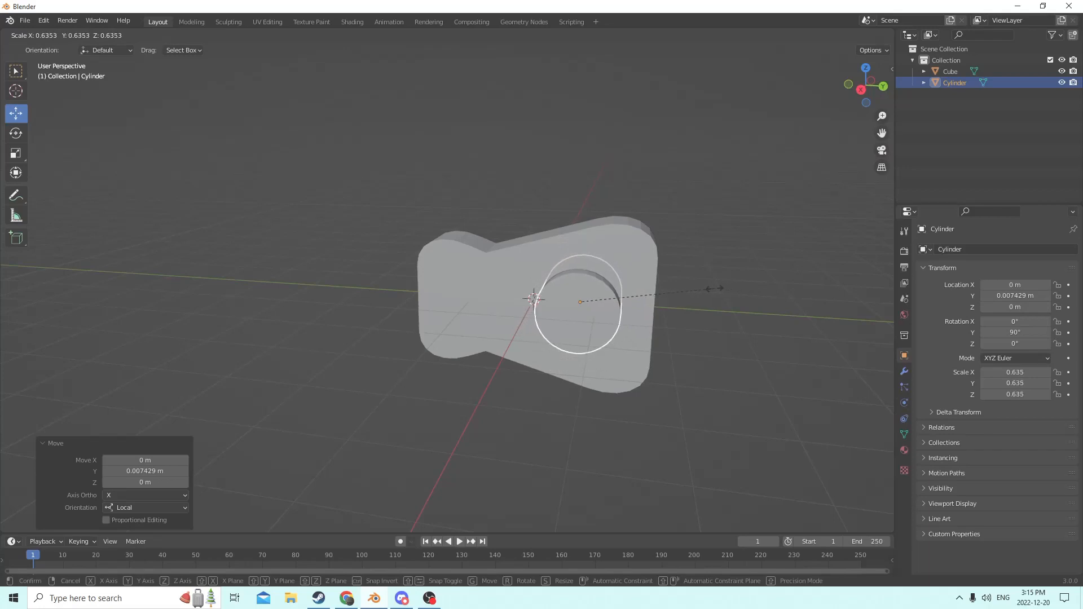
click(678, 283)
Move the cylinder back about 0.0047 m along Y and about 0.0061 m along X out of the block's broad side.
middle_drag(677, 283, 590, 314)
drag(590, 313, 559, 313)
scroll(559, 312, up, 1)
mouse_move(559, 313)
middle_down()
mouse_move(527, 315)
mouse_move(561, 306)
middle_up()
middle_drag(564, 323, 499, 343)
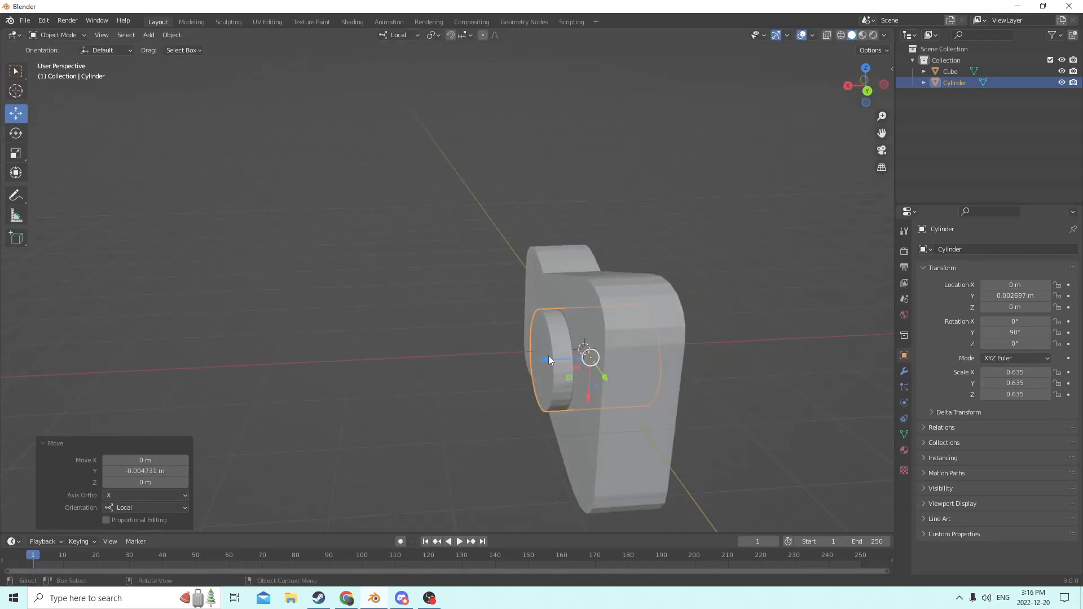
drag(551, 360, 518, 362)
middle_drag(518, 361, 618, 315)
Select only the cylinder and move it about 0.0032 m back into the block along its local Z axis.
shift+click(614, 239)
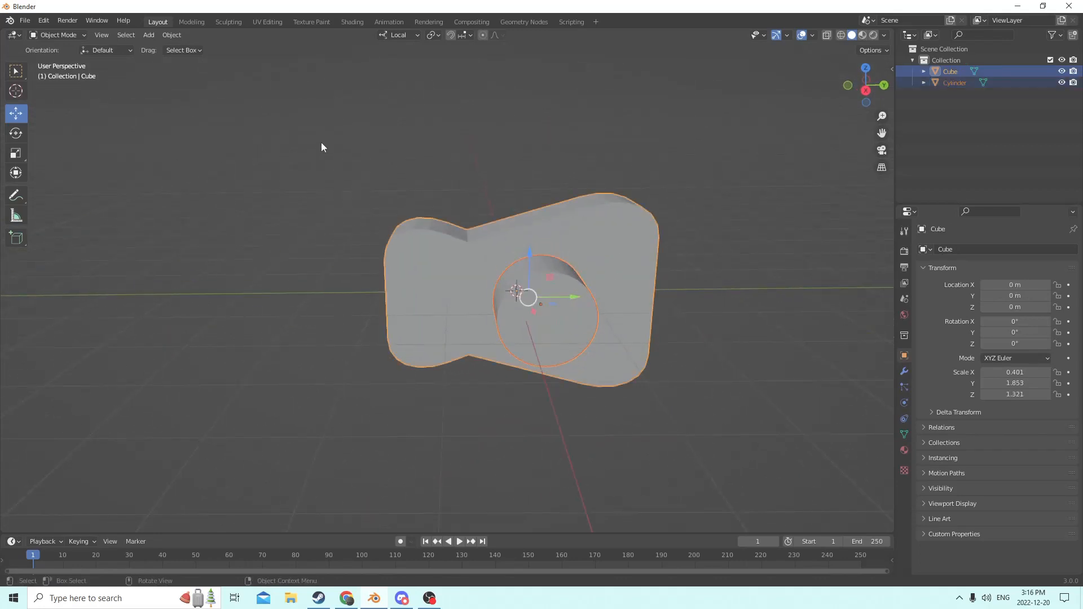
middle_drag(322, 148, 507, 159)
click(357, 289)
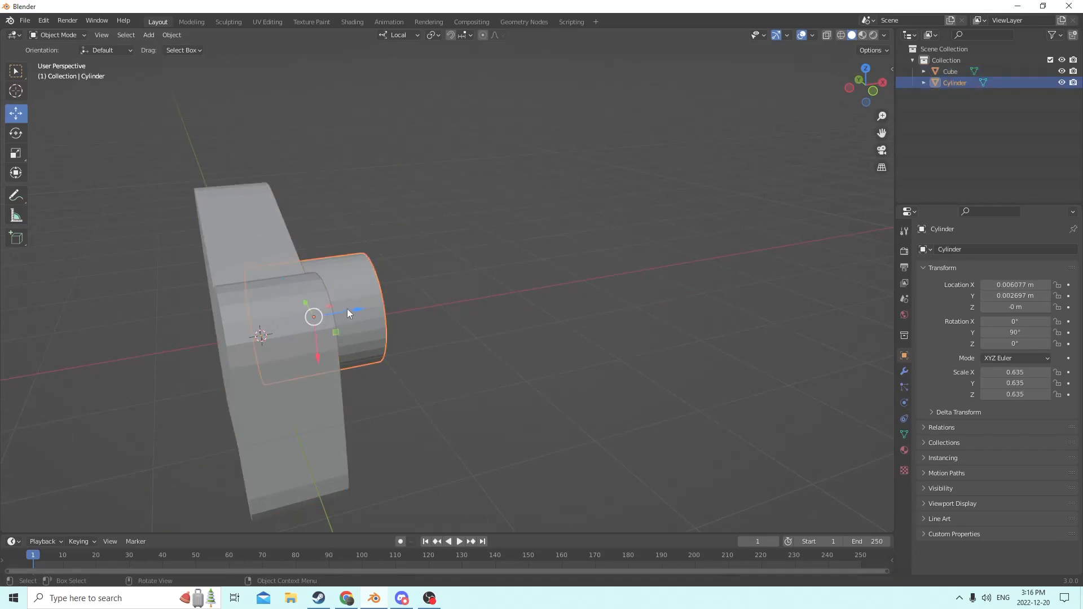
drag(348, 311, 322, 310)
middle_drag(322, 310, 210, 277)
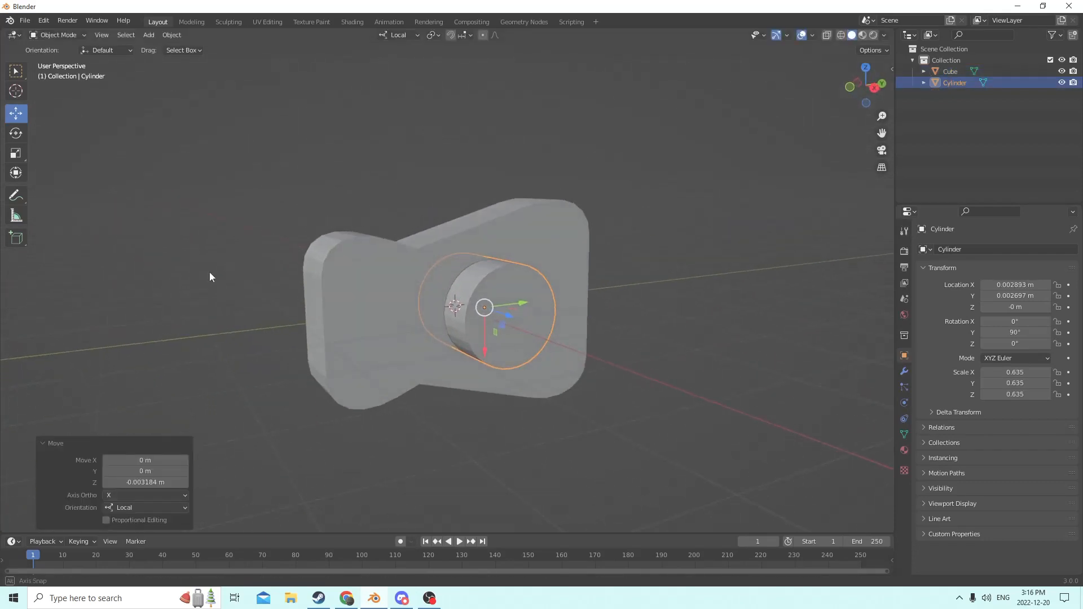
Duplicate the bow-tie-shaped block in place and scale the copy uniformly by about 0.95.
middle_drag(290, 245, 289, 269)
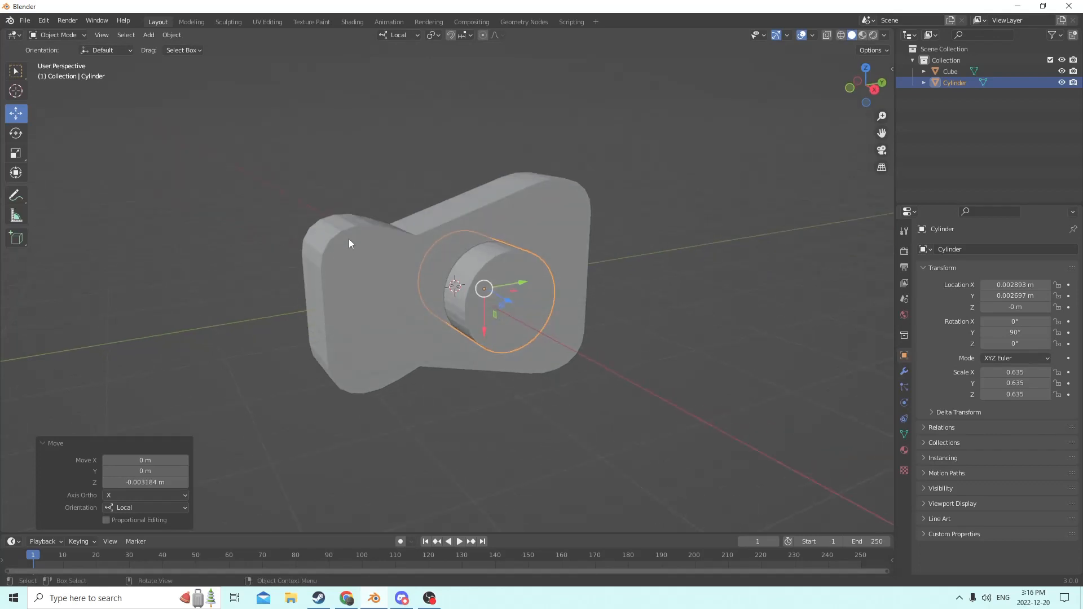
middle_drag(348, 239, 465, 271)
click(421, 289)
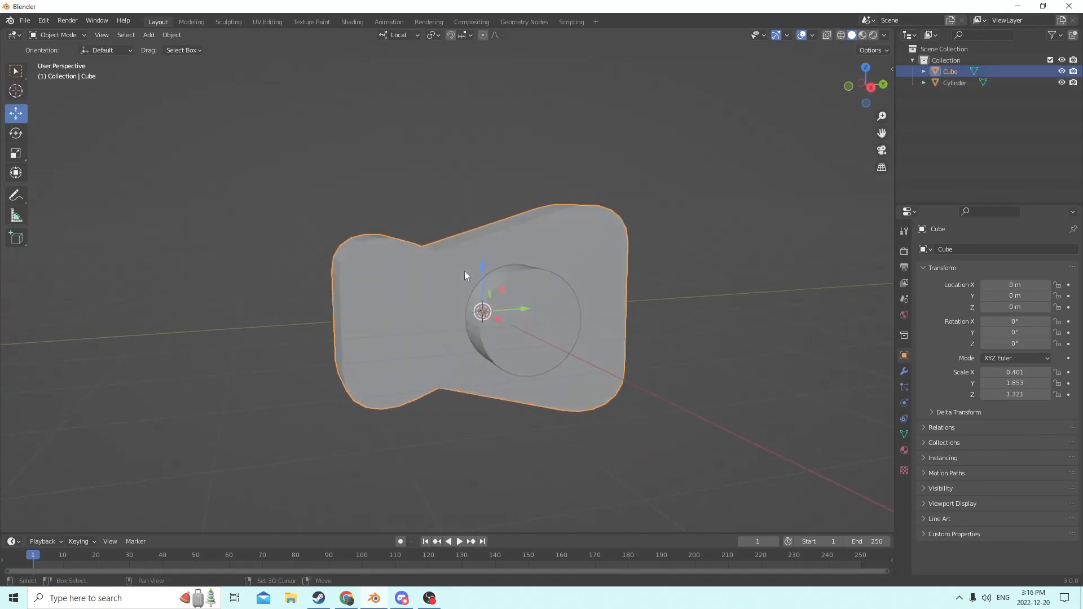
key(shift+d)
right_click(777, 280)
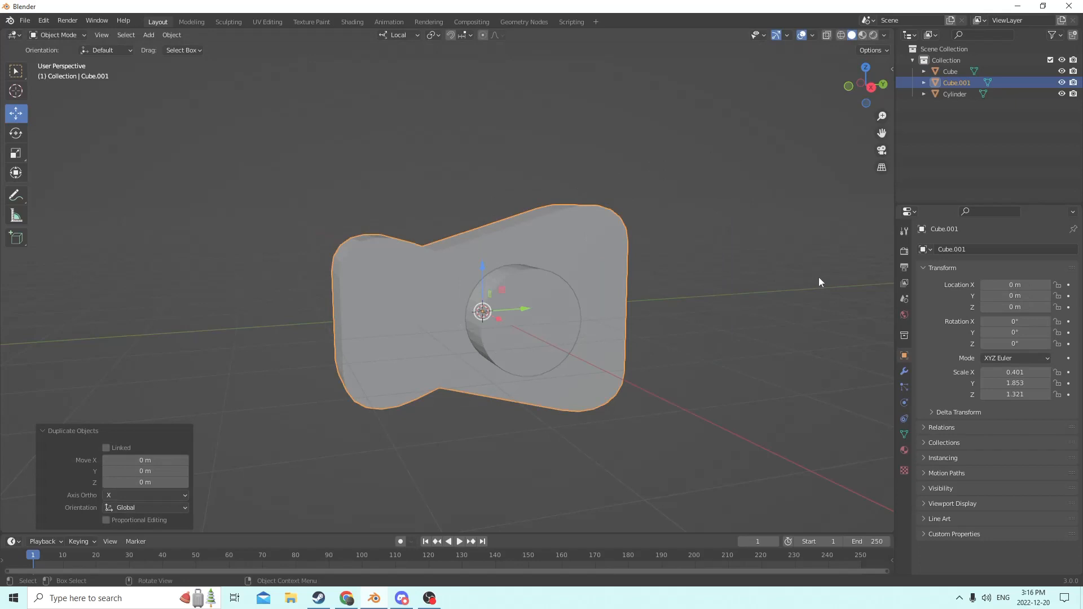
key(s)
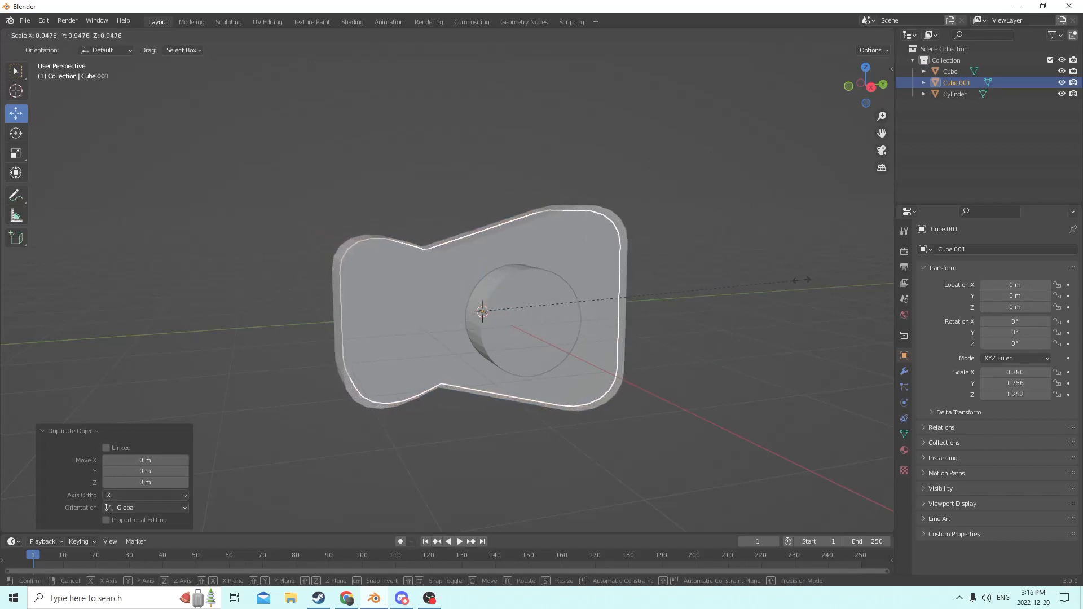
click(801, 280)
Hollow out the block by subtracting its smaller inner copy with a Bool Tool Auto Boolean Difference.
middle_drag(764, 273, 602, 243)
scroll(742, 277, up, 1)
shift+click(316, 212)
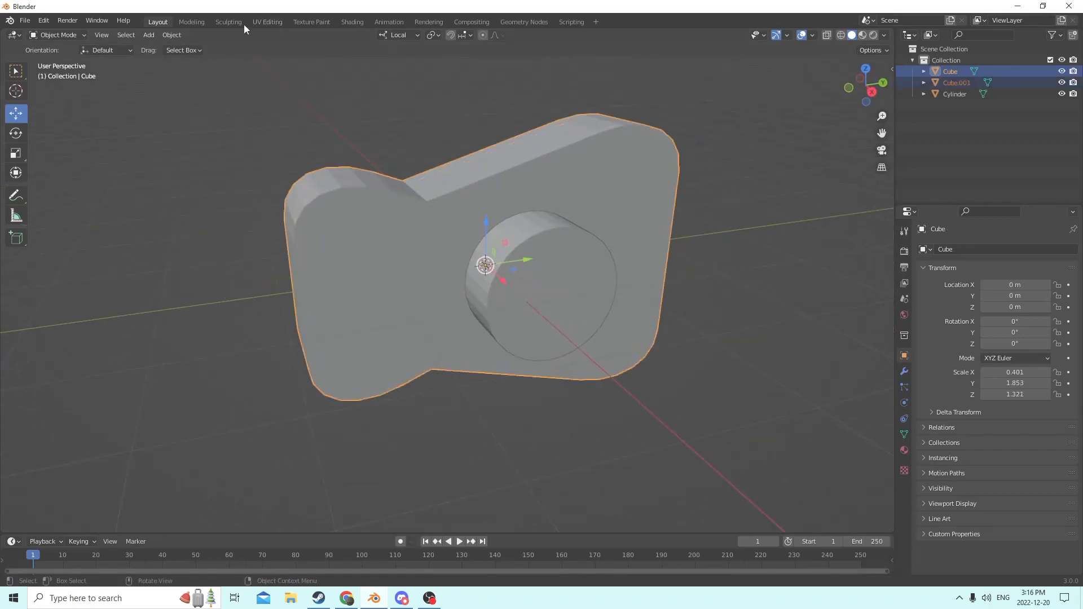
click(175, 35)
mouse_move(189, 407)
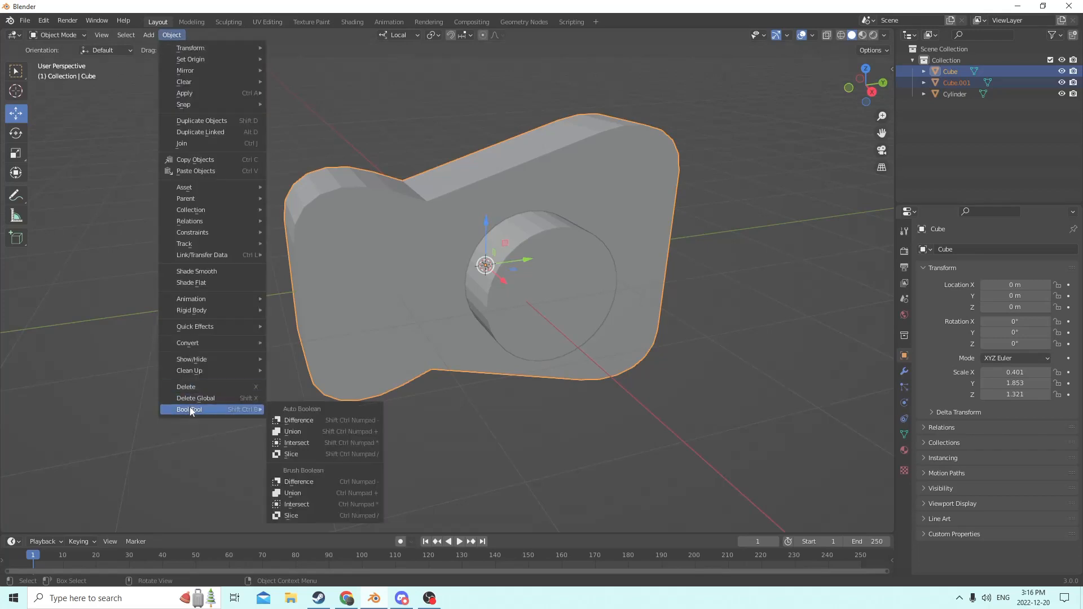
click(302, 420)
middle_drag(293, 327, 414, 312)
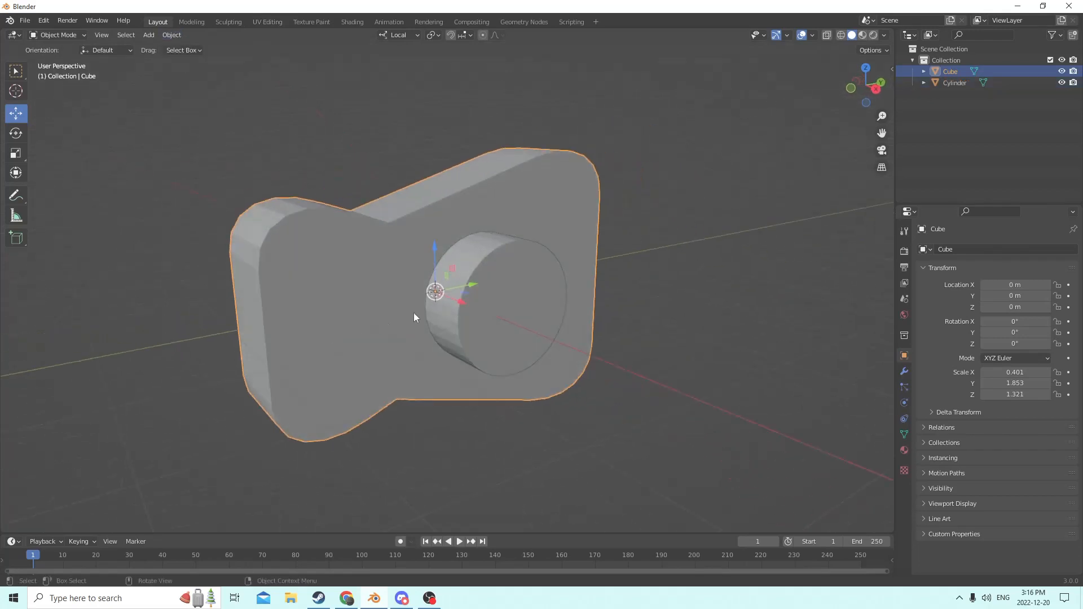
Cut a round hole in the block's broad side by subtracting the cylinder with an Auto Boolean Difference.
click(489, 304)
middle_drag(489, 303, 332, 264)
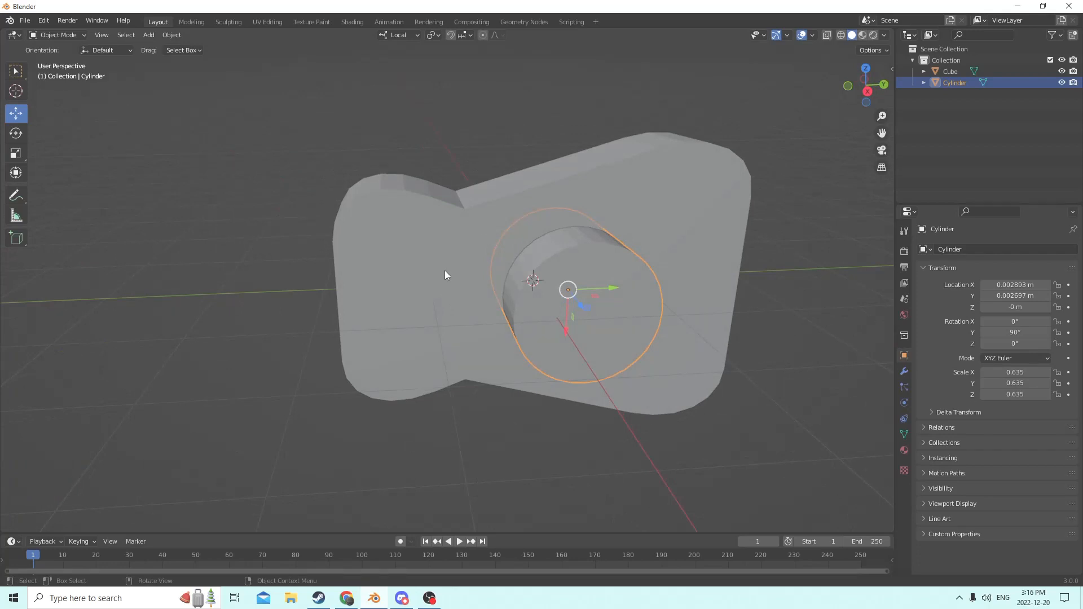
middle_drag(445, 275, 309, 237)
middle_drag(422, 264, 484, 268)
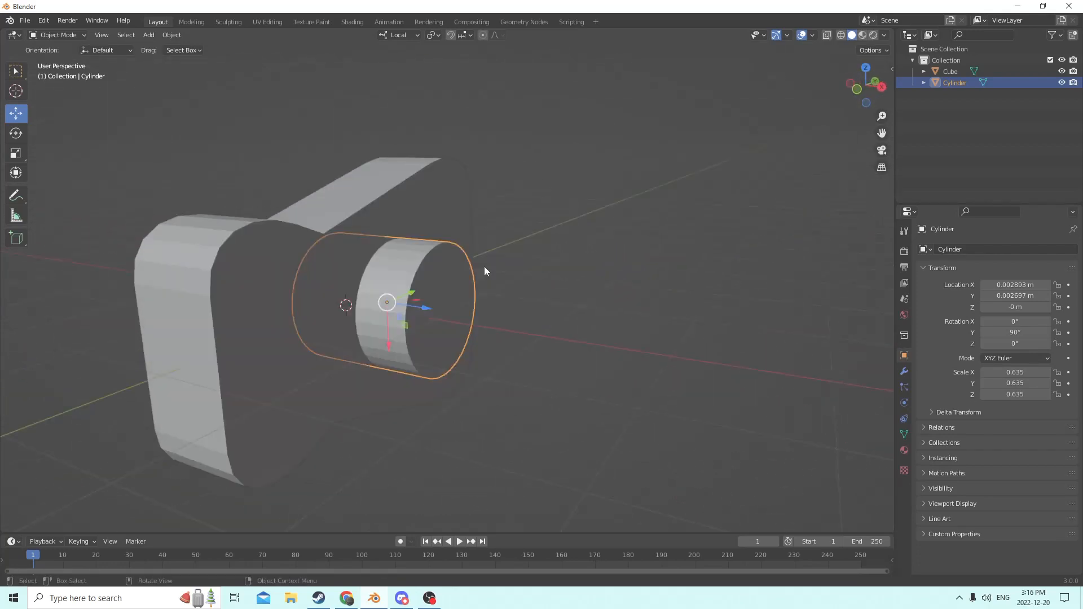
click(410, 189)
click(168, 35)
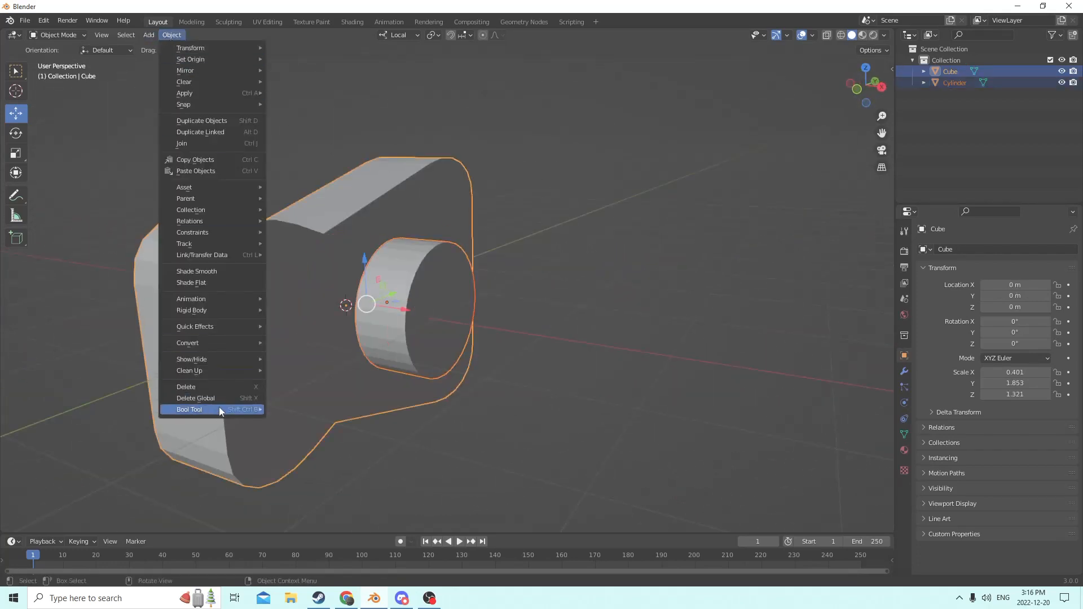
mouse_move(221, 412)
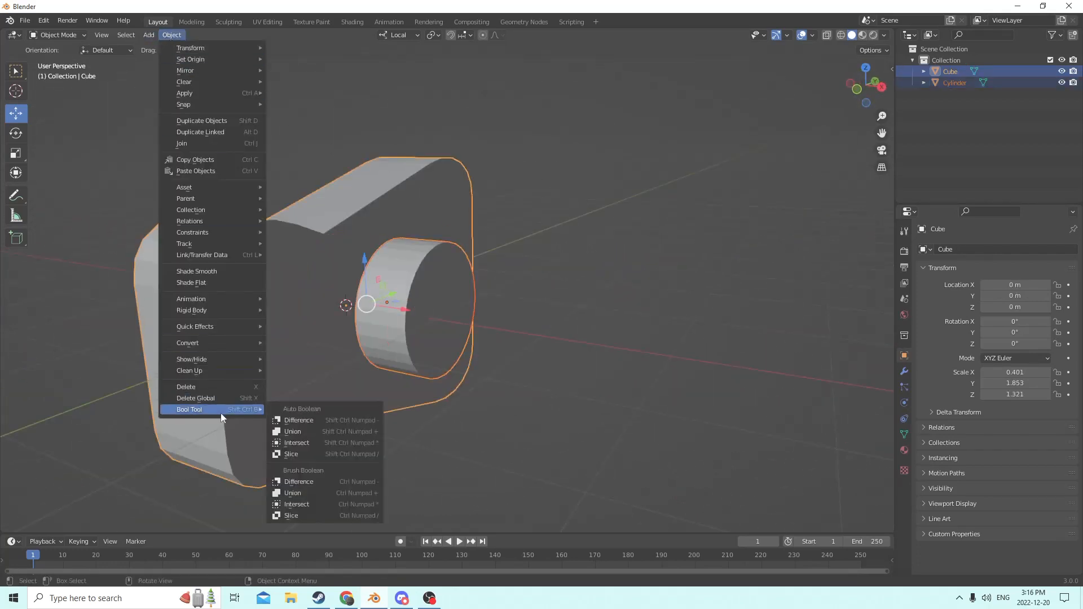
click(293, 421)
middle_drag(408, 334, 585, 191)
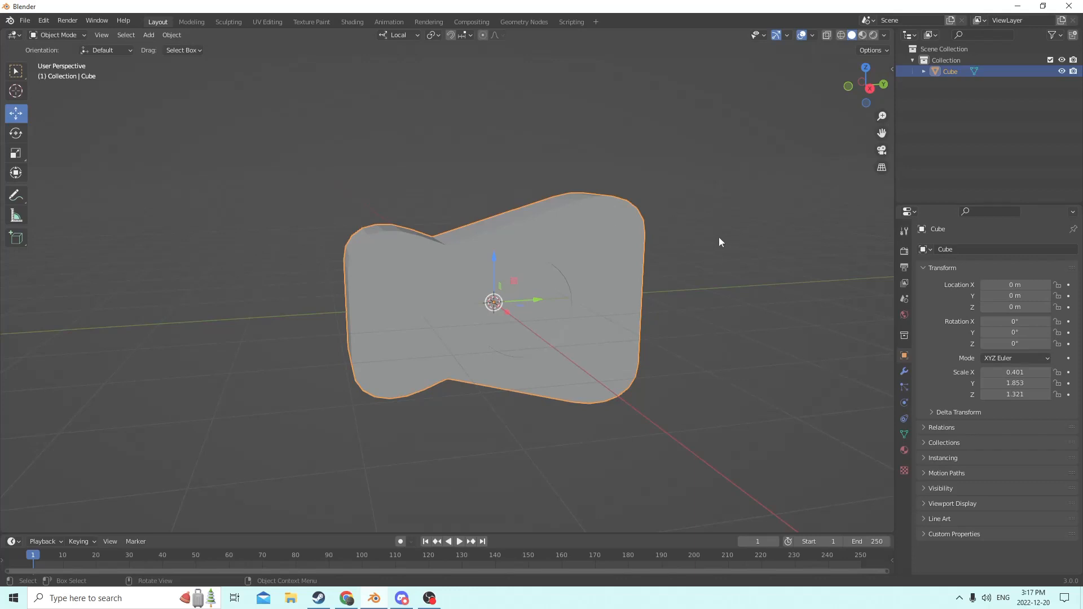
Add a cube and scale it into a long bar of about 0.357 in X, 2.368 in Y and 0.375 in Z.
middle_drag(718, 239, 583, 285)
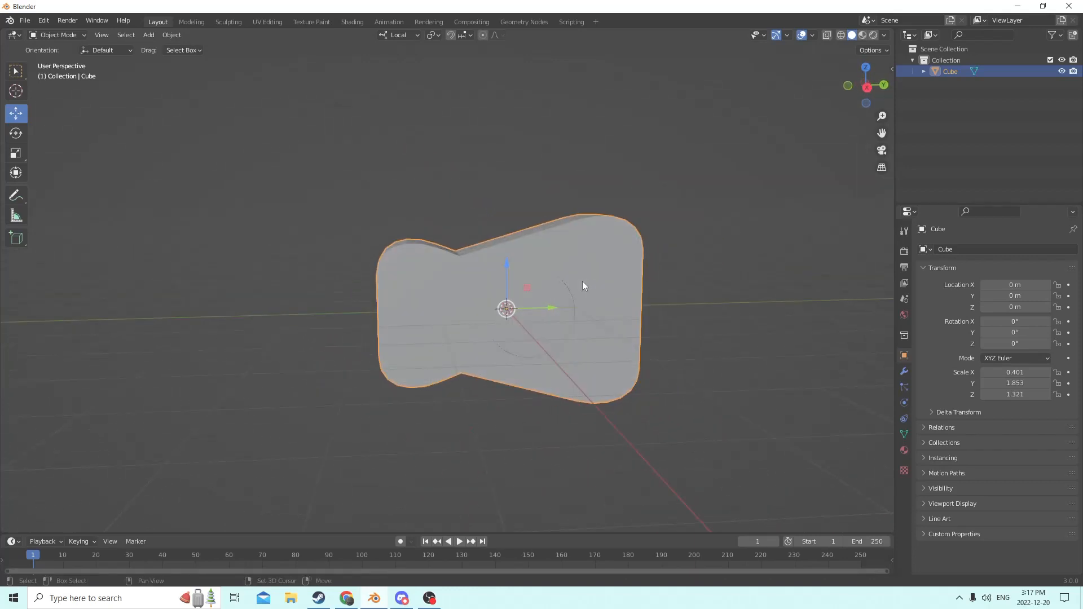
key(shift+a)
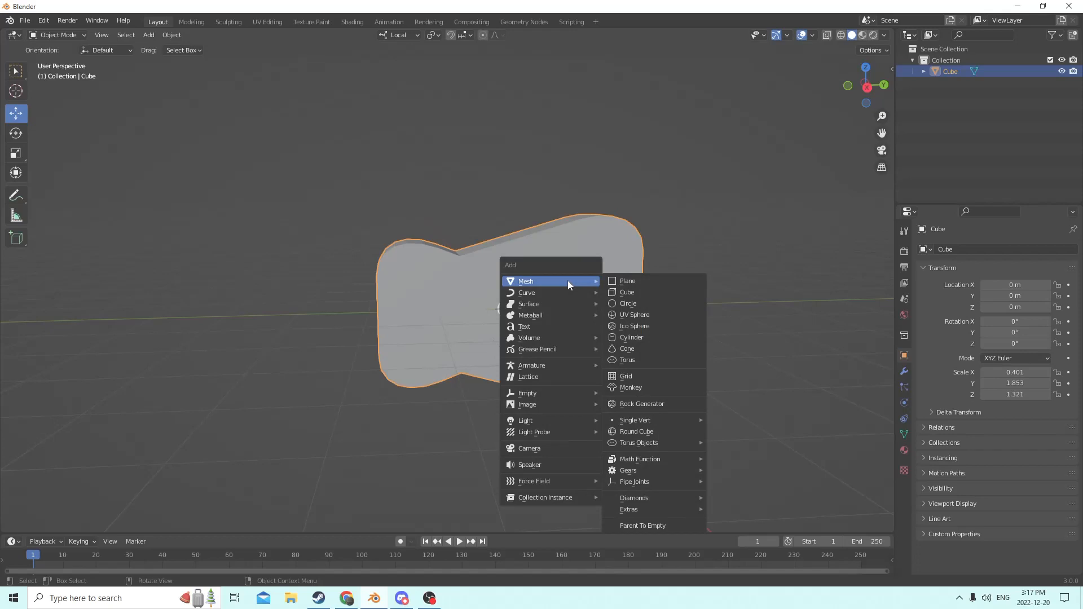
click(641, 290)
middle_drag(550, 279, 496, 313)
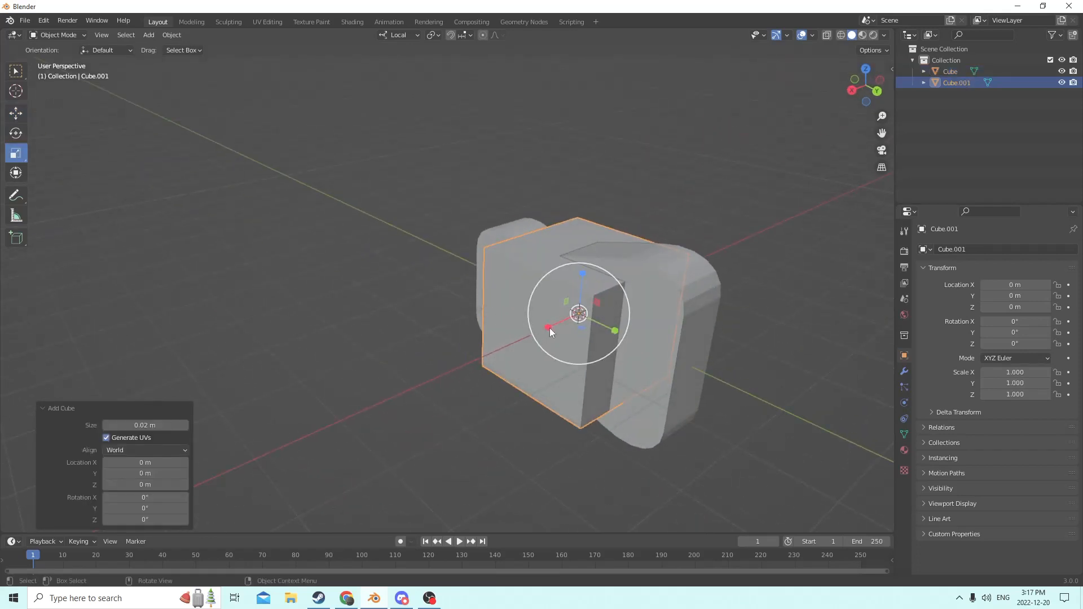
drag(548, 327, 573, 322)
middle_drag(573, 322, 610, 299)
drag(548, 268, 652, 325)
right_click(545, 281)
middle_drag(652, 325, 549, 345)
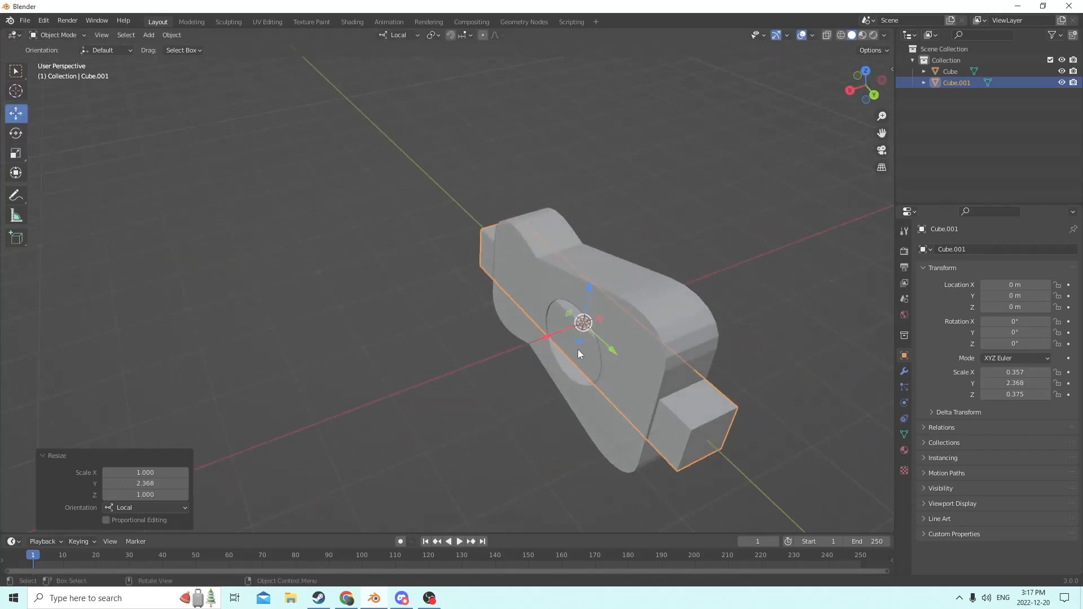
Move the bar about 0.0394 m along negative Y to the body's smaller end and thin its X scale to about 0.119.
drag(614, 350, 482, 241)
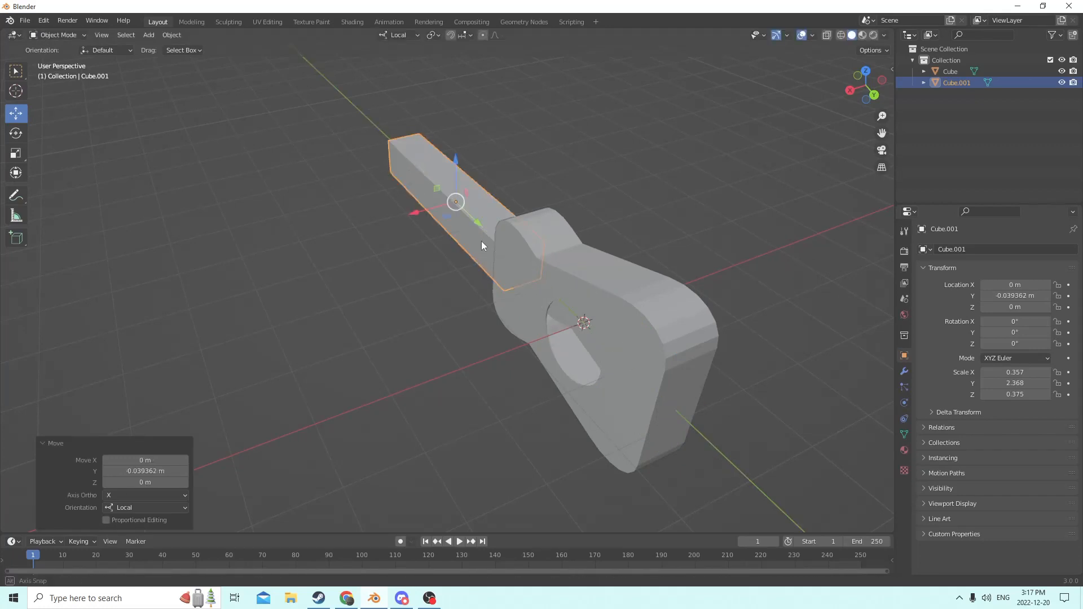
middle_drag(481, 241, 271, 265)
click(16, 153)
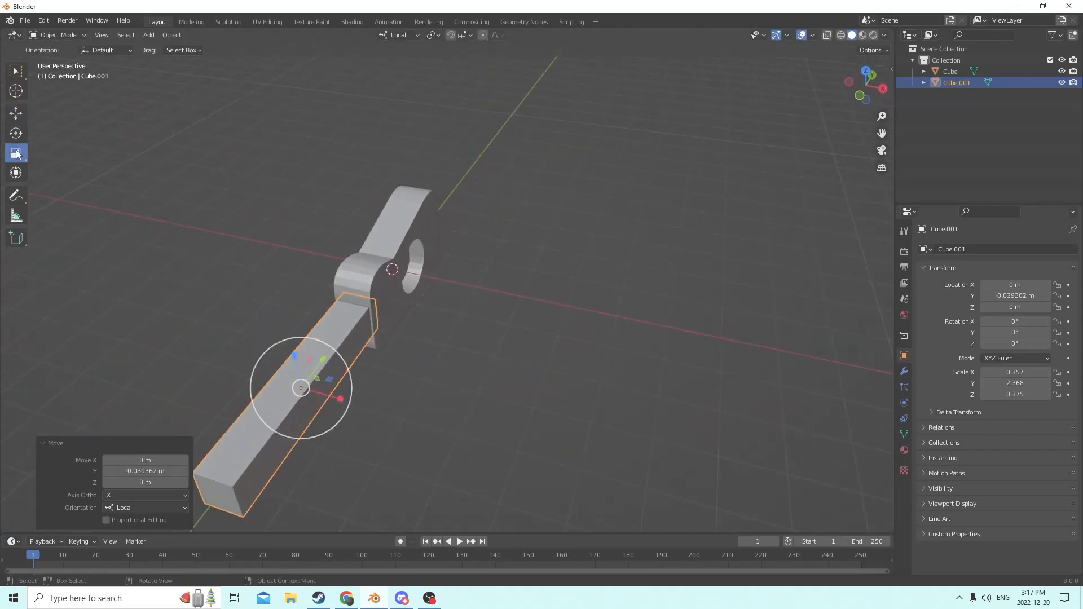
drag(342, 399, 313, 395)
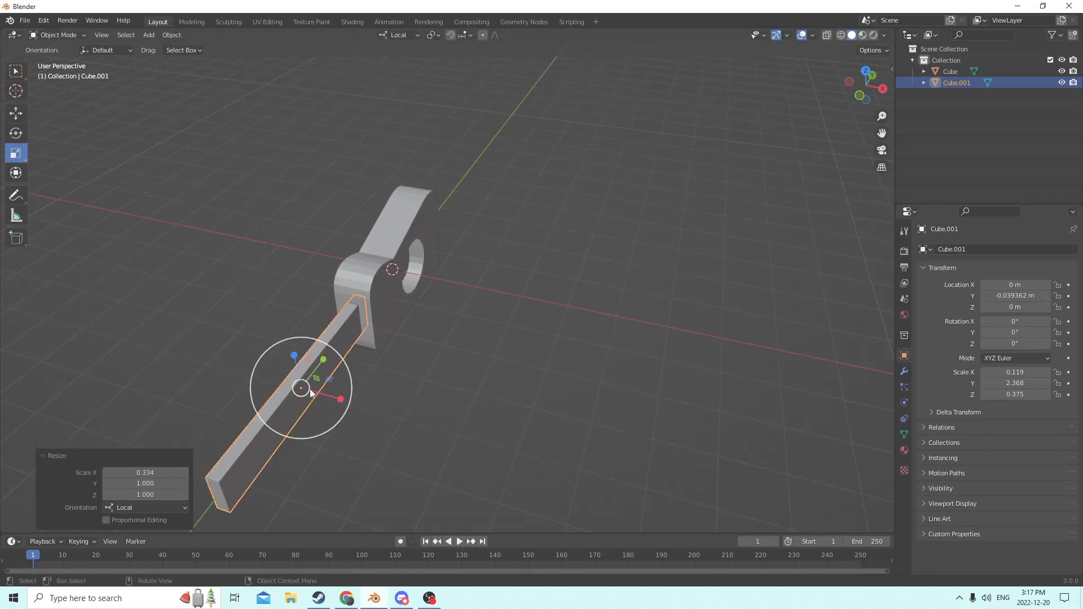
middle_drag(305, 384, 297, 347)
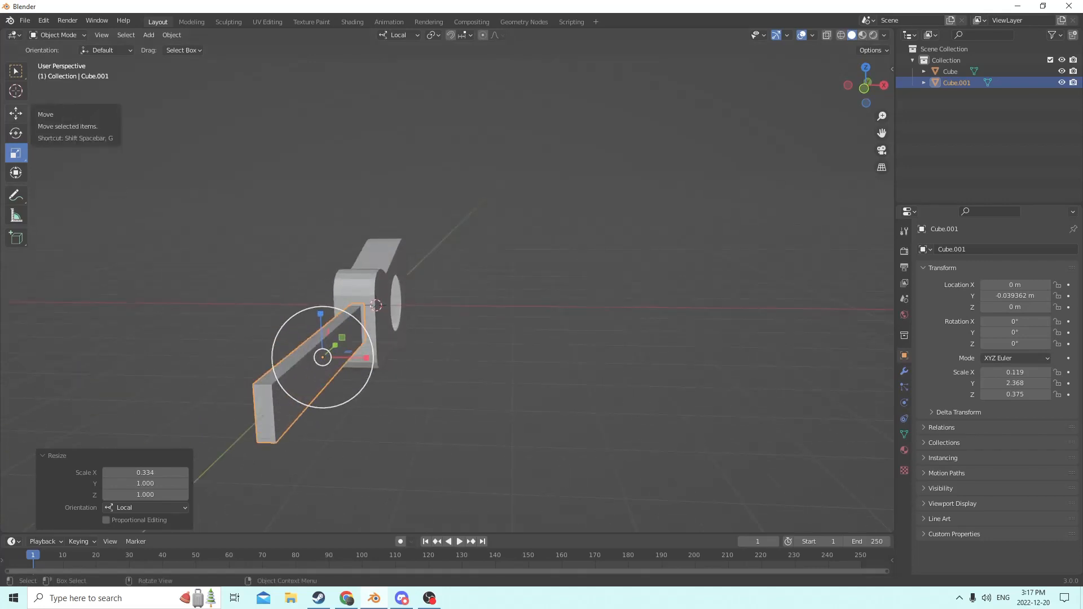
Bevel the two long edges on one broad side of the neck bar with 6 segments to round its back.
middle_drag(124, 134, 458, 315)
key(Tab)
click(488, 346)
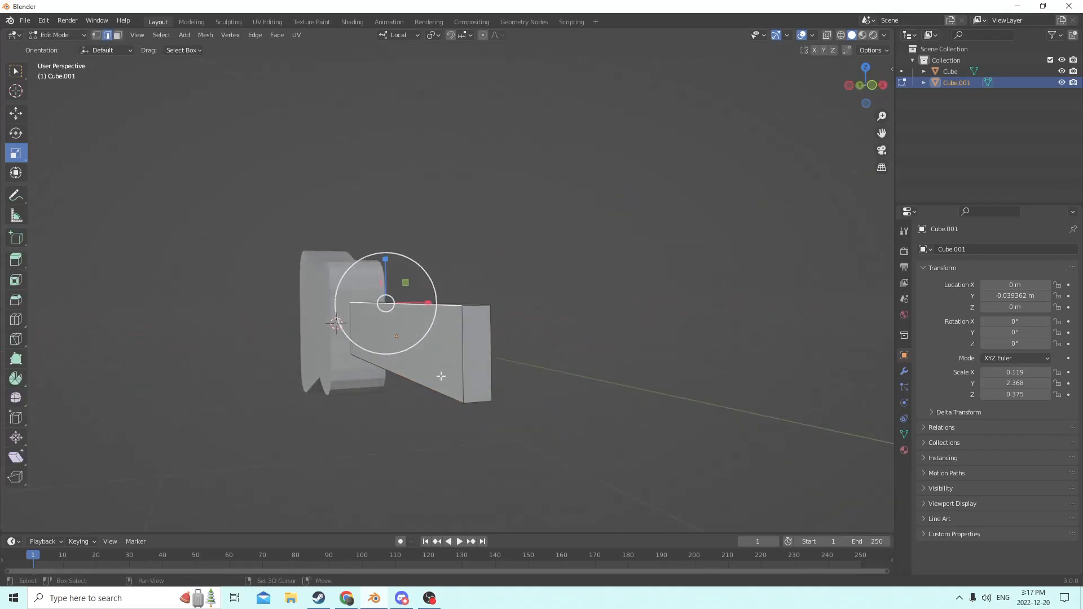
middle_drag(441, 376, 583, 374)
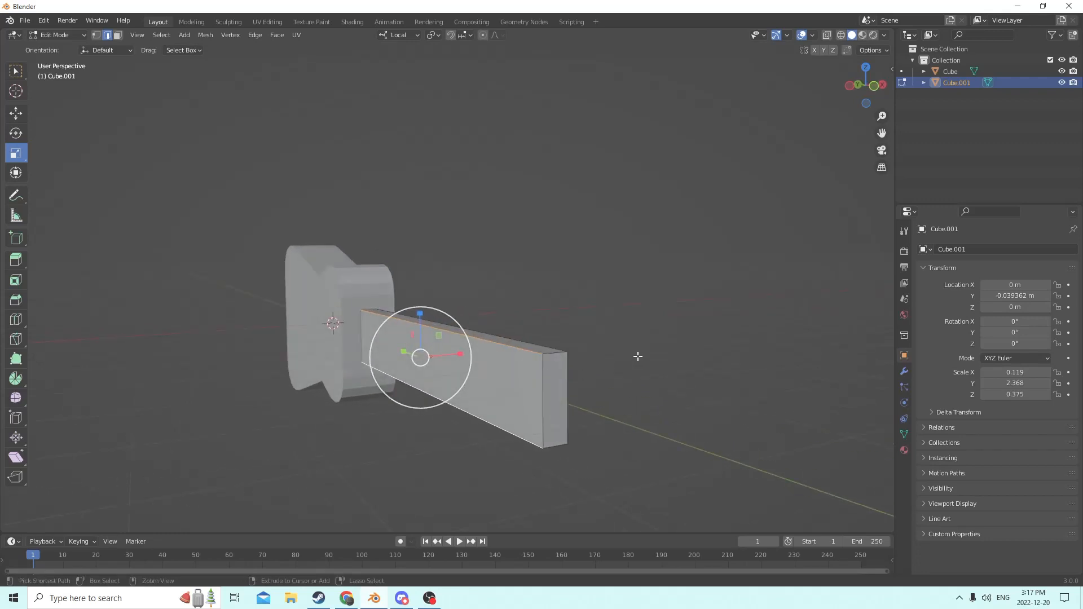
key(ctrl+b)
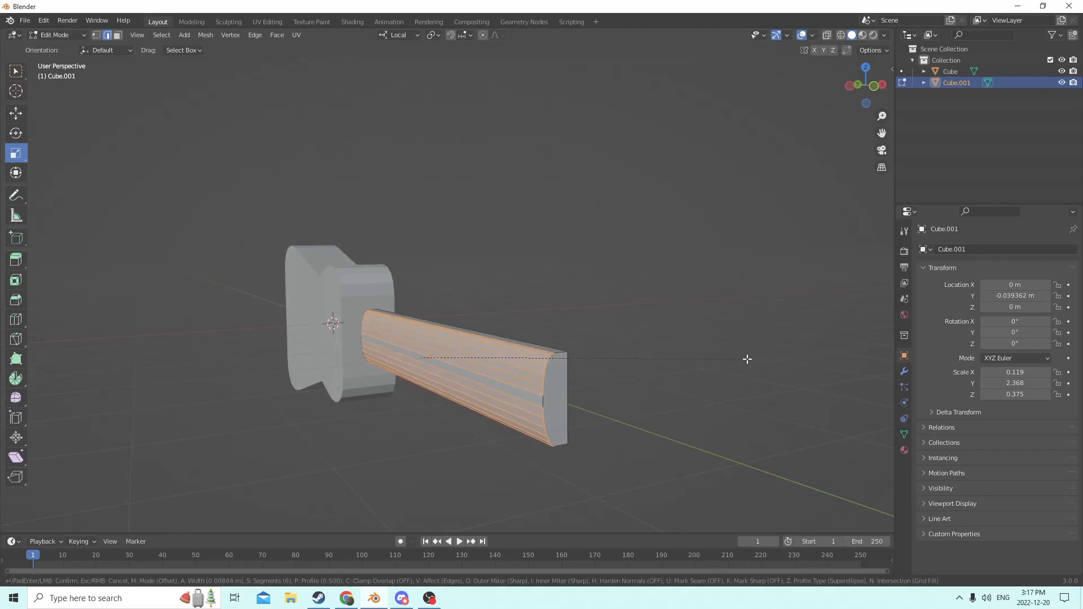
click(751, 359)
middle_drag(750, 359, 689, 378)
key(Tab)
Duplicate the neck bar and move the copy about 0.0454 m along negative Y, beyond the neck's free end.
key(shift+d)
right_click(776, 343)
middle_drag(764, 341, 194, 111)
click(16, 114)
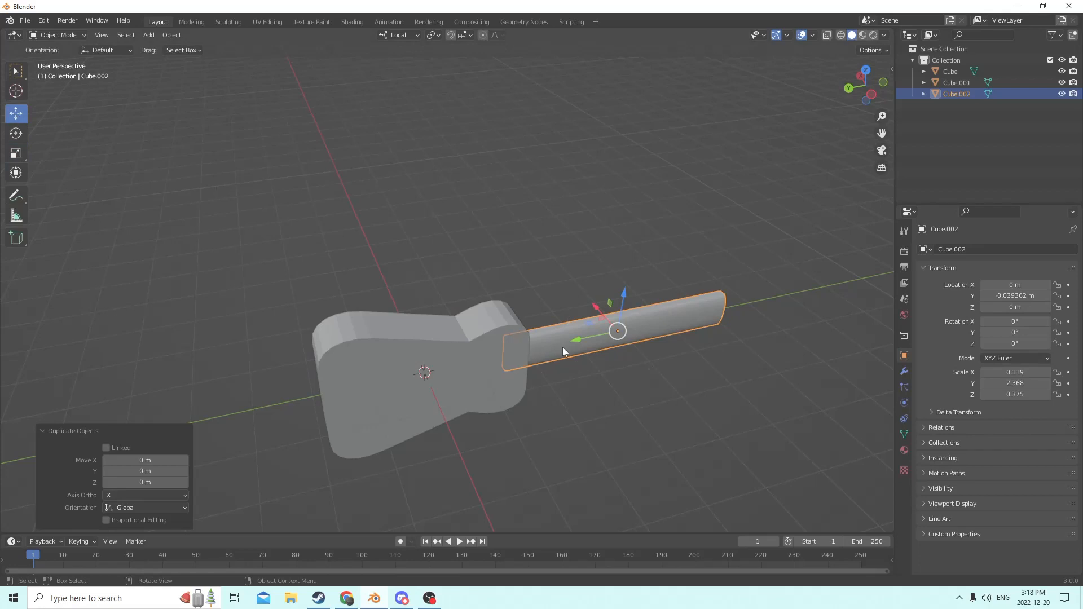
drag(573, 339, 767, 299)
Scale the copied bar into a short headstock block of about 0.497 in Y and 0.485 in Z.
middle_drag(767, 299, 445, 324)
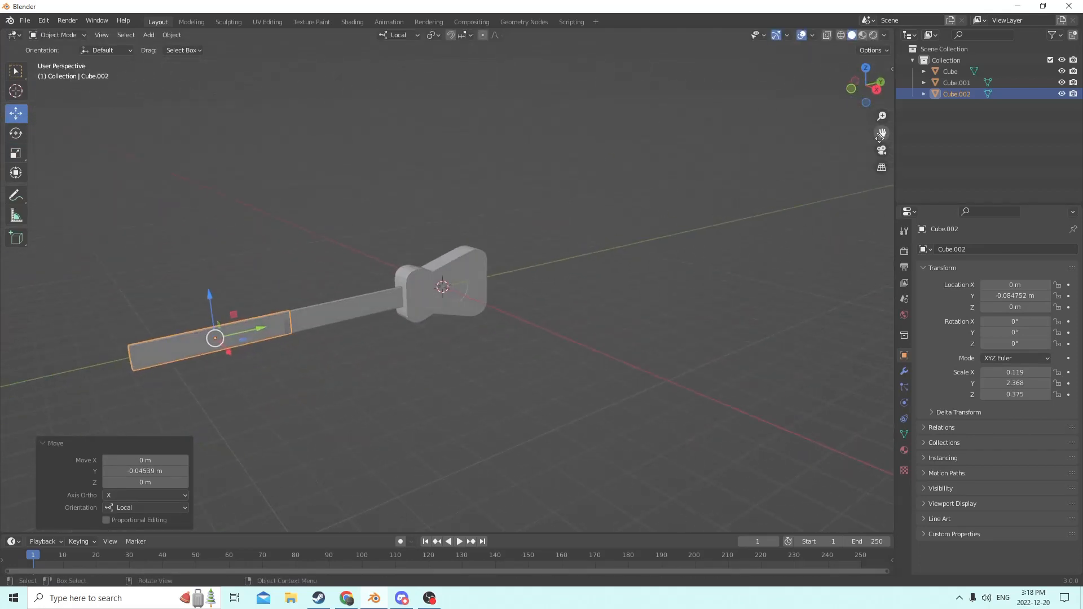
drag(880, 135, 1026, 113)
scroll(540, 240, up, 4)
middle_drag(328, 239, 220, 240)
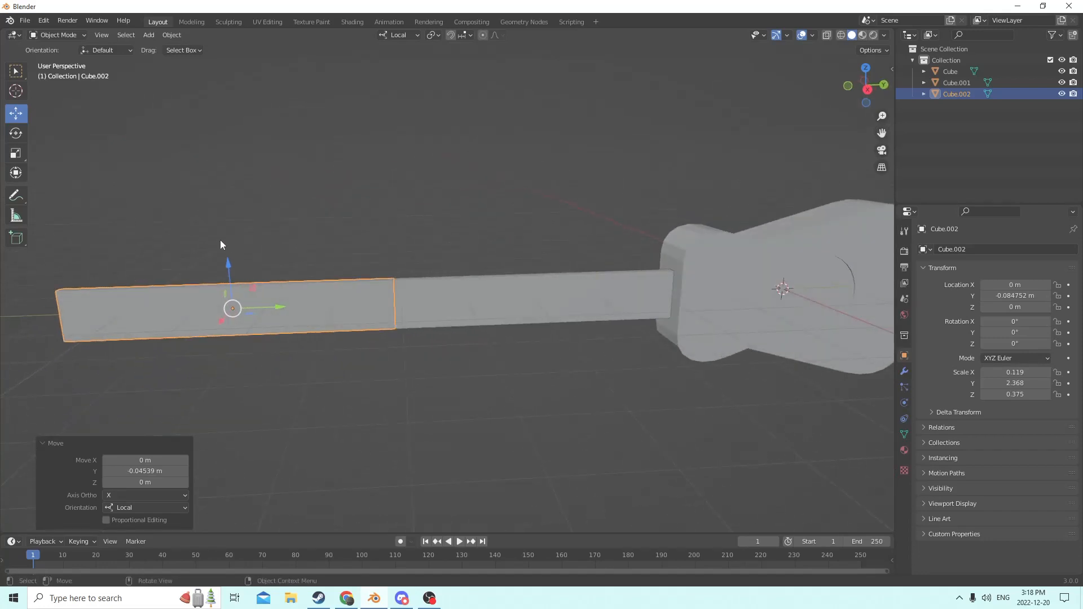
click(16, 153)
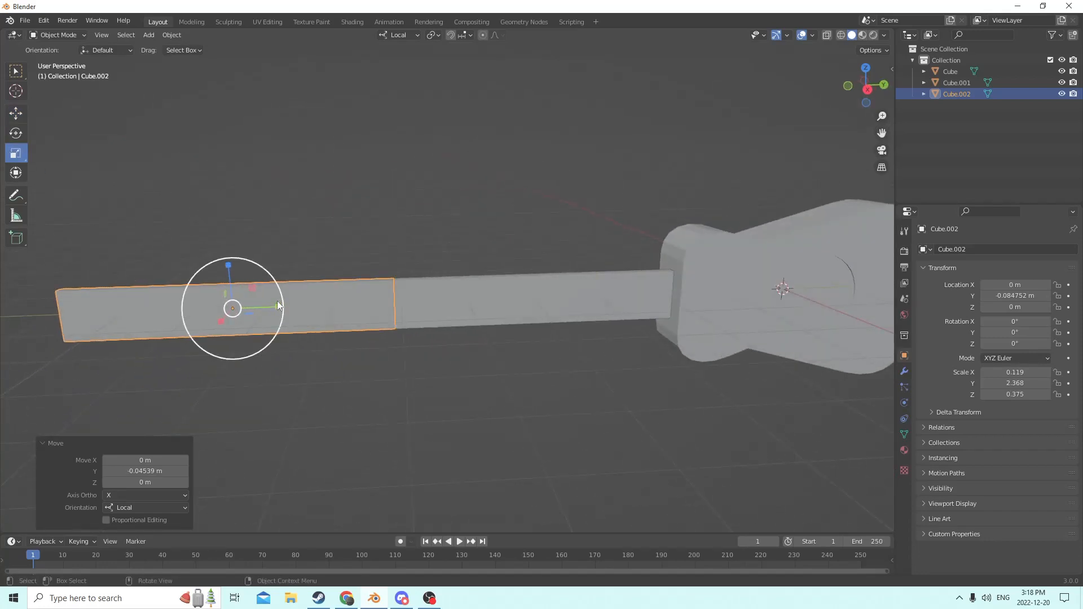
drag(278, 305, 312, 305)
mouse_move(311, 305)
middle_down()
mouse_move(303, 280)
mouse_move(312, 287)
middle_up()
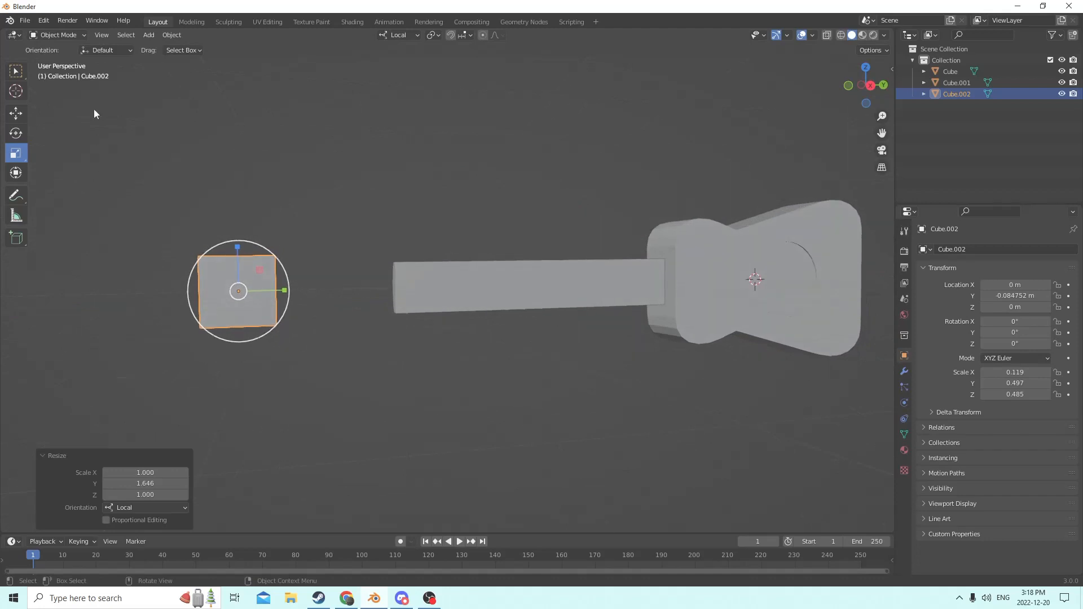
Move the headstock block about 0.0145 m along Y toward the neck.
click(15, 114)
drag(284, 291, 388, 295)
middle_drag(387, 295, 367, 303)
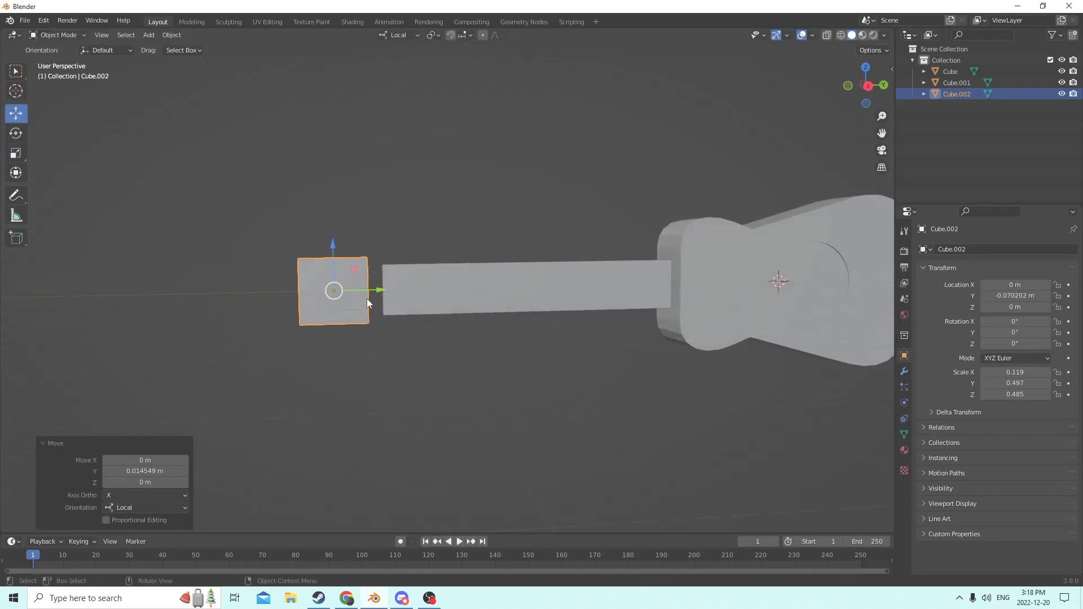
Lengthen the headstock block to a Y scale of about 0.772 and thicken its X scale to about 0.144.
click(17, 154)
drag(380, 291, 406, 290)
middle_drag(407, 290, 299, 302)
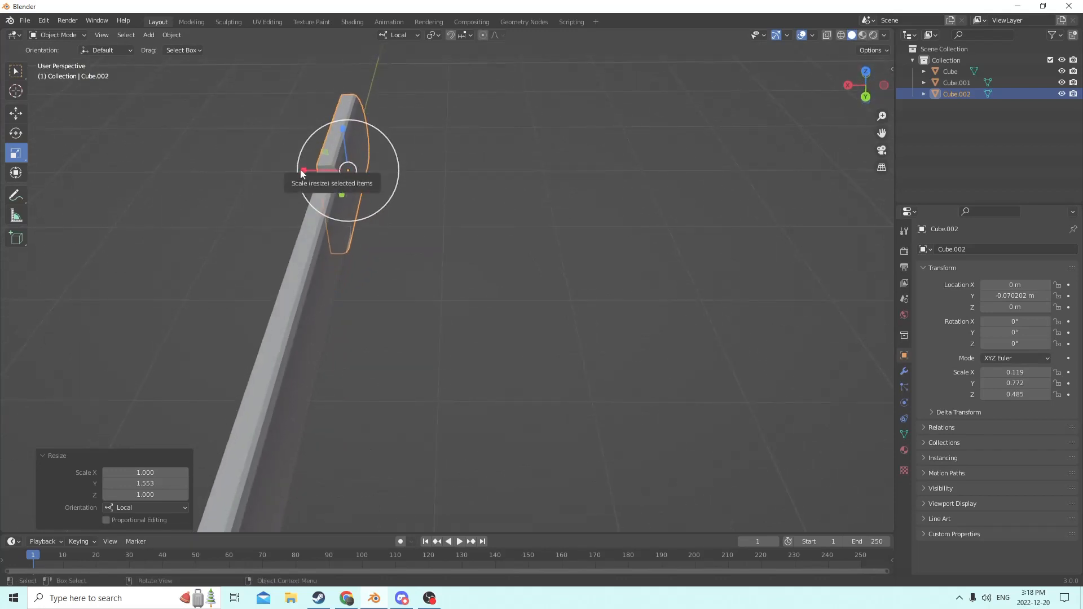
drag(306, 171, 289, 168)
middle_drag(289, 168, 550, 243)
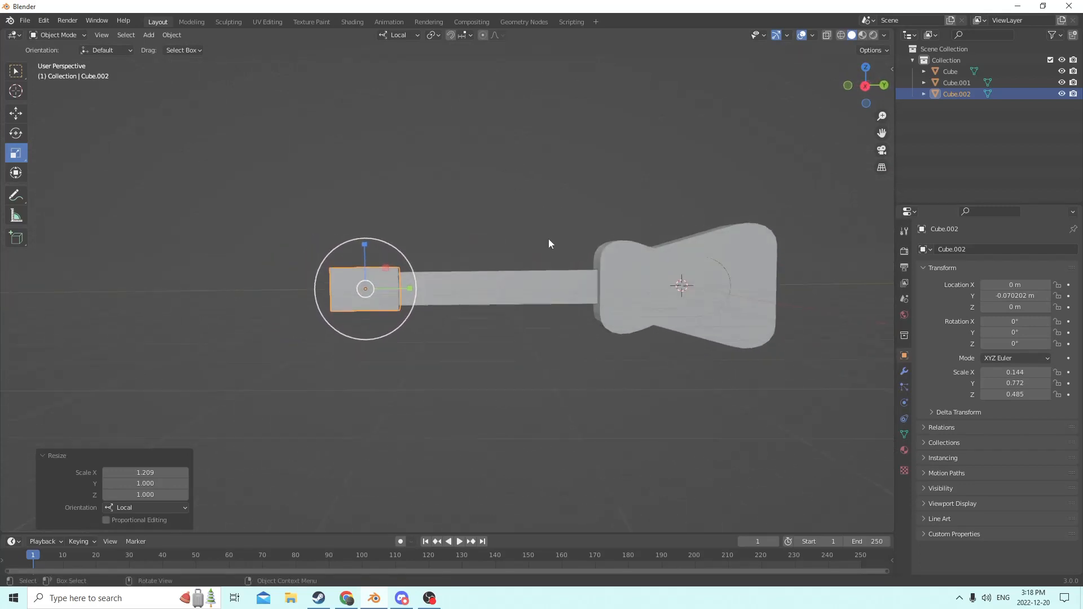
Shorten the neck bar to a Y scale of about 2.141.
click(519, 286)
middle_drag(519, 286, 475, 294)
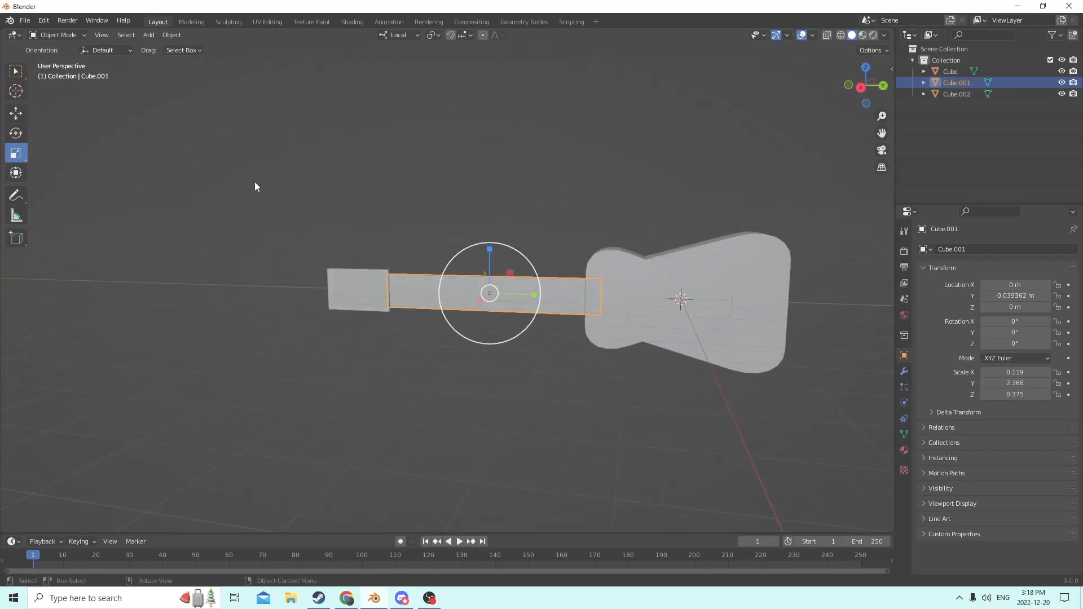
drag(535, 295, 462, 290)
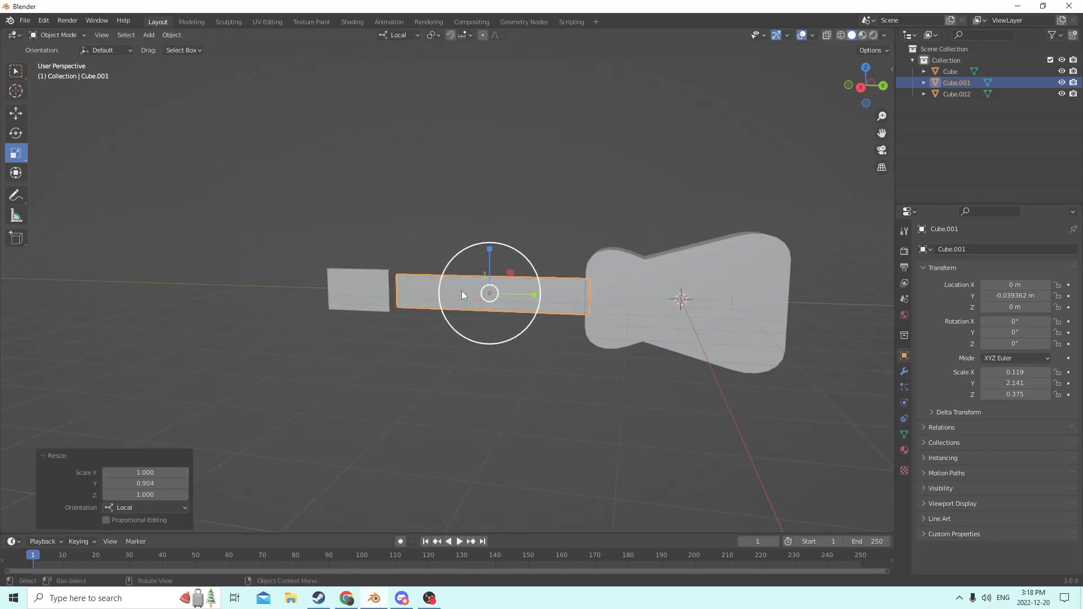
Move the headstock block about 0.0022 m along Y to meet the shortened neck.
click(354, 285)
middle_drag(355, 285, 380, 294)
click(15, 113)
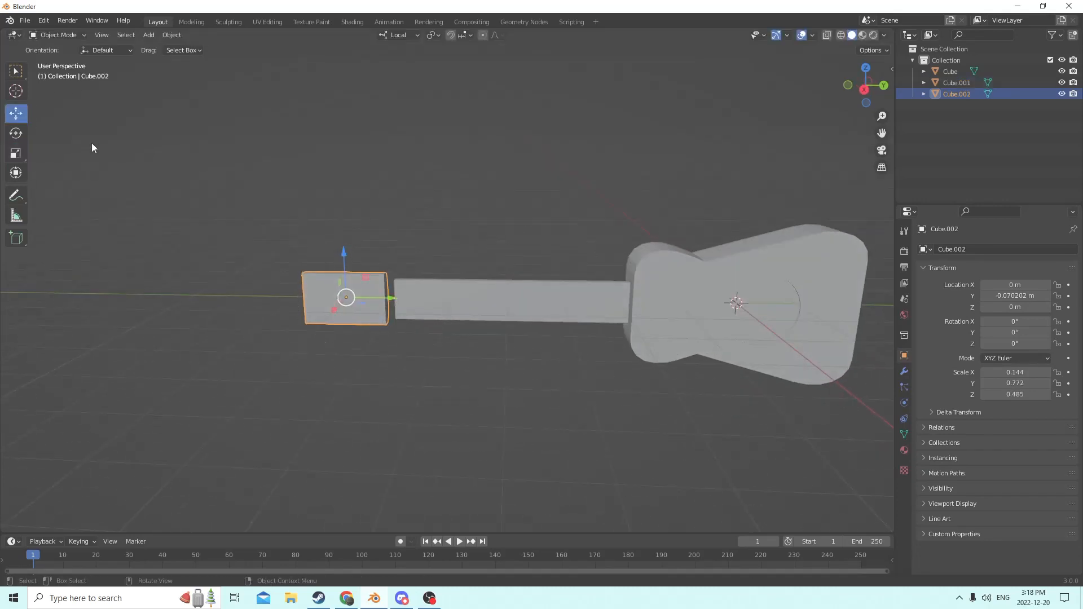
drag(388, 300, 403, 294)
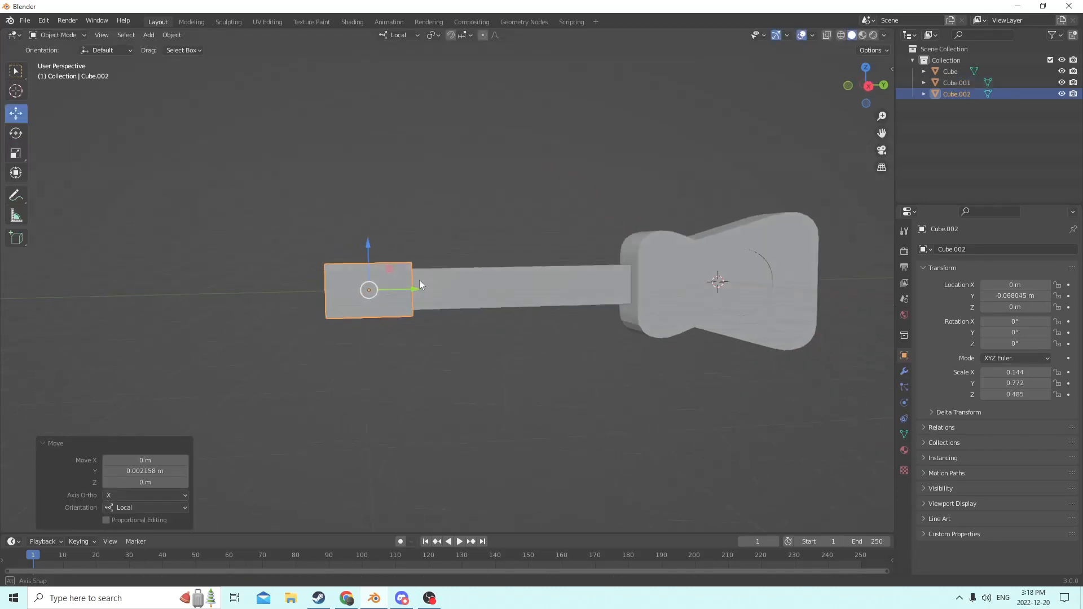
Delete the headstock block at the end of the neck.
middle_drag(419, 280, 385, 292)
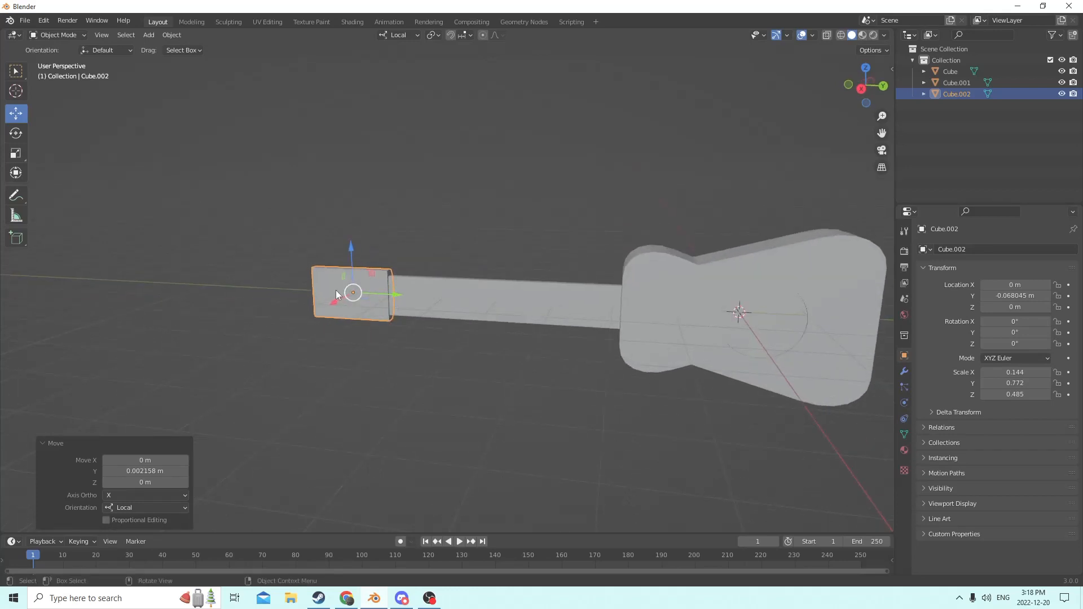
key(Delete)
middle_drag(337, 290, 350, 306)
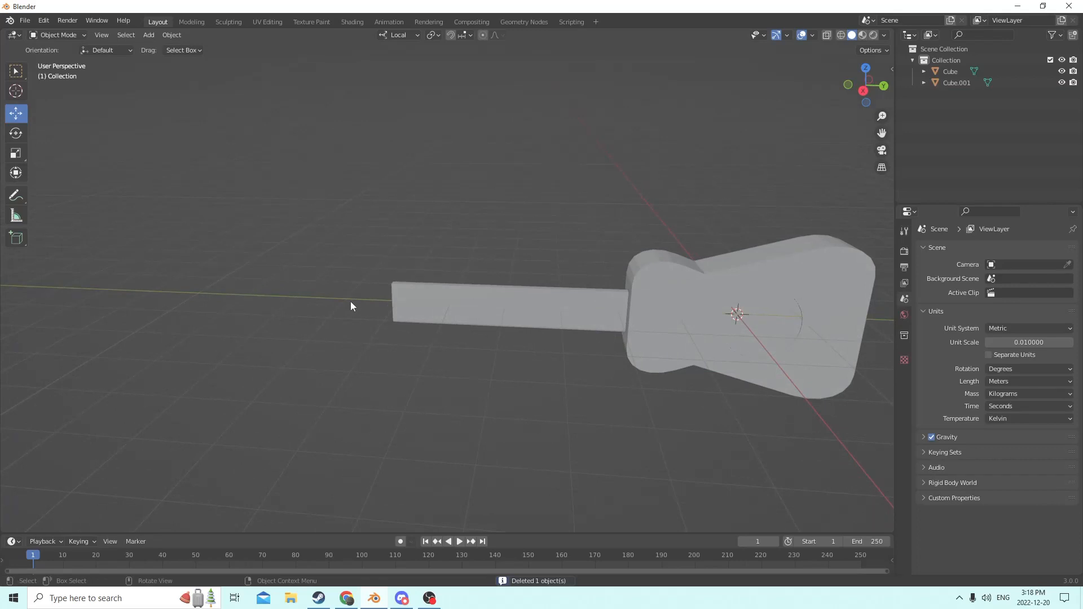
Add a new 0.02 m cube for the headstock and move it about -0.0689 m along Y to the neck's end.
key(shift+a)
mouse_move(352, 302)
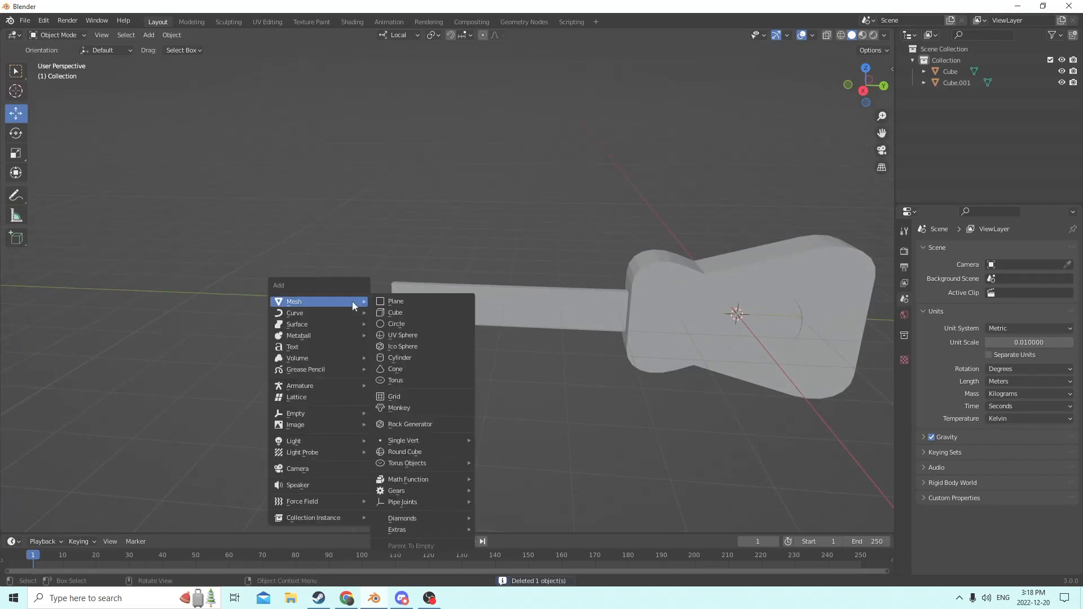
click(395, 310)
key(g)
key(y)
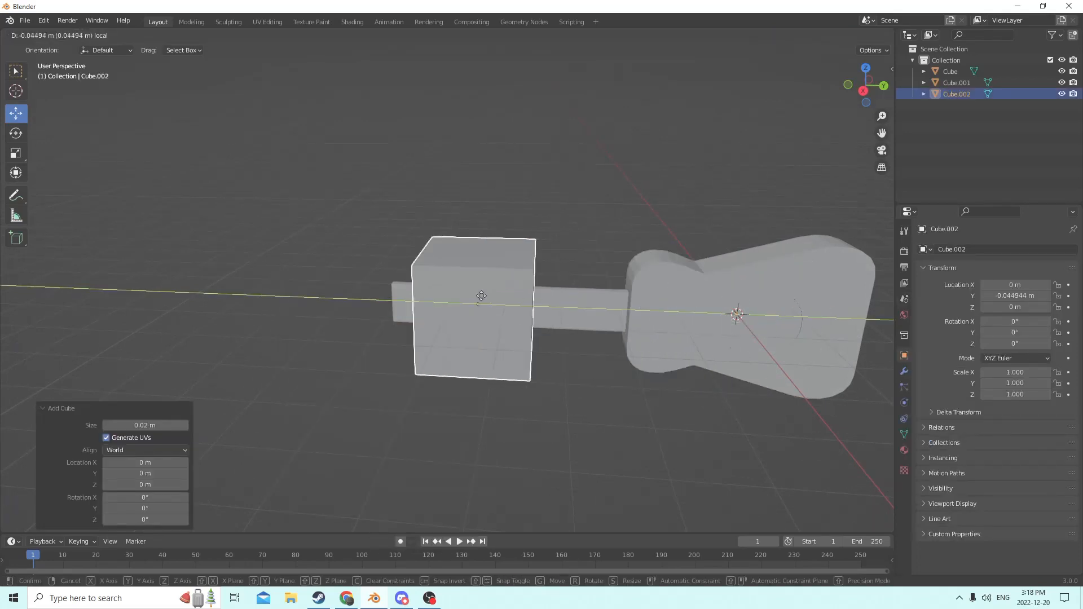
click(397, 283)
scroll(377, 283, up, 2)
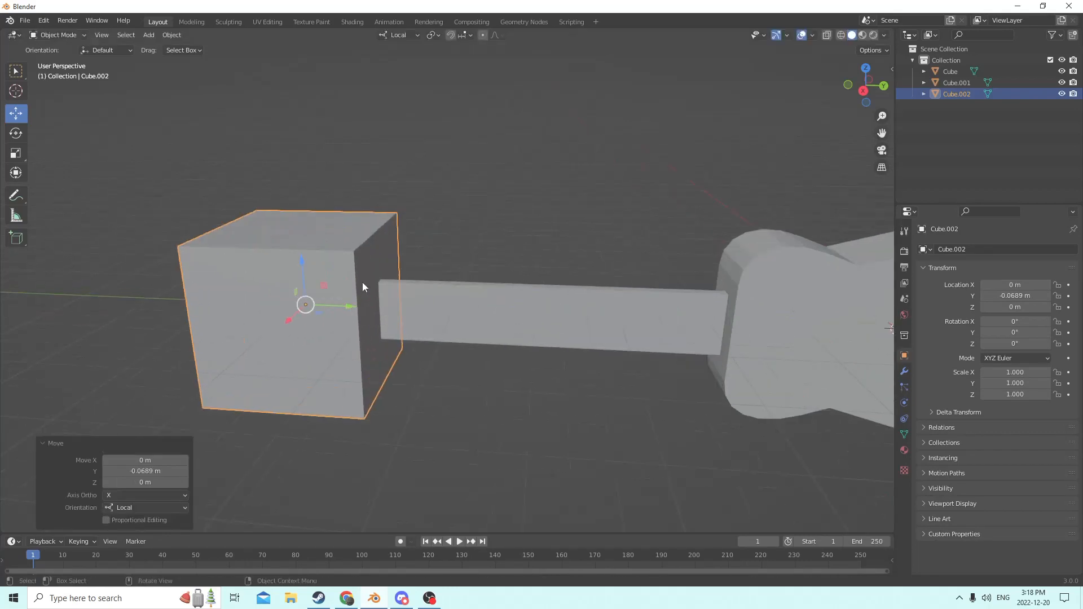
Scale the headstock cube to about 0.140 in X, 0.831 in Y and 0.522 in Z.
middle_drag(317, 264, 344, 244)
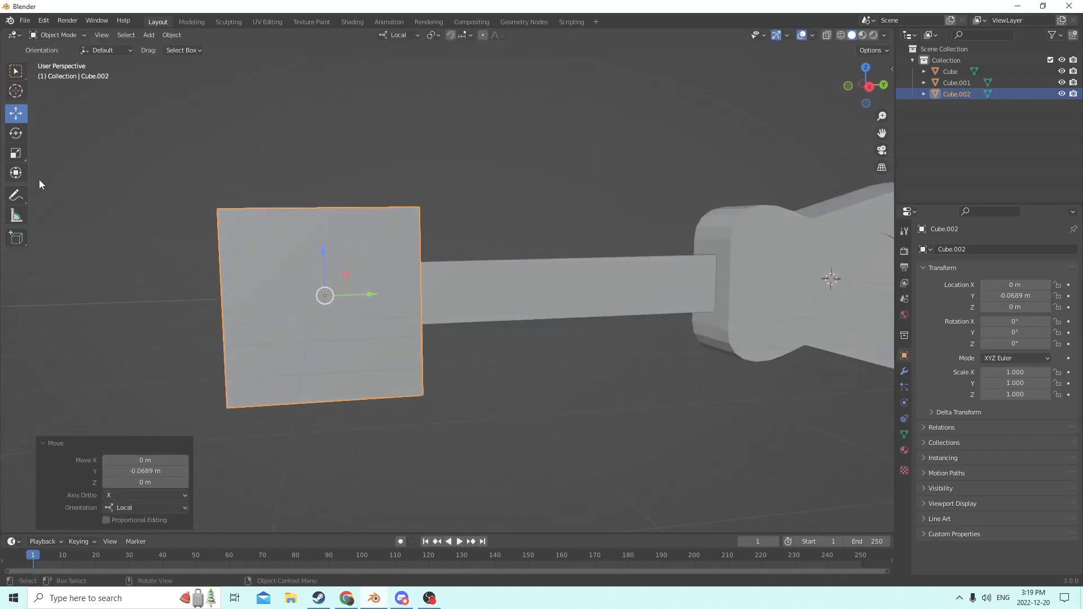
click(16, 153)
middle_drag(226, 192, 299, 220)
drag(448, 266, 448, 313)
middle_drag(441, 313, 377, 289)
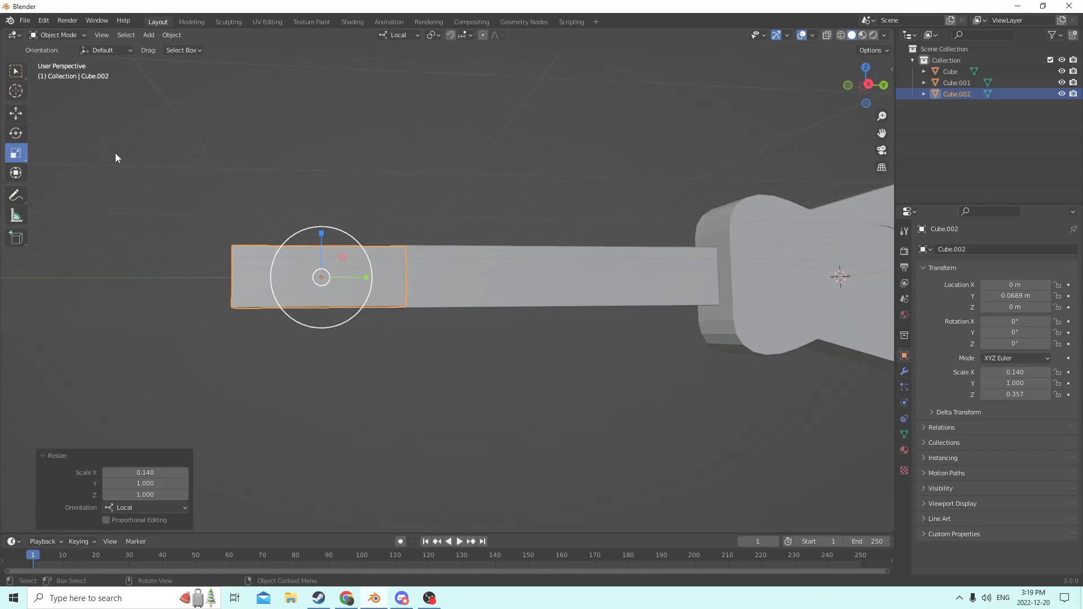
middle_drag(115, 154, 186, 214)
drag(332, 252, 335, 230)
middle_drag(334, 230, 321, 307)
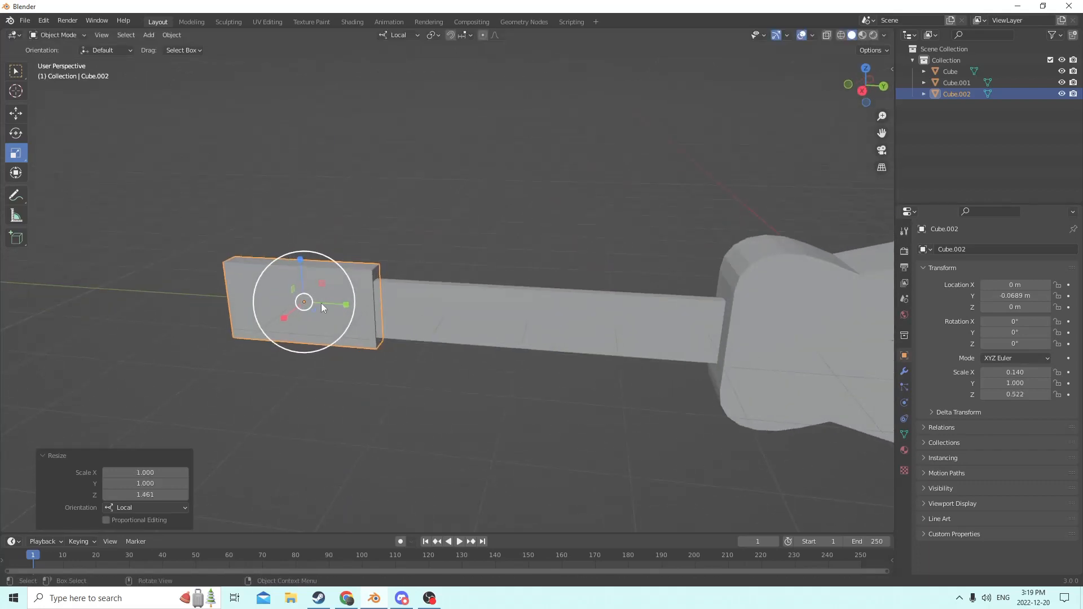
drag(351, 307, 337, 304)
middle_drag(337, 305, 285, 250)
Bevel the headstock's four short corner edges by about 0.0042 m with 6 segments, then return to Object Mode and deselect it.
key(Tab)
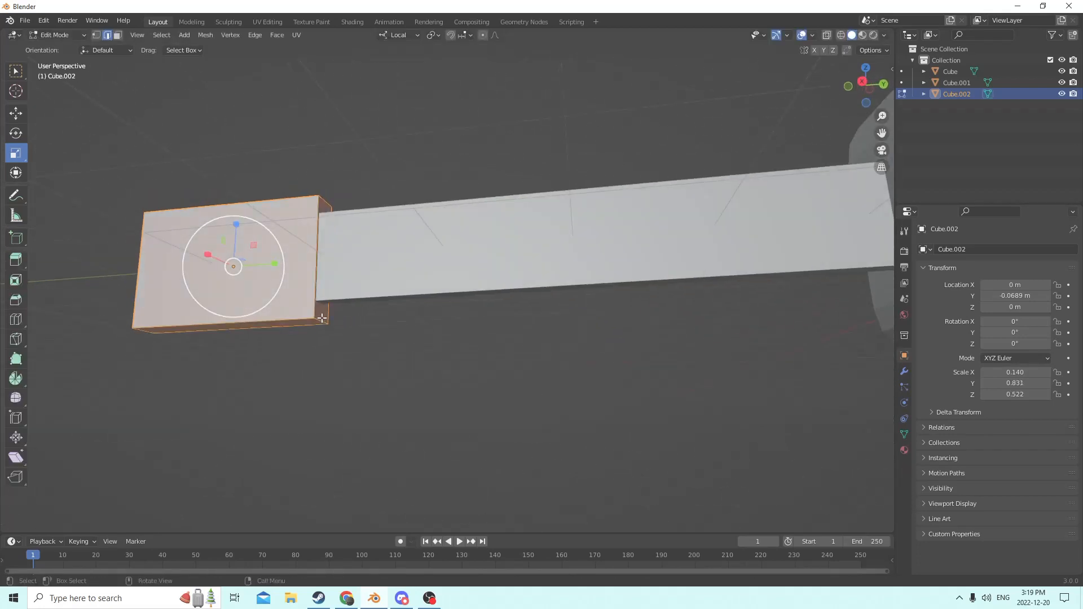
middle_drag(320, 321, 488, 343)
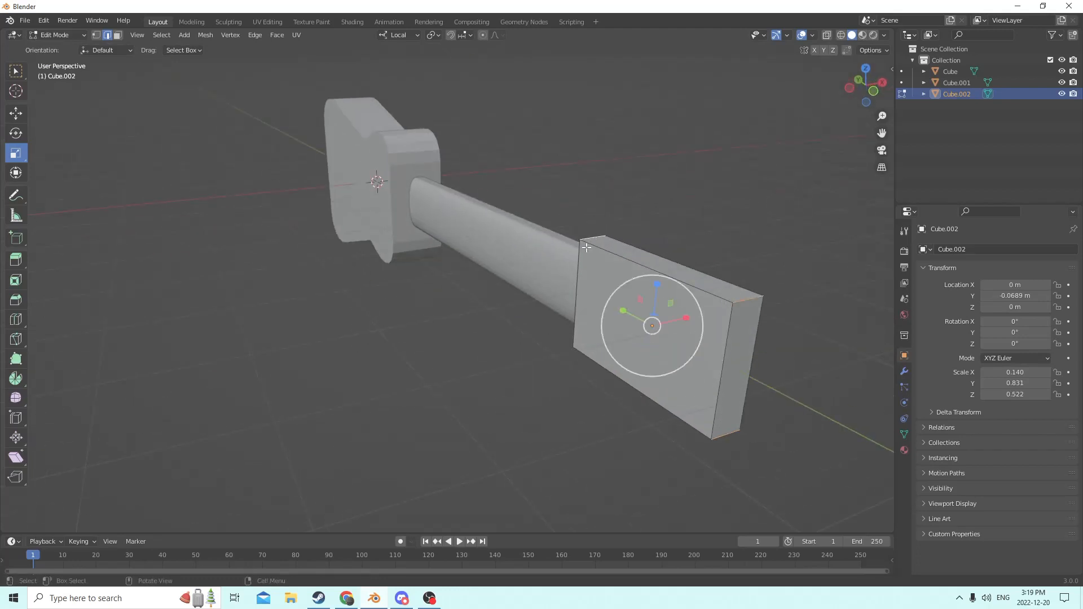
middle_drag(598, 237, 705, 251)
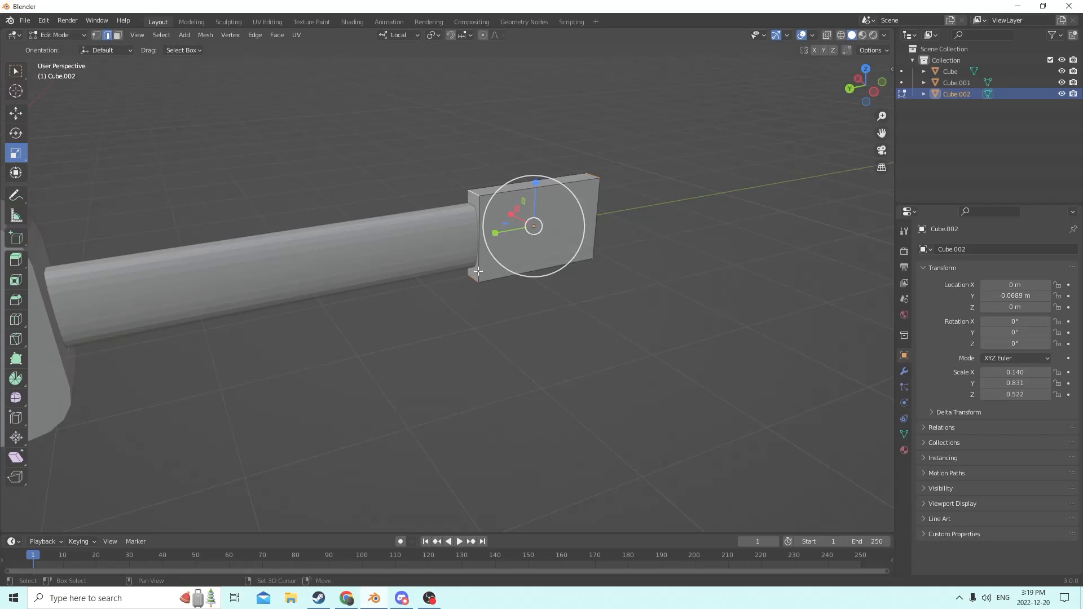
middle_drag(477, 271, 411, 236)
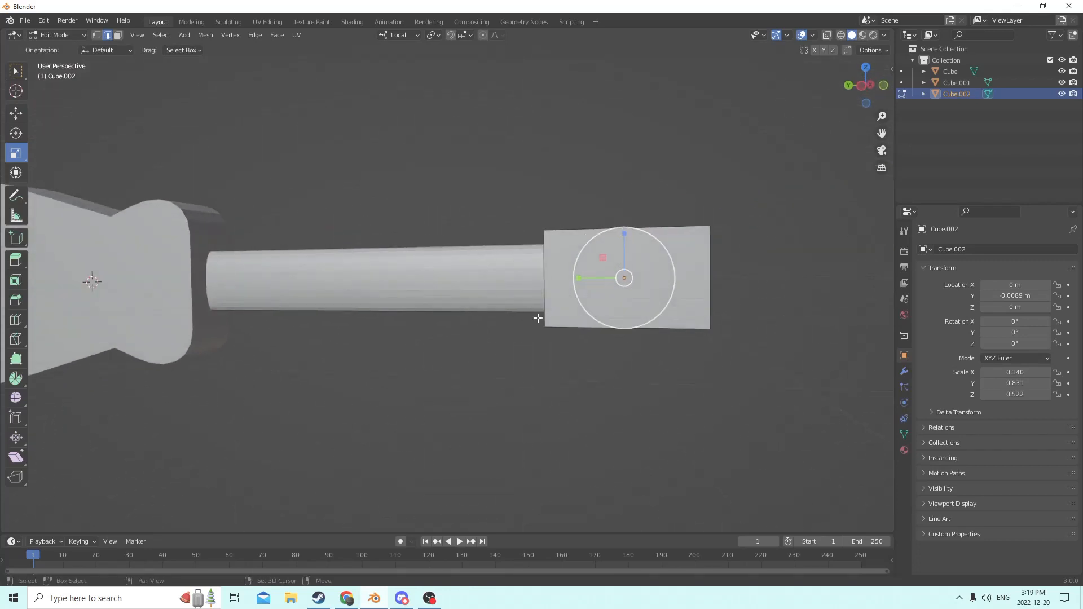
middle_drag(585, 225, 657, 316)
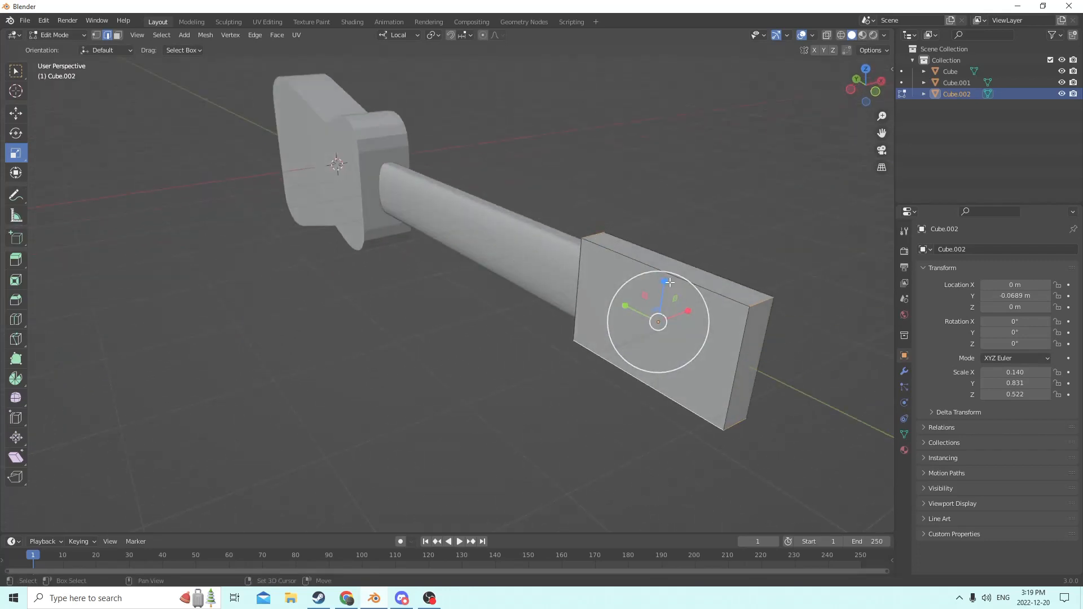
middle_drag(708, 286, 766, 319)
key(ctrl+b)
scroll(776, 322, up, 5)
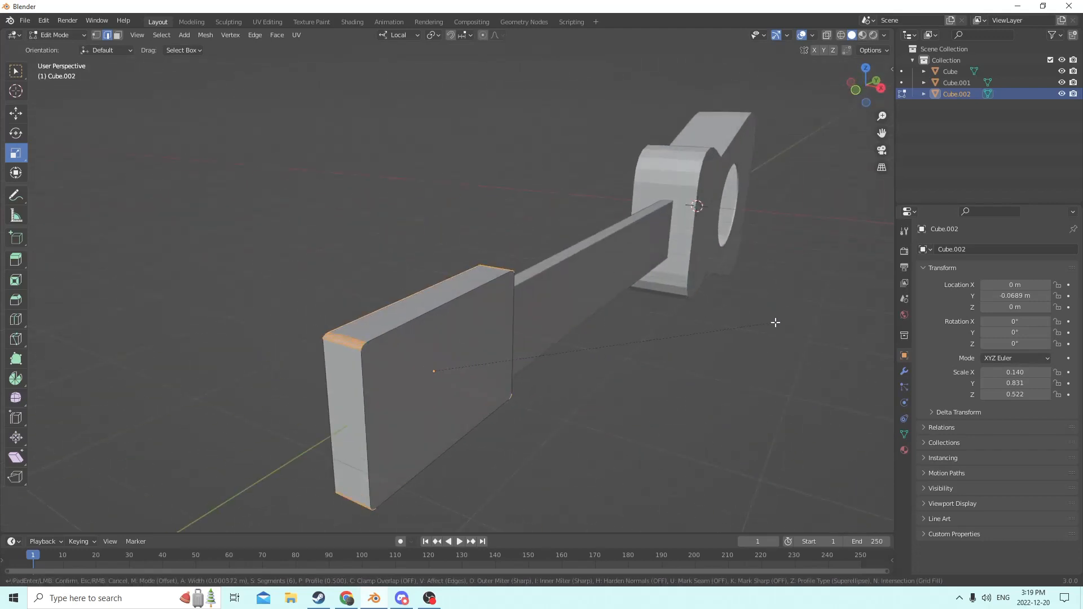
click(810, 321)
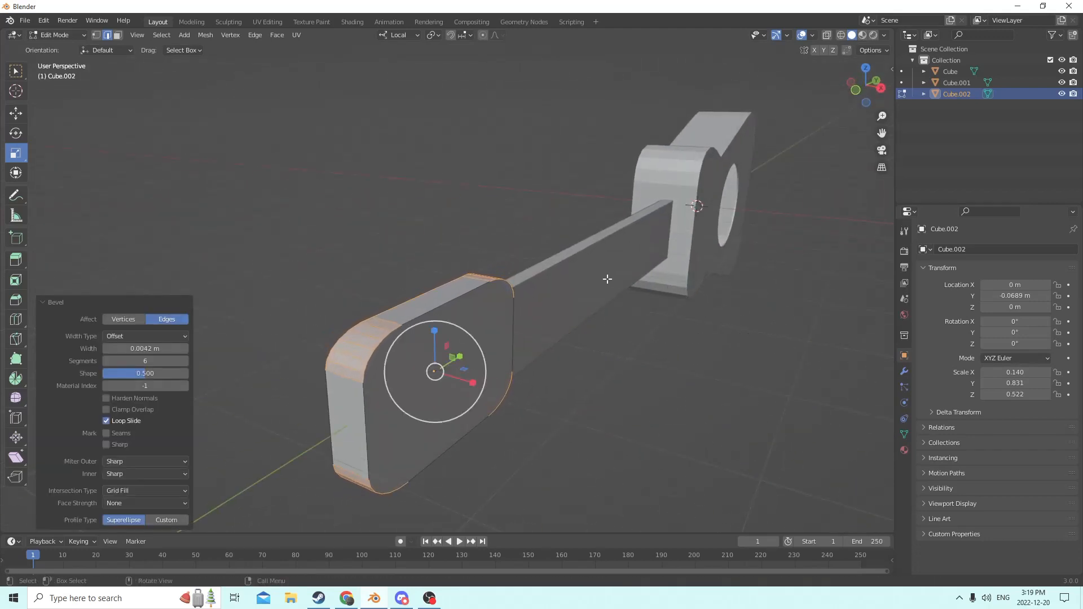
middle_drag(609, 278, 499, 347)
key(Tab)
click(621, 343)
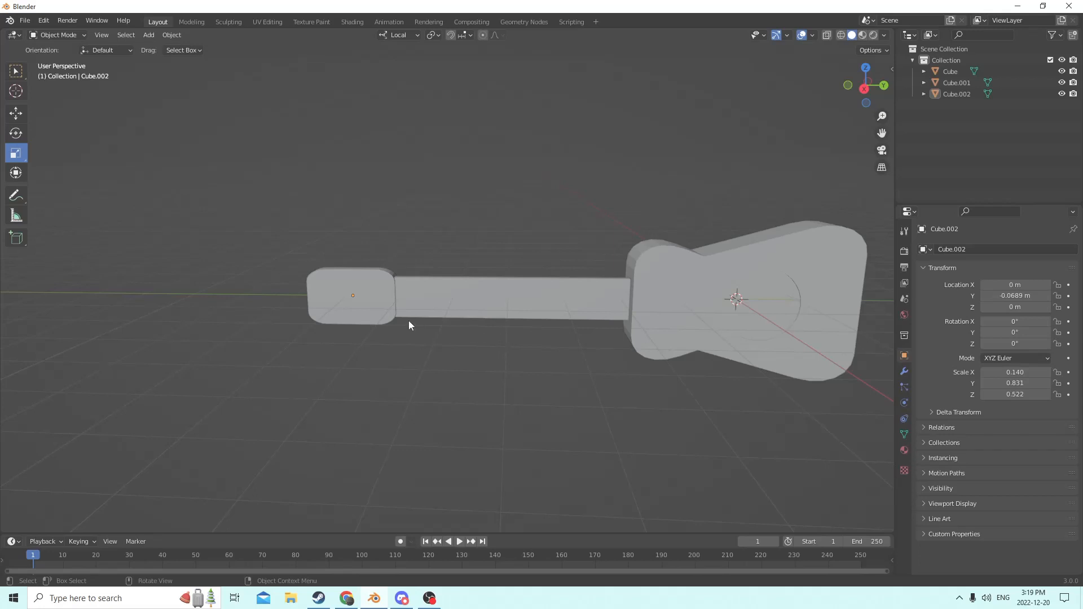
Examine the whole guitar from several angles, checking it in wireframe and solid shading.
middle_drag(409, 326, 587, 281)
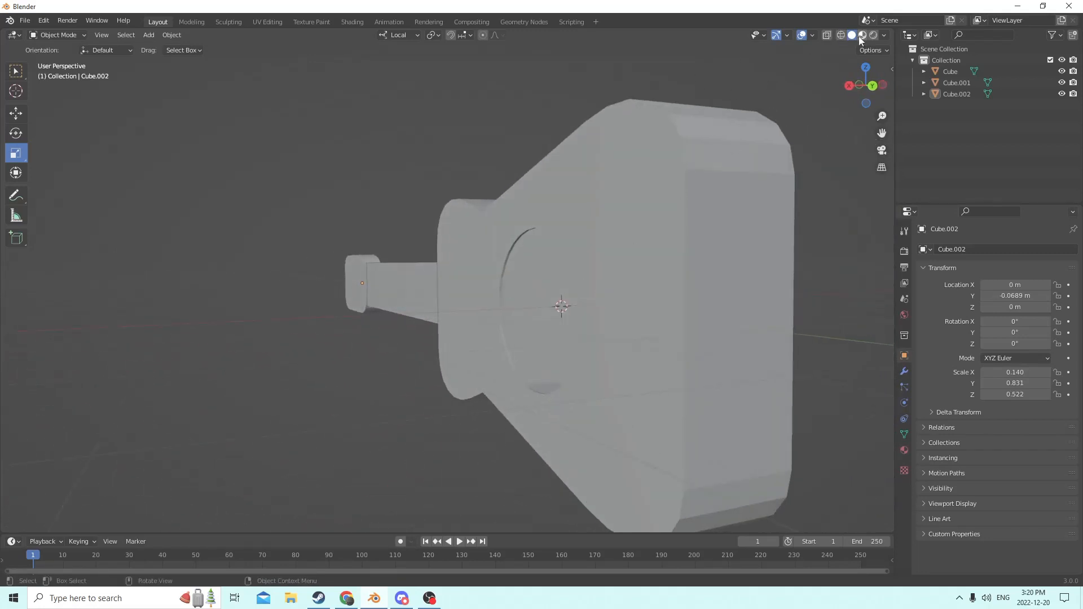
click(841, 35)
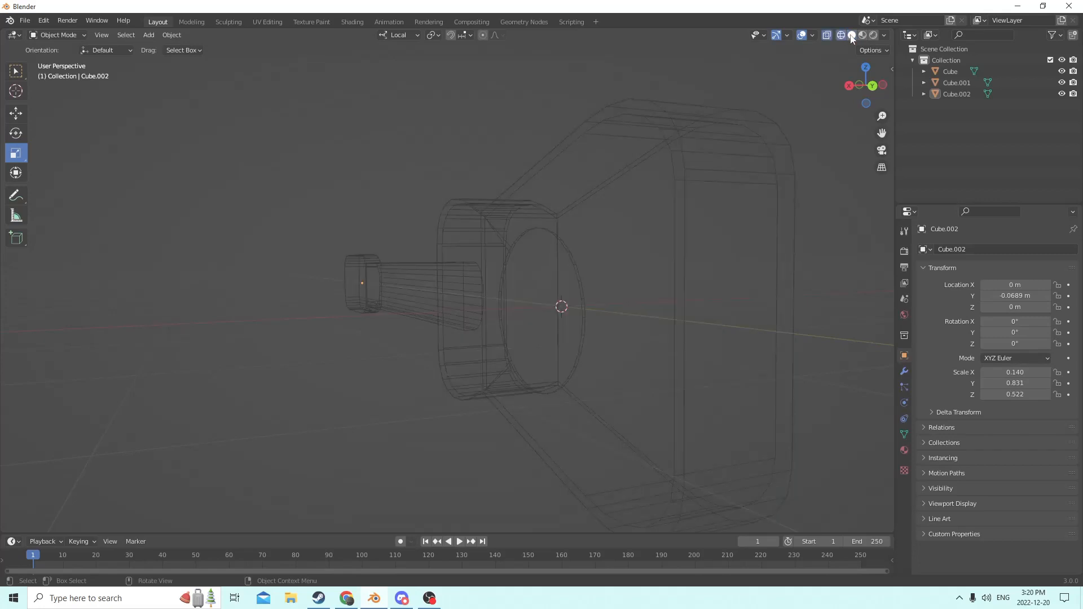
click(854, 34)
click(861, 35)
click(852, 36)
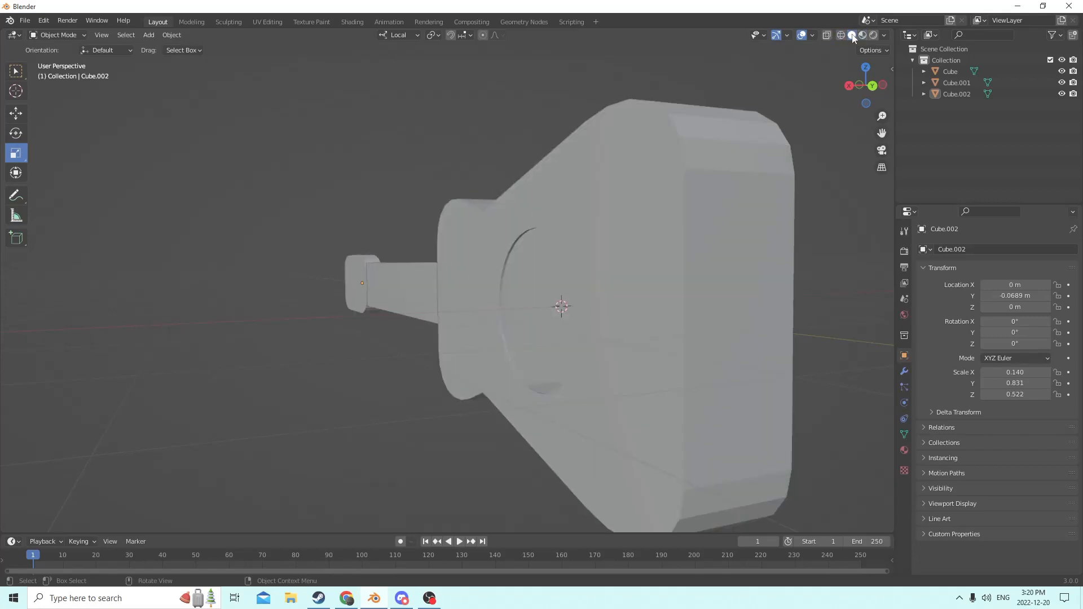
middle_drag(592, 84, 640, 61)
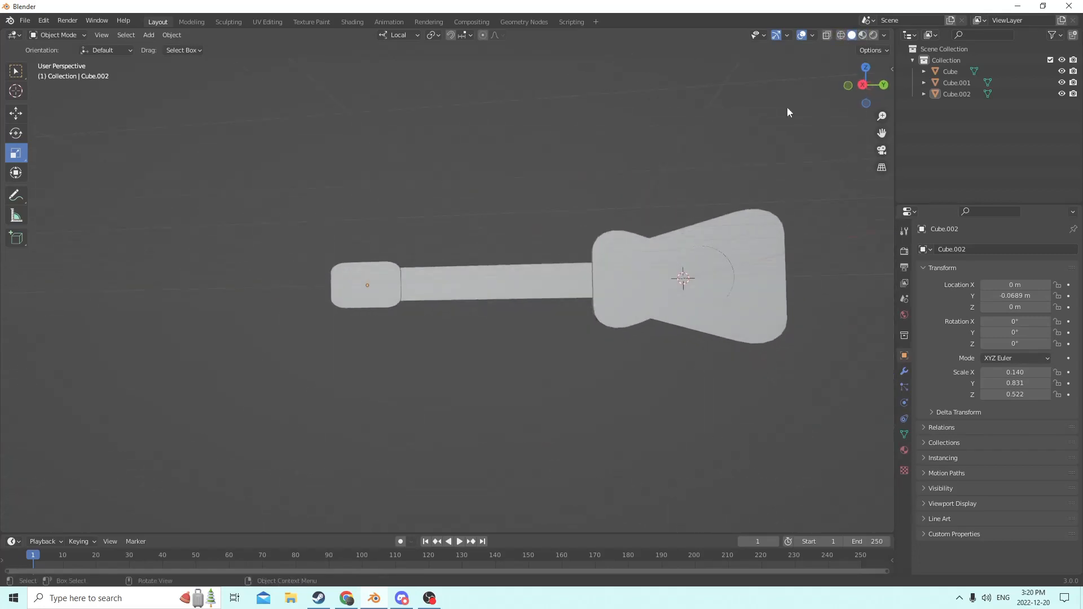
drag(884, 133, 698, 133)
scroll(793, 180, up, 4)
middle_drag(793, 181, 735, 187)
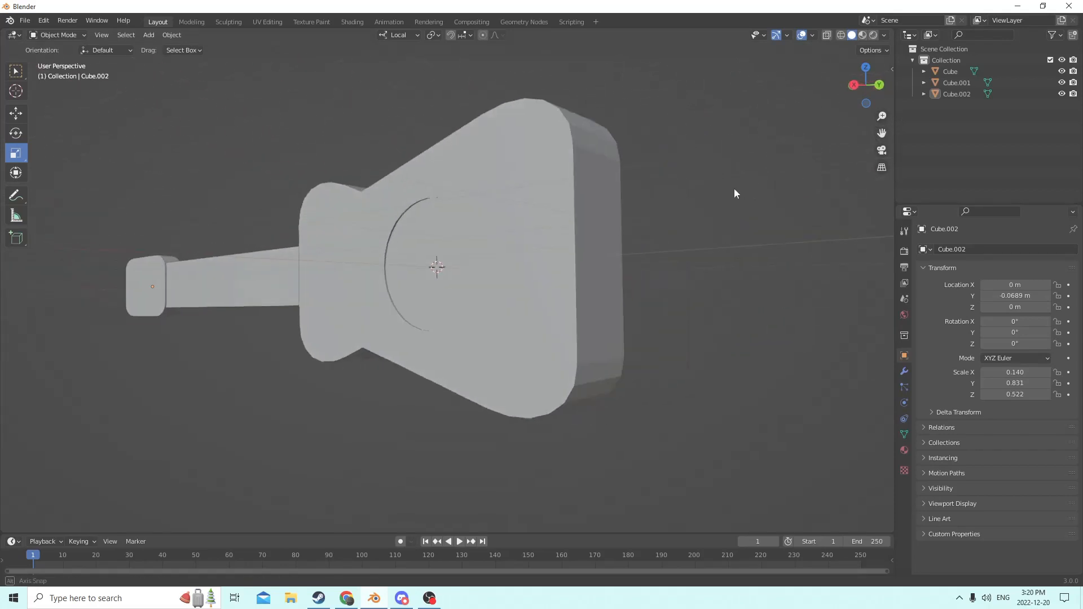
scroll(735, 188, down, 2)
Add a 0.02 m cube at the guitar body and move it about 0.0184 m along X, in front of the sound hole.
key(shift+a)
mouse_move(711, 192)
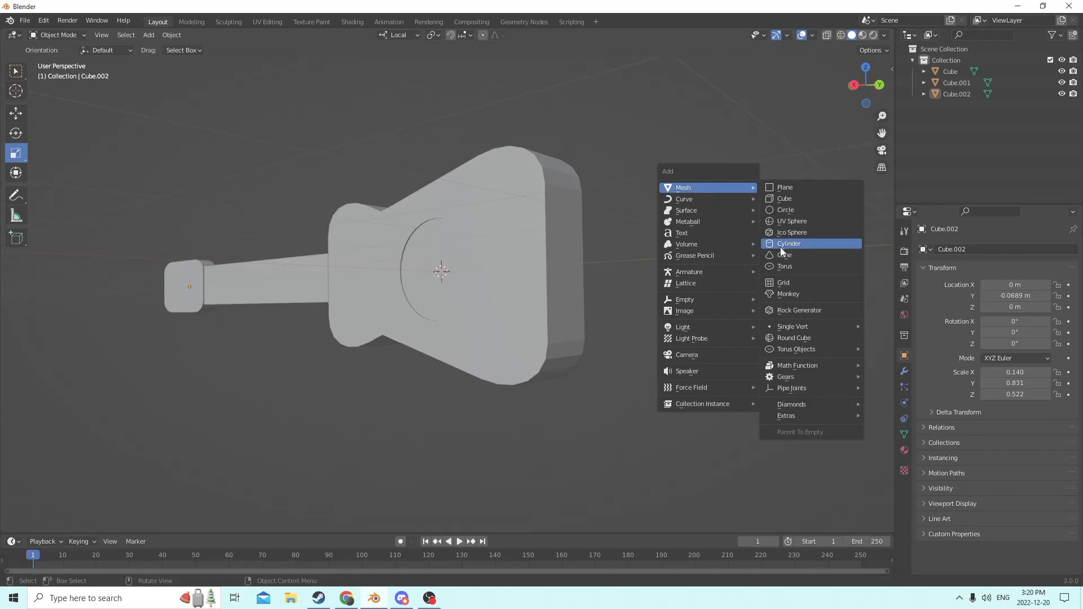
click(784, 198)
middle_drag(778, 195, 661, 224)
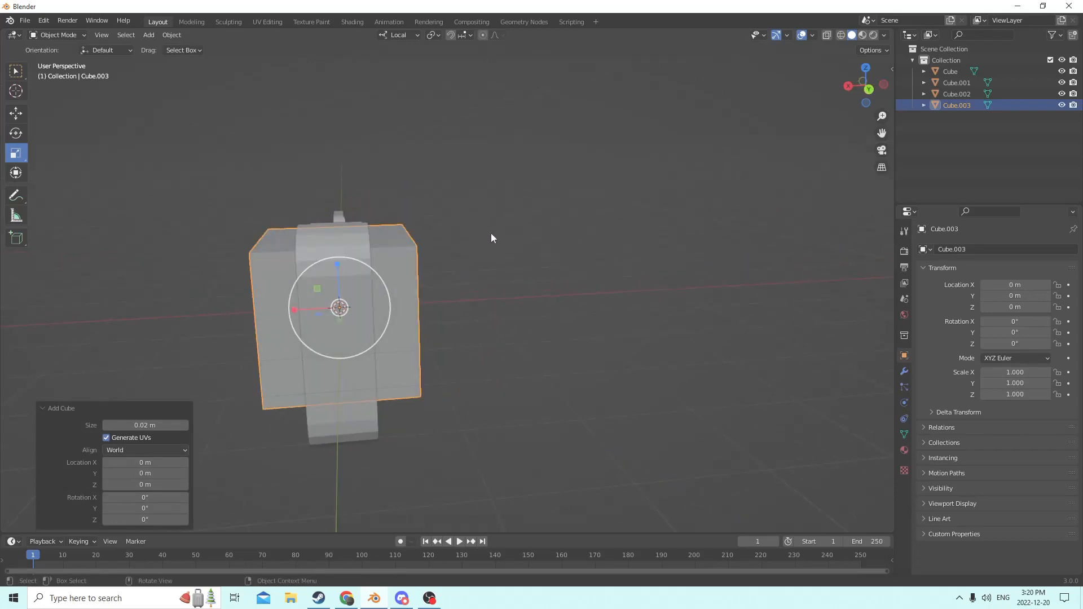
middle_drag(491, 237, 479, 234)
click(9, 114)
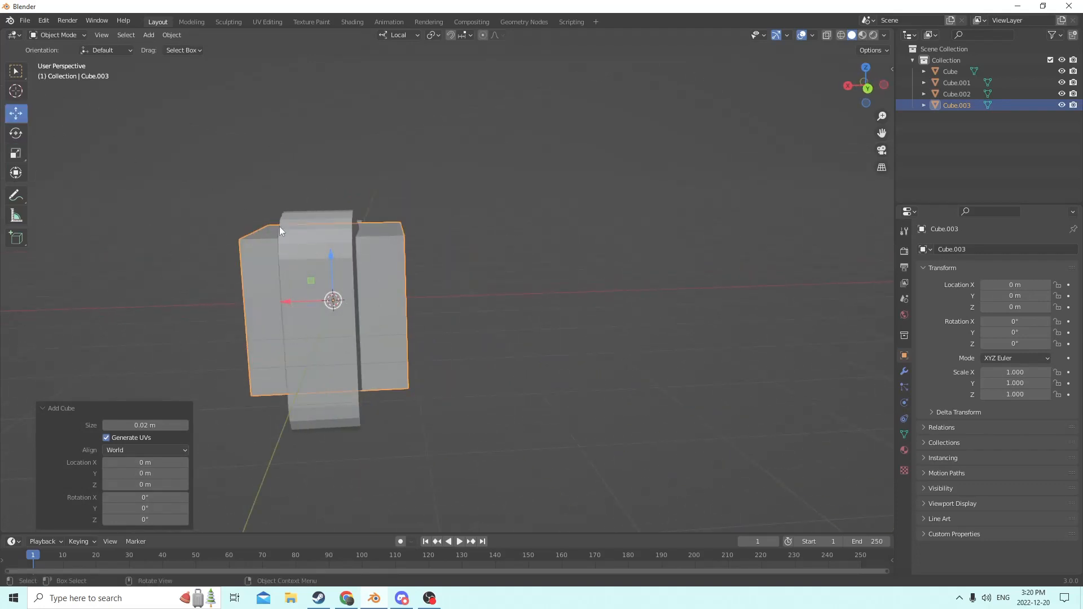
drag(290, 304, 154, 286)
middle_drag(155, 286, 221, 262)
Bevel the new cube's two outer edges facing away from the body with 6 segments, then return to Object Mode.
key(Tab)
middle_drag(293, 258, 392, 269)
click(283, 240)
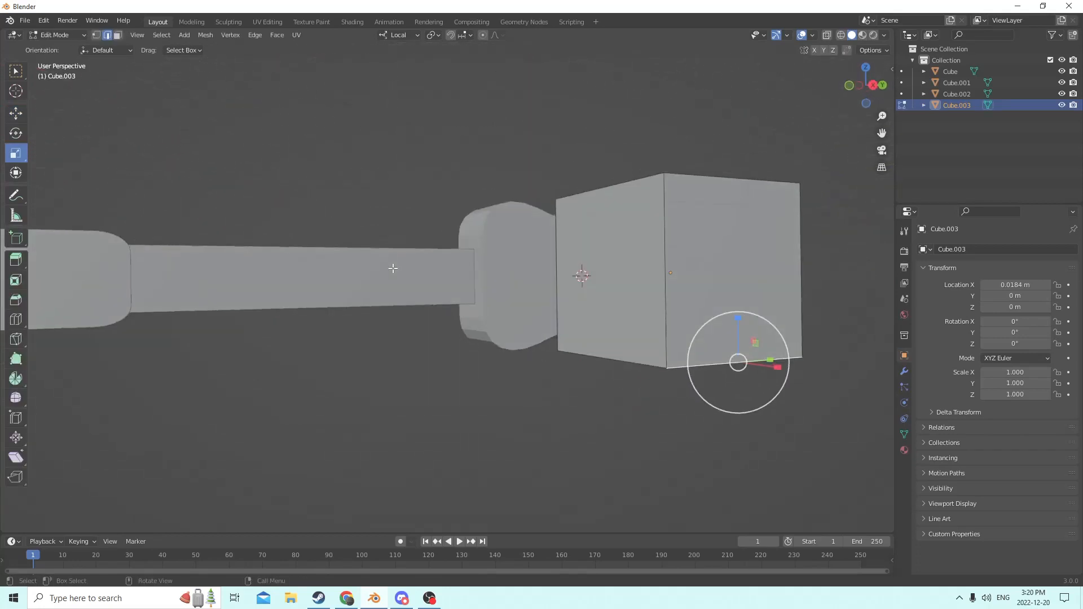
middle_drag(496, 269, 506, 292)
middle_drag(712, 249, 480, 226)
key(ctrl+b)
scroll(536, 231, up, 5)
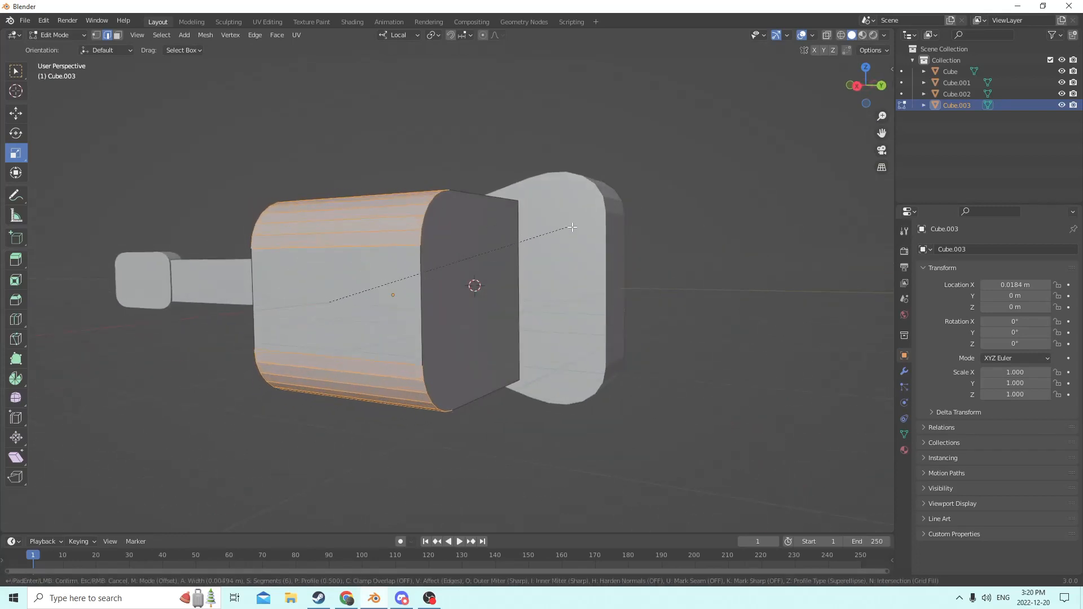
click(616, 227)
middle_drag(616, 227, 455, 206)
key(Tab)
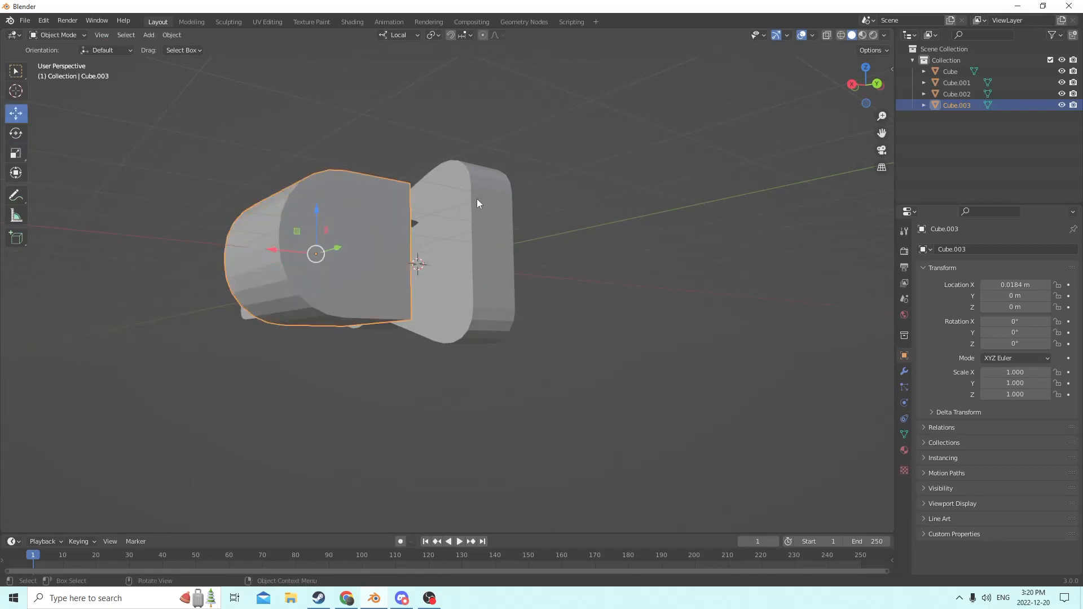
Undo the switch out of Edit Mode and return to Object Mode again.
click(44, 20)
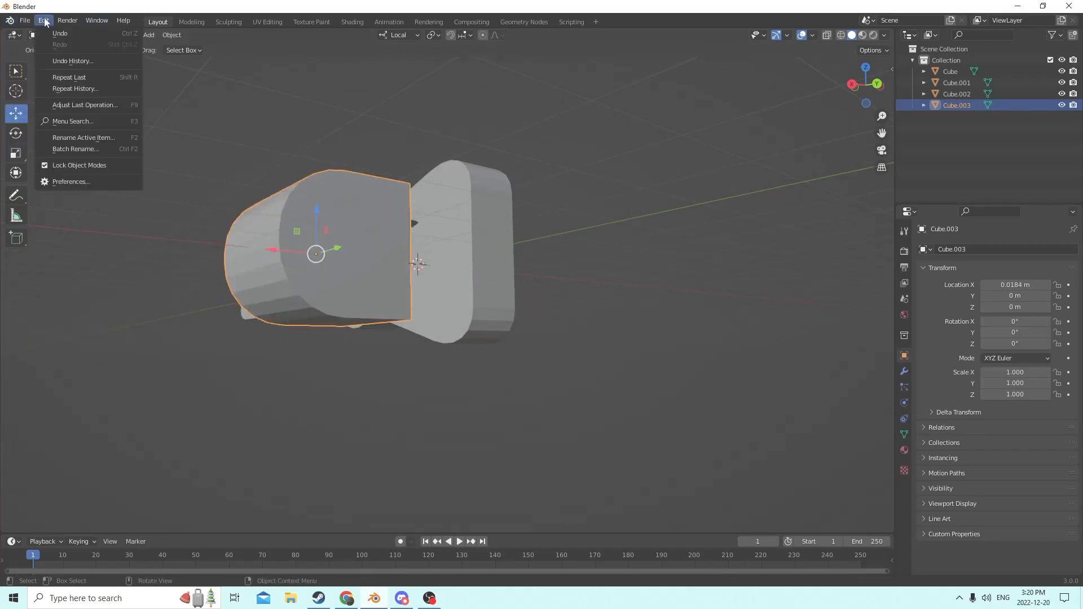
click(49, 34)
middle_drag(236, 94, 264, 102)
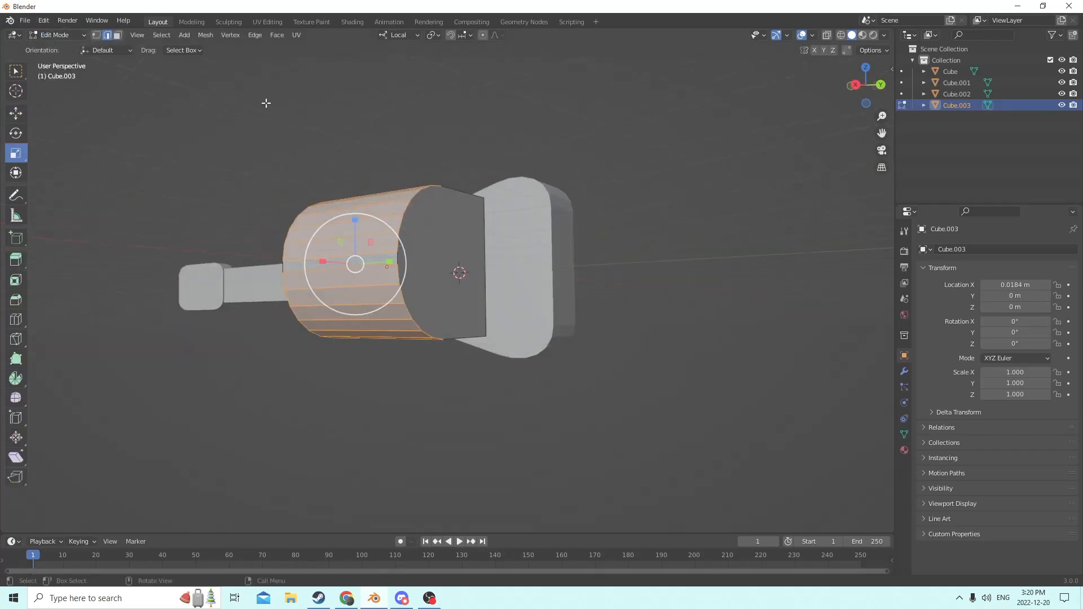
key(Tab)
Duplicate the rounded block in place and scale the copy uniformly to about 0.405.
middle_drag(386, 155, 350, 154)
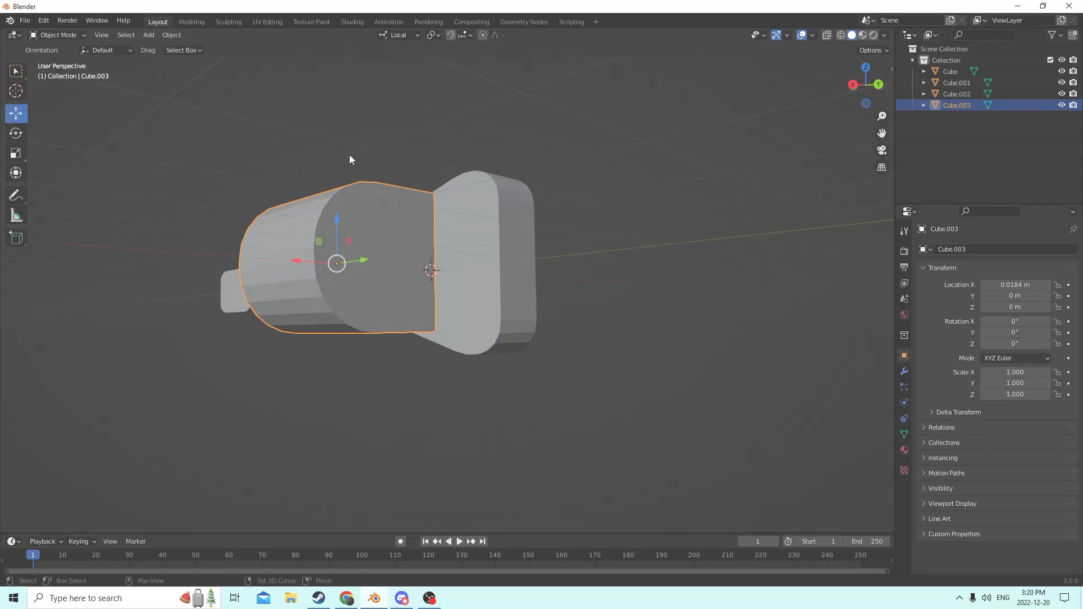
key(shift+d)
key(Escape)
middle_drag(383, 134, 417, 182)
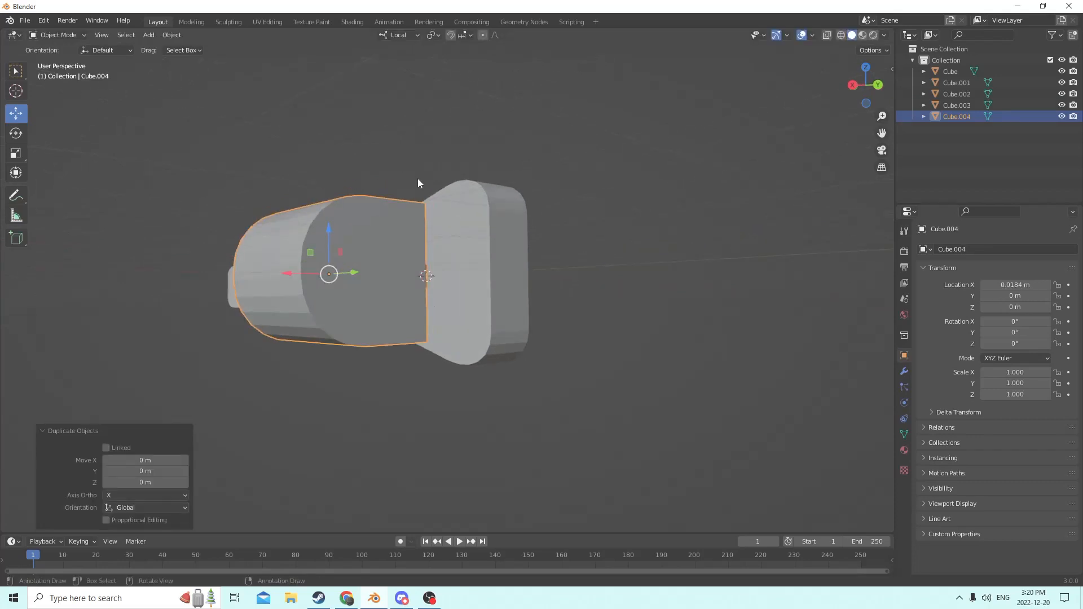
key(s)
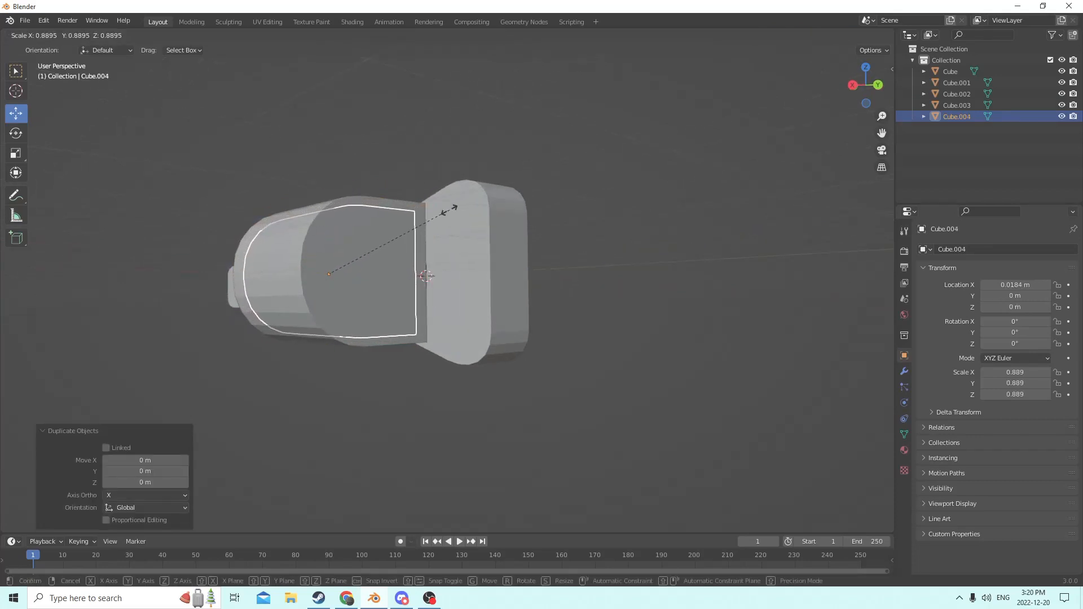
click(377, 236)
middle_drag(377, 236, 305, 214)
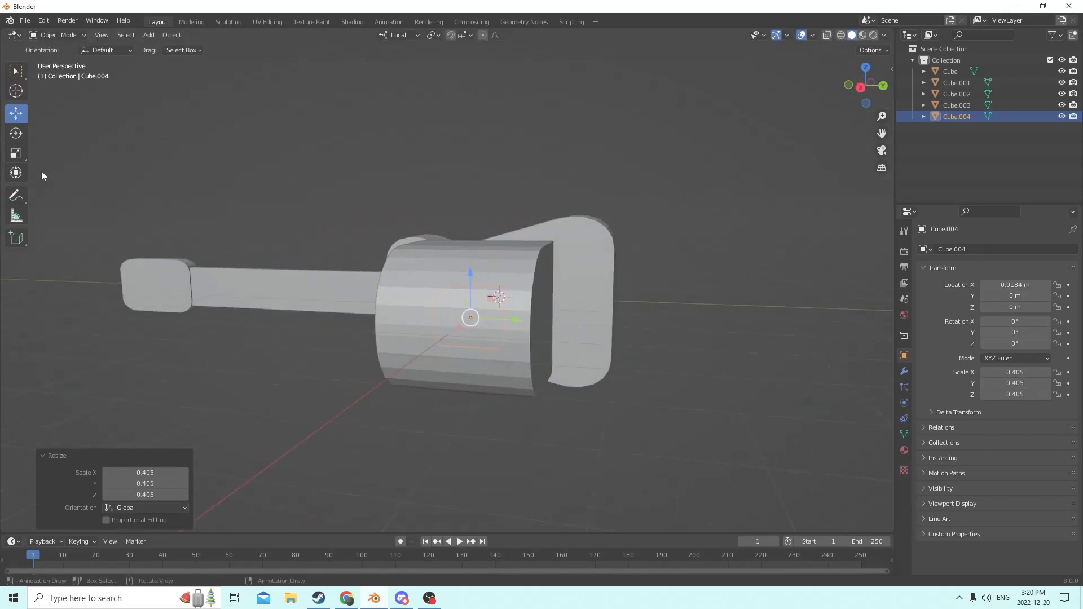
Stretch the smaller copy to a Y scale of about 1.127 so it passes through both ends of the large block.
click(21, 157)
drag(516, 321, 556, 310)
middle_drag(557, 307, 523, 303)
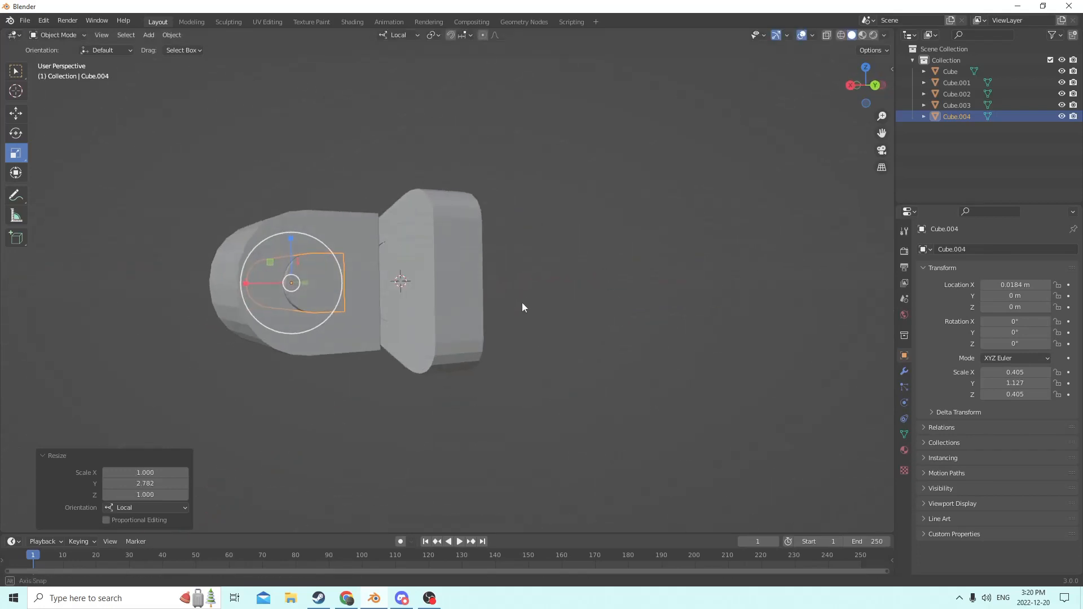
Subtract the stretched smaller copy from the large rounded block with the Auto Boolean Difference operation.
shift+click(330, 229)
middle_drag(329, 229, 366, 226)
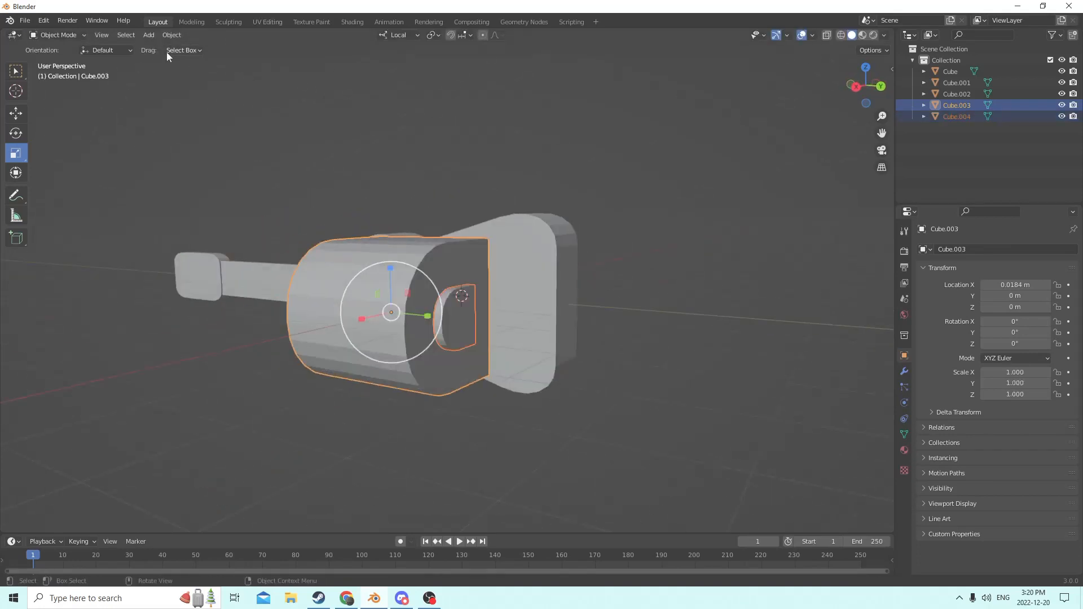
click(171, 35)
mouse_move(201, 409)
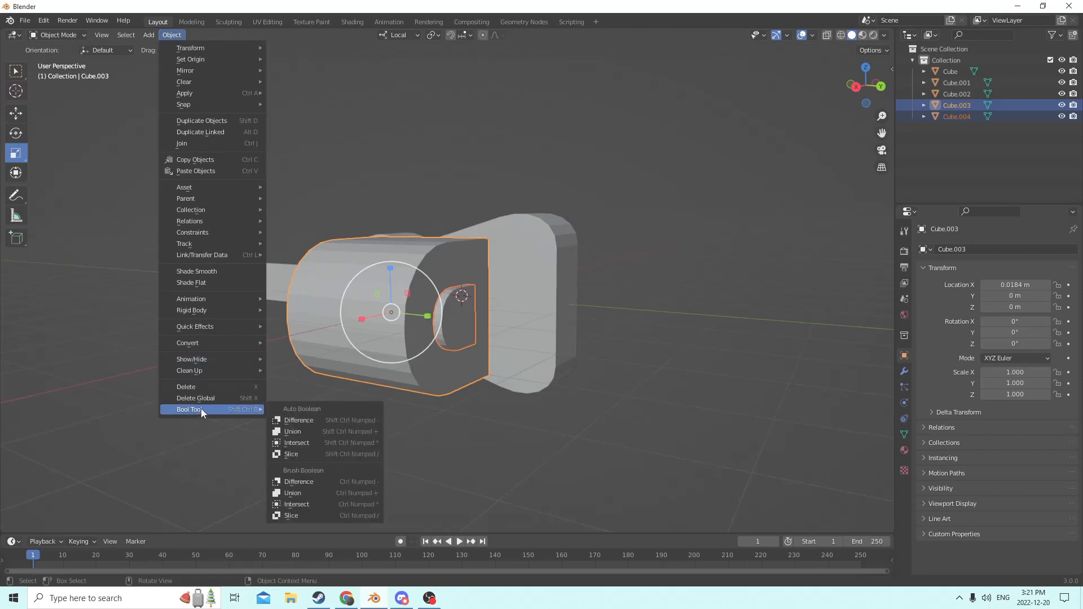
click(325, 417)
Scale the hollowed block uniformly down to about 0.12.
middle_drag(384, 323, 553, 330)
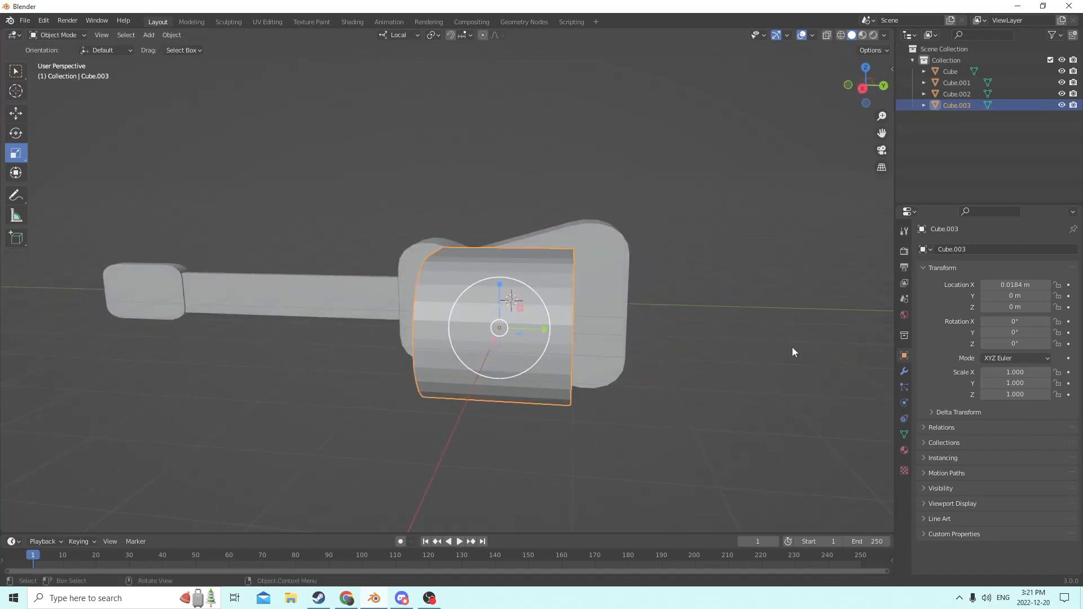
key(s)
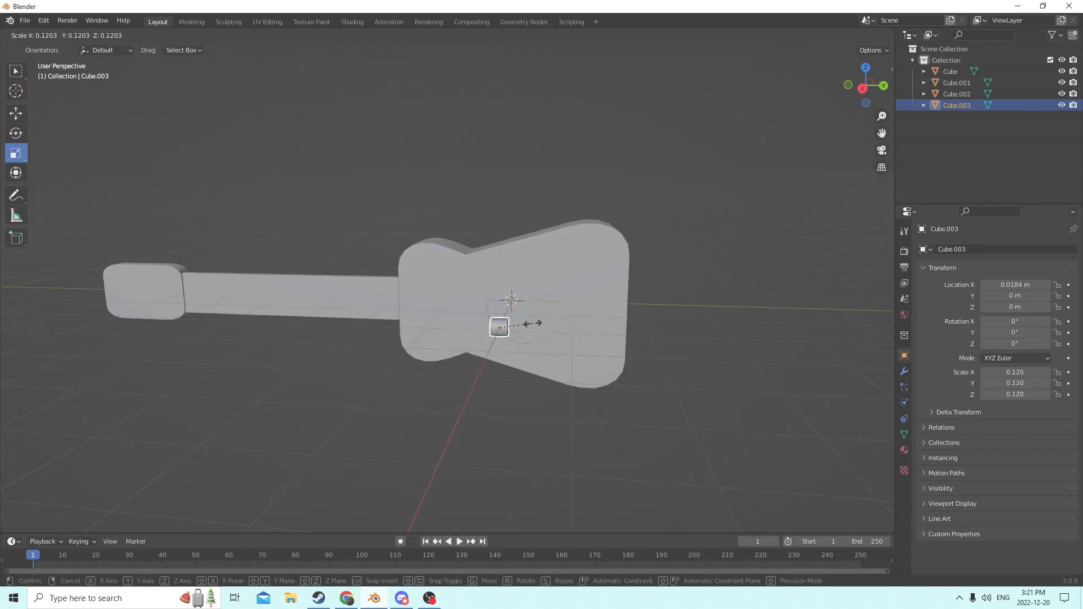
click(533, 323)
scroll(532, 323, up, 5)
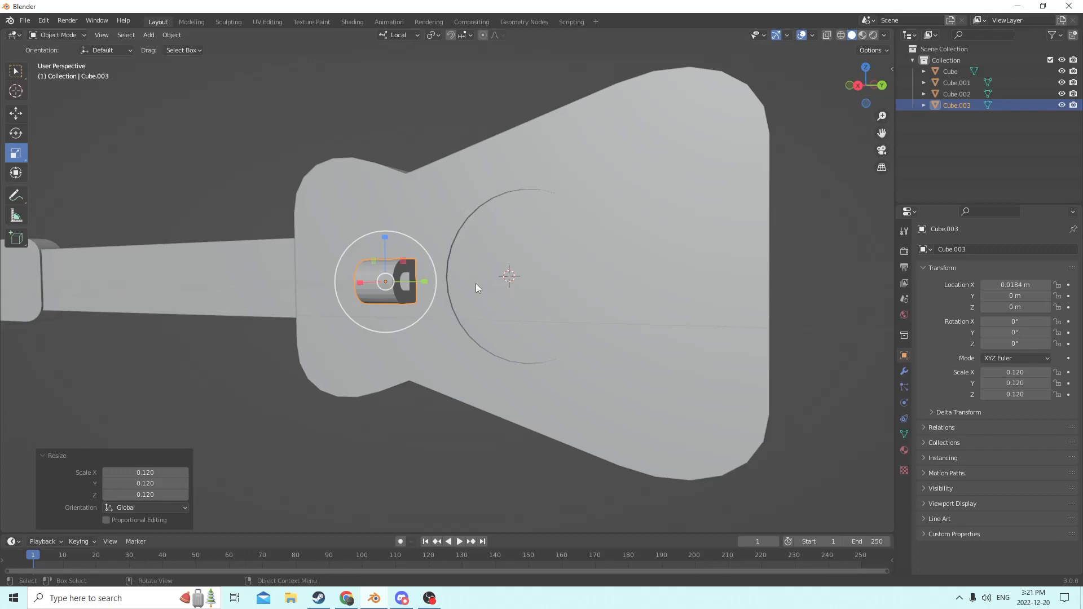
scroll(474, 290, down, 3)
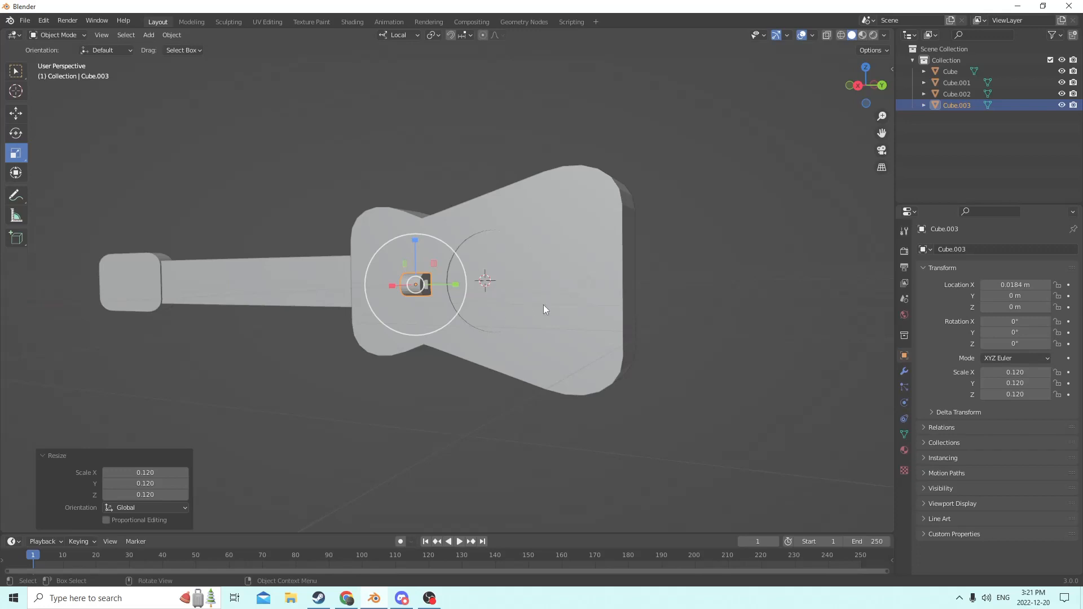
Show the viewport in Material Preview shading and open the material settings of the small hollow block.
click(862, 35)
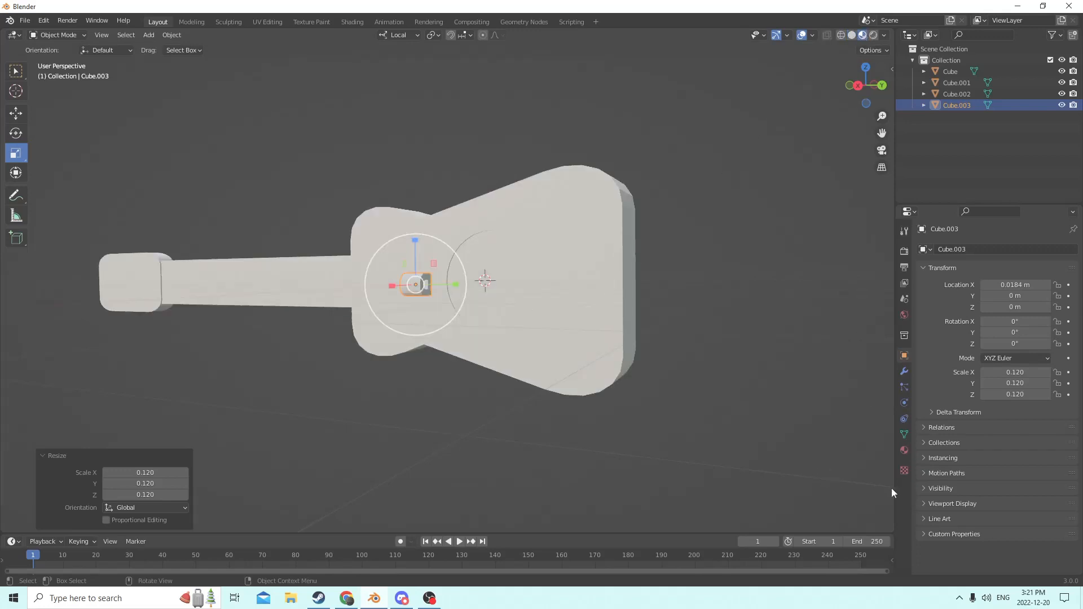
click(904, 449)
middle_drag(718, 422, 503, 309)
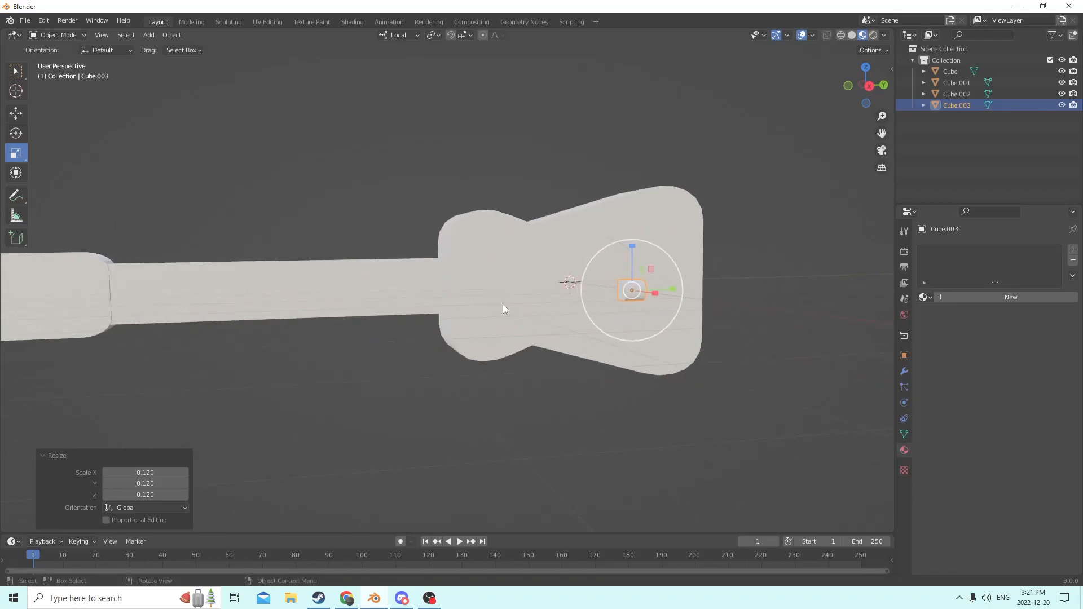
click(510, 308)
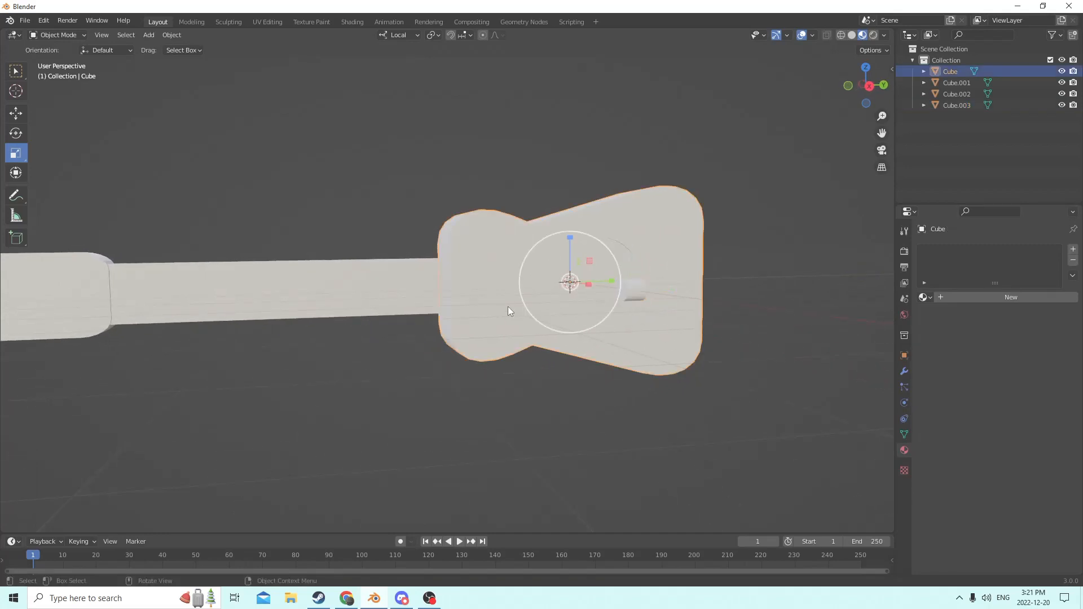
middle_drag(625, 303, 490, 299)
click(363, 269)
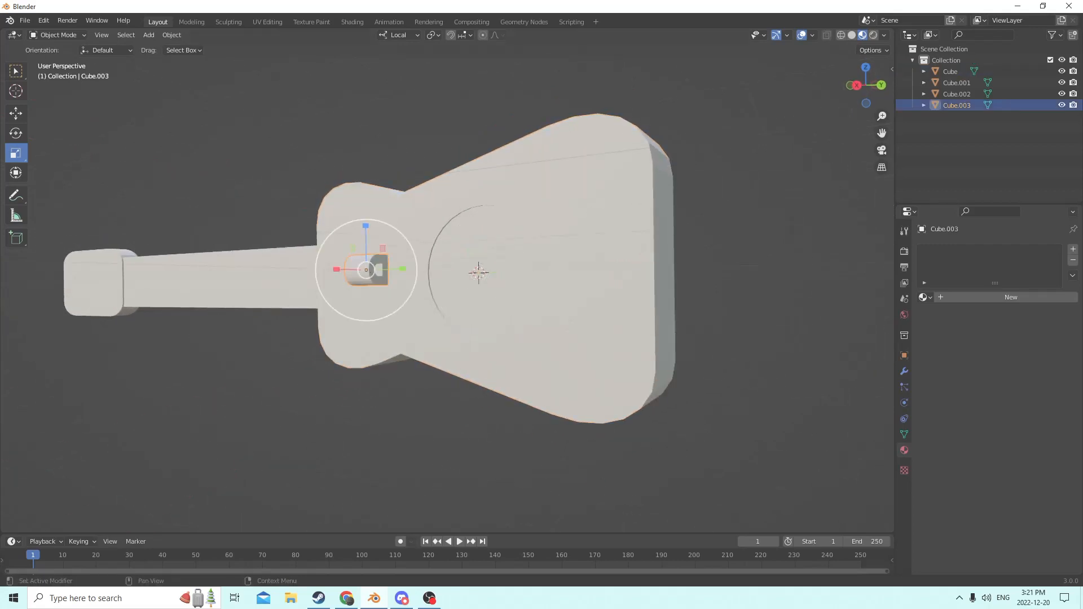
Give the small block a new material with a dark grey base colour of value about 0.179.
key(Tab)
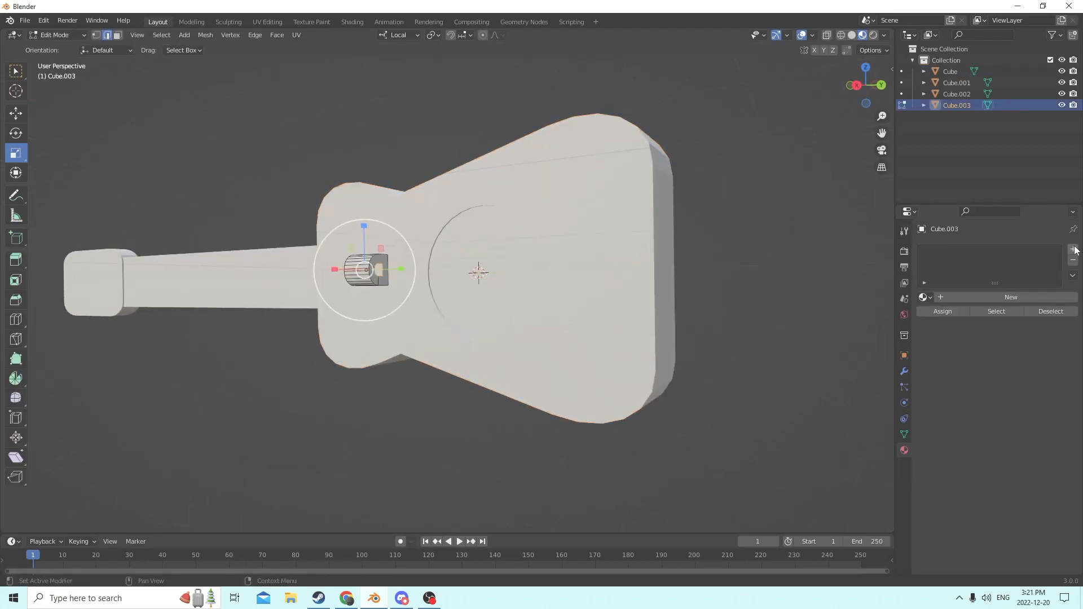
click(1074, 250)
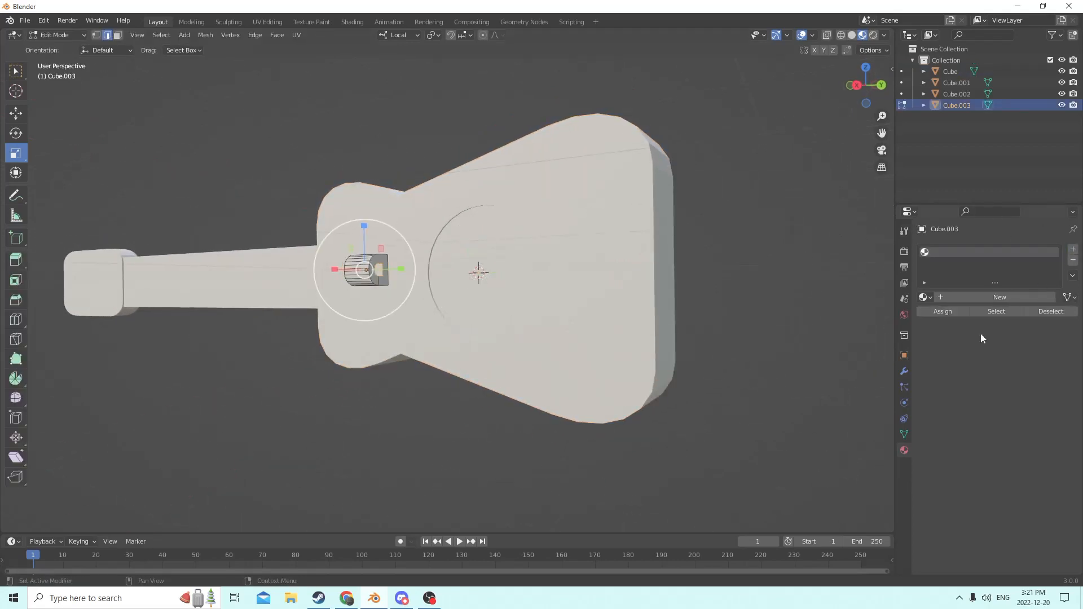
click(976, 297)
click(1011, 432)
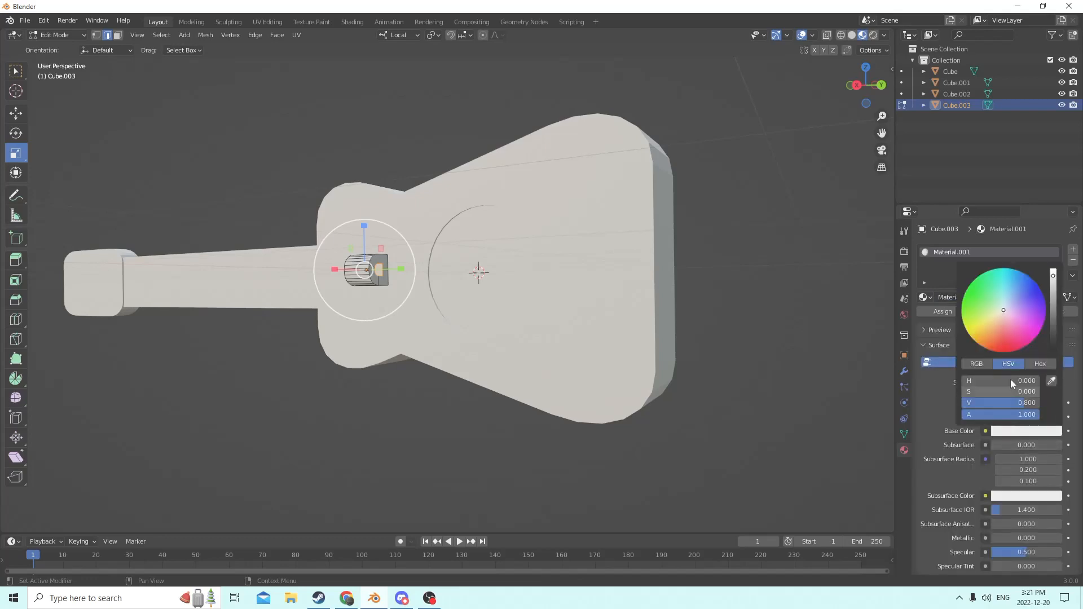
drag(1054, 279, 1052, 313)
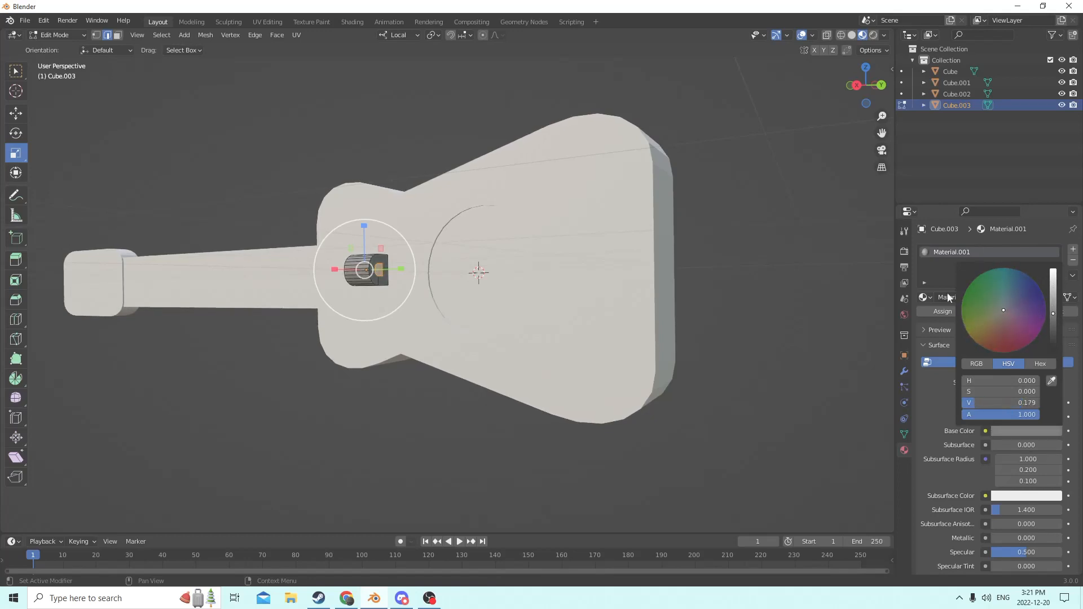
middle_drag(750, 305, 597, 317)
key(Tab)
Move the small block about -0.0179 m along its X axis into the guitar body, and back out about 0.0034 m.
scroll(591, 324, up, 3)
scroll(564, 319, down, 6)
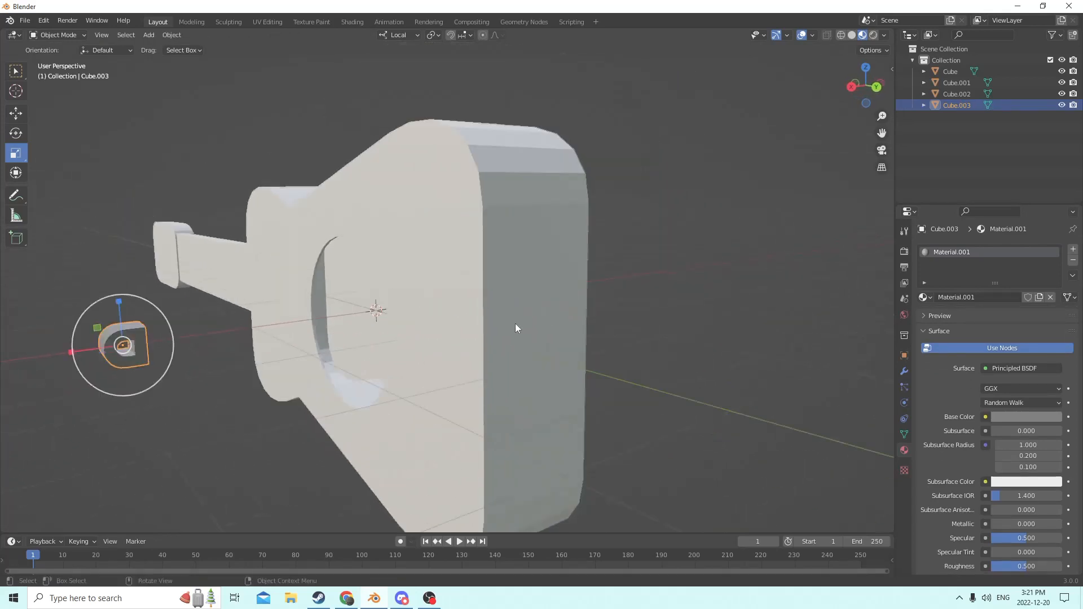
click(15, 113)
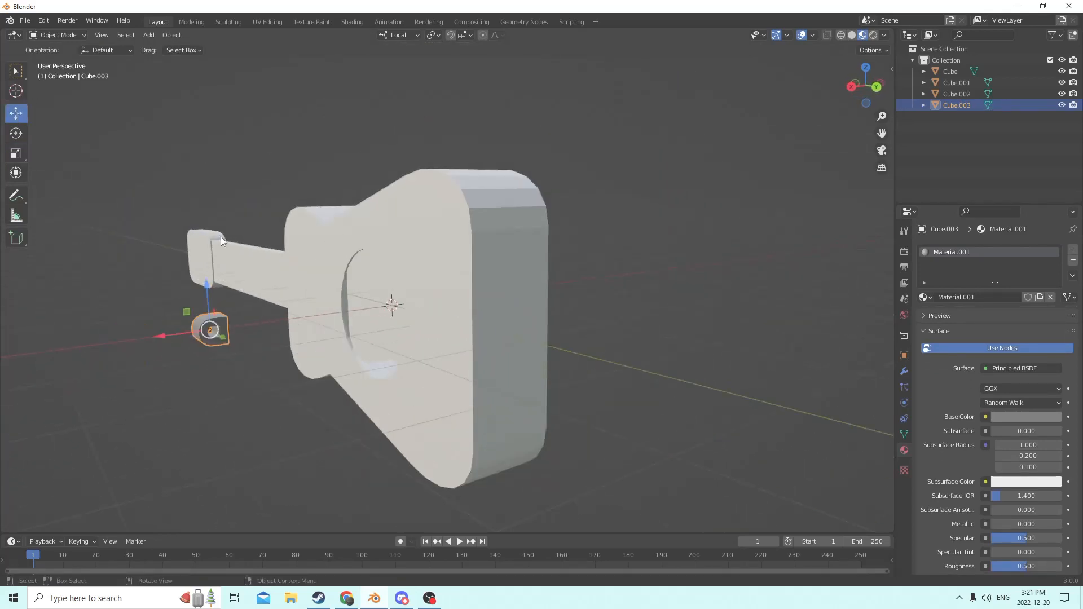
drag(169, 337, 345, 302)
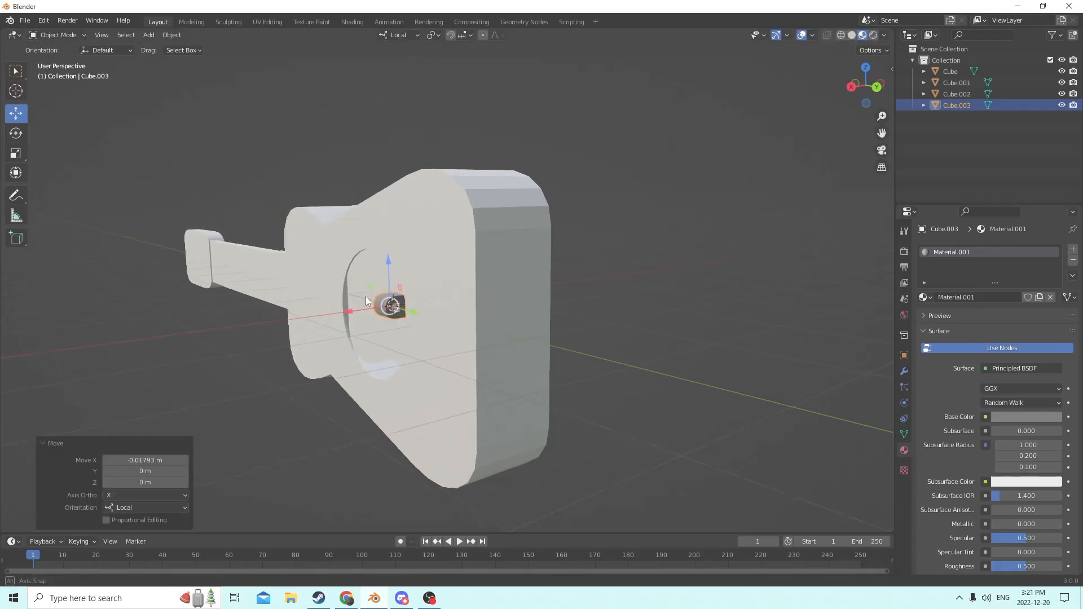
scroll(425, 291, up, 10)
scroll(457, 300, down, 8)
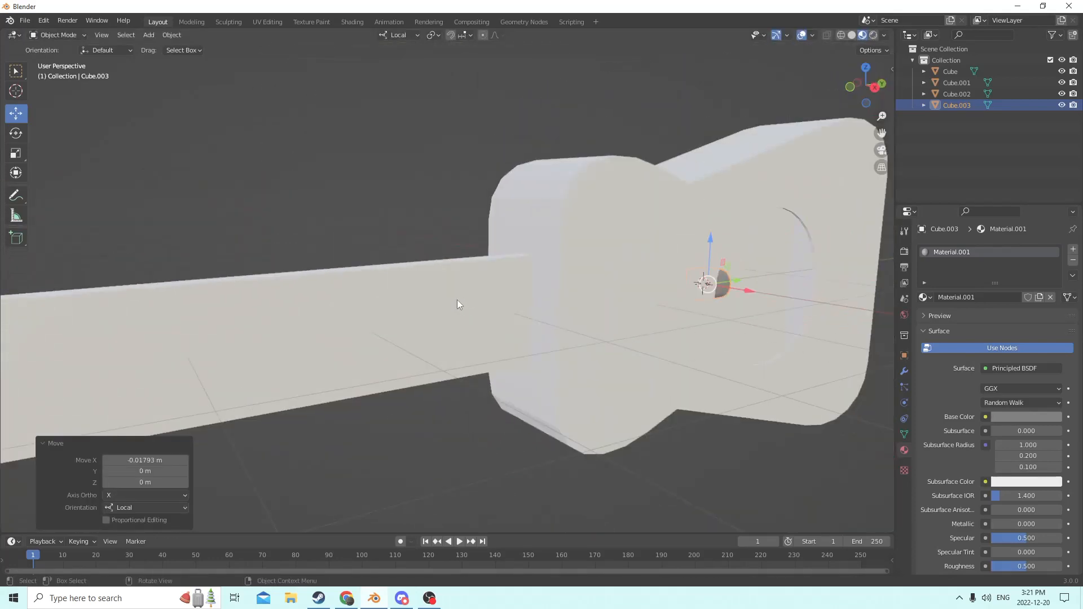
middle_drag(321, 289, 274, 296)
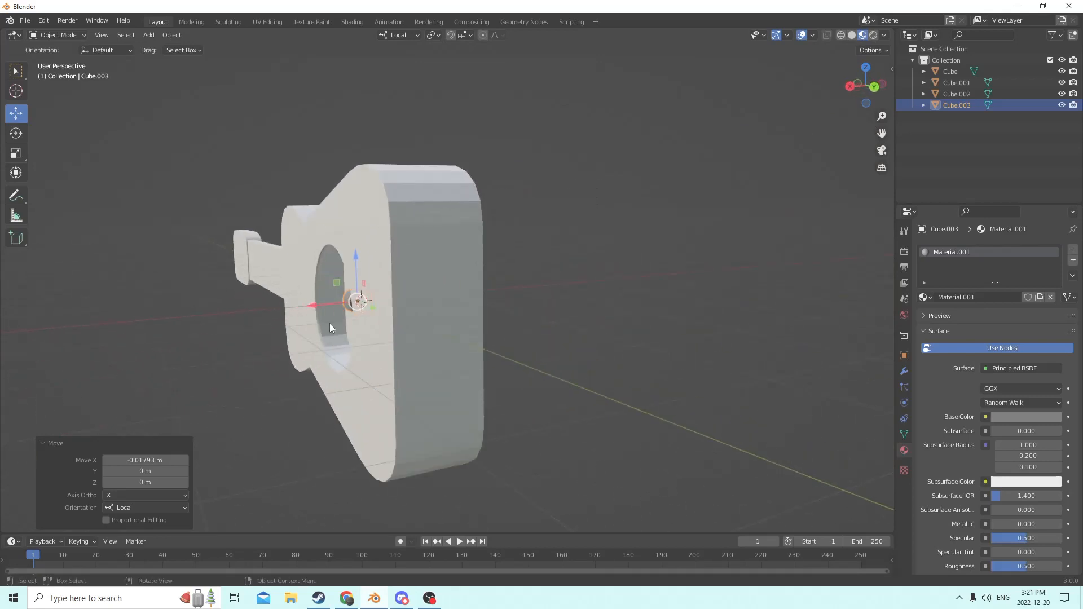
drag(313, 303, 285, 307)
scroll(320, 312, up, 1)
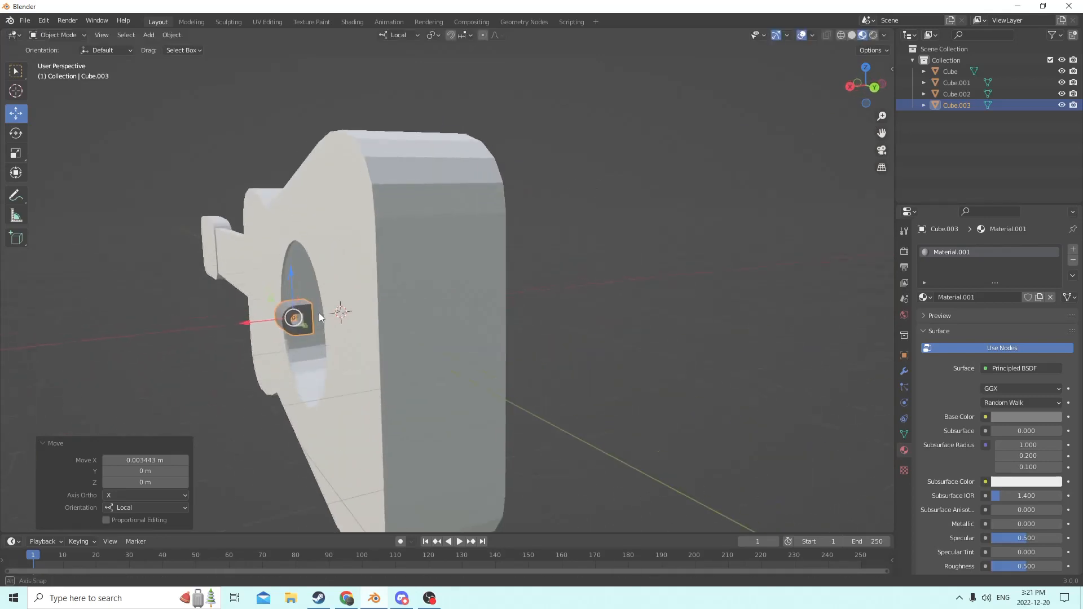
Slide the block about 0.0079 m and another 0.0036 m along Y towards the body's wide end, and about -0.00026 m along X.
middle_drag(319, 312, 471, 341)
drag(557, 343, 665, 344)
middle_drag(665, 344, 572, 337)
scroll(543, 337, up, 2)
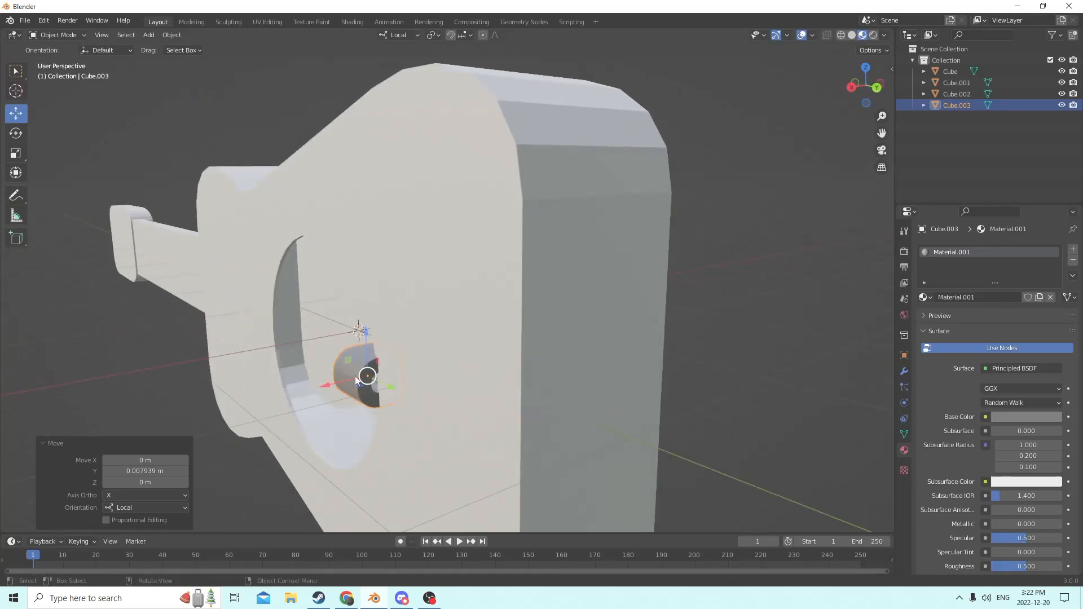
drag(332, 383, 401, 414)
middle_drag(401, 414, 319, 401)
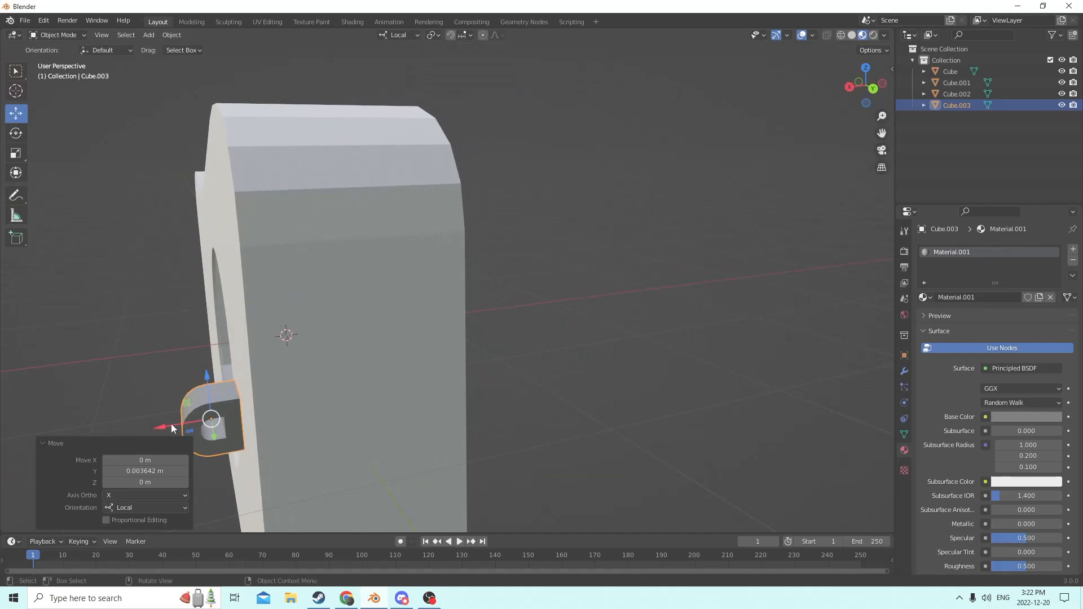
drag(171, 424, 171, 423)
middle_drag(171, 422, 449, 421)
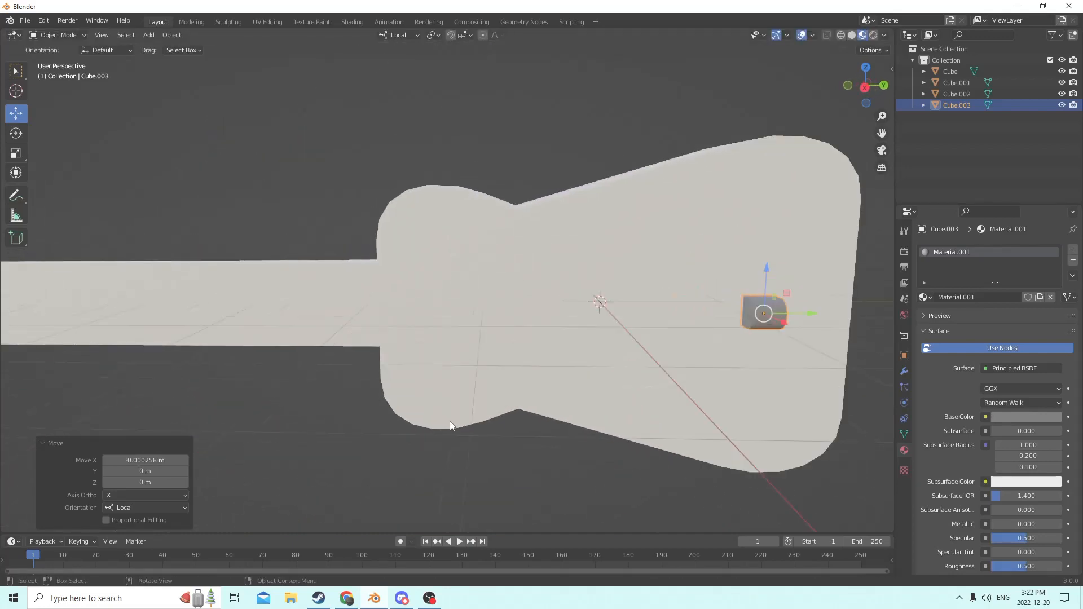
Scale the block near the body's wide end uniformly by about 0.497.
middle_drag(560, 390, 616, 388)
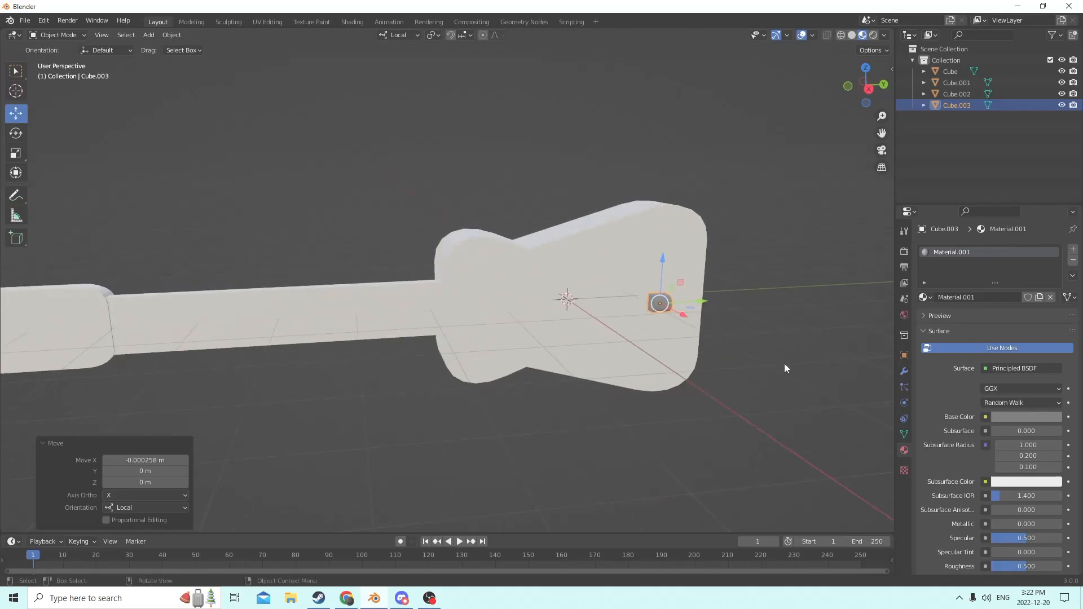
key(s)
click(719, 340)
middle_drag(719, 341, 519, 333)
Move the reduced block about -0.00037 m along X onto the body face and about -0.0013 m along Y.
scroll(620, 321, up, 6)
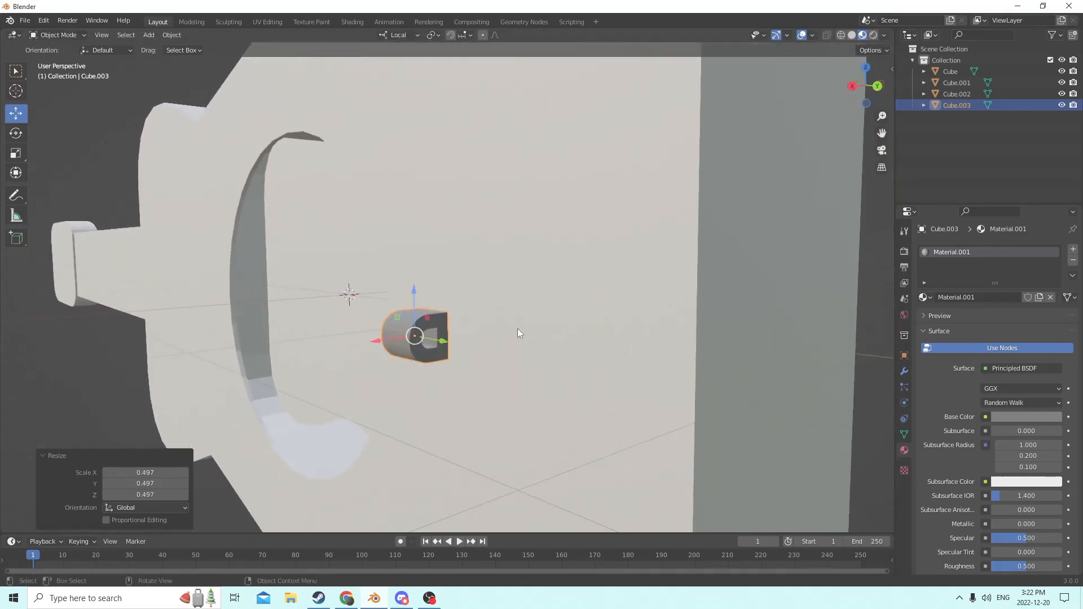
drag(372, 337, 392, 337)
middle_drag(392, 336, 686, 318)
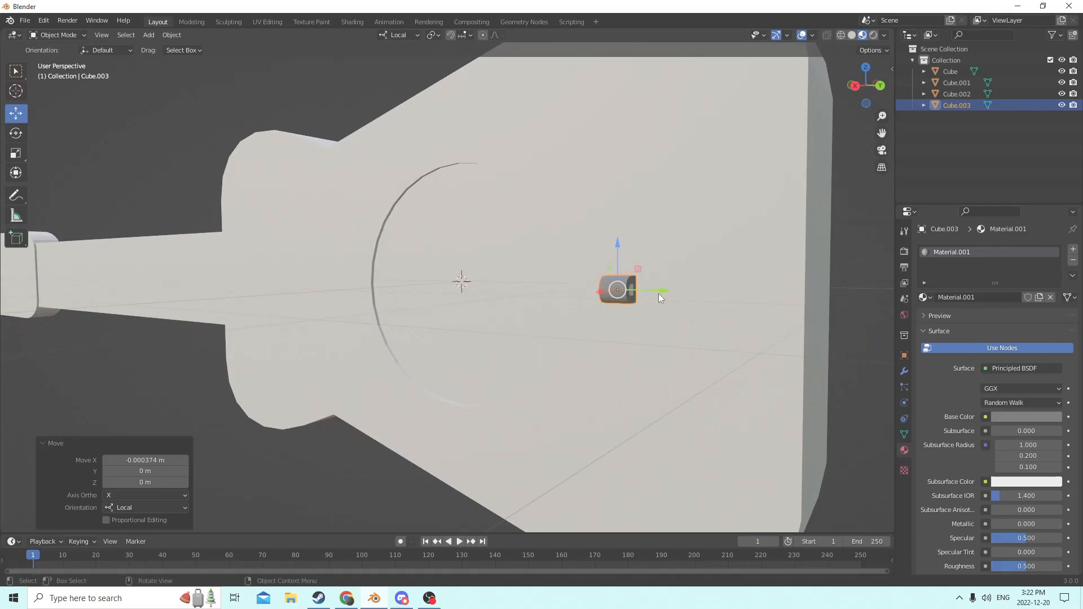
drag(658, 293, 623, 293)
middle_drag(623, 293, 668, 294)
Shrink the block on the body face further with a uniform scale of about 0.785.
scroll(654, 295, up, 3)
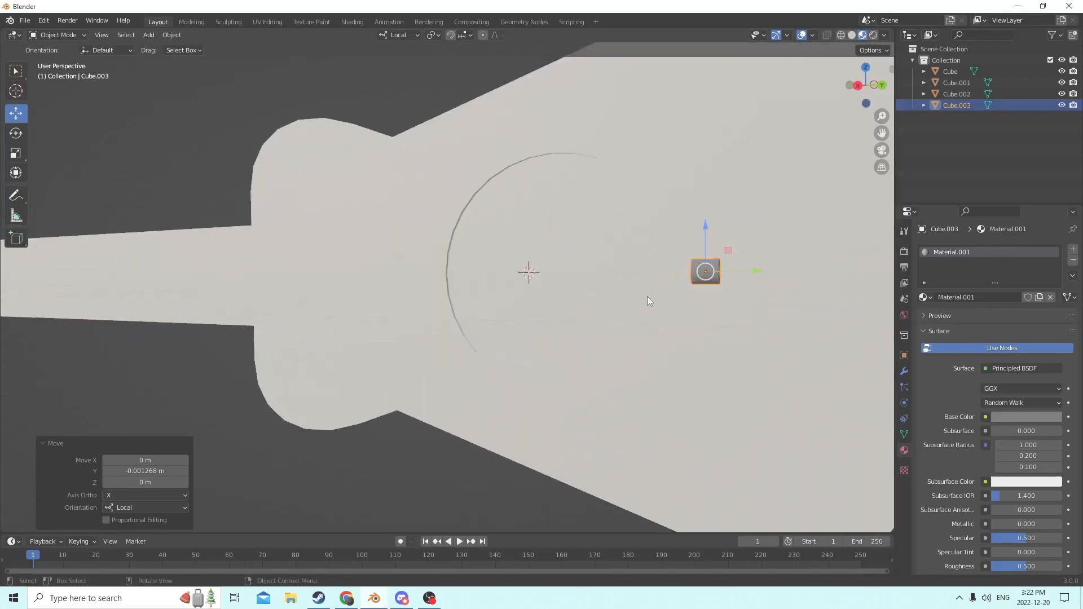
key(s)
click(754, 285)
middle_drag(754, 284, 823, 307)
scroll(790, 292, down, 4)
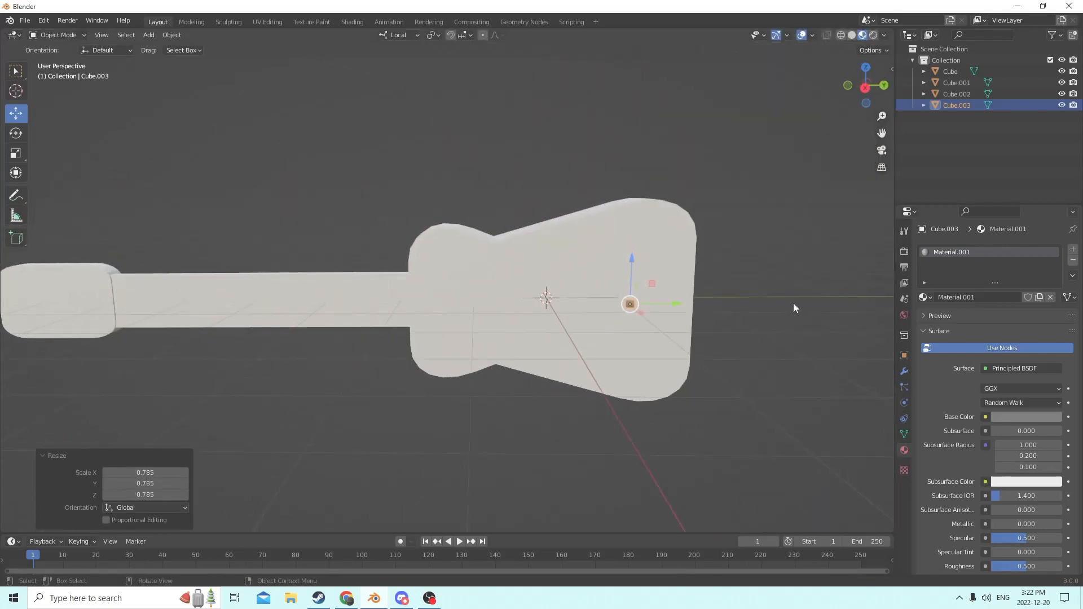
Give the guitar body a new material with a light orange wood base colour.
scroll(452, 290, up, 1)
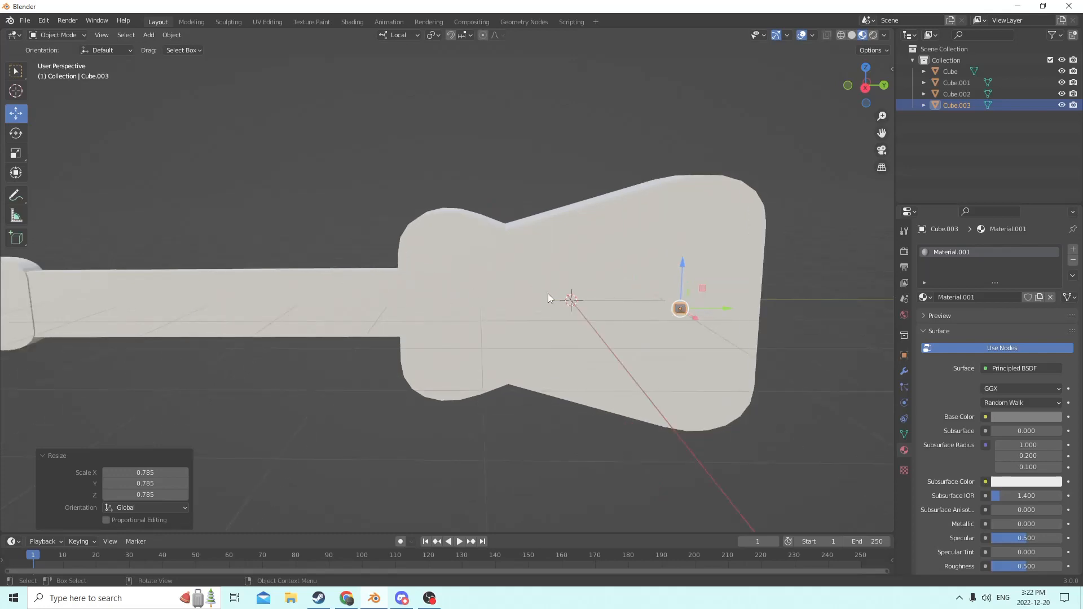
mouse_move(547, 294)
middle_down()
mouse_move(503, 295)
mouse_move(596, 298)
mouse_move(566, 291)
middle_up()
scroll(503, 295, up, 2)
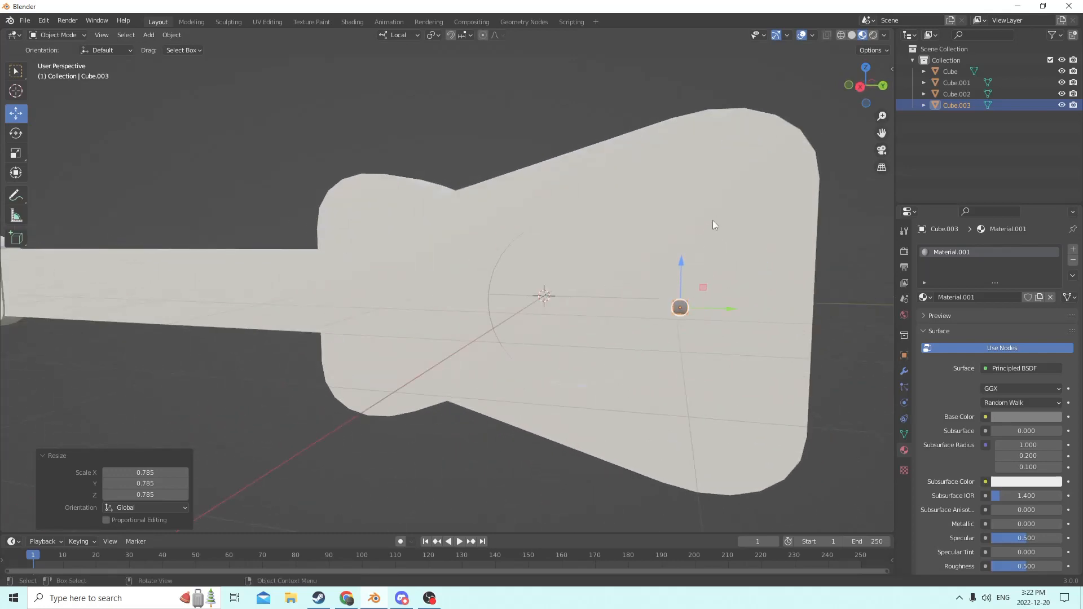
click(727, 228)
click(1073, 250)
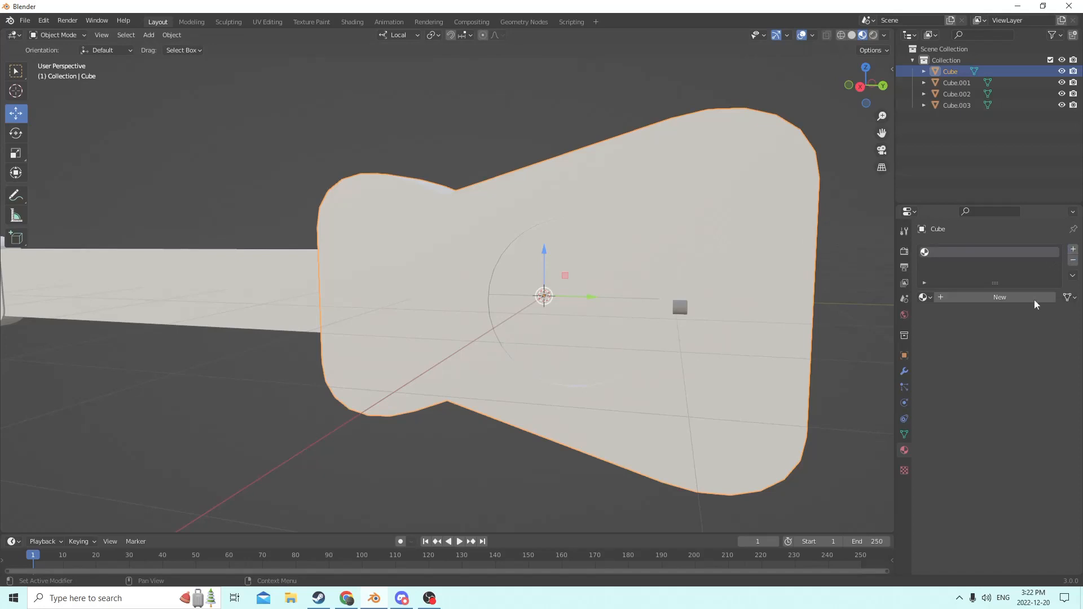
click(997, 297)
click(1007, 418)
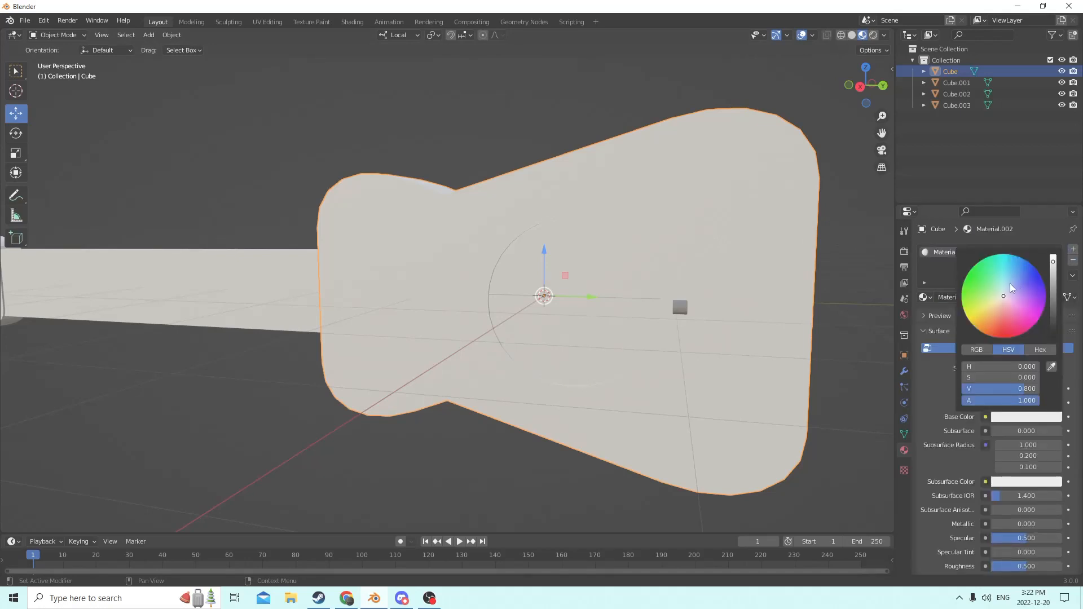
drag(1005, 291, 990, 321)
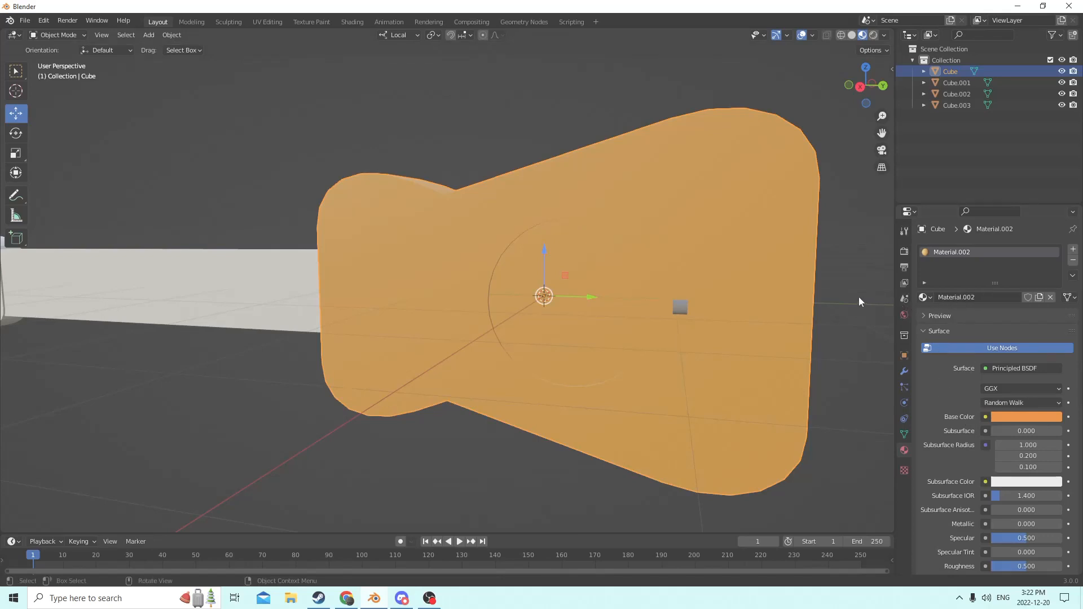
key(Tab)
middle_drag(949, 313, 805, 291)
click(833, 289)
scroll(799, 276, up, 1)
scroll(799, 275, down, 3)
key(Tab)
Select the small grey block and move it about -0.00021 m along X against the body face.
click(742, 275)
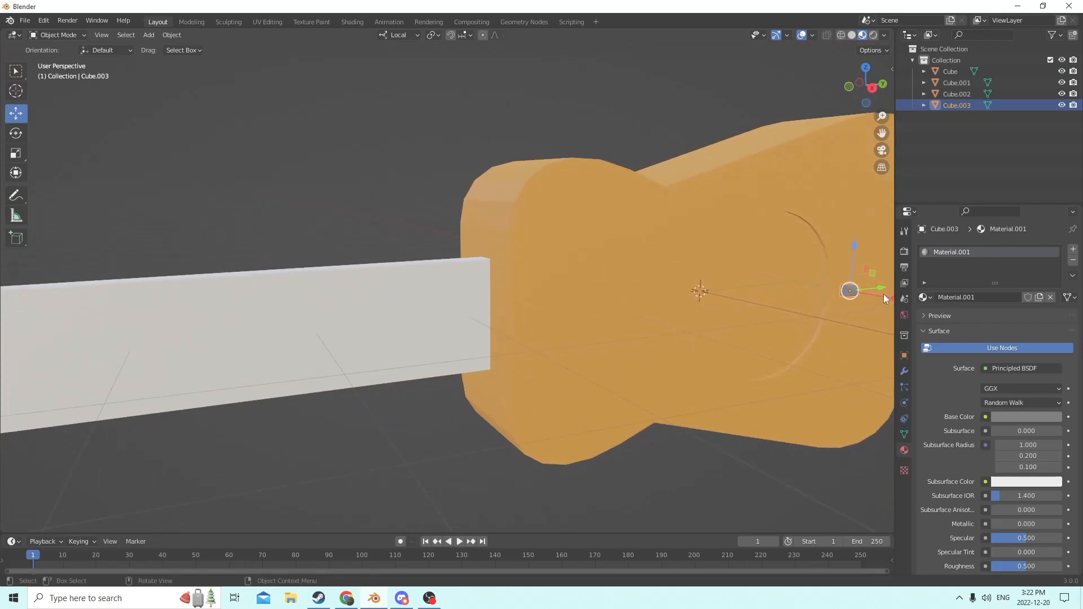
mouse_move(880, 289)
mouse_down()
mouse_move(869, 291)
mouse_move(880, 299)
mouse_up()
right_click(869, 291)
scroll(767, 268, down, 4)
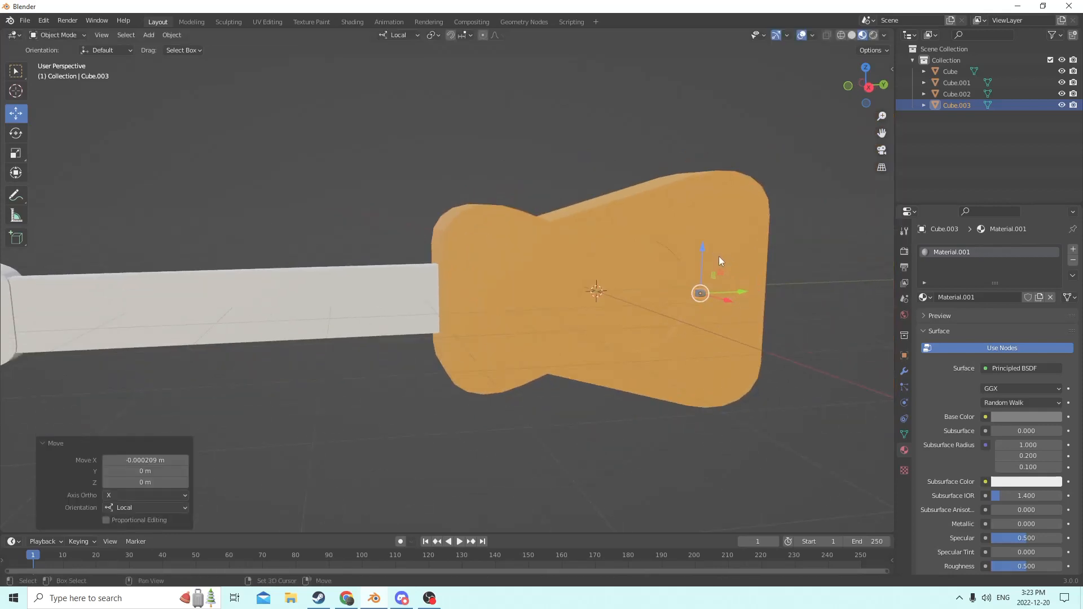
Add a cylinder mesh with 32 vertices, 0.01 m radius and 0.02 m depth, and set its X rotation to 90°.
key(shift+a)
mouse_move(722, 256)
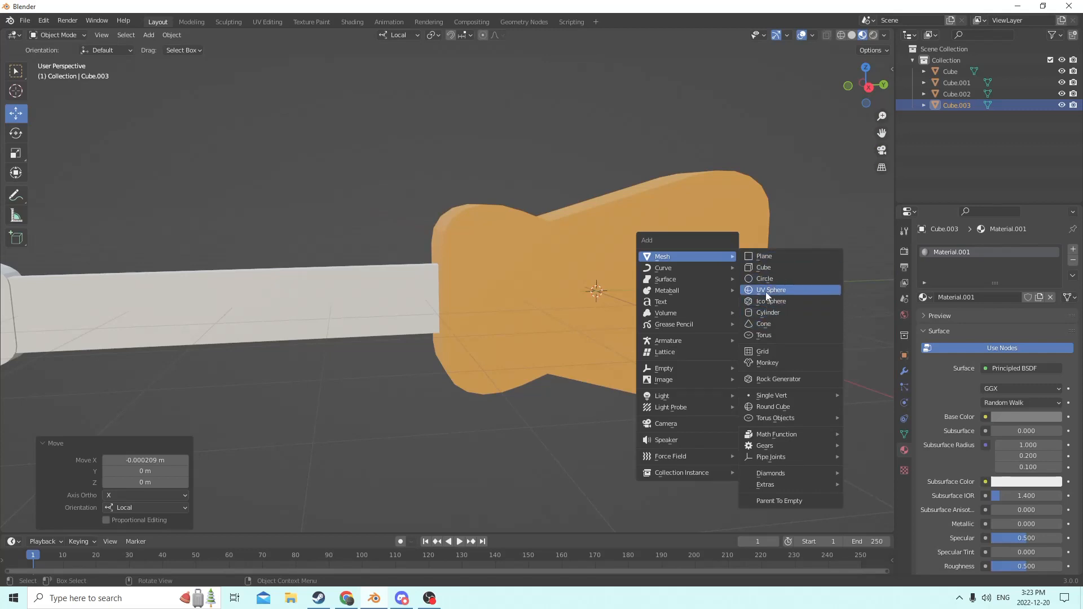
click(763, 315)
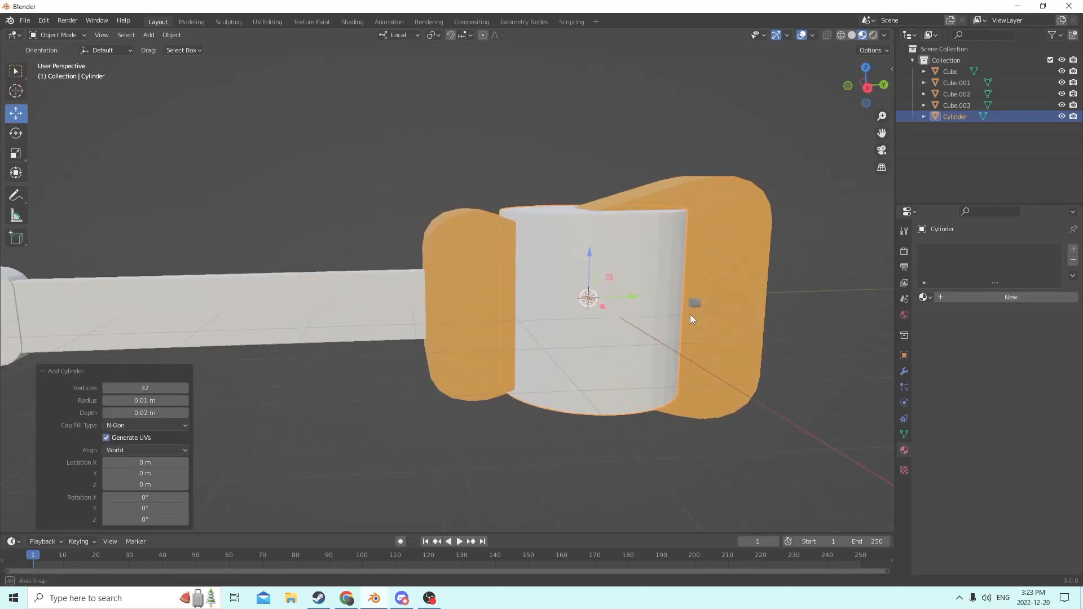
click(903, 355)
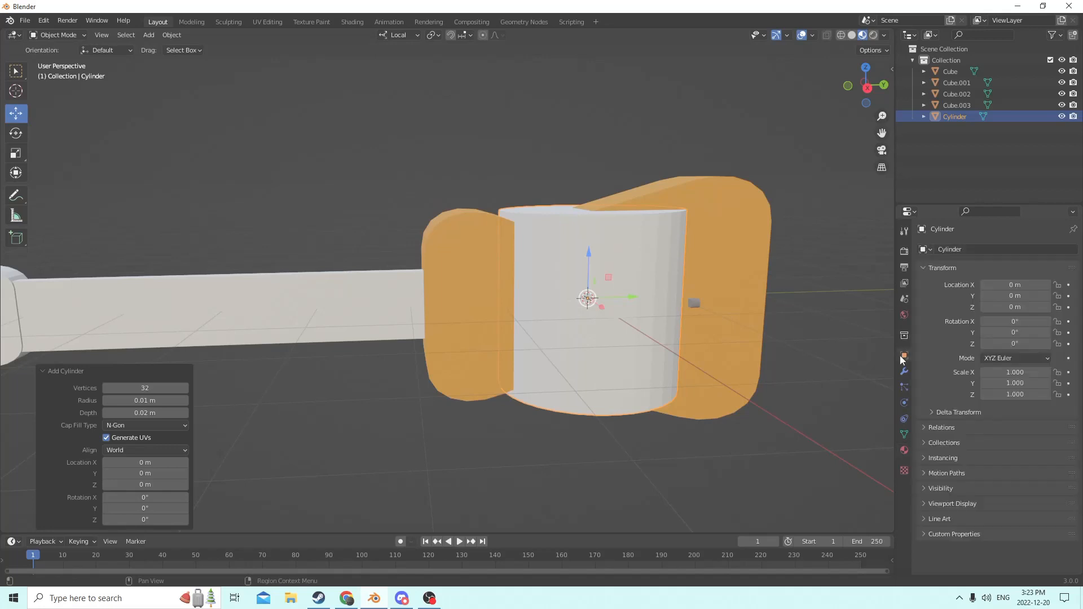
click(1009, 322)
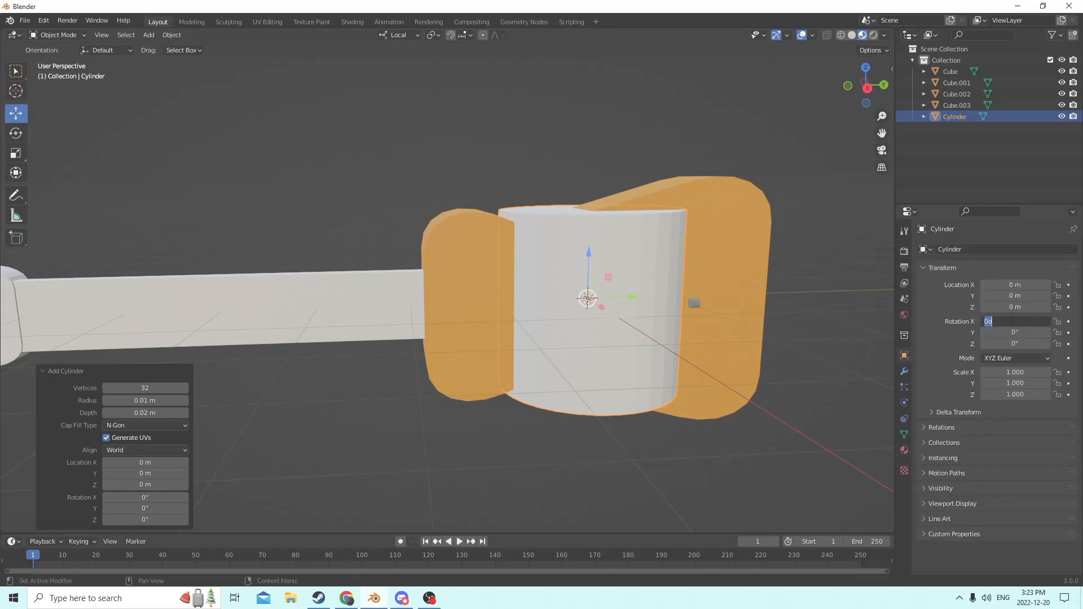
text(90)
key(Return)
Shrink the cylinder uniformly to a scale of about 0.133.
scroll(737, 291, down, 3)
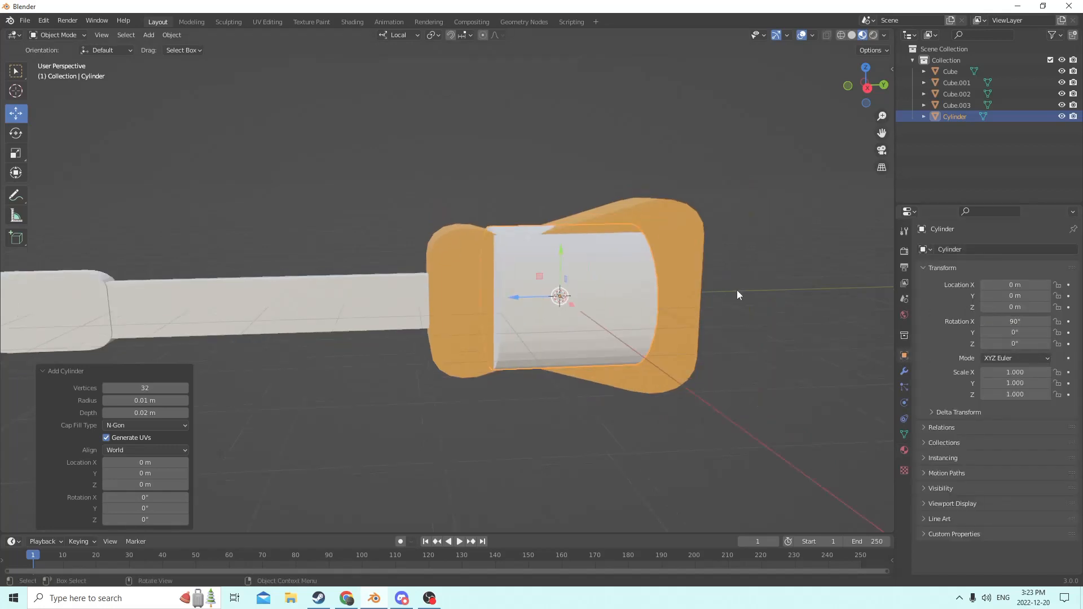
key(s)
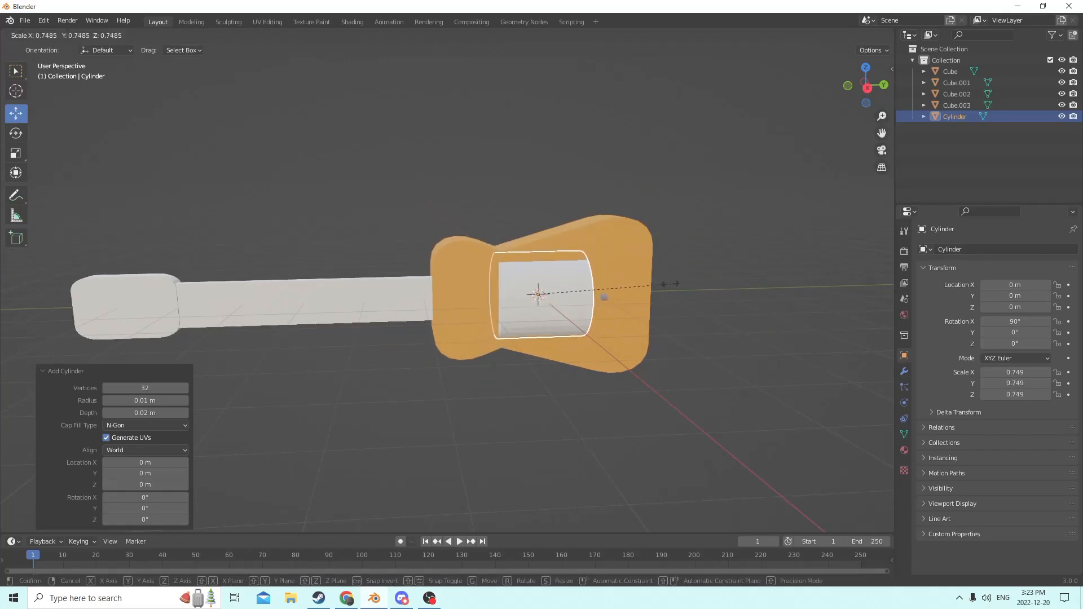
click(563, 288)
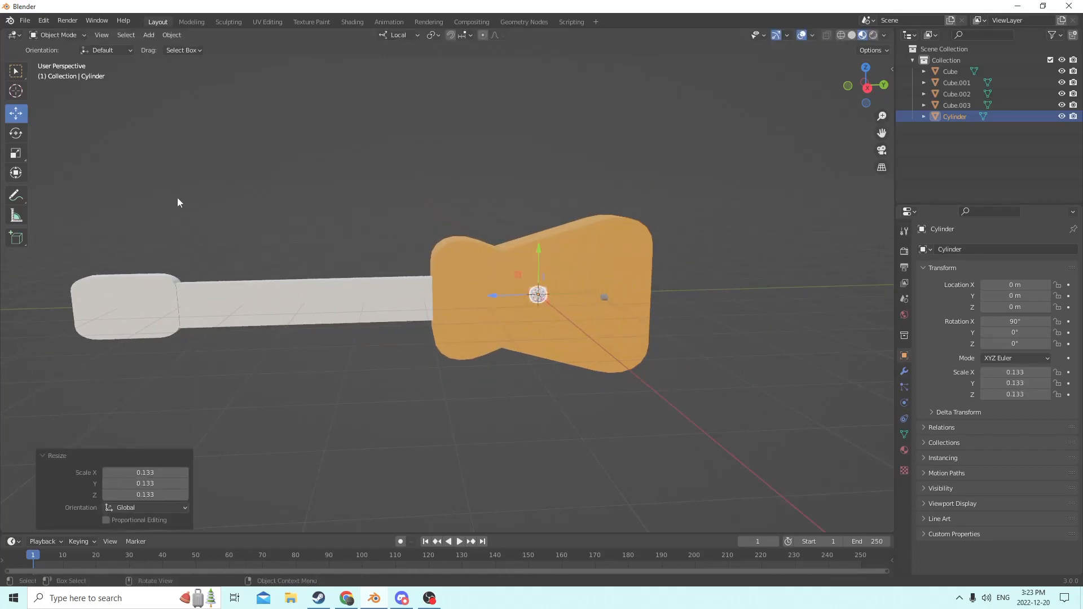
Stretch the cylinder along its local Z and slim it into a thin string with scale about 0.019, 0.019, 2.847.
click(15, 153)
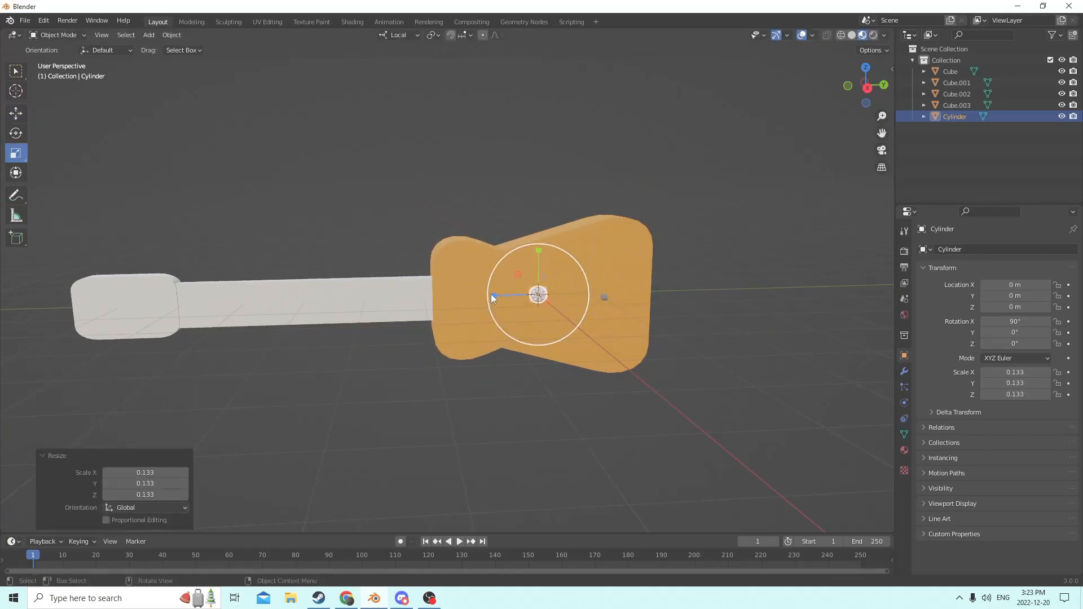
drag(494, 295, 280, 296)
drag(495, 297, 362, 291)
key(s)
click(601, 292)
drag(496, 300, 338, 294)
key(s)
click(627, 334)
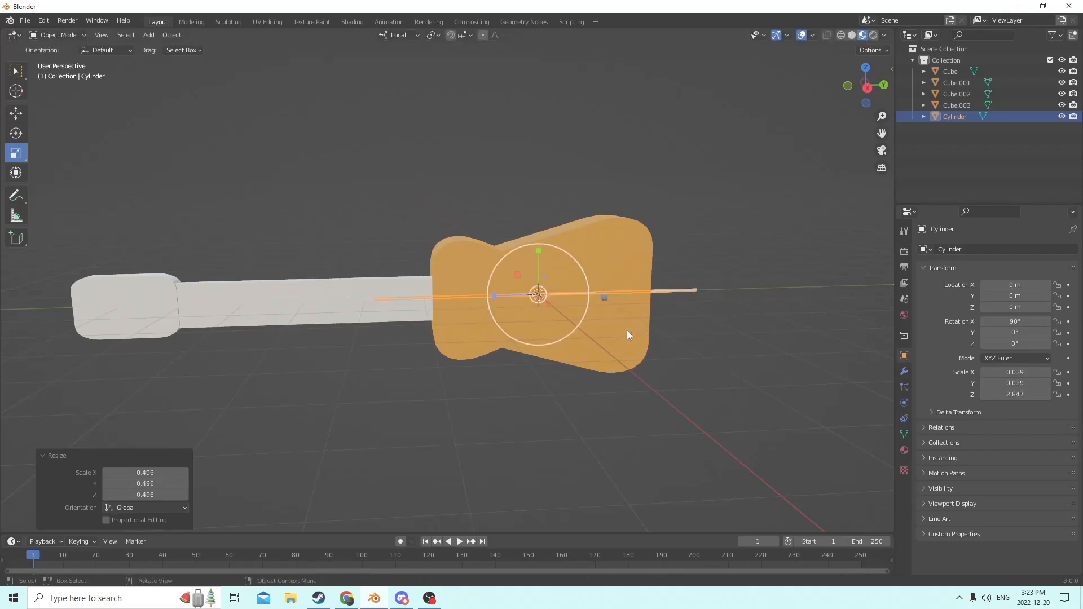
Move the string along X out of the body to about 0.00438 m, level with the small block.
middle_drag(571, 320, 445, 309)
scroll(550, 323, up, 2)
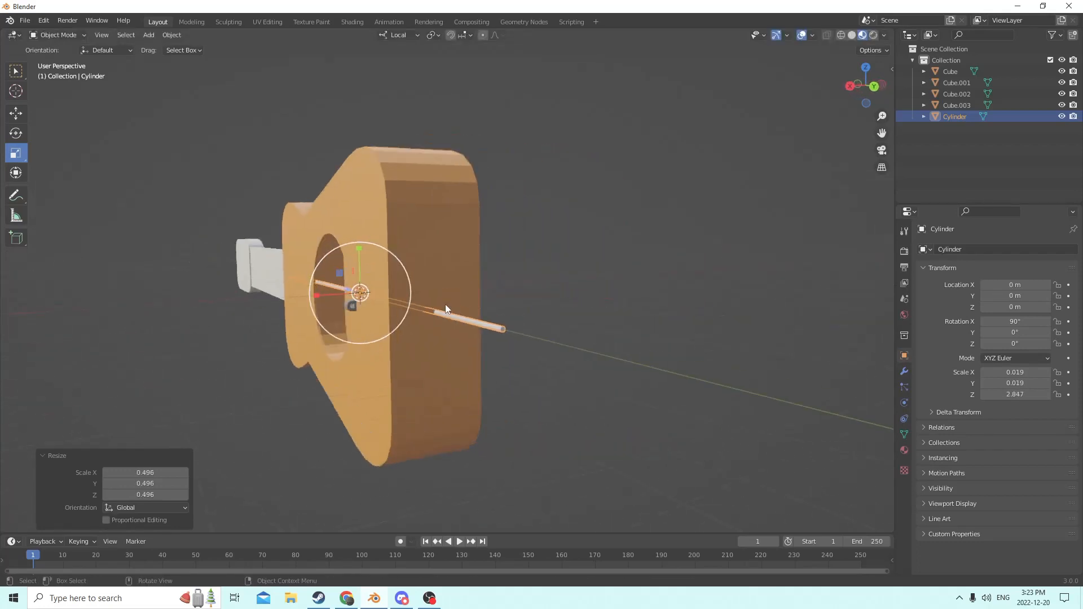
click(15, 115)
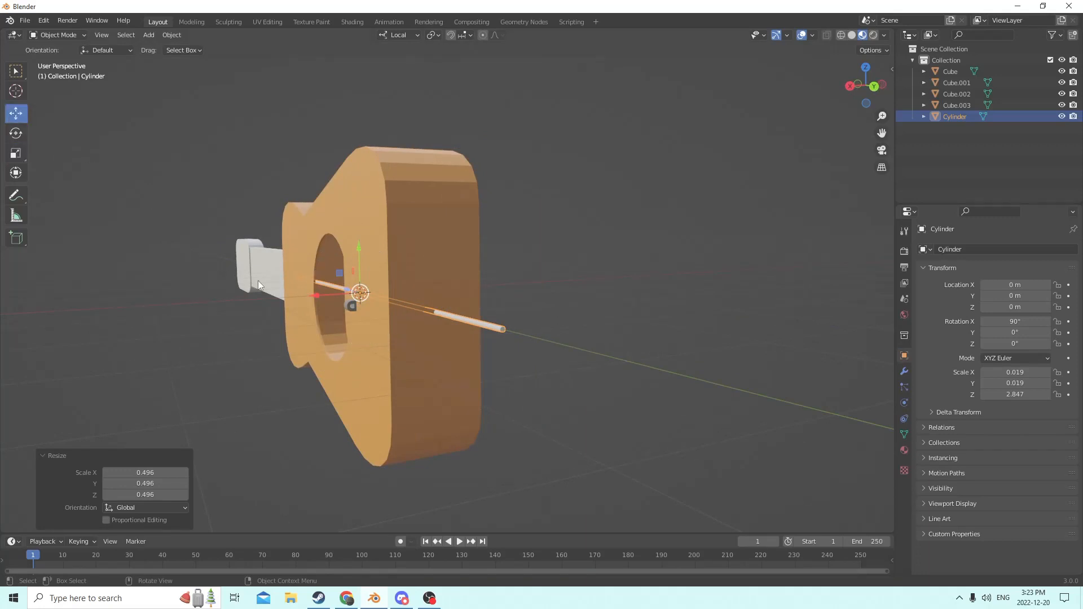
drag(318, 294, 275, 300)
scroll(276, 302, up, 8)
scroll(281, 296, down, 3)
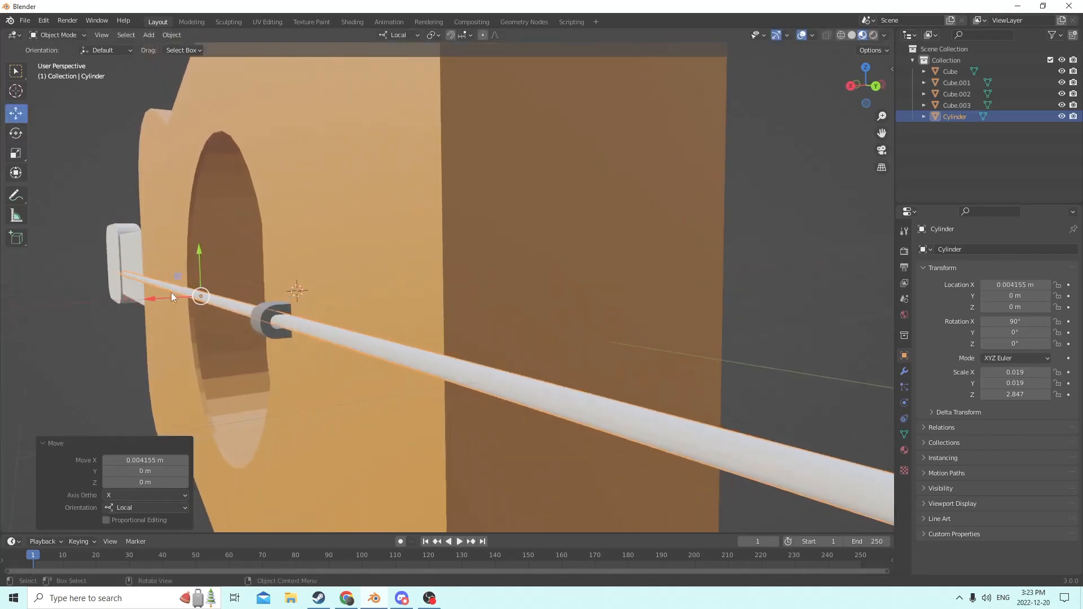
drag(154, 299, 144, 300)
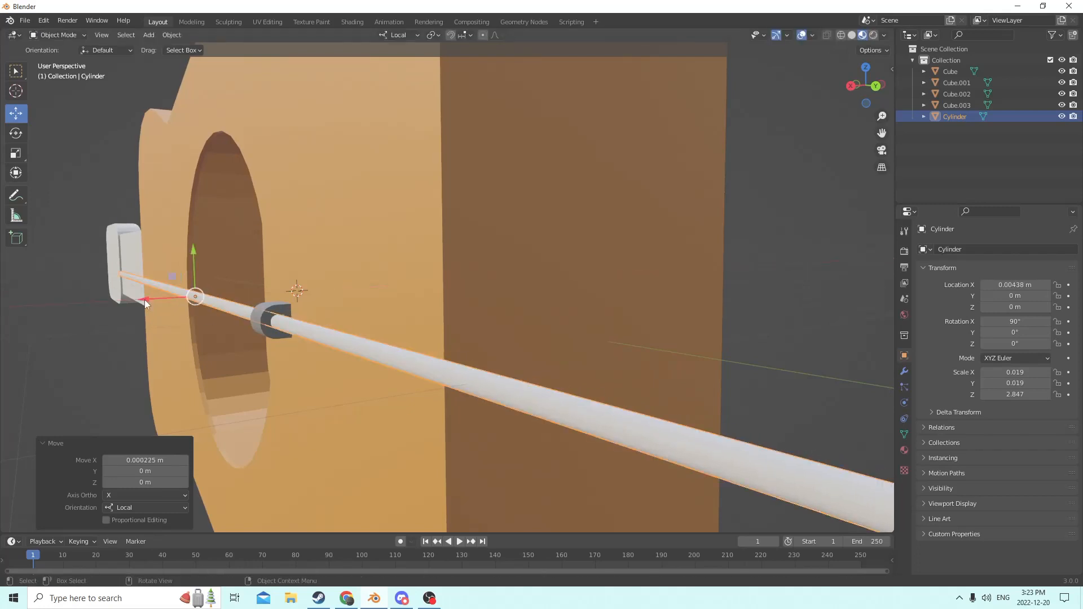
Shrink the string uniformly by about 0.843 and move it about 0.0044 m along its local Z towards the neck.
key(s)
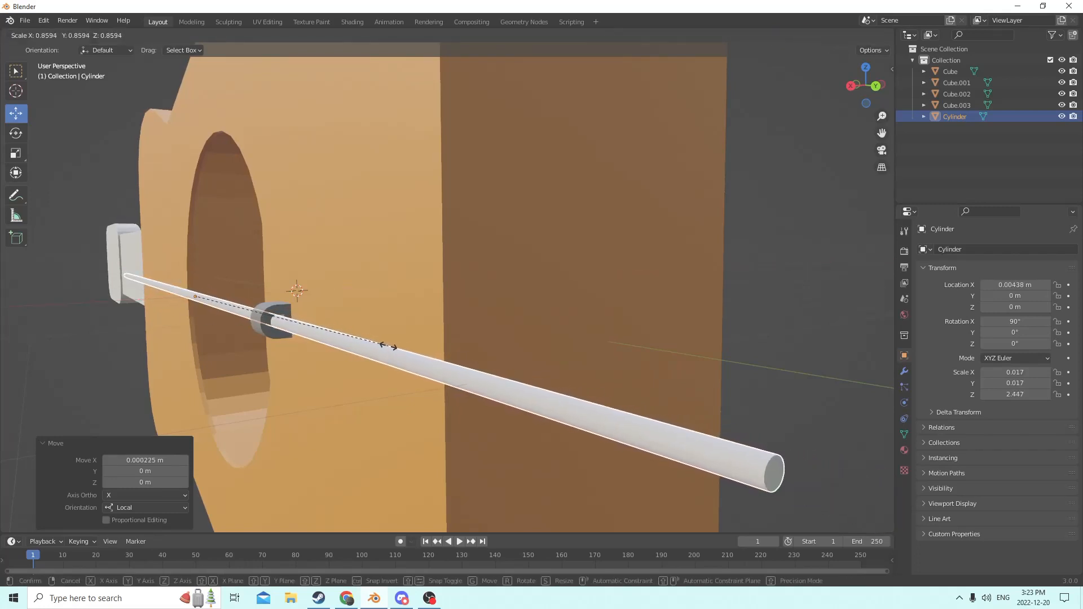
click(384, 346)
scroll(384, 347, down, 5)
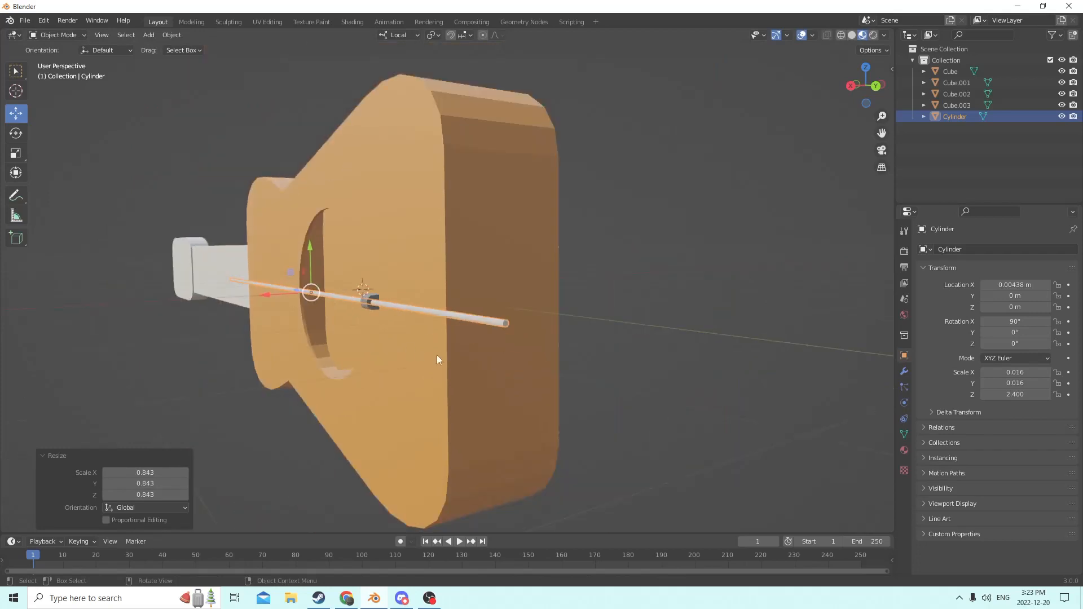
middle_drag(437, 356, 565, 377)
scroll(550, 375, down, 3)
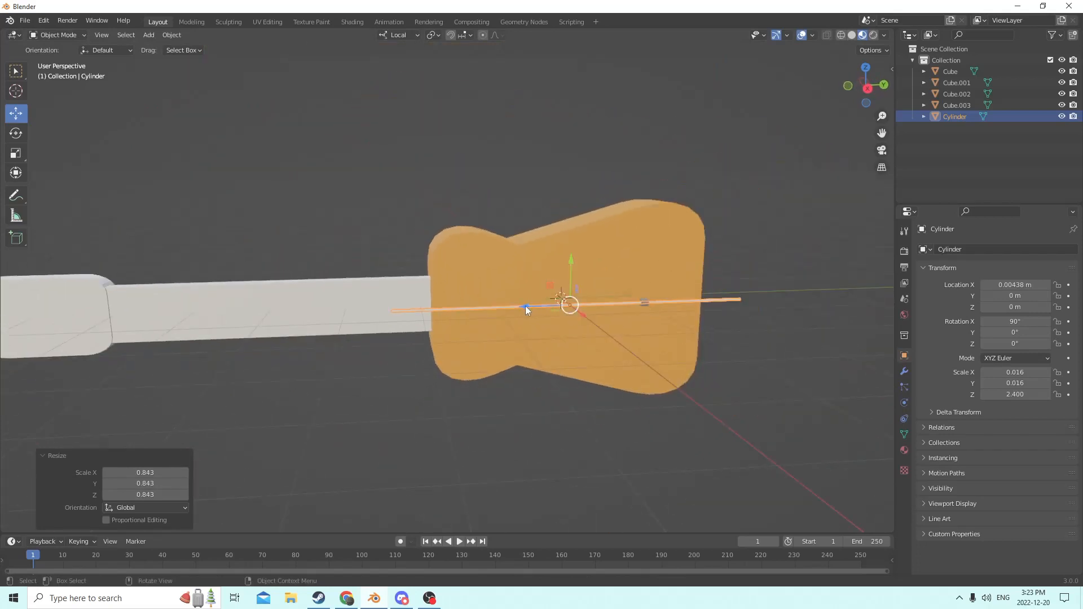
drag(526, 306, 485, 301)
scroll(412, 289, down, 2)
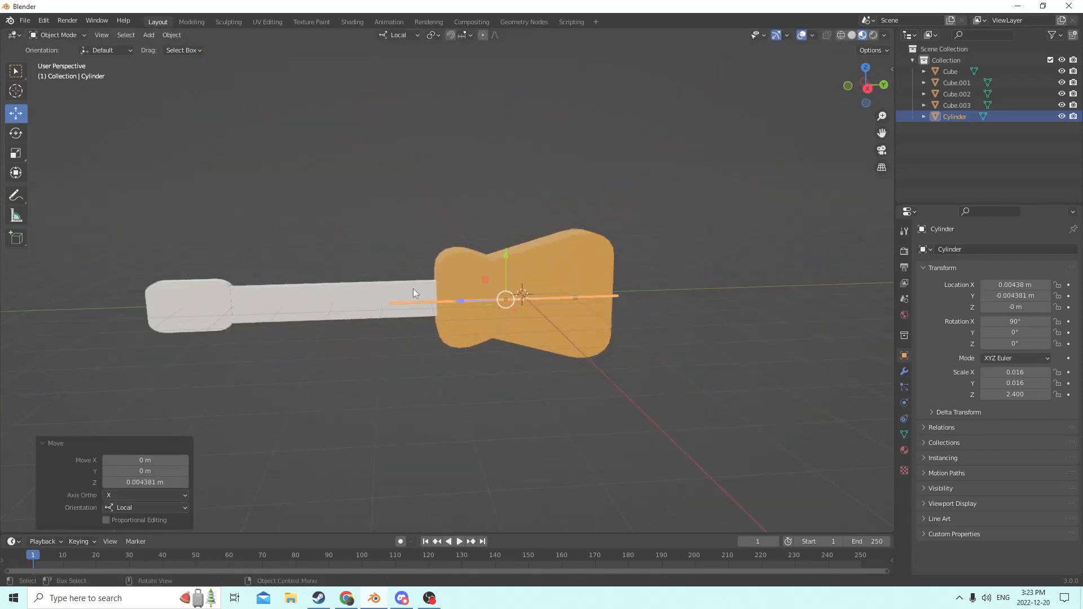
Lengthen the string along its local Z by a factor of about 1.819.
click(15, 153)
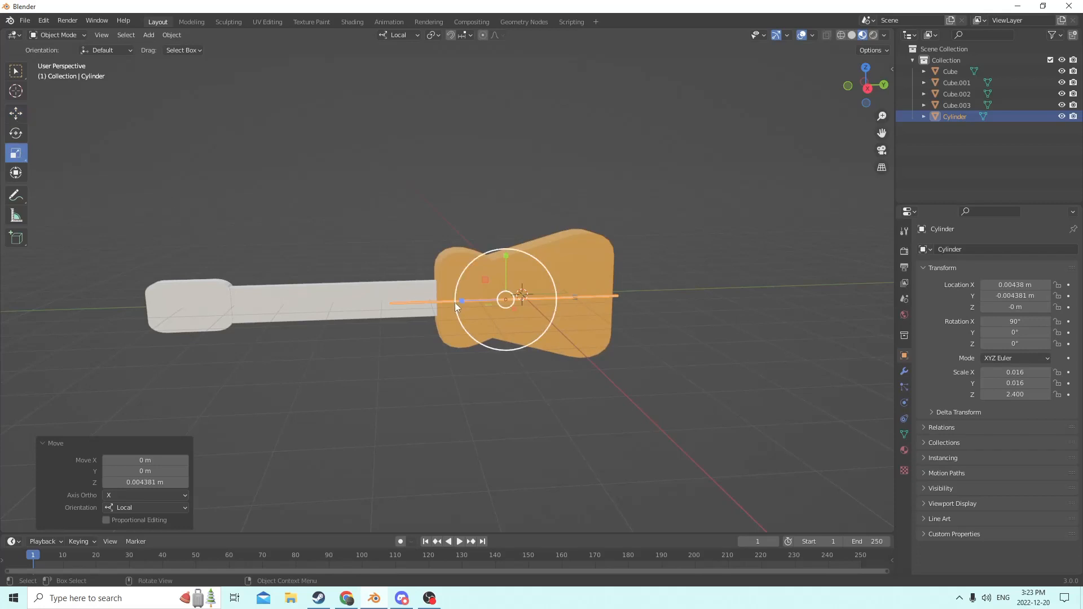
drag(458, 301, 417, 302)
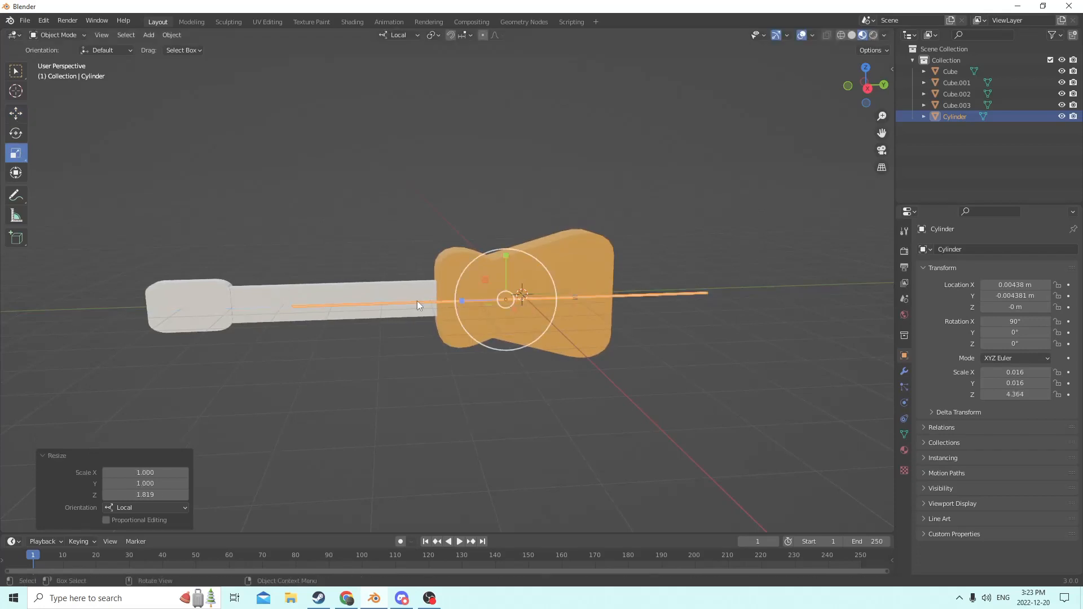
scroll(373, 273, up, 2)
scroll(85, 126, down, 1)
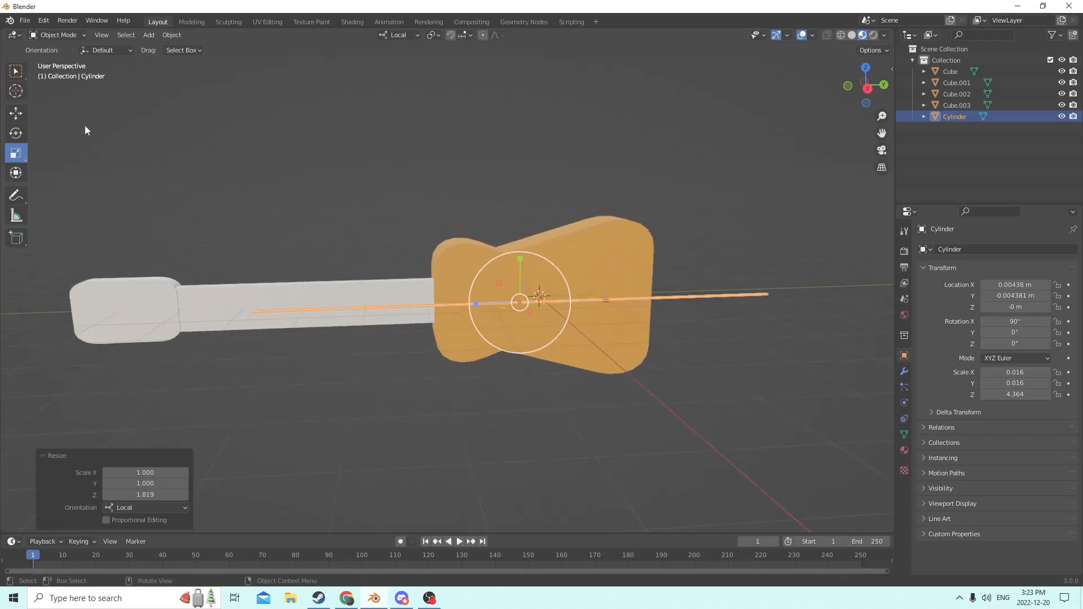
Slide the string lengthwise towards the headstock by about 0.017 m and another 0.0105 m, ending it at the small block.
click(11, 116)
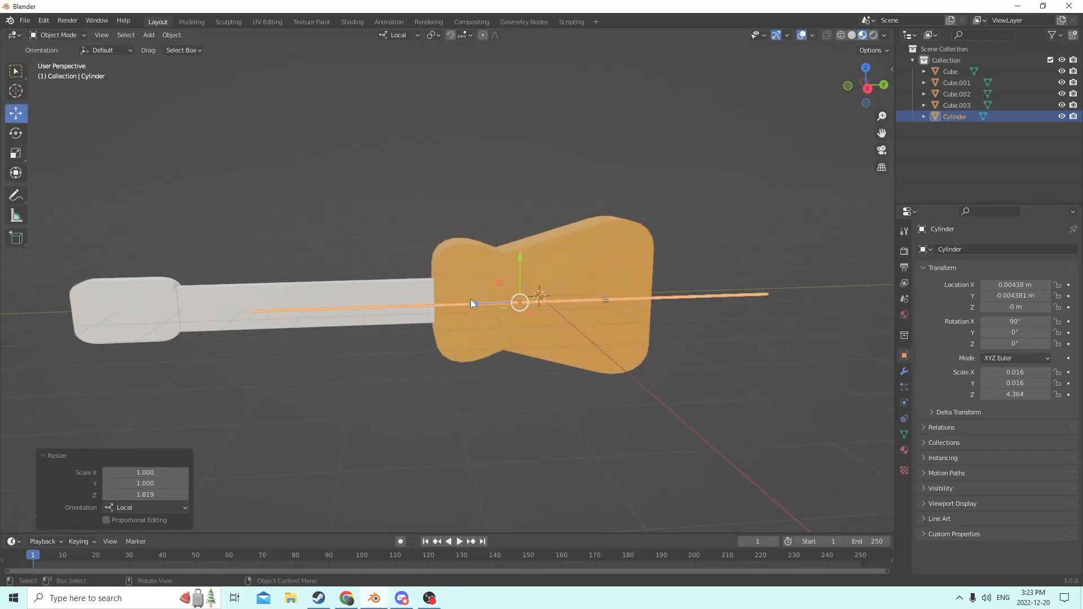
drag(472, 302, 370, 297)
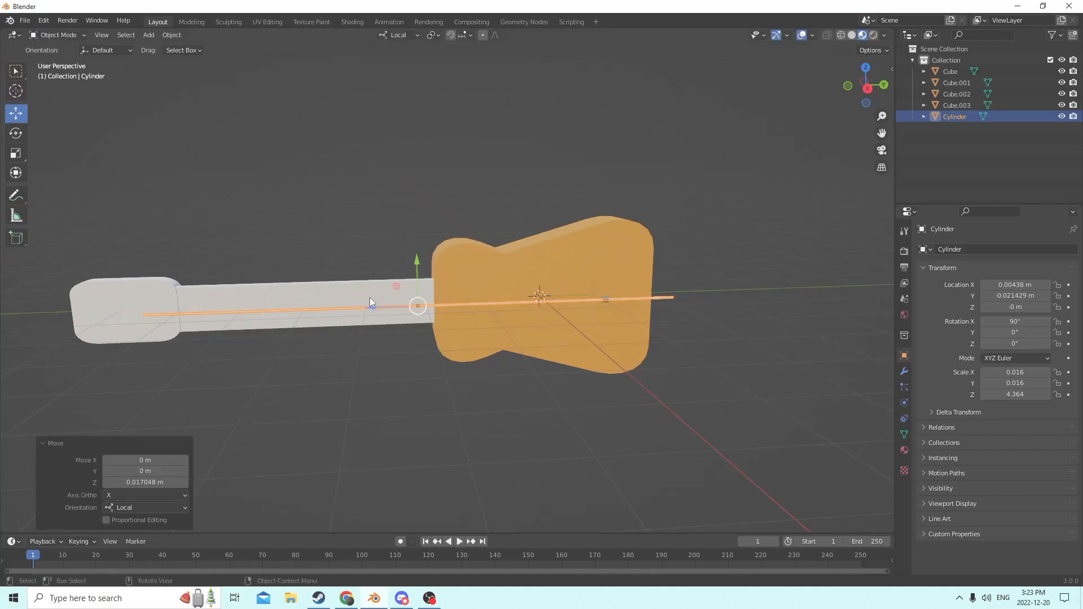
middle_drag(370, 297, 312, 280)
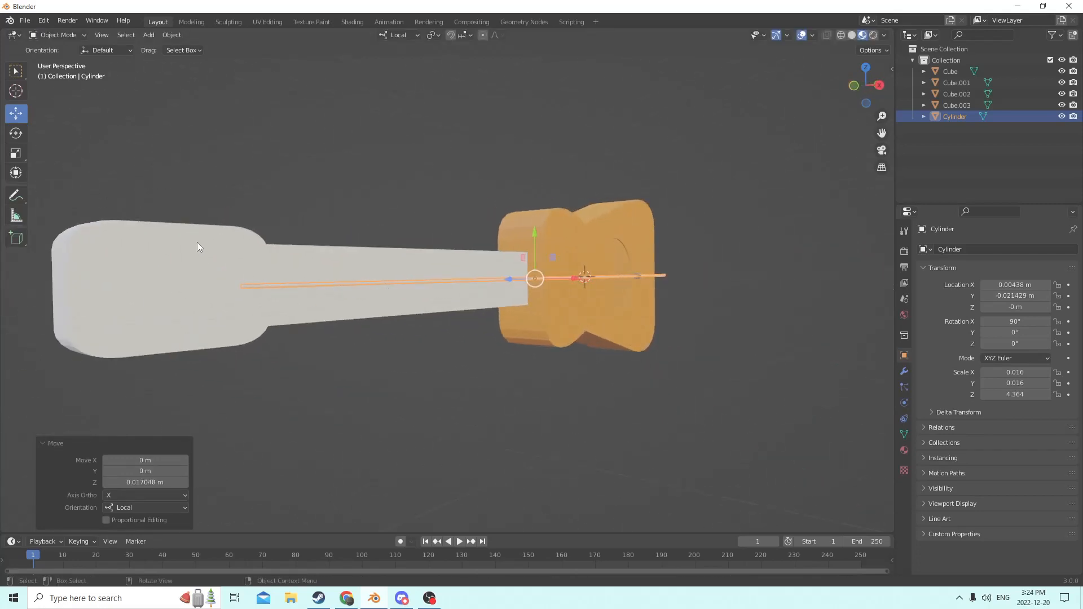
middle_drag(198, 247, 128, 278)
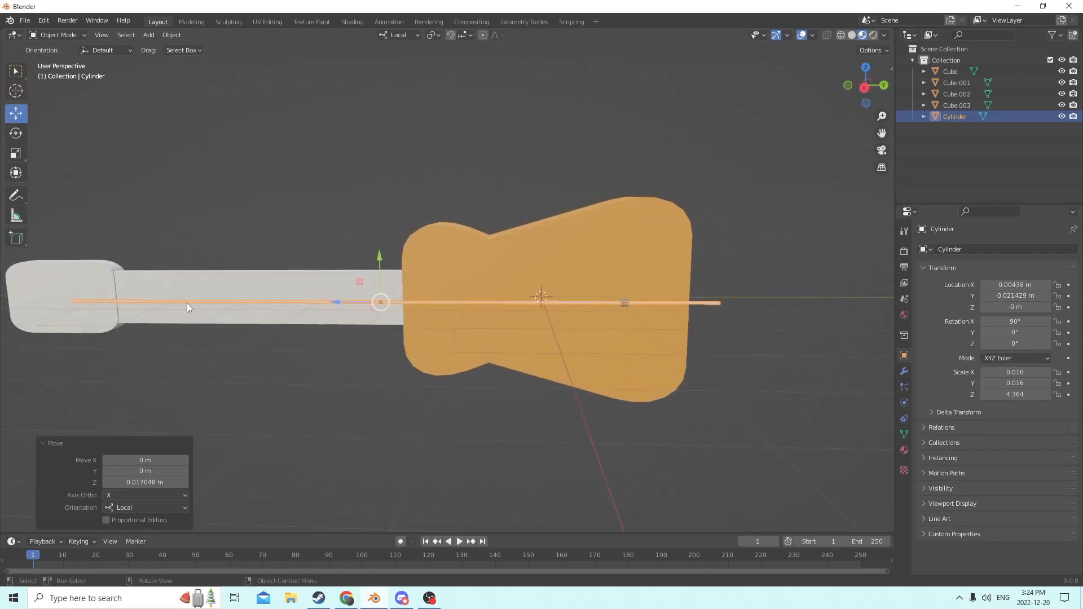
drag(334, 303, 261, 292)
scroll(265, 292, down, 2)
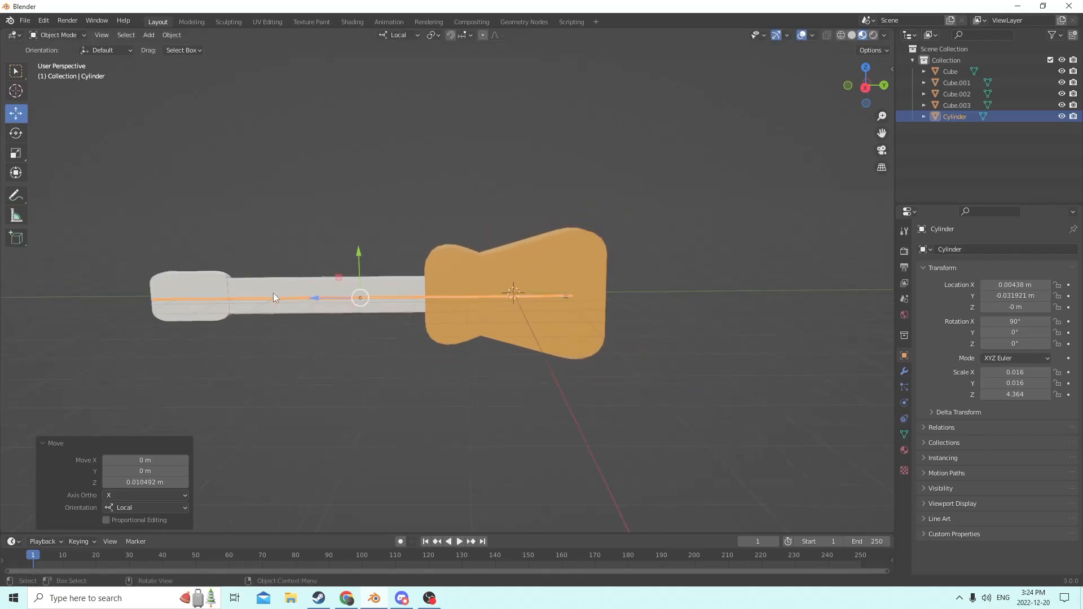
Shorten the string to a Z scale of about 3.981 and move it about -0.0033 m along its local Z.
click(16, 152)
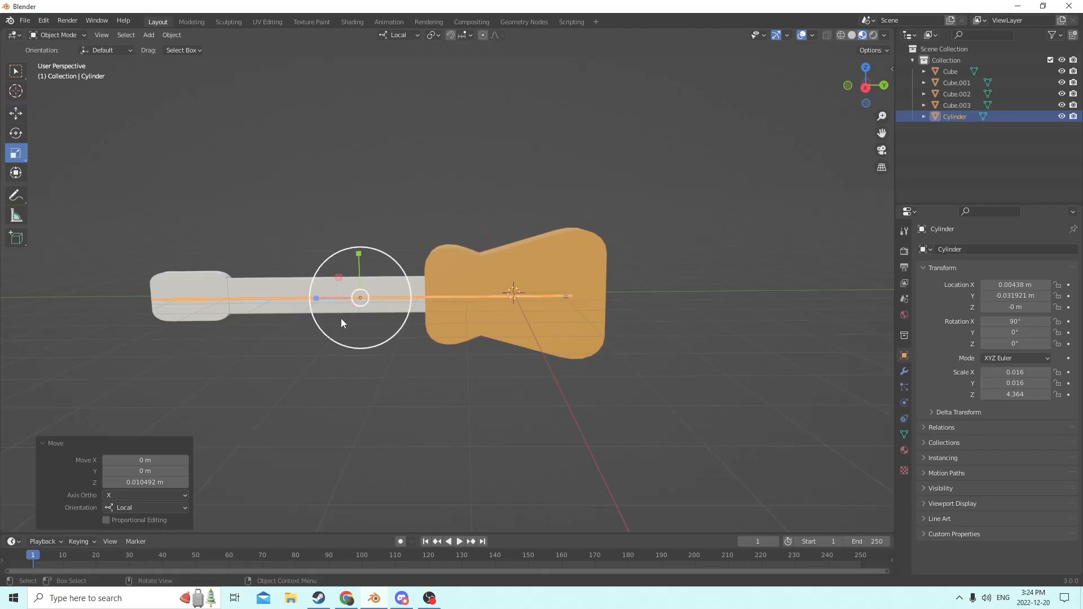
drag(312, 297, 331, 298)
click(16, 113)
middle_drag(320, 297, 455, 314)
scroll(245, 296, up, 2)
scroll(399, 309, up, 2)
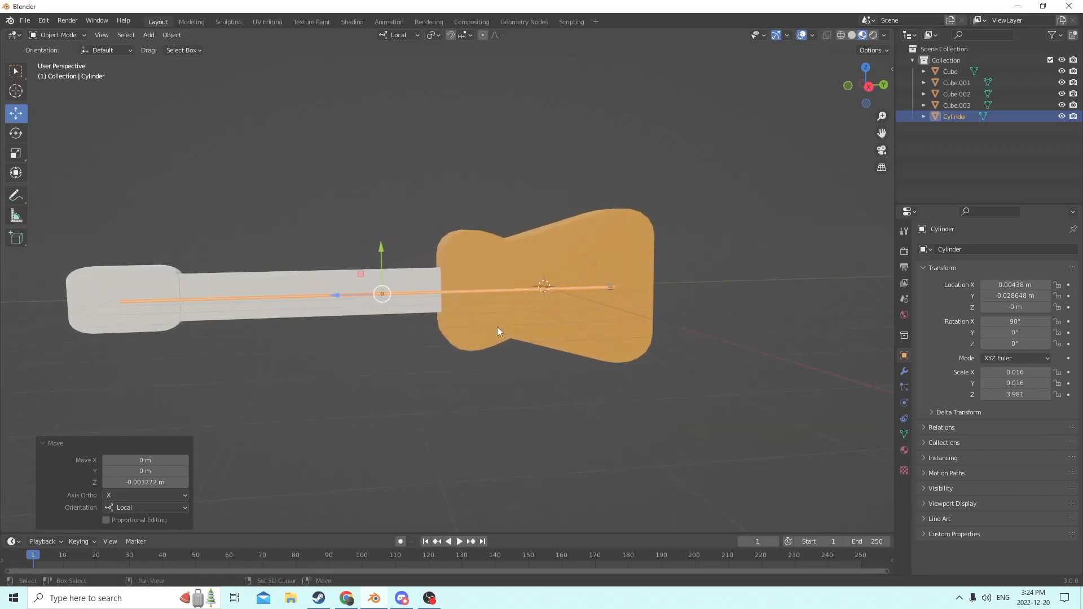
Add a 0.02 m cube mesh at the world origin.
key(shift+a)
mouse_move(477, 327)
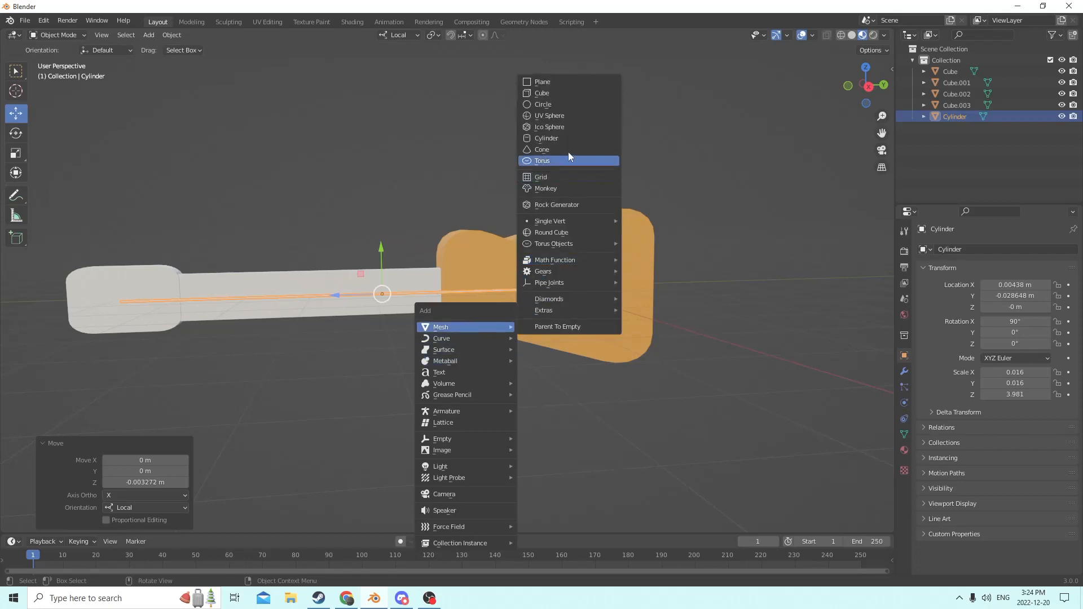
click(542, 93)
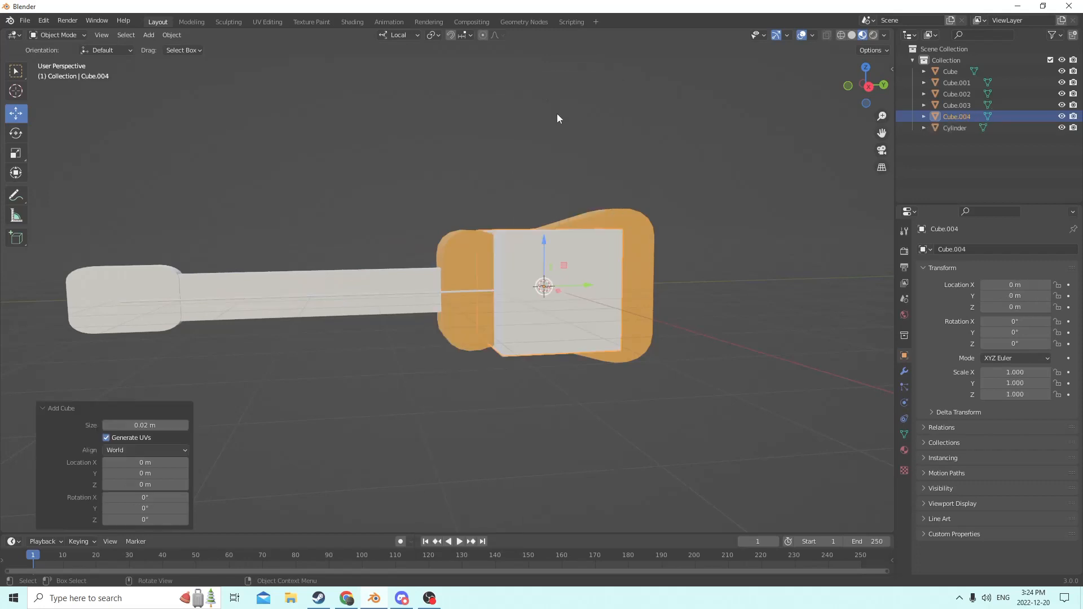
scroll(584, 268, up, 4)
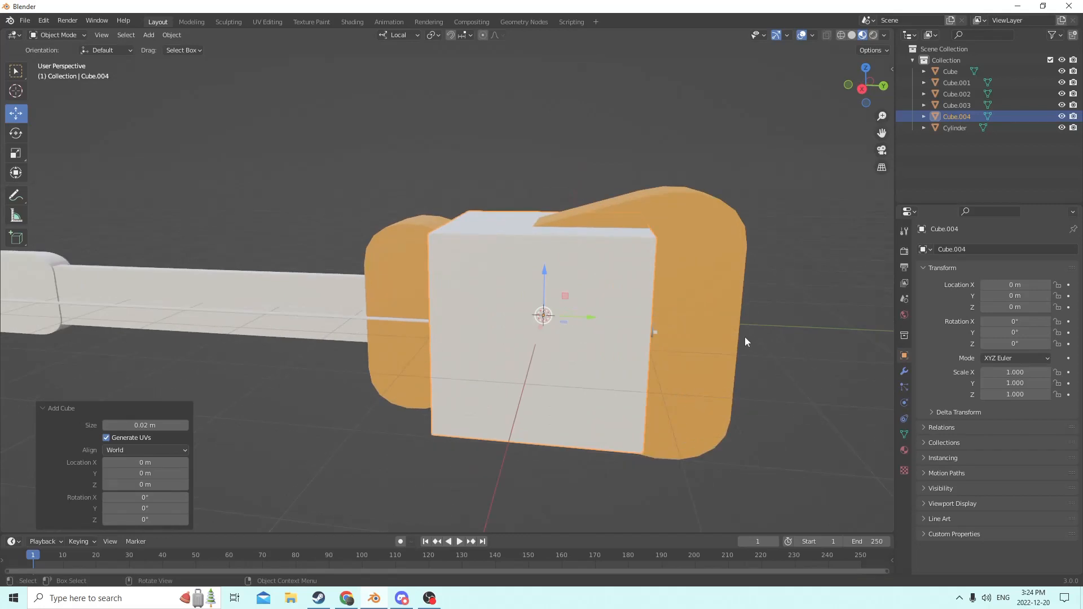
scroll(634, 312, down, 5)
middle_drag(633, 313, 626, 313)
In edit mode, bevel all the cube's edges with 6 segments and a width of about 0.0086 m to round it into a ball.
key(Tab)
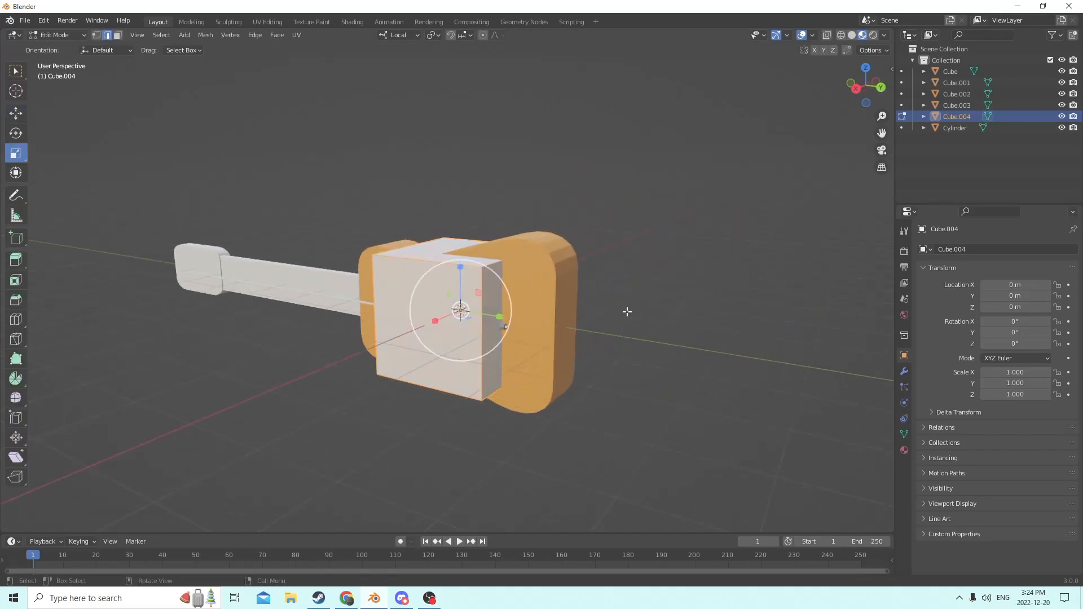
key(ctrl+b)
scroll(638, 313, up, 5)
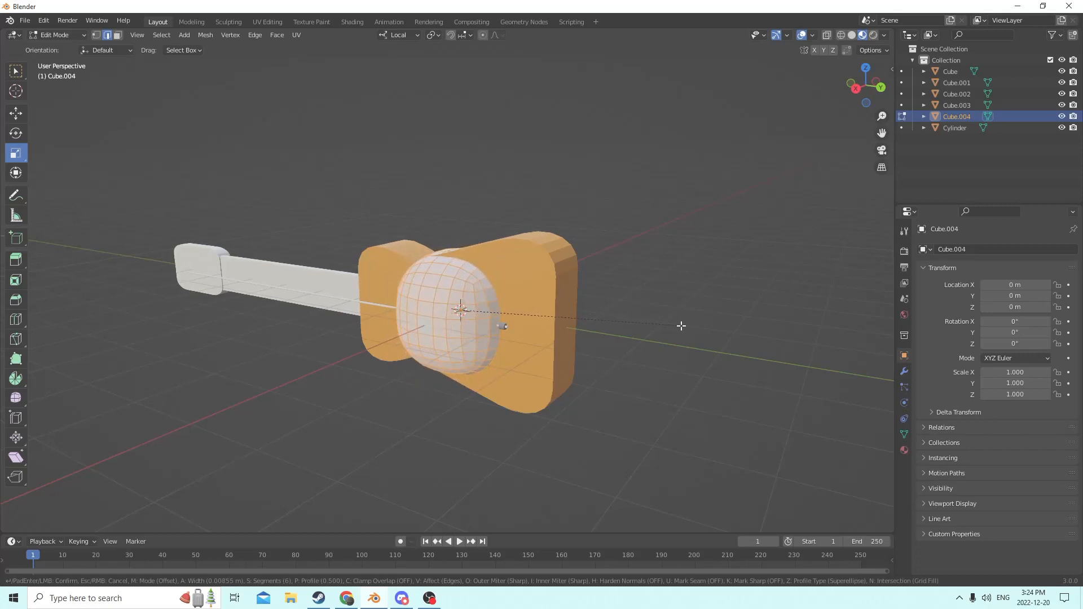
click(682, 326)
scroll(661, 324, up, 1)
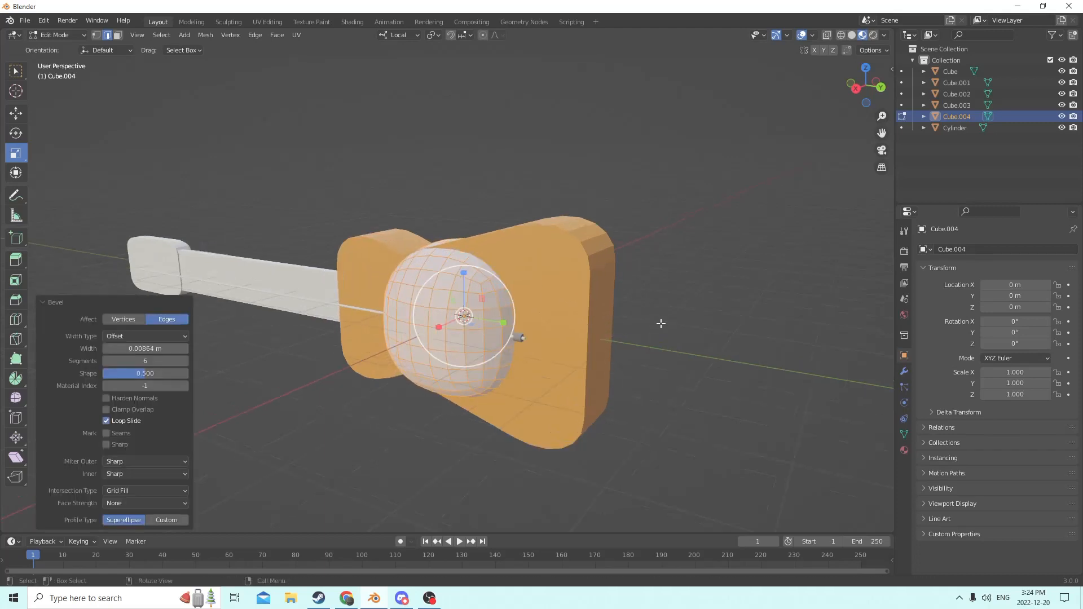
Move the rounded mesh about 0.0039 m along X, outward from the guitar body's front.
click(15, 113)
middle_drag(406, 209, 345, 215)
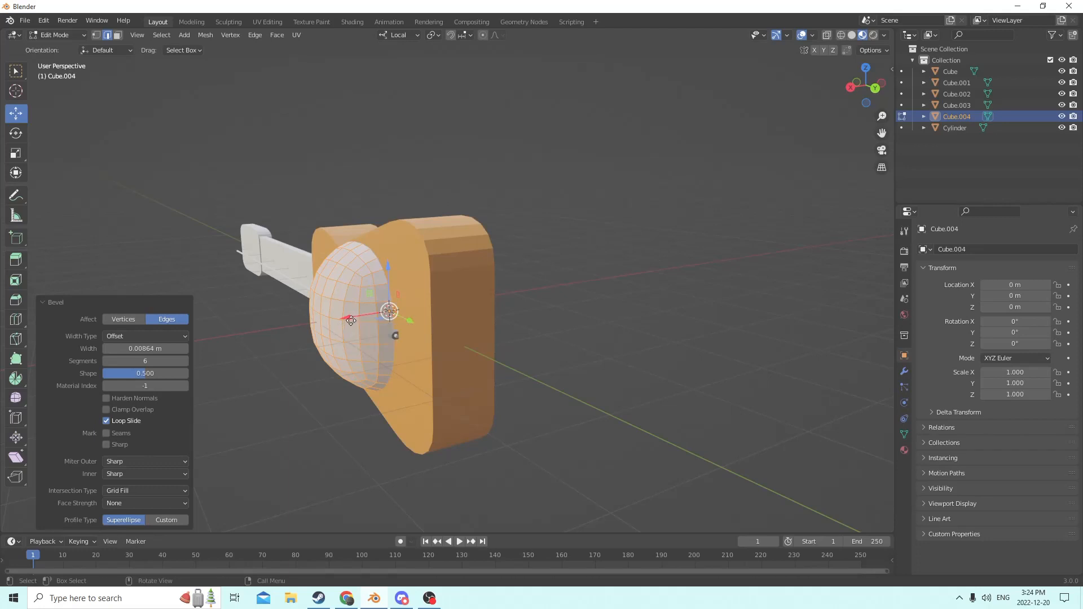
drag(355, 320, 327, 321)
middle_drag(327, 322, 682, 377)
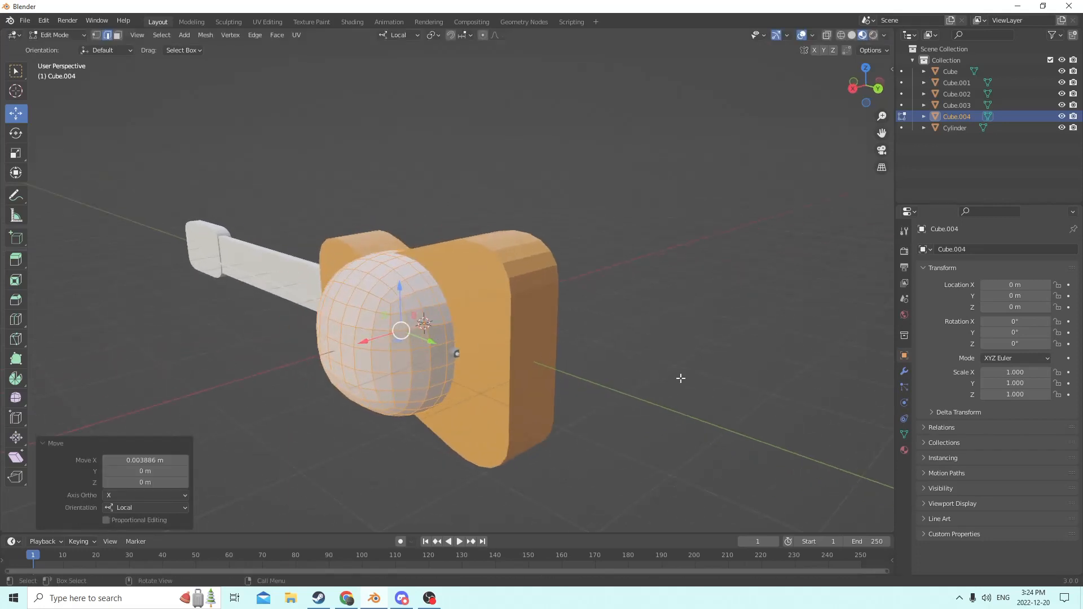
Try scaling the rounded mesh to about 0.157 of its size in edit mode, and undo that scaling.
key(s)
click(444, 335)
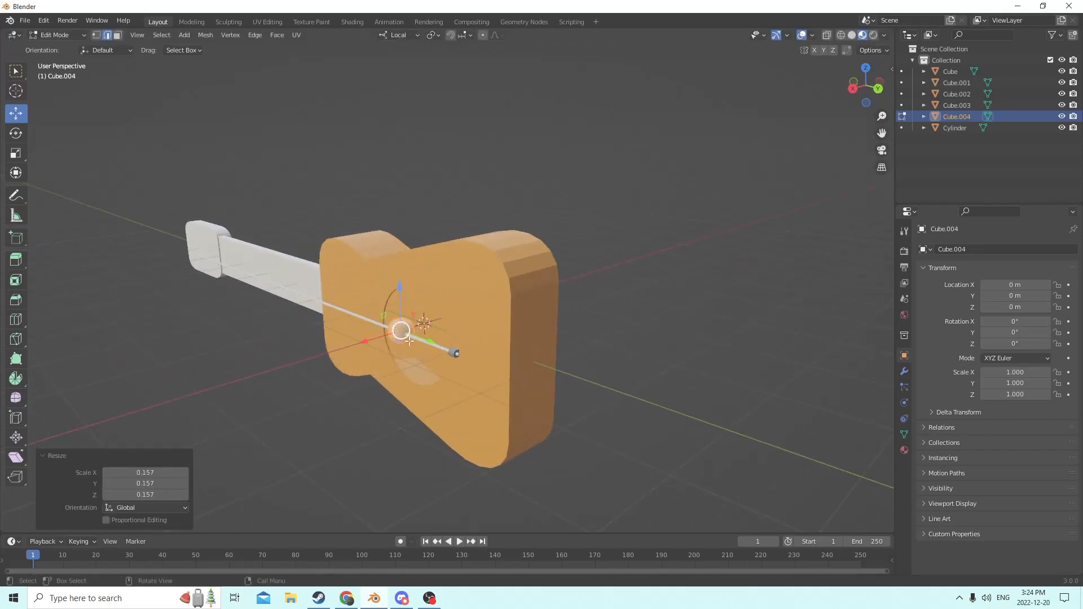
key(Tab)
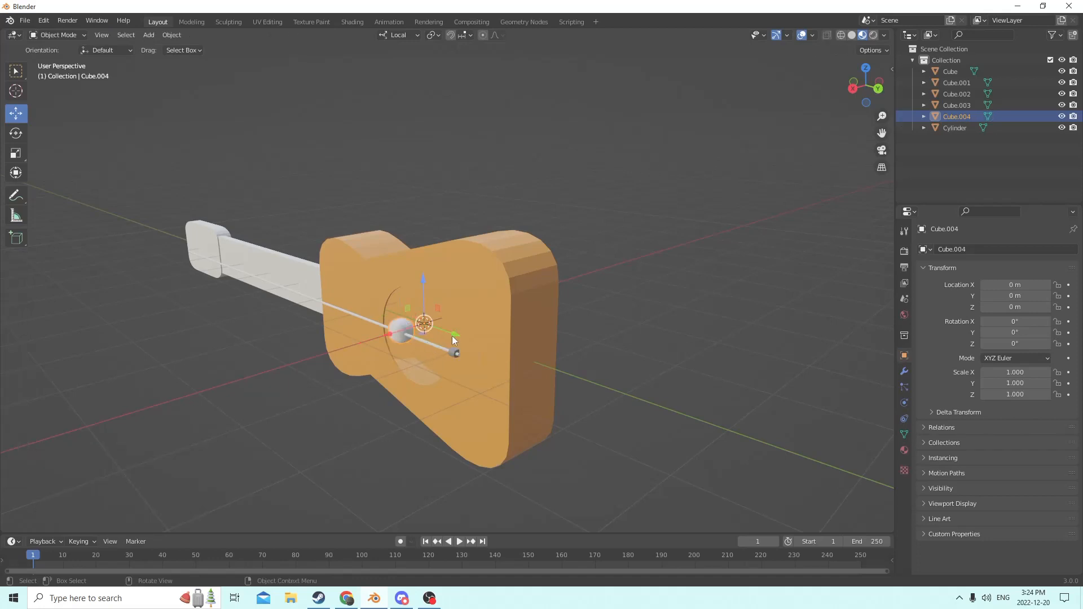
click(43, 20)
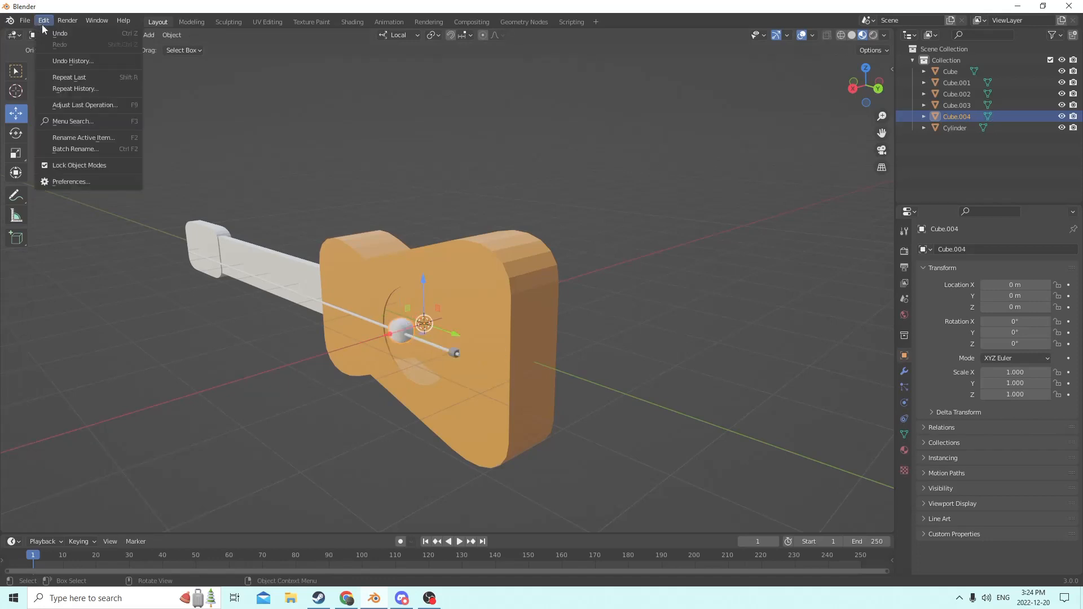
click(60, 33)
click(44, 20)
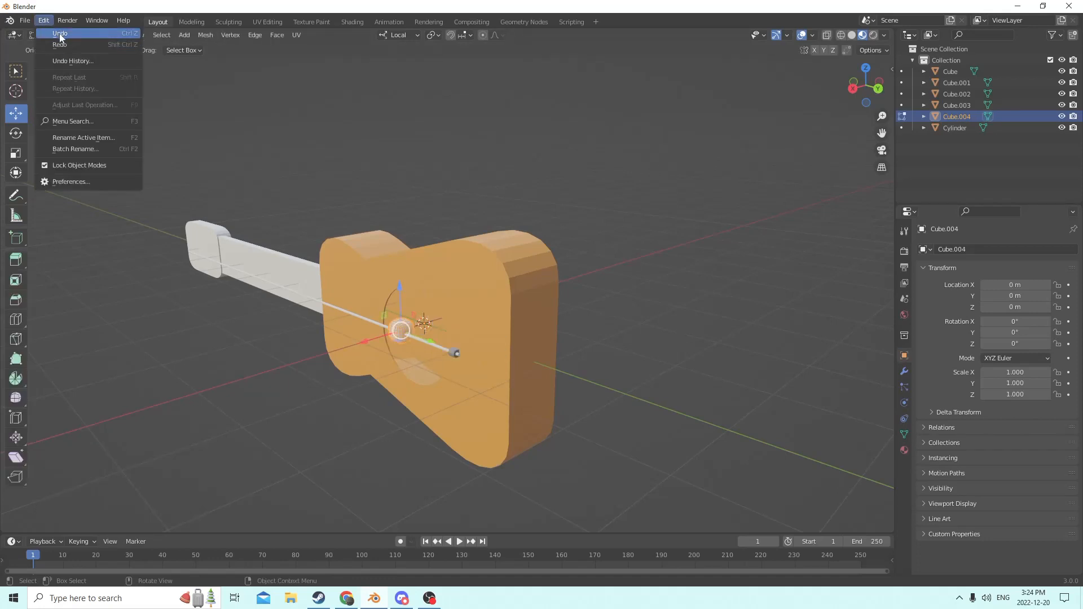
click(60, 44)
In object mode, scale the ball to about 0.284 and move it about 0.0098 m along Y and 0.0031 m along X.
middle_drag(576, 306, 590, 308)
key(Tab)
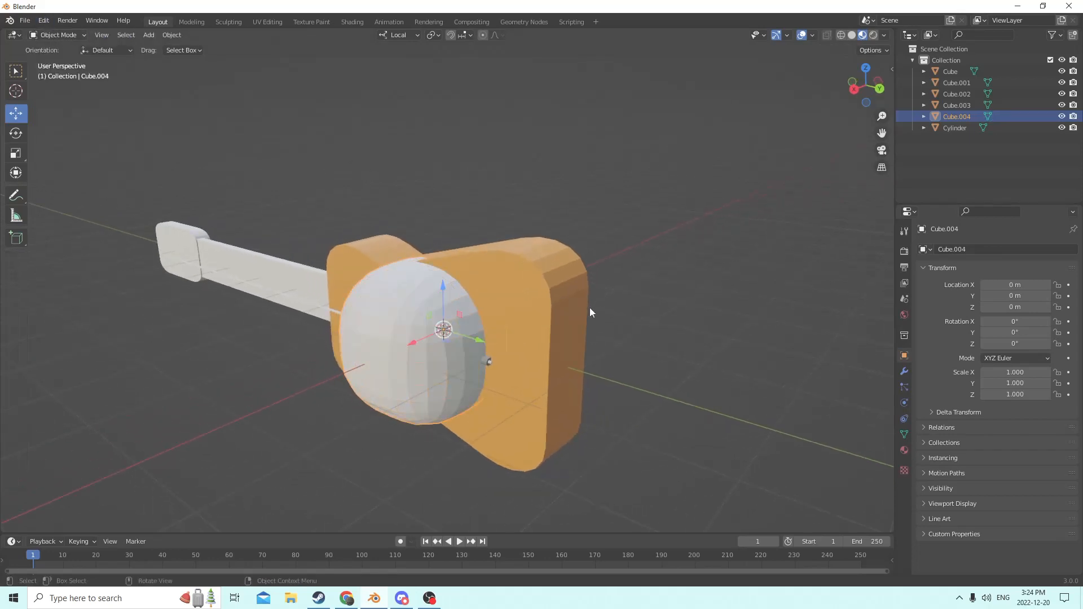
key(s)
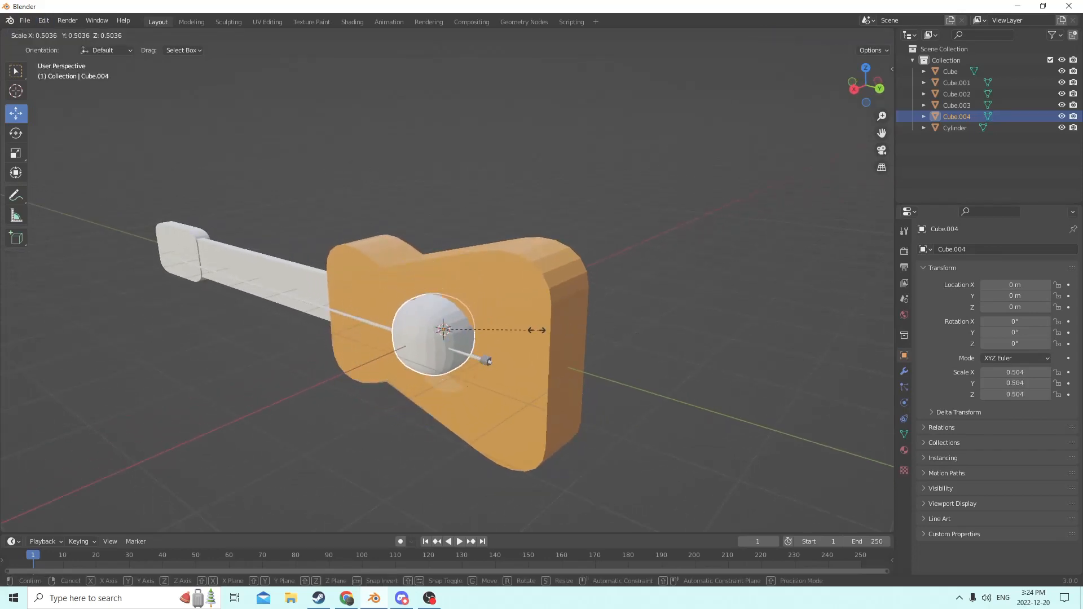
click(496, 330)
drag(475, 340, 538, 360)
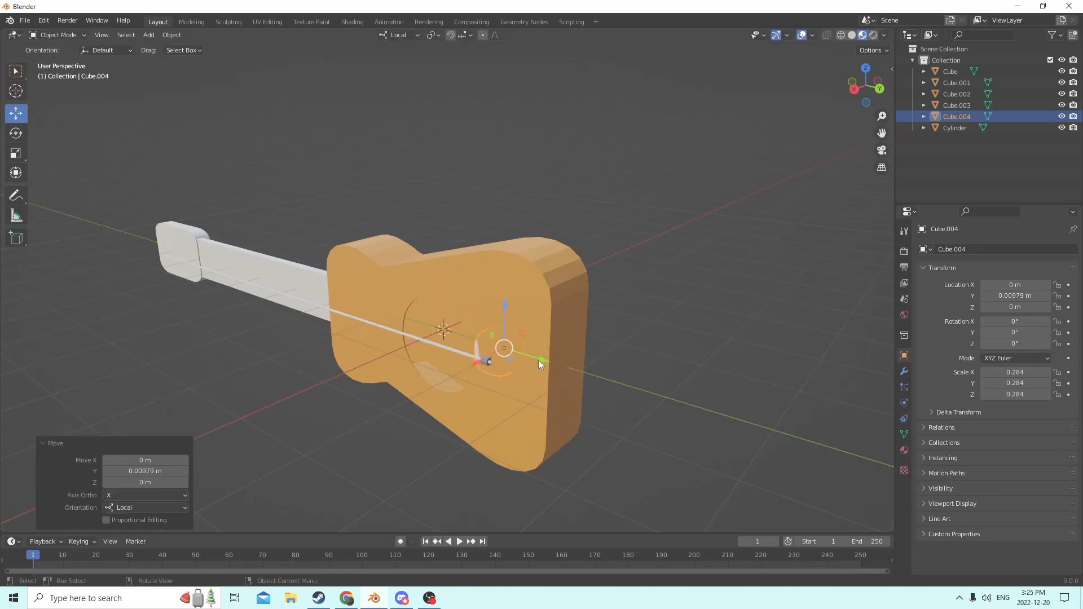
middle_drag(538, 360, 366, 357)
drag(366, 357, 319, 355)
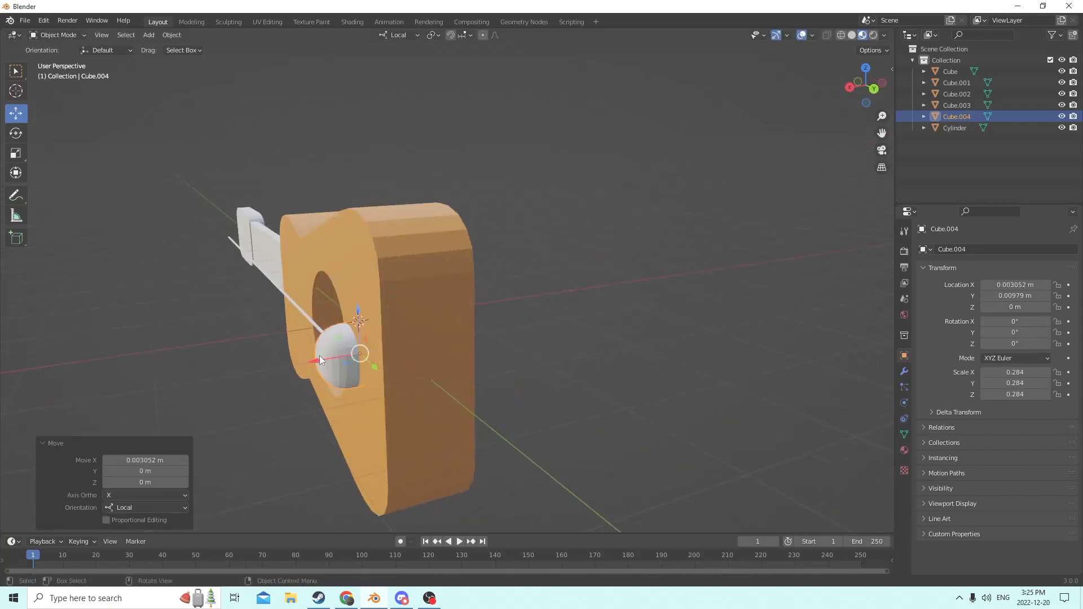
Shrink the ball further to an object scale of about 0.104.
middle_drag(319, 355, 424, 374)
key(s)
click(620, 375)
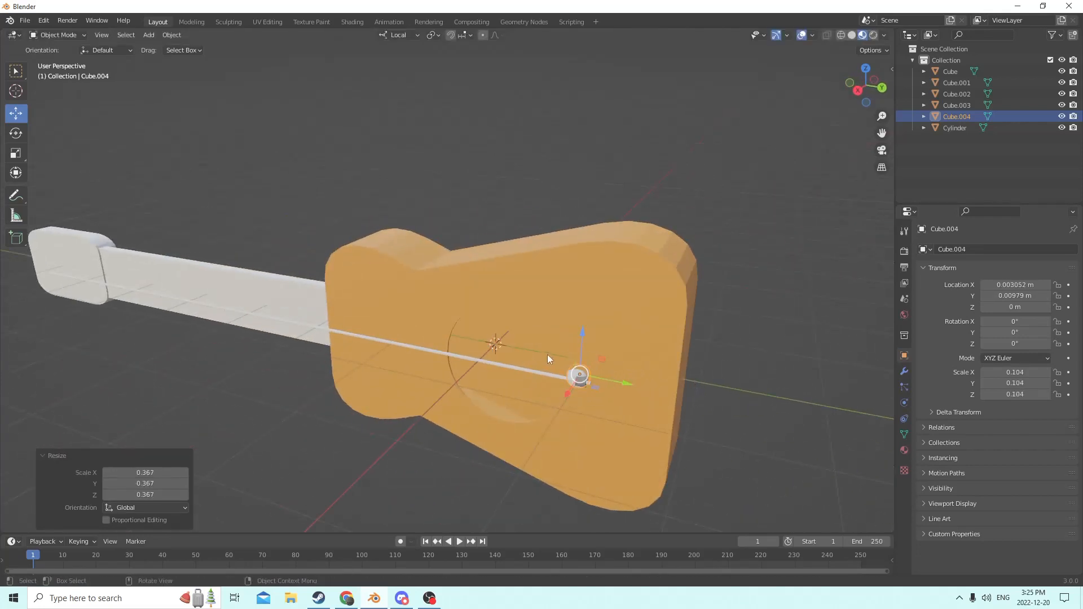
Move the ball past the string's end, about 0.0019 m along Y and 0.0009 m along X.
scroll(541, 350, up, 4)
middle_drag(522, 337, 492, 319)
drag(642, 346, 707, 354)
middle_drag(707, 354, 643, 372)
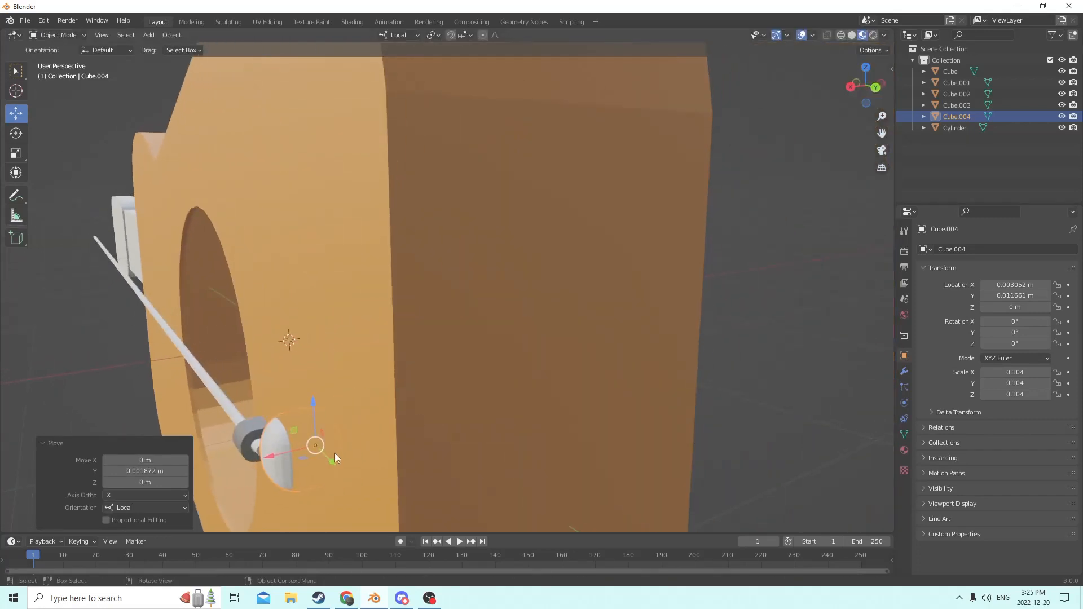
drag(272, 453, 238, 461)
Reduce the ball to an object scale of about 0.040.
middle_drag(238, 462, 613, 398)
scroll(665, 389, down, 4)
scroll(620, 396, up, 1)
key(s)
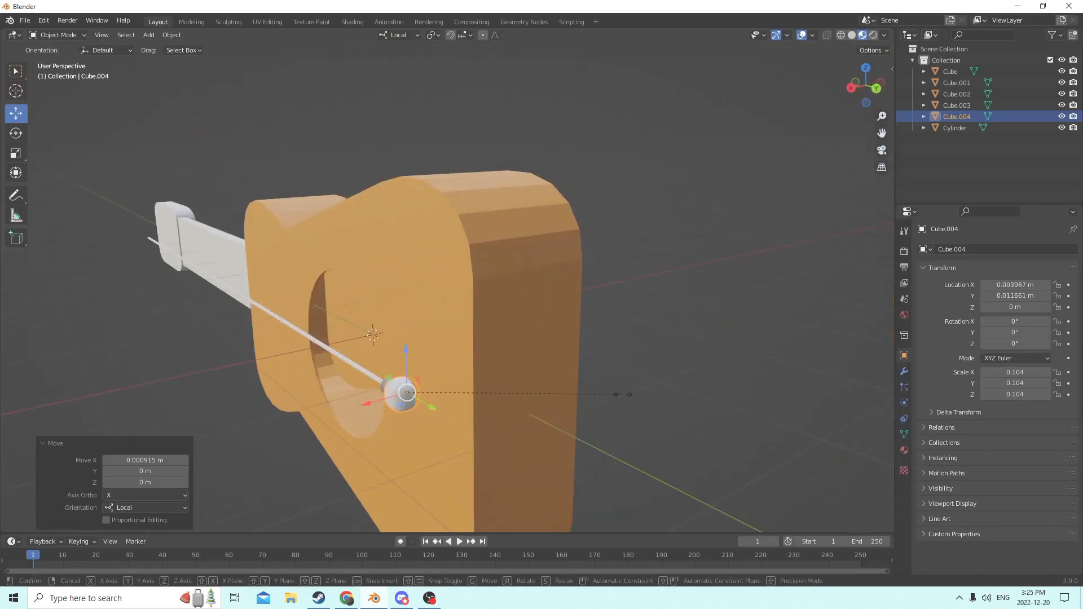
click(474, 393)
Nudge the ball toward the string's end, to about 0.0113 m in Y and -0.000075 m in Z.
scroll(472, 394, up, 3)
middle_drag(472, 393, 500, 295)
drag(555, 203, 553, 216)
middle_drag(553, 215, 570, 254)
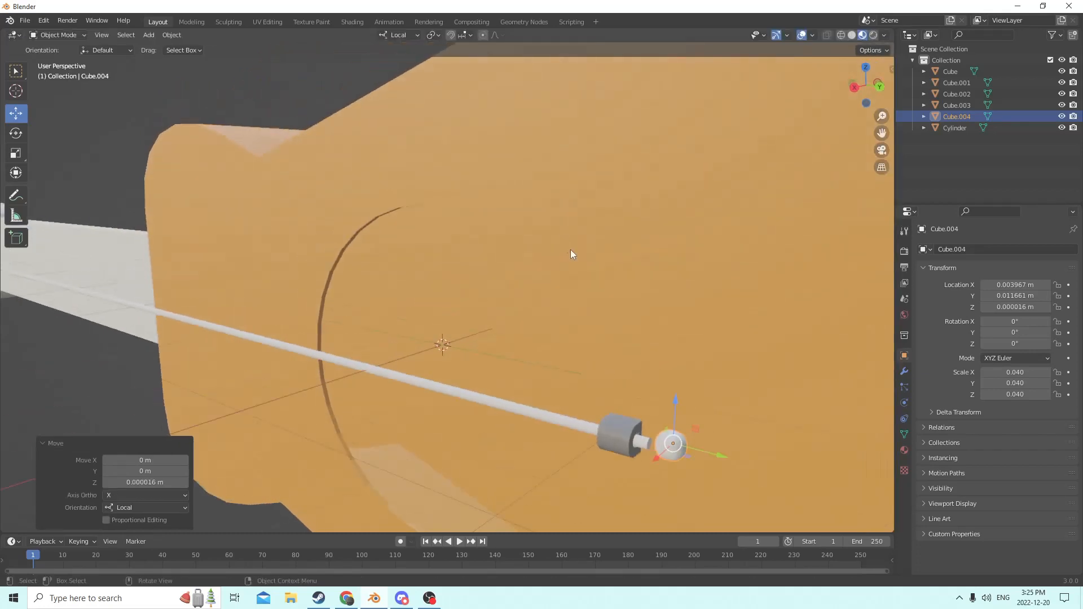
right_click(610, 312)
mouse_move(739, 313)
middle_down()
mouse_move(728, 302)
mouse_move(718, 316)
middle_up()
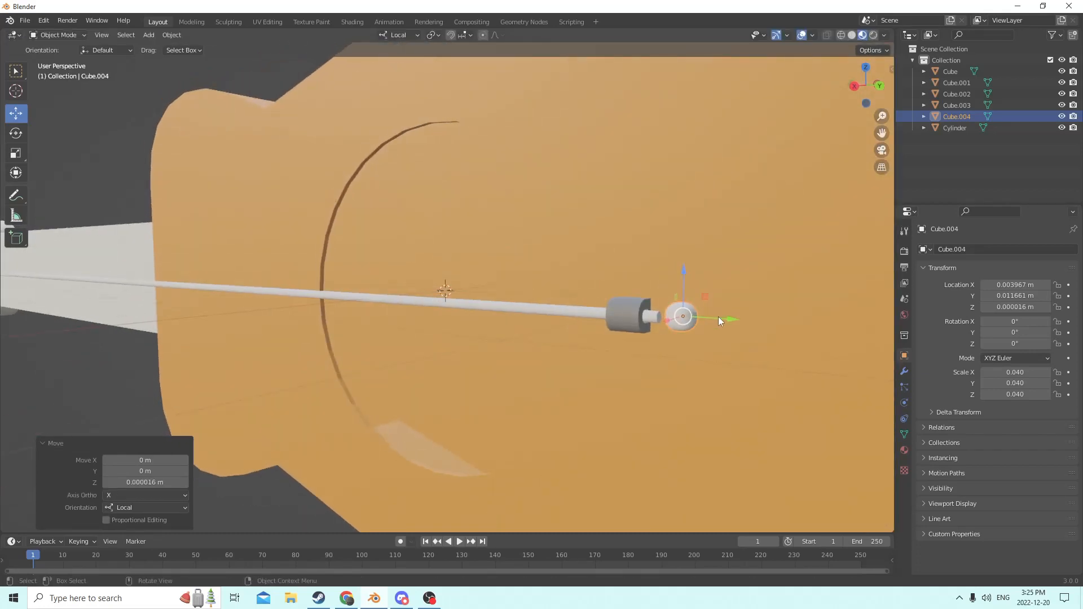
drag(694, 280, 688, 280)
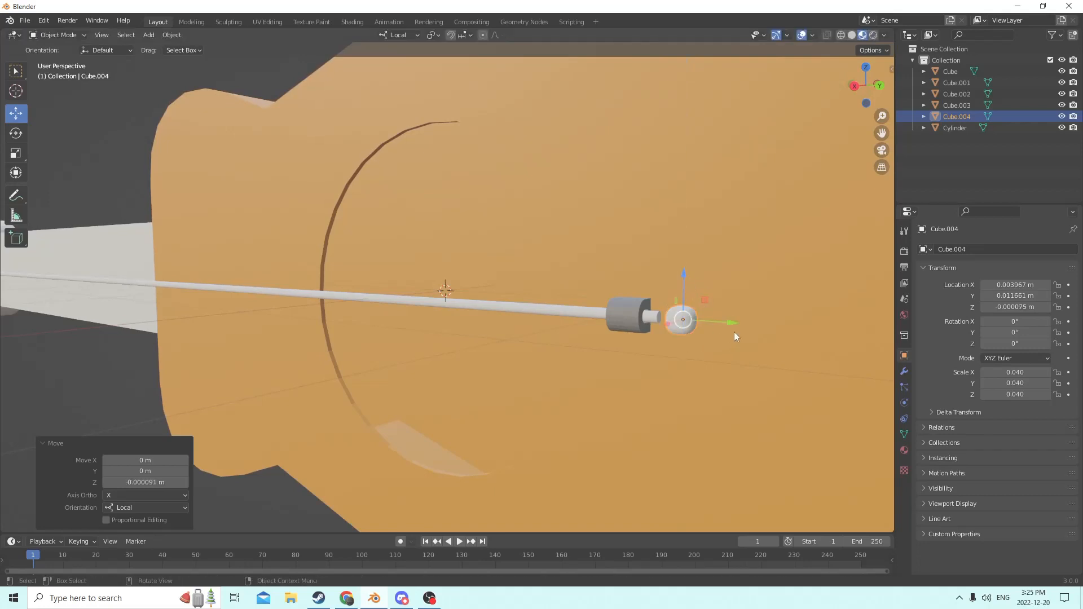
drag(731, 322, 715, 319)
middle_drag(715, 319, 694, 362)
scroll(699, 367, up, 2)
click(584, 377)
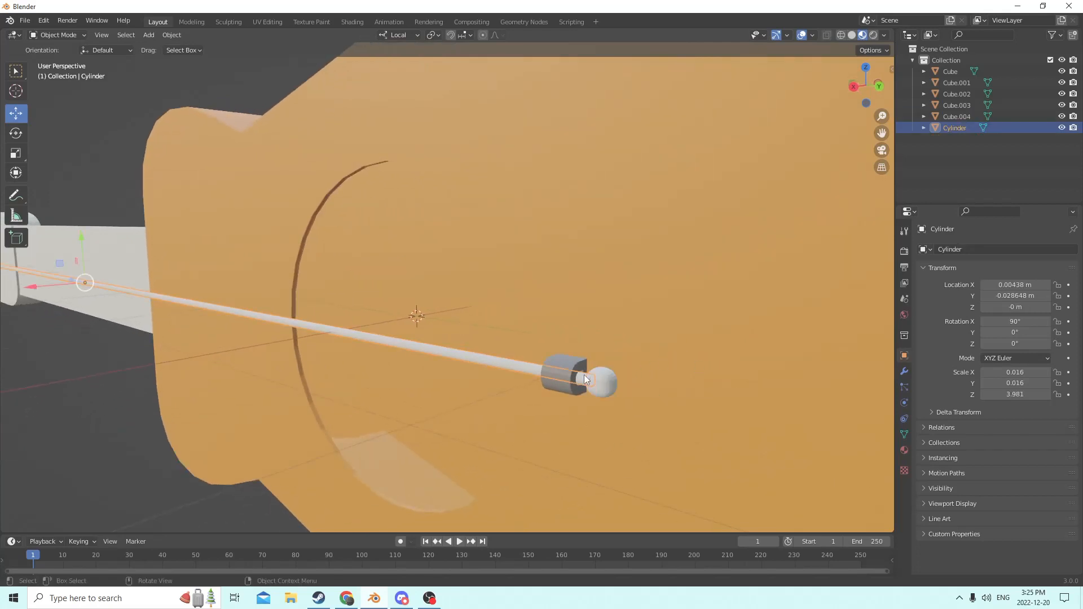
click(604, 383)
mouse_move(604, 384)
middle_down()
mouse_move(626, 380)
mouse_move(611, 377)
middle_up()
scroll(611, 377, up, 2)
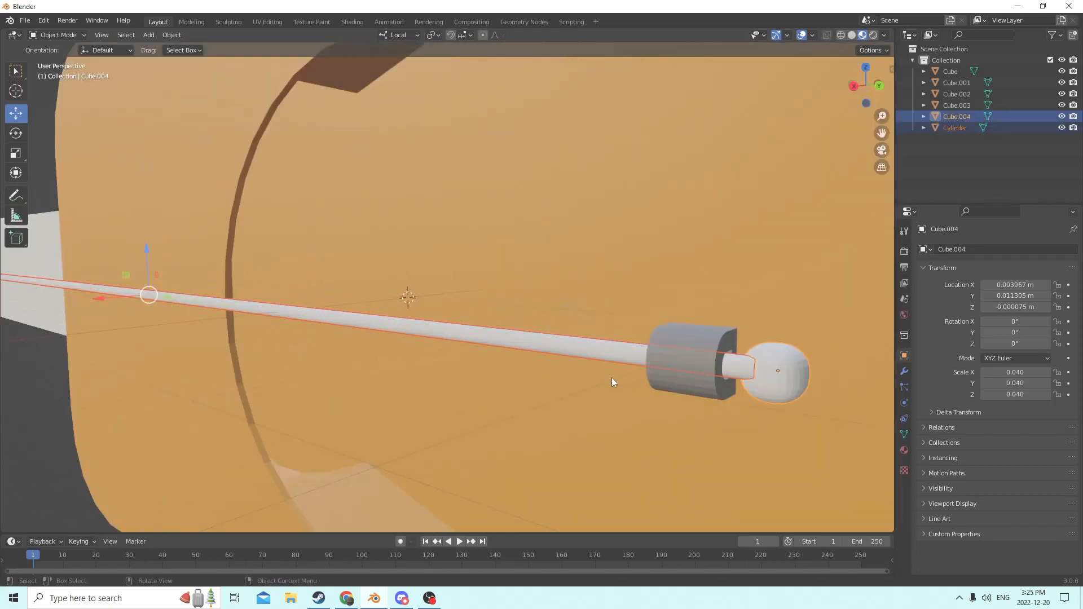
click(780, 372)
middle_drag(780, 371, 612, 365)
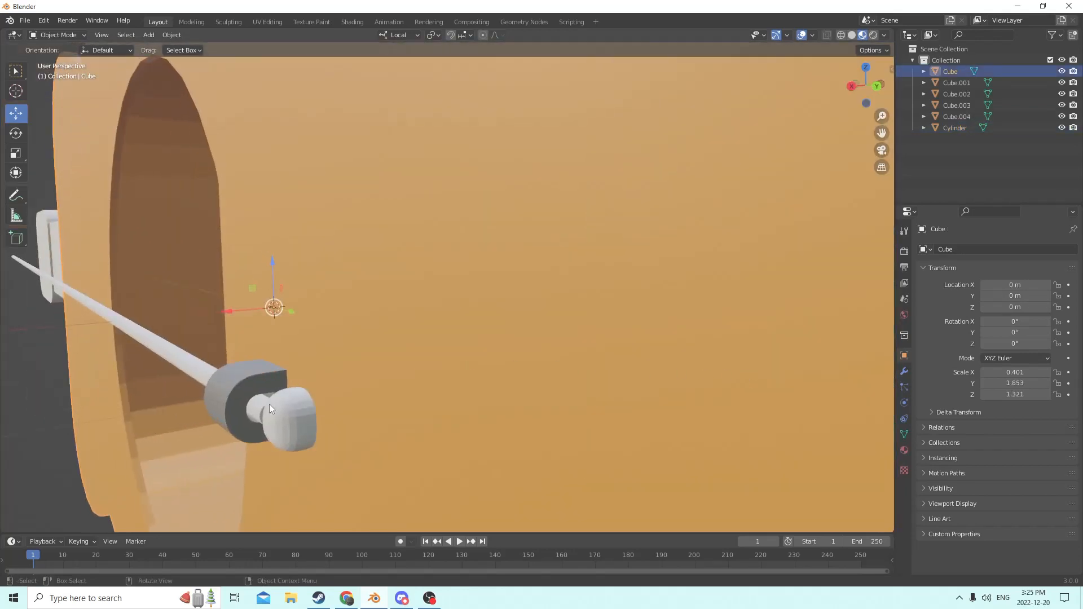
Move only the ball about 0.00019 m along X and reduce its object scale to about 0.028.
click(288, 411)
drag(278, 425, 329, 418)
key(s)
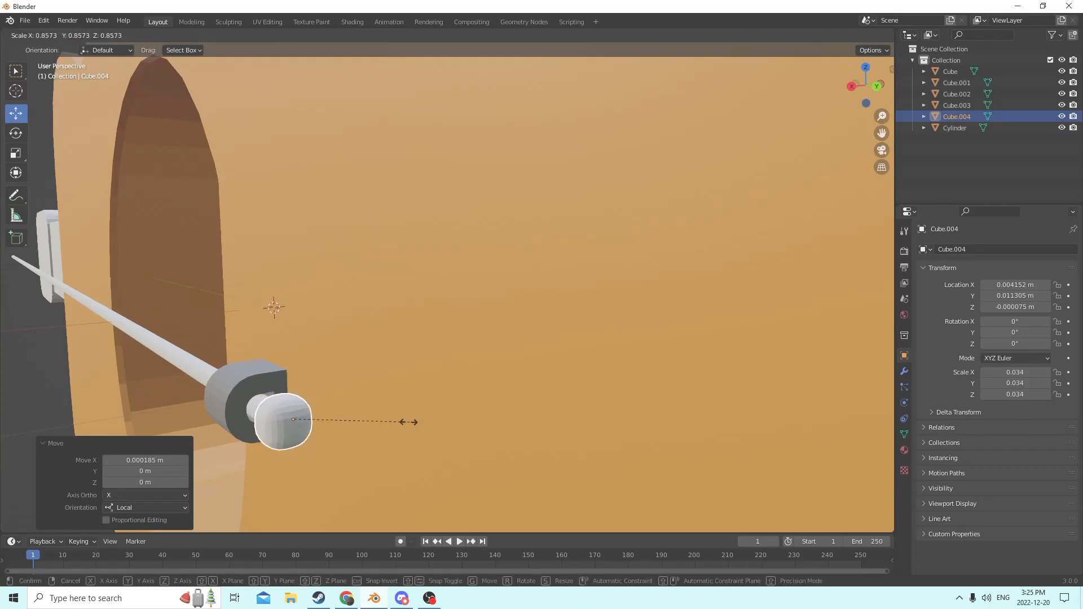
click(388, 418)
scroll(341, 418, up, 4)
scroll(539, 410, down, 3)
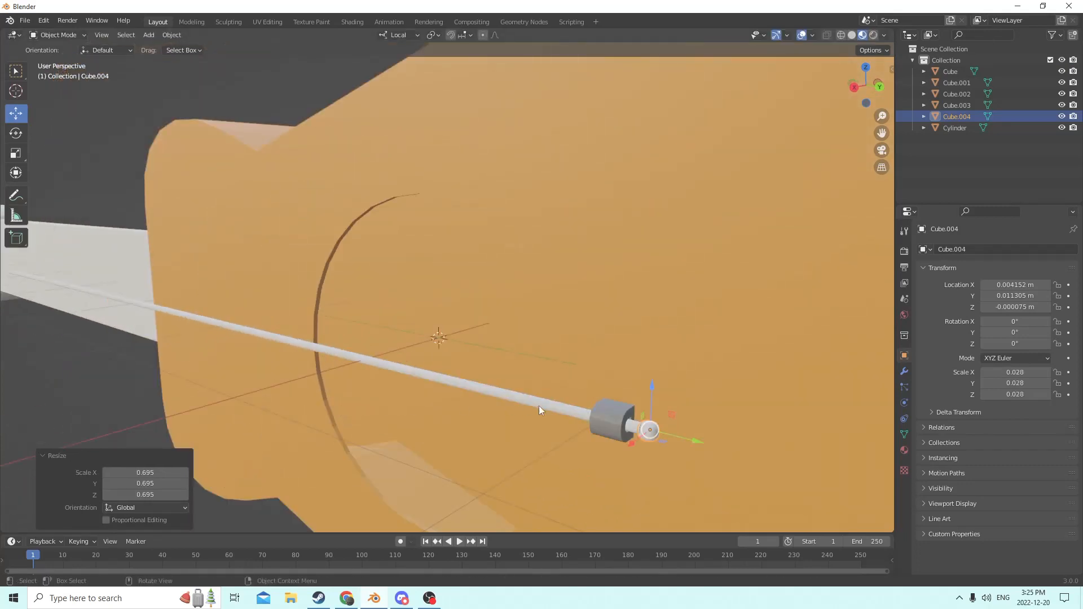
Nudge the ball about 0.0001 m back along Y onto the string's tip and raise it about 0.00007 m along Z.
drag(686, 433, 685, 436)
middle_drag(686, 436, 649, 420)
middle_drag(185, 340, 385, 257)
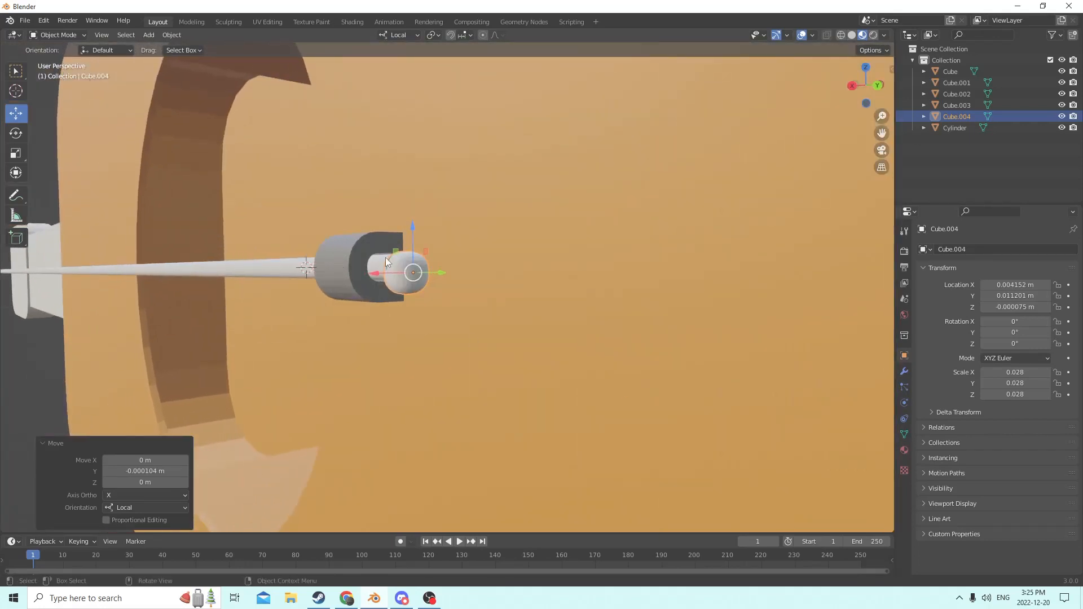
drag(406, 239, 412, 224)
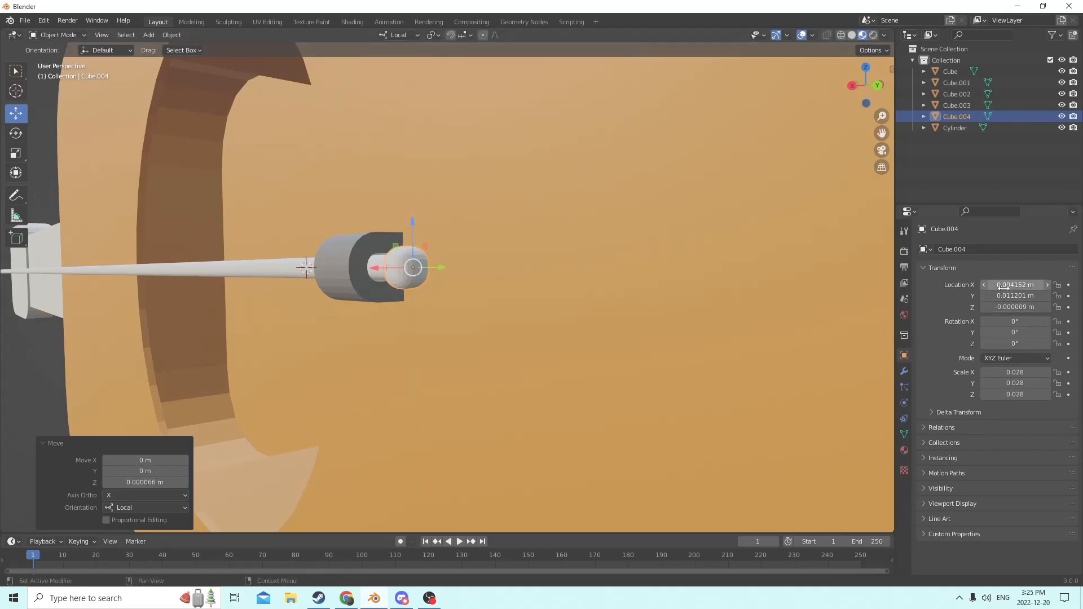
drag(411, 221, 412, 229)
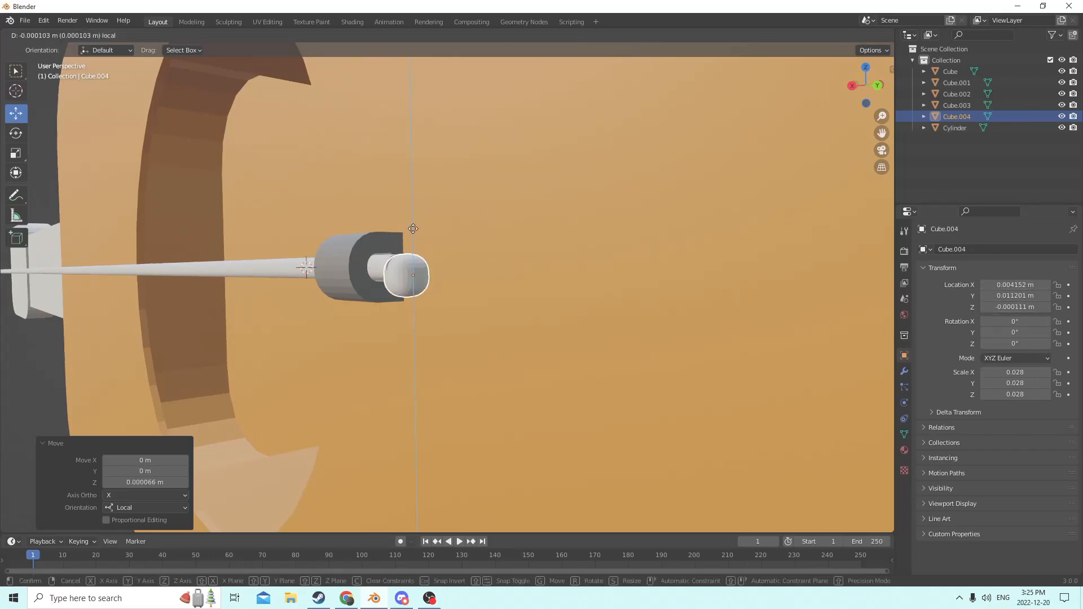
right_click(412, 228)
Set the ball's Z location to exactly 0 m.
double_click(997, 307)
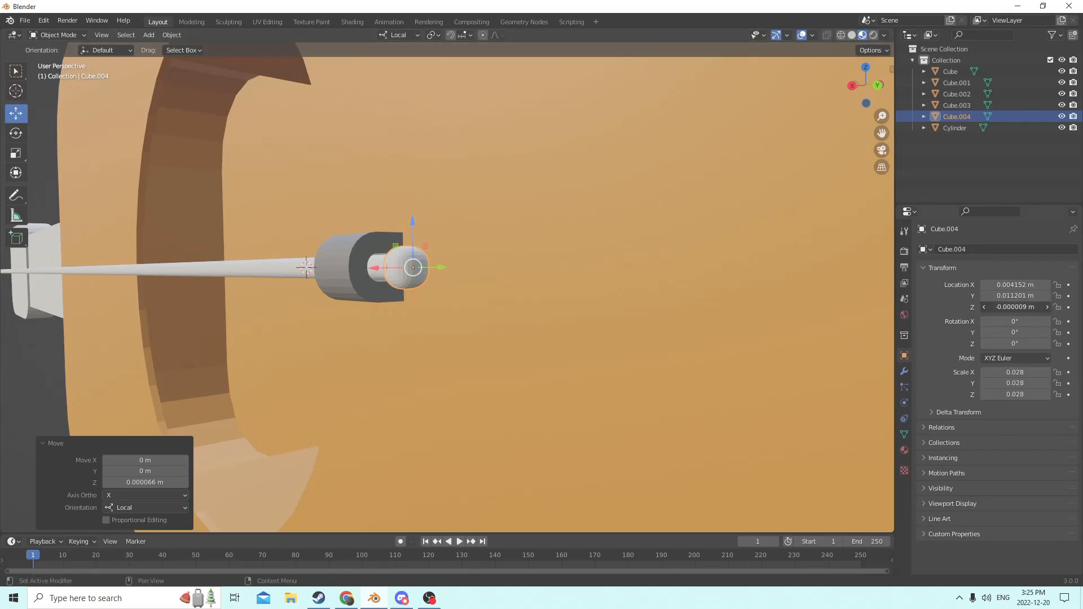
text(0)
key(Return)
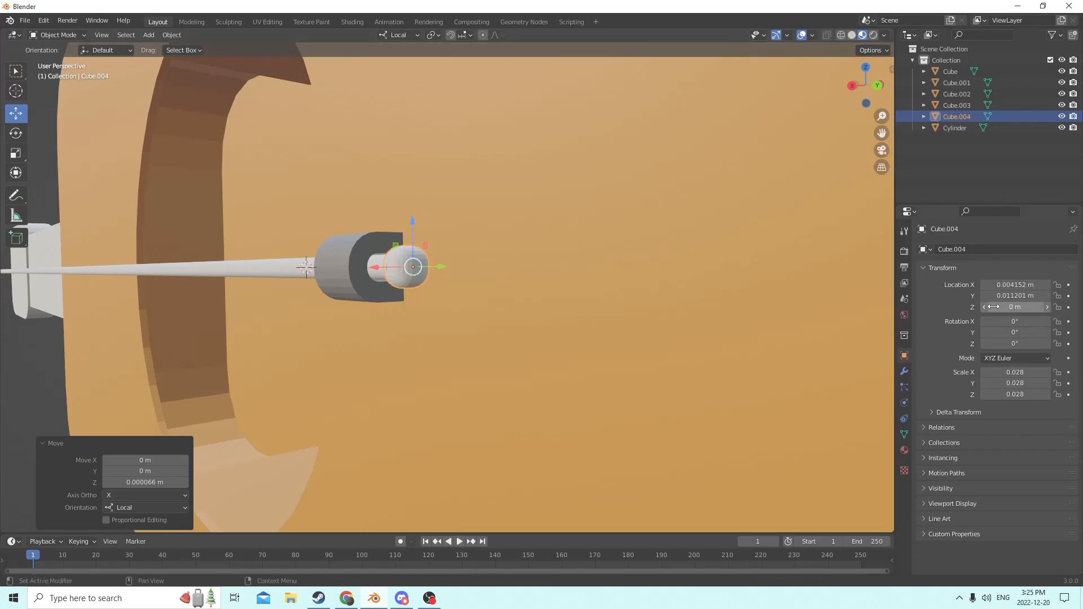
Join the string to the ball at its tip as one object, keeping the ball as the active object.
mouse_move(662, 294)
middle_down()
mouse_move(689, 296)
mouse_move(670, 299)
middle_up()
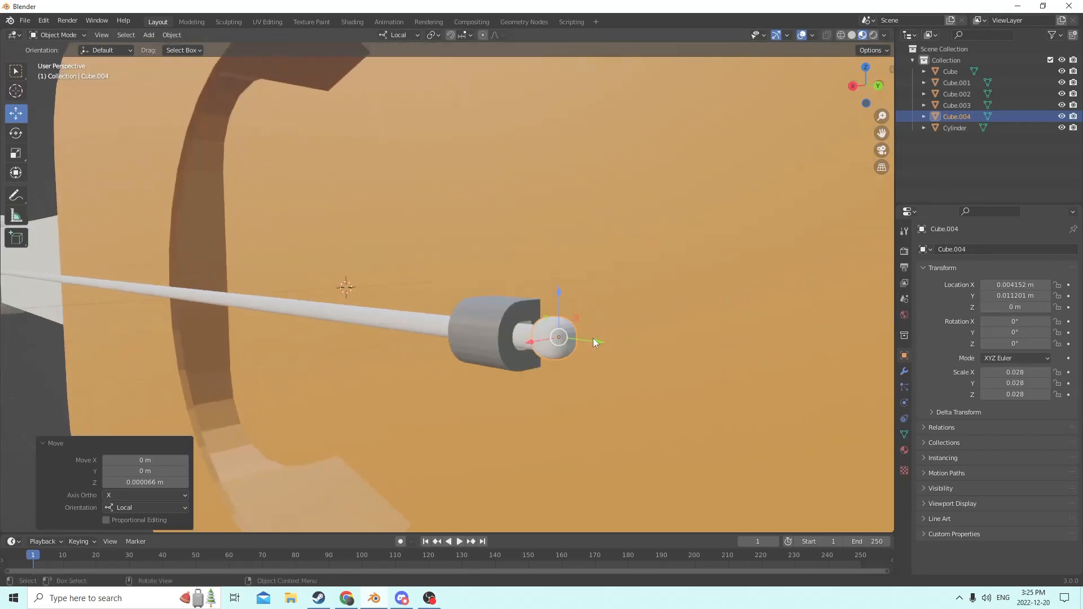
shift+click(527, 337)
middle_drag(526, 337, 537, 330)
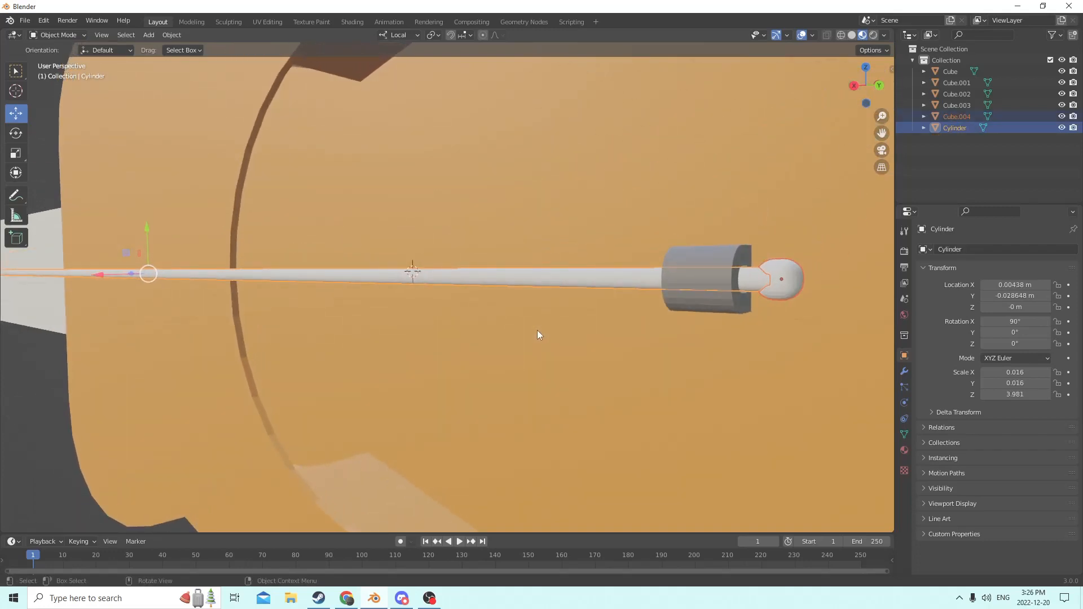
shift+click(782, 273)
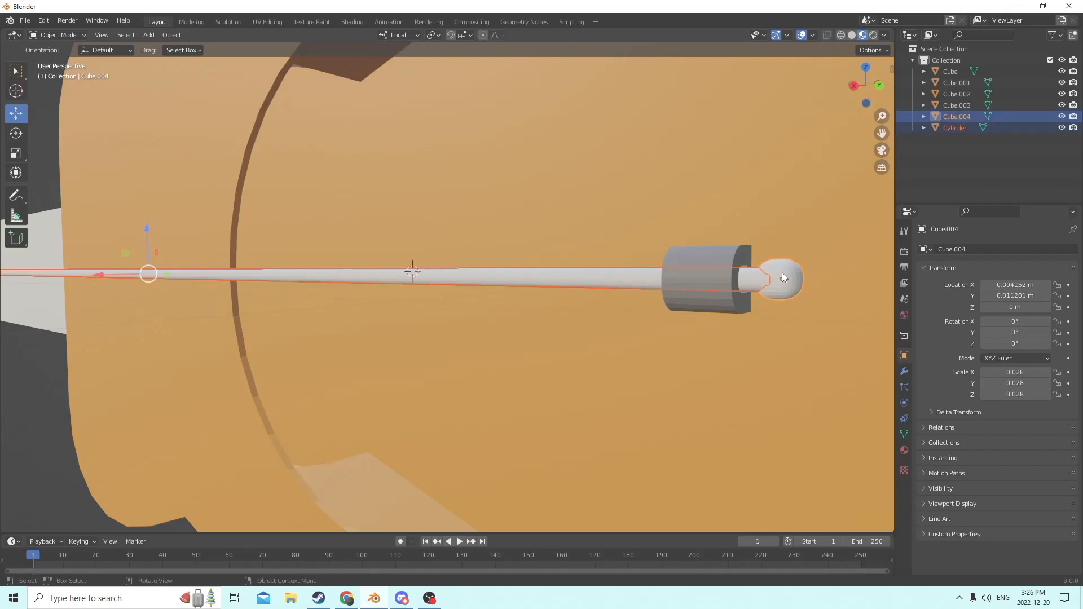
key(ctrl+j)
Move the joined string and ball about 0.00026 m along Y toward the headstock, seating the ball closer to the grey holder.
scroll(776, 280, down, 3)
middle_drag(775, 281, 868, 320)
scroll(816, 310, down, 4)
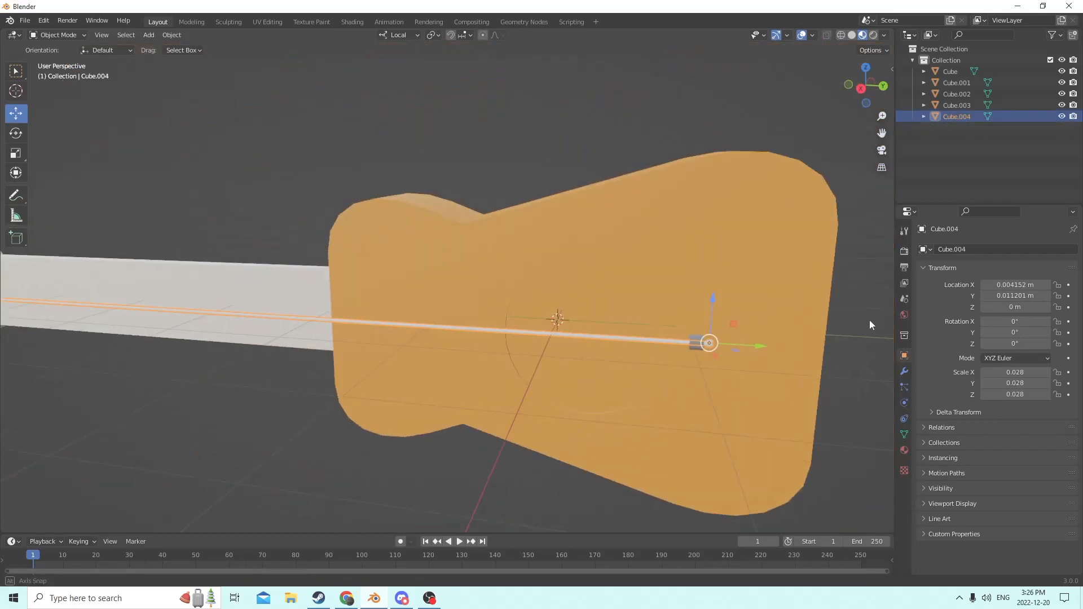
key(g)
key(y)
key(y)
click(753, 337)
scroll(751, 336, up, 5)
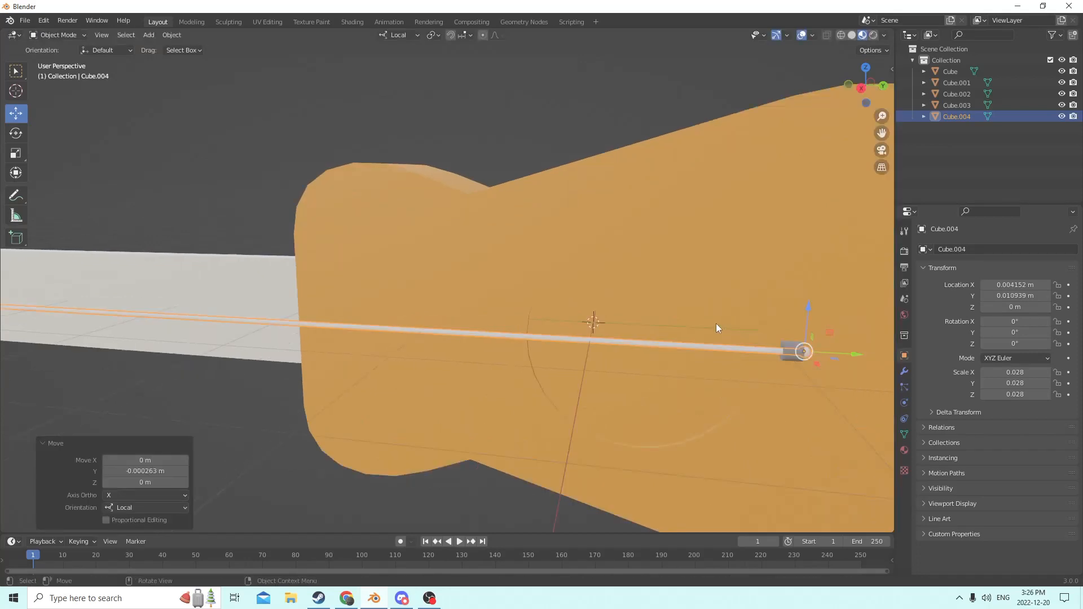
Join the grey holder with the string and ball, keeping the string as the active object.
mouse_move(686, 311)
middle_down()
mouse_move(648, 316)
mouse_move(718, 329)
mouse_move(689, 326)
middle_up()
click(782, 287)
middle_drag(780, 288, 746, 300)
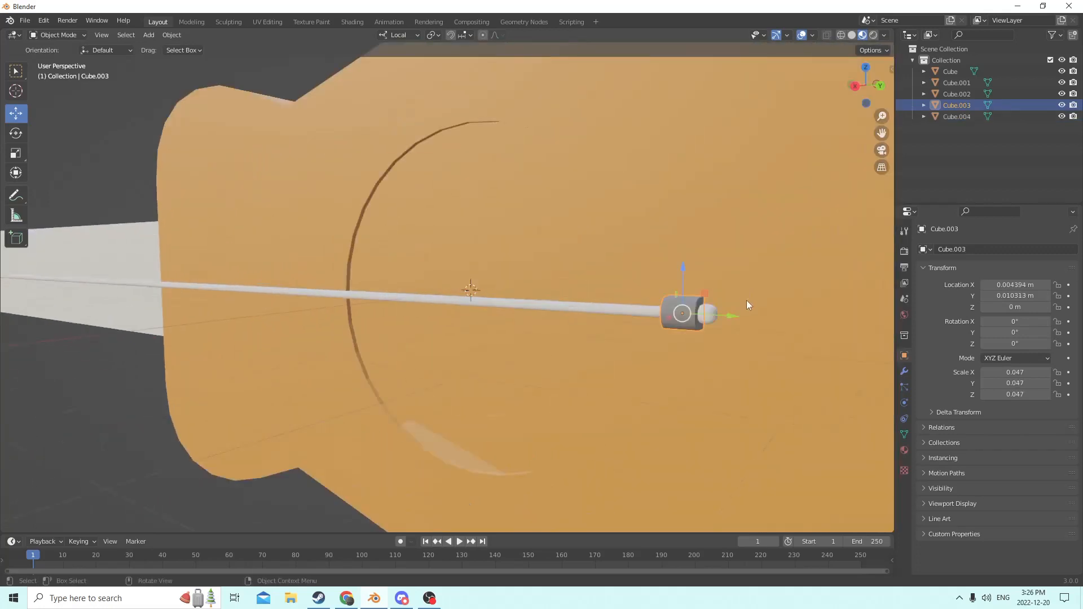
shift+click(706, 314)
key(ctrl+j)
Examine the joined string along the headstock, neck and body and around its holder.
scroll(704, 314, down, 2)
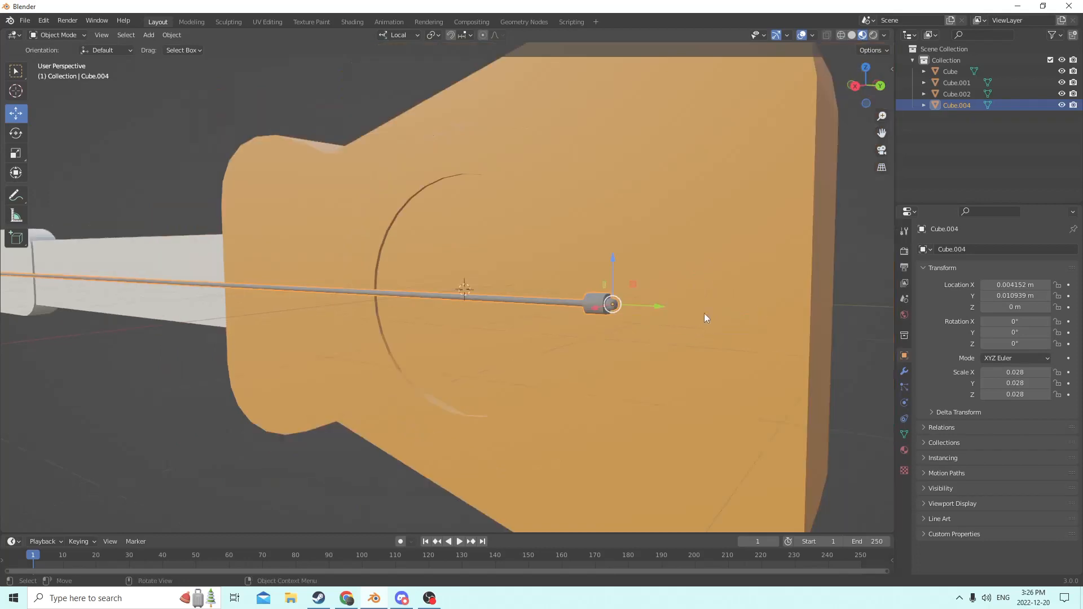
middle_drag(597, 311, 676, 313)
scroll(661, 314, down, 3)
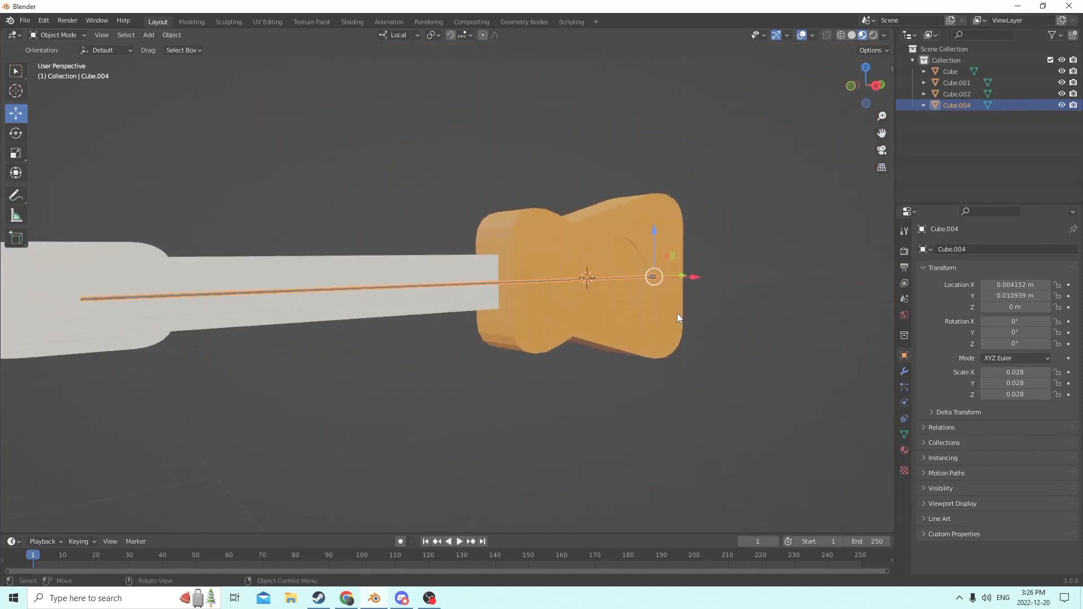
middle_drag(550, 308, 513, 315)
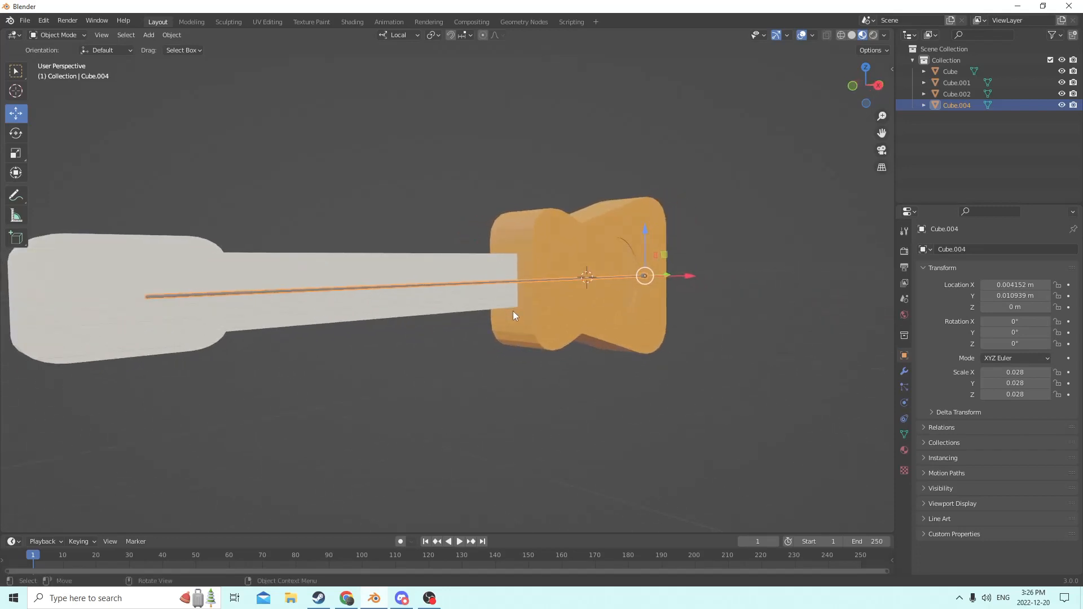
middle_drag(513, 311, 511, 317)
drag(877, 137, 1035, 102)
scroll(610, 222, up, 2)
middle_drag(547, 228, 475, 272)
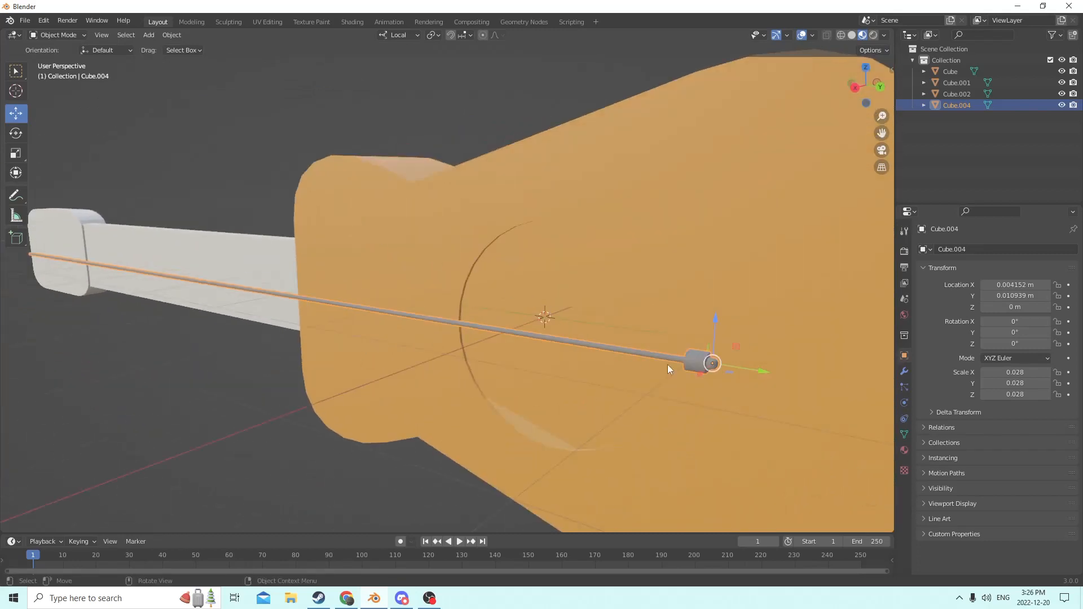
click(709, 364)
click(706, 367)
click(702, 364)
click(714, 363)
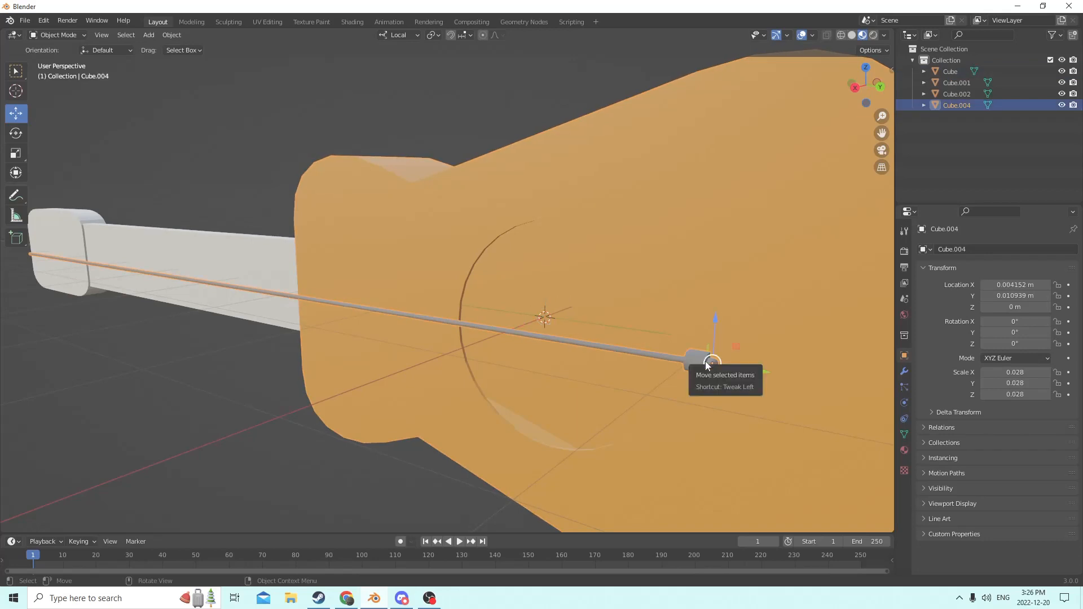
Duplicate the string in place and raise the copy about 0.00101 m along Z.
scroll(706, 363, down, 6)
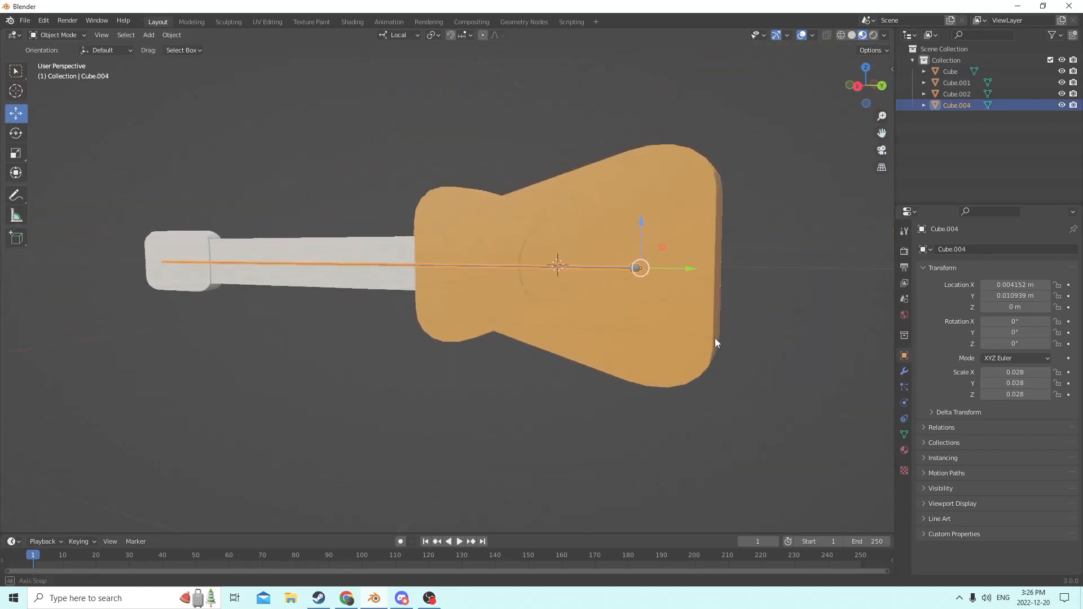
key(shift+d)
right_click(705, 320)
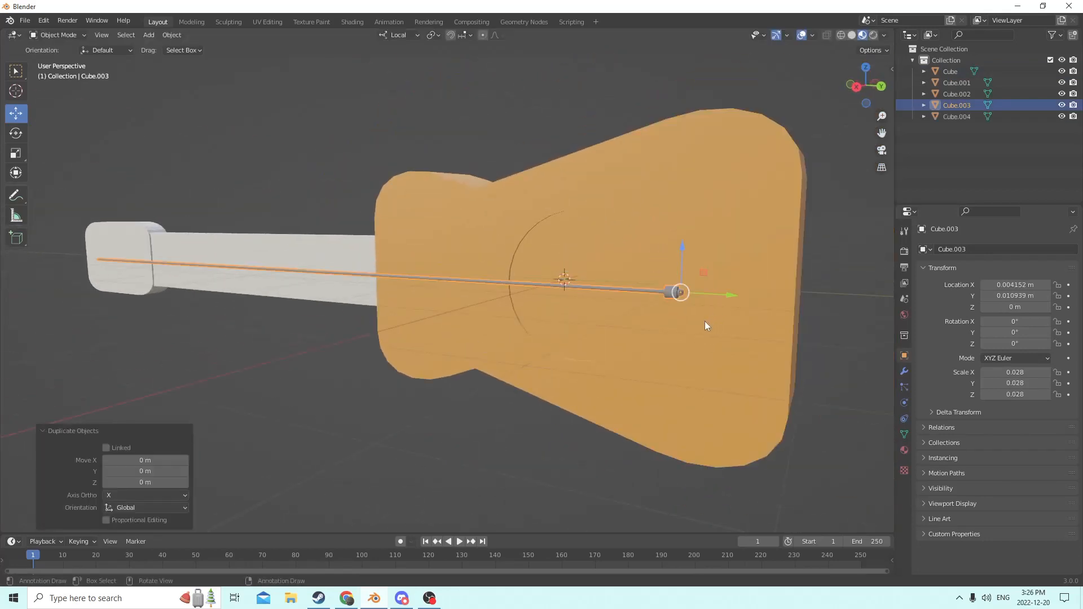
middle_drag(705, 320, 588, 246)
drag(597, 269, 600, 253)
middle_drag(600, 259, 602, 249)
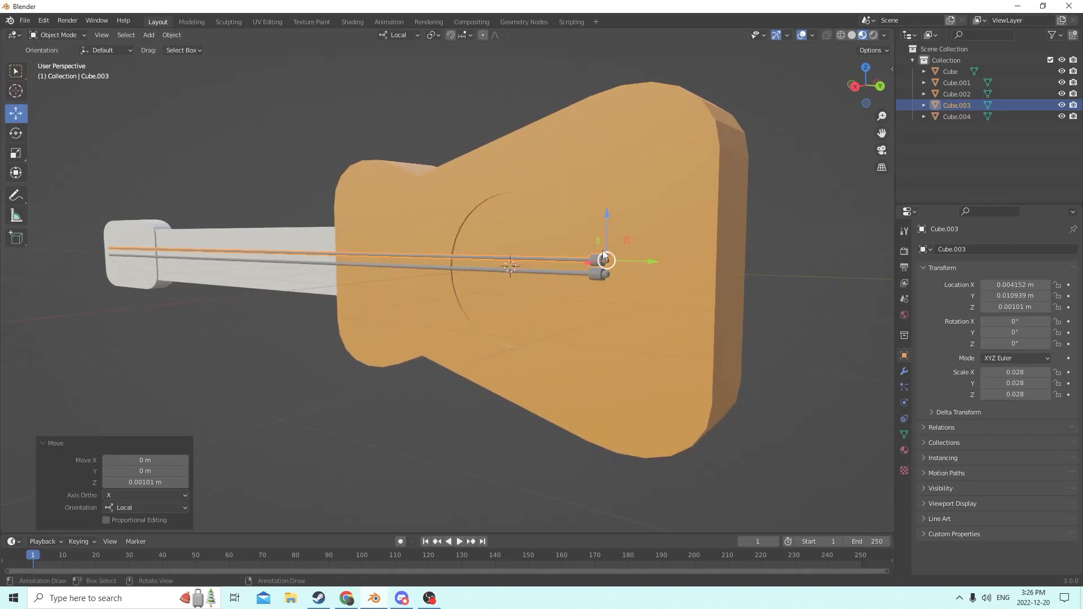
Duplicate the raised second string and move the new copy about 0.00107 m further up along Z.
key(shift+d)
right_click(615, 237)
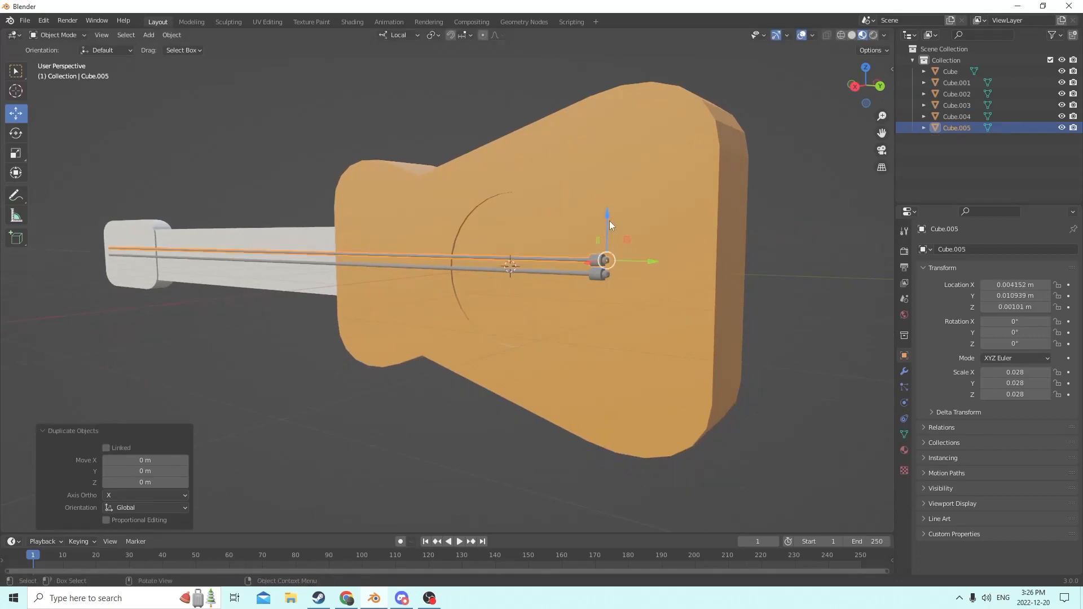
drag(609, 225, 607, 194)
scroll(614, 246, up, 2)
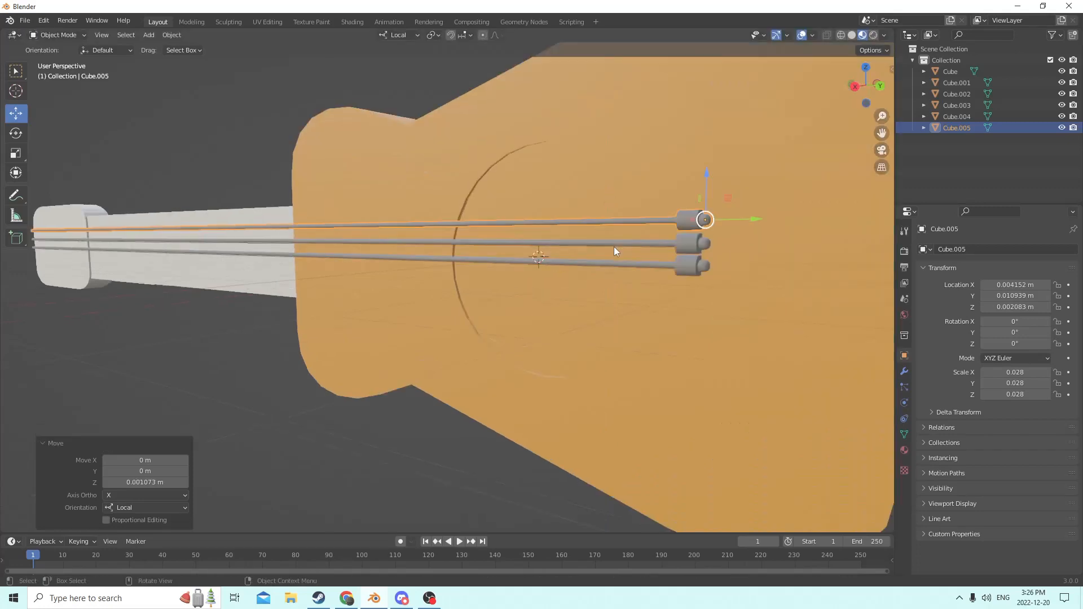
Raise the middle of the three strings about 0.00005 m along Z to even out the spacing.
middle_drag(601, 255, 606, 259)
click(736, 282)
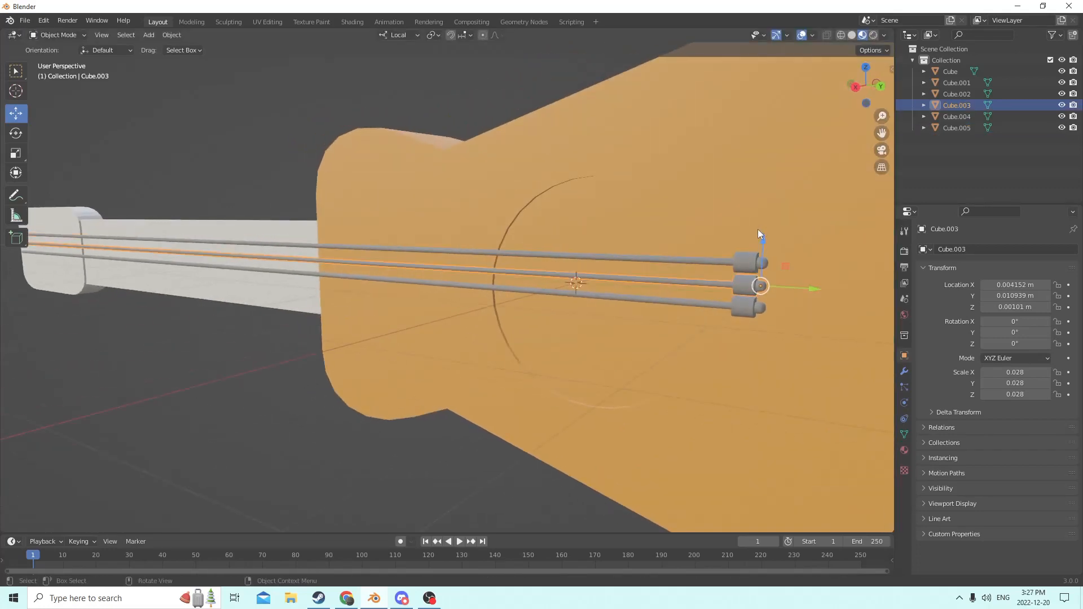
drag(762, 242, 761, 236)
middle_drag(756, 235, 751, 236)
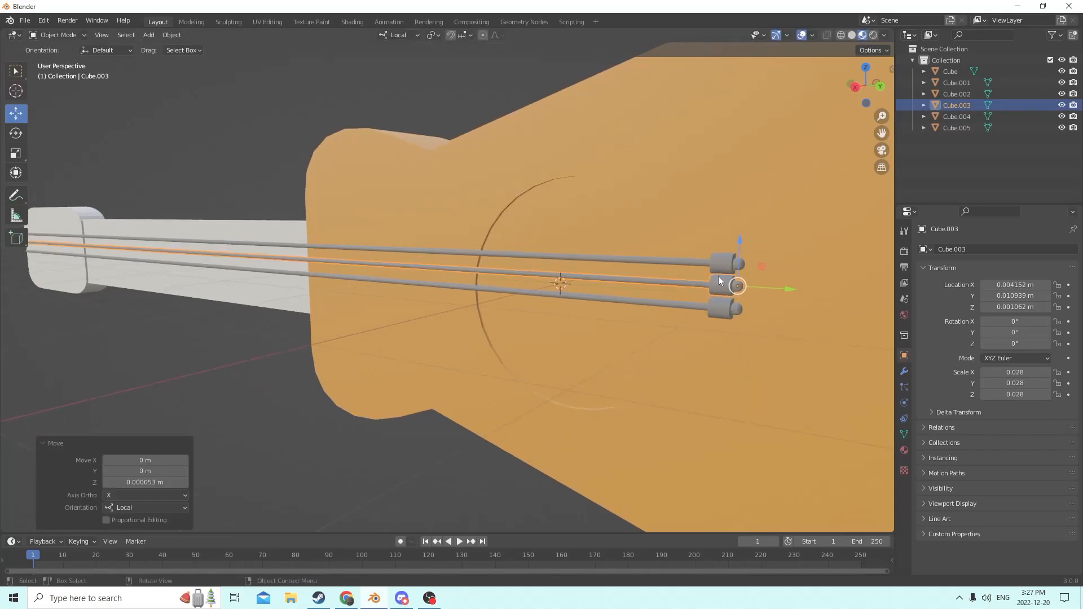
Duplicate the middle of the three strings in place and set the copy's Z location to -0.001062 m.
key(shift+d)
key(Escape)
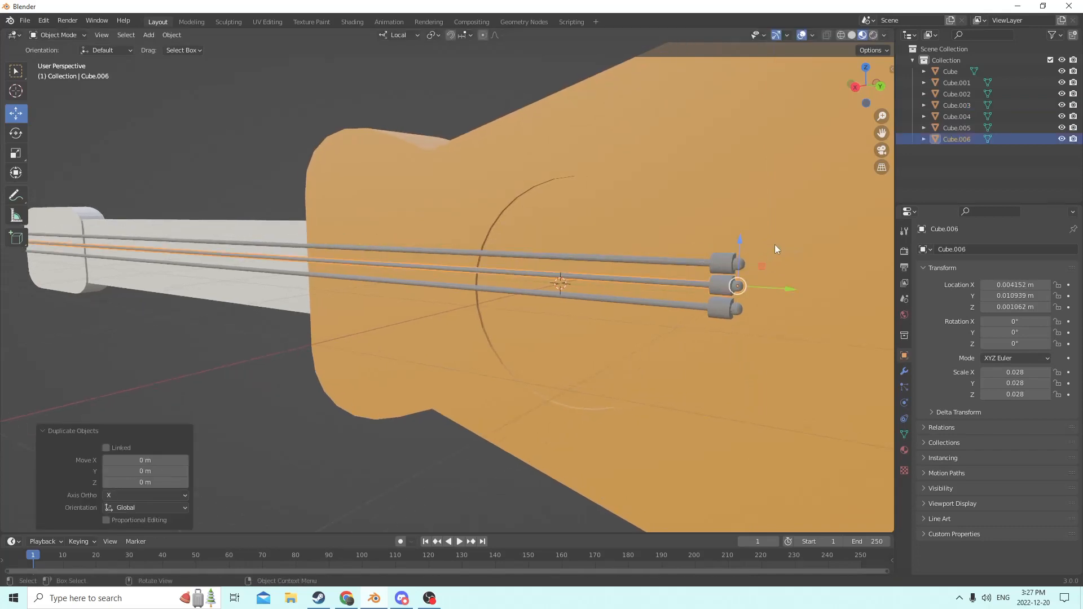
drag(738, 243, 747, 204)
key(Escape)
double_click(995, 307)
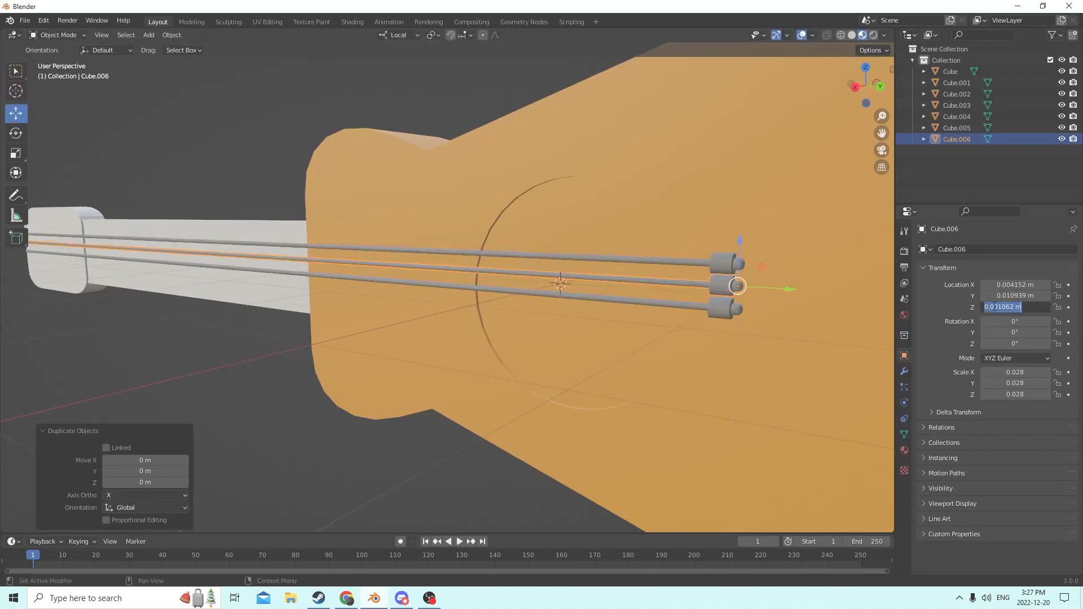
click(984, 308)
text(-)
key(Return)
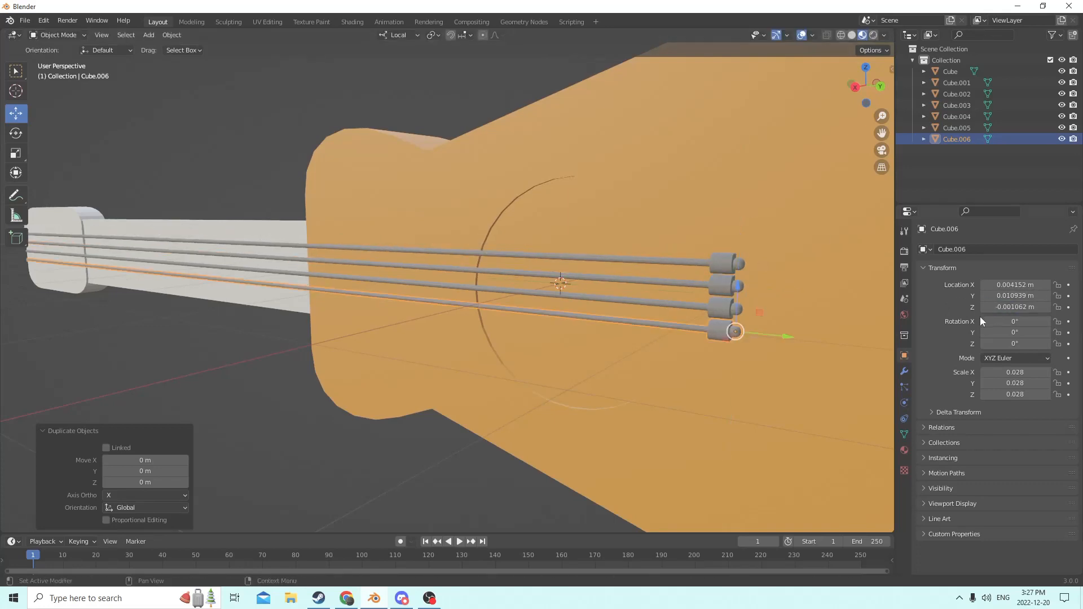
Duplicate the uppermost string in place and set the copy's Z location to -0.002083 m.
click(725, 265)
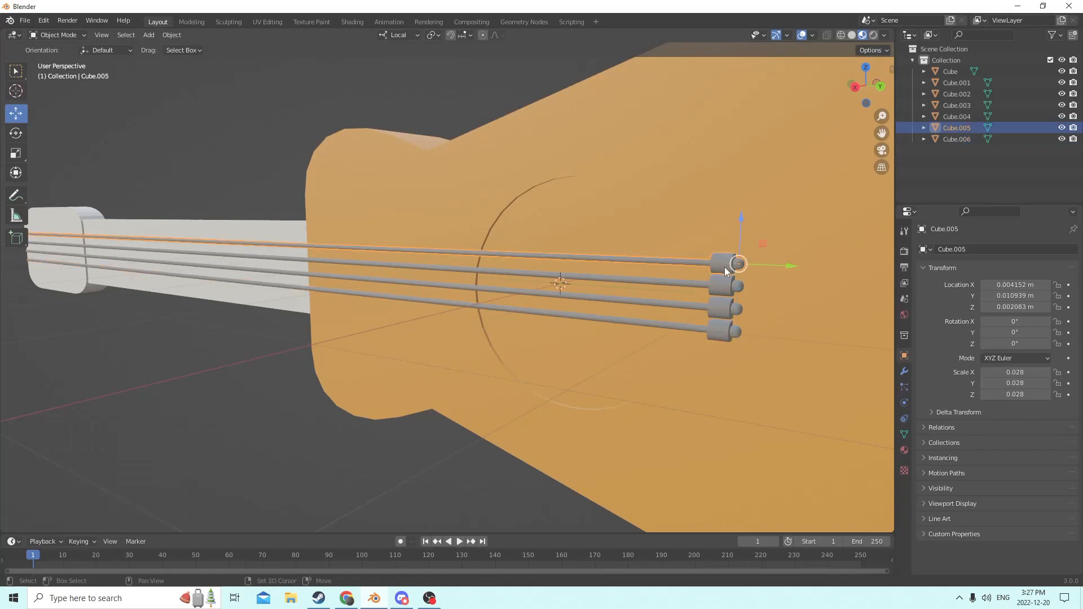
key(shift+d)
right_click(826, 249)
double_click(1015, 307)
click(984, 307)
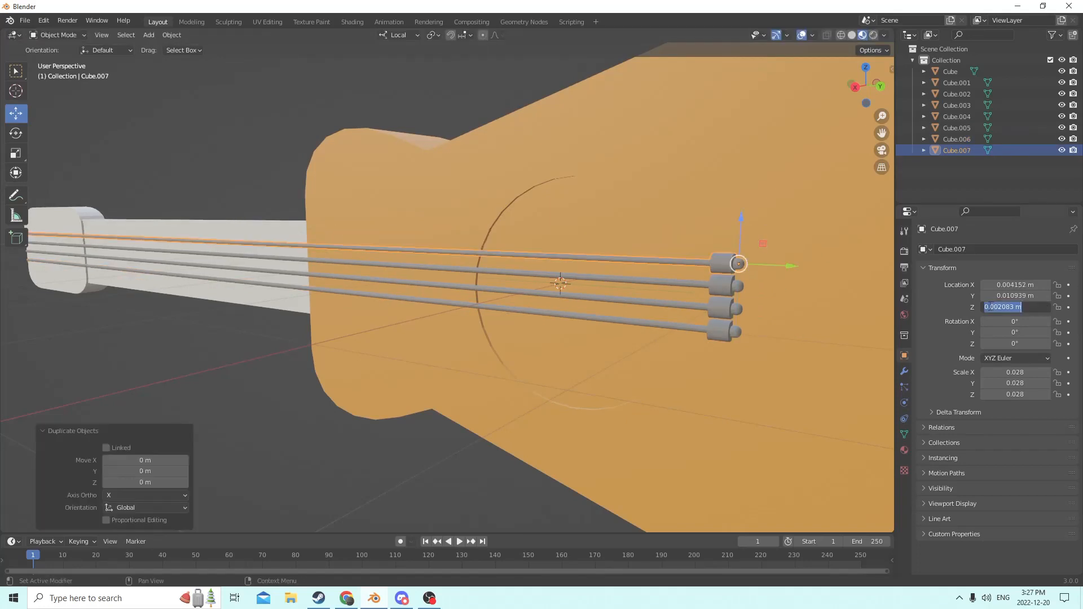
text(-)
key(Return)
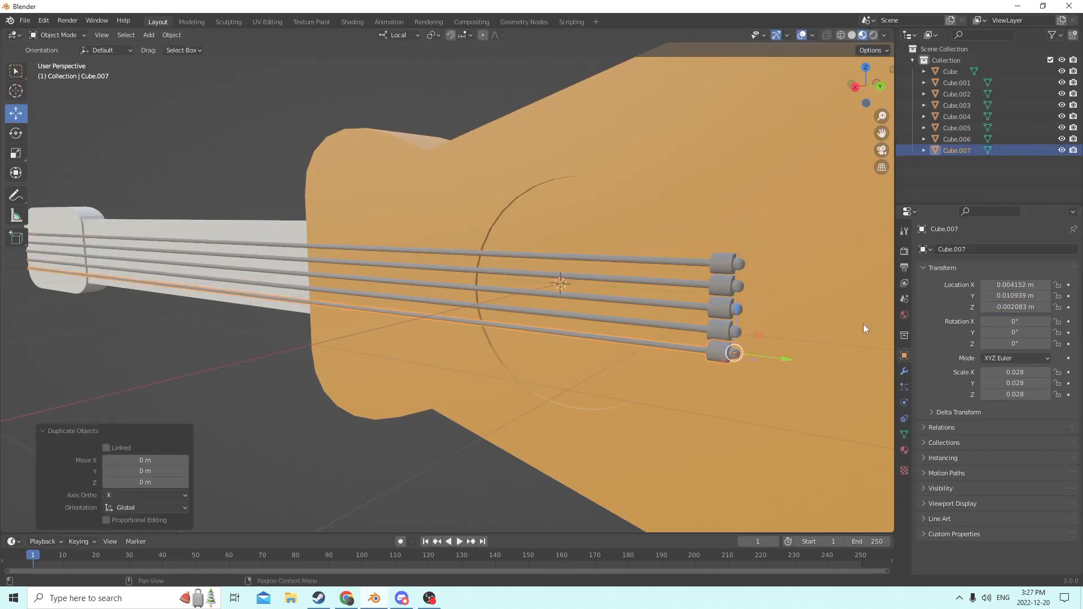
Deselect everything and examine the string spacing and alignment over the neck, headstock and body.
scroll(863, 324, down, 3)
middle_drag(829, 321, 868, 333)
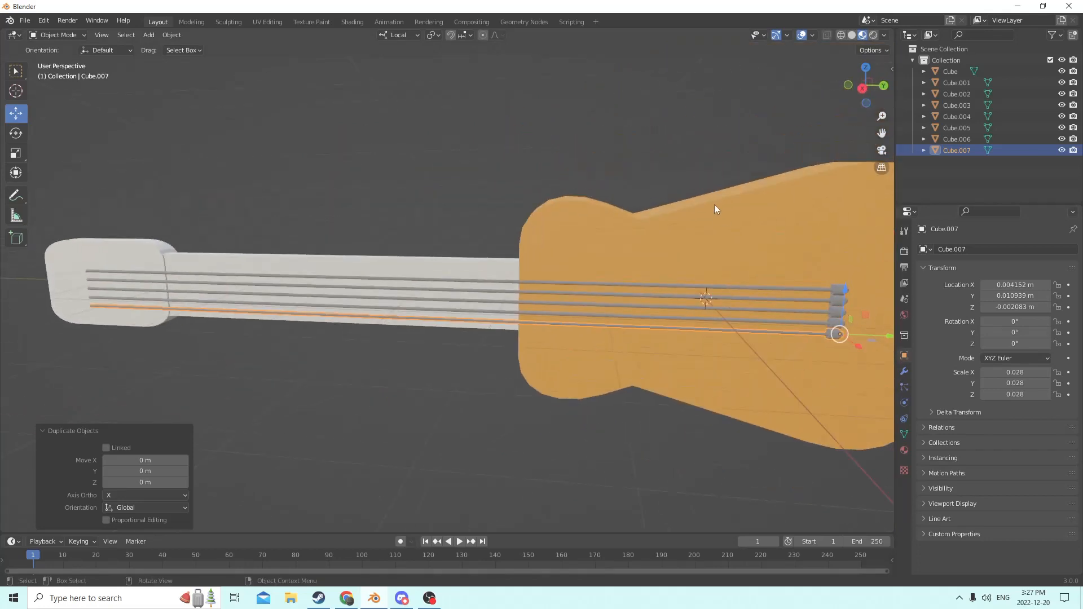
click(666, 132)
scroll(671, 148, down, 3)
middle_drag(678, 163, 700, 175)
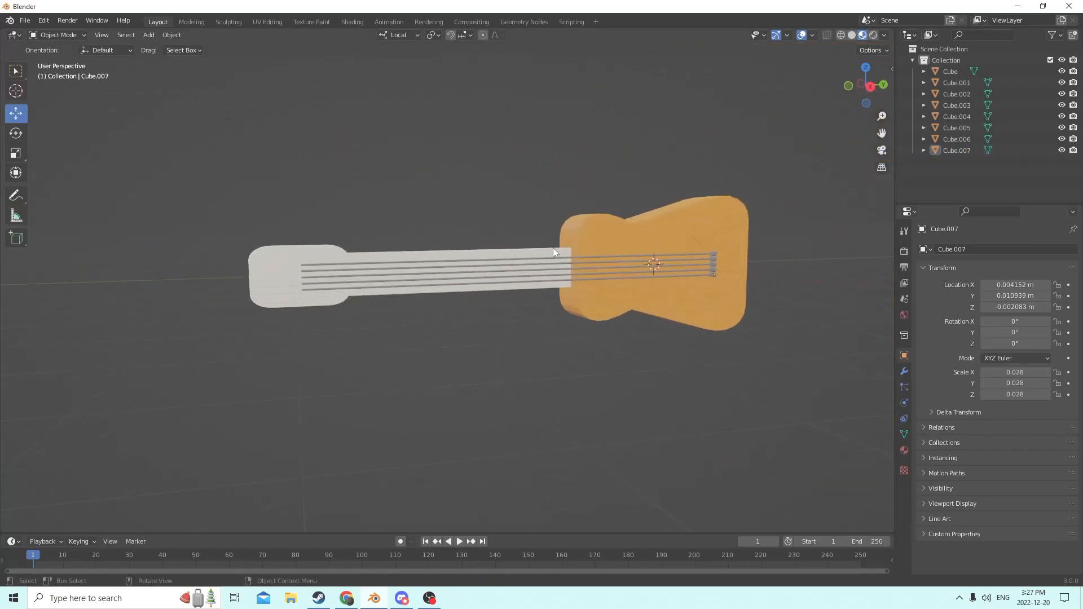
scroll(541, 242, up, 3)
middle_drag(531, 238, 547, 234)
scroll(539, 232, up, 1)
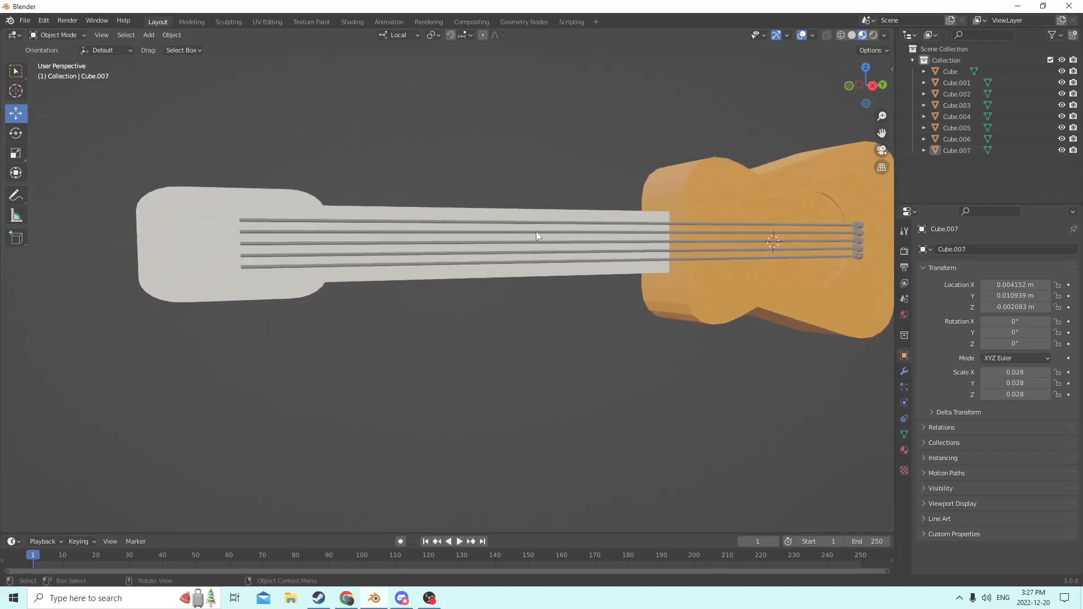
scroll(226, 231, up, 2)
scroll(226, 231, down, 2)
middle_drag(397, 288, 415, 290)
middle_drag(338, 271, 331, 270)
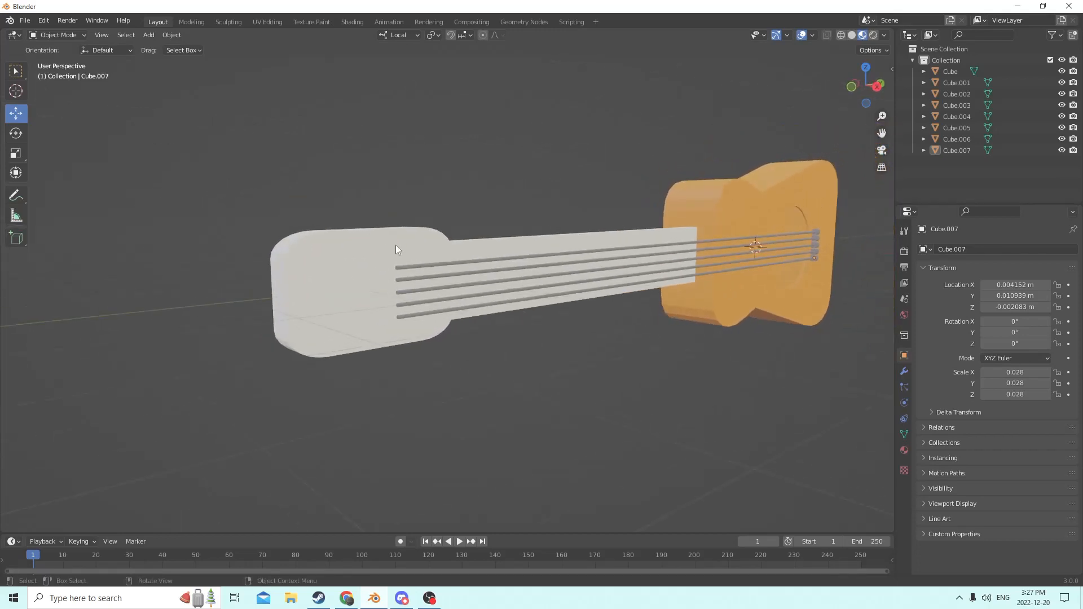
Move the neck and headstock together about 0.00255 m along X toward the strings.
middle_drag(394, 245, 418, 250)
scroll(367, 242, down, 3)
scroll(397, 242, up, 6)
scroll(391, 246, up, 1)
scroll(404, 234, down, 1)
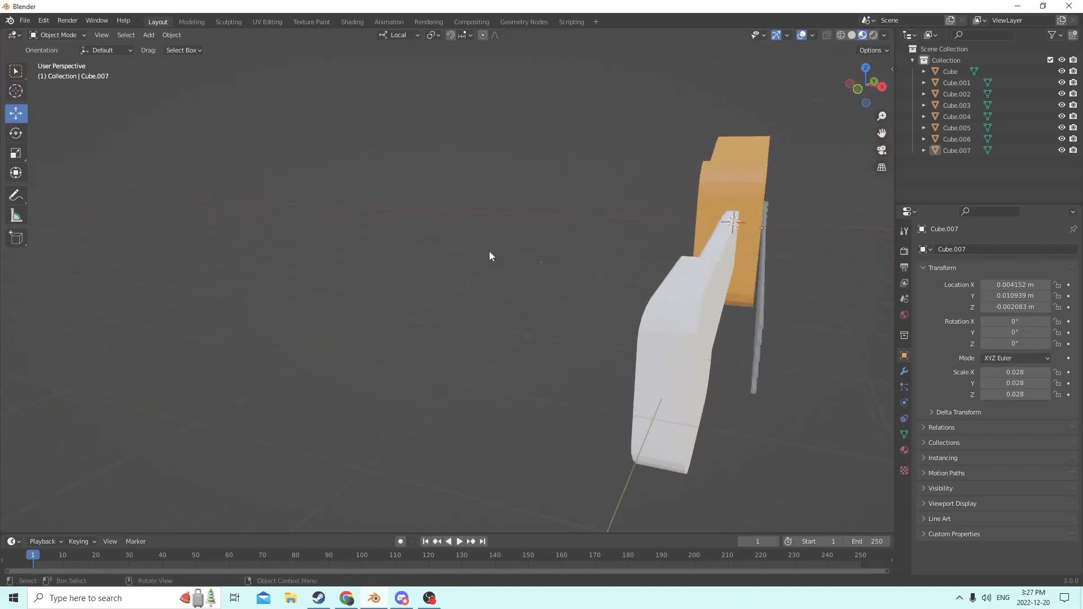
click(721, 267)
shift+click(703, 324)
drag(756, 301, 789, 303)
middle_drag(789, 303, 596, 293)
scroll(549, 272, down, 3)
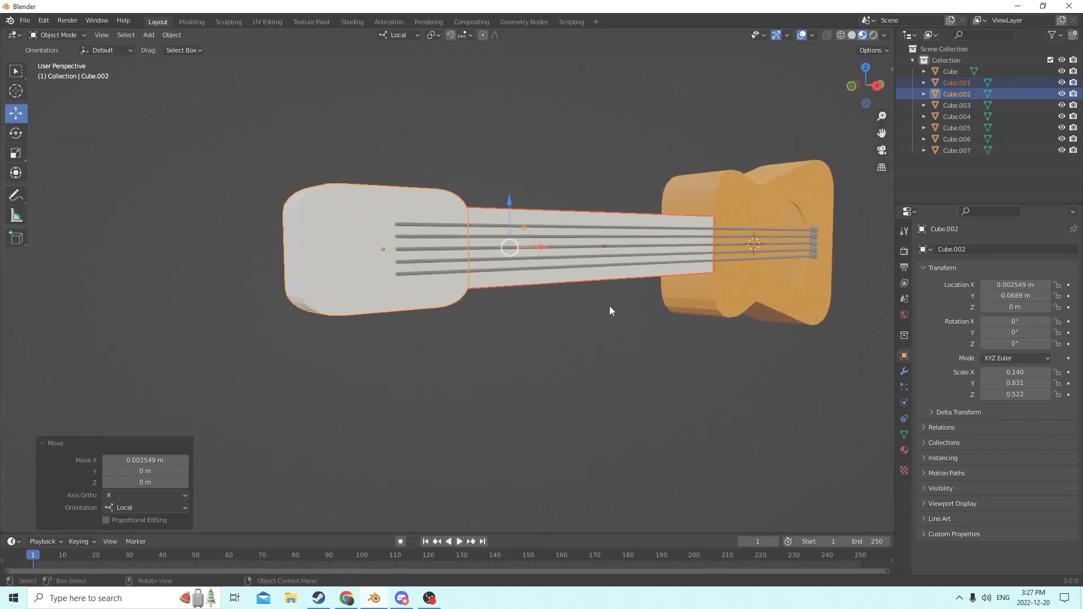
key(shift+d)
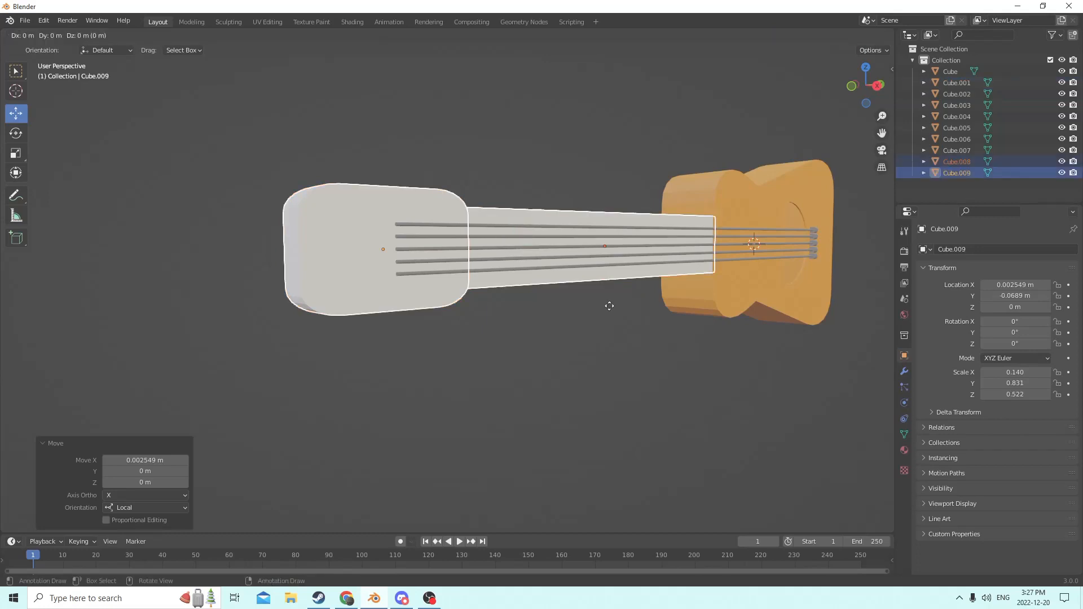
key(Escape)
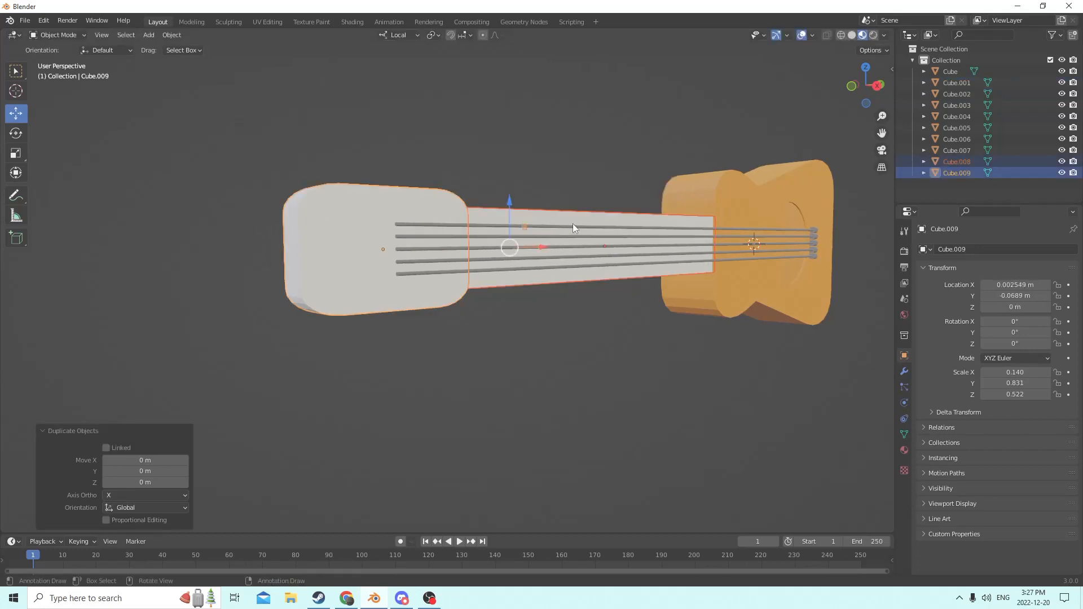
key(Delete)
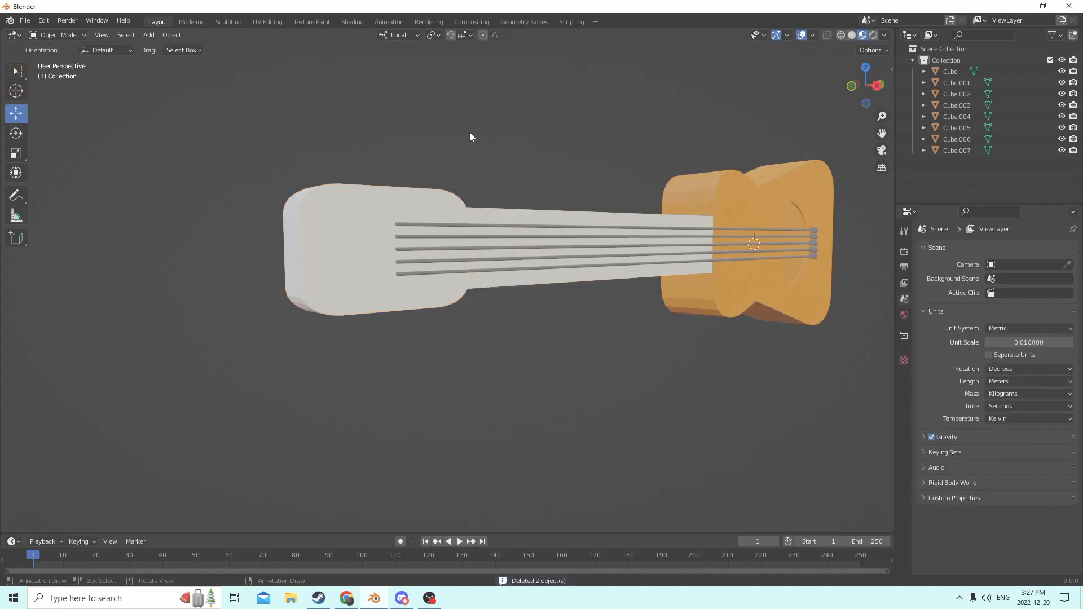
Add a cylinder mesh and move it about -0.048 m along Y to the middle of the neck.
scroll(623, 286, down, 2)
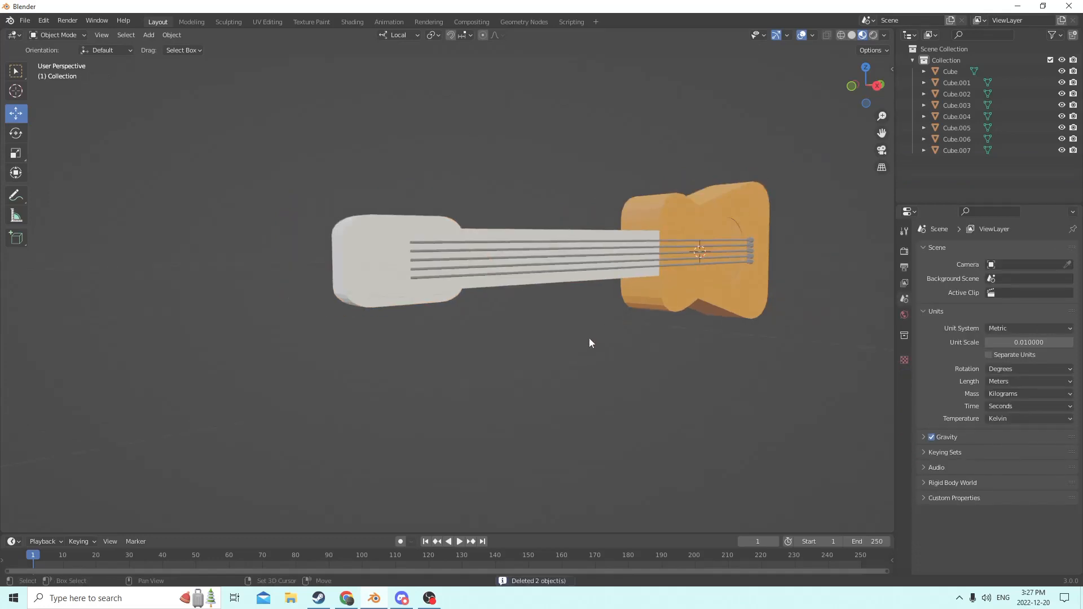
key(shift+a)
mouse_move(589, 338)
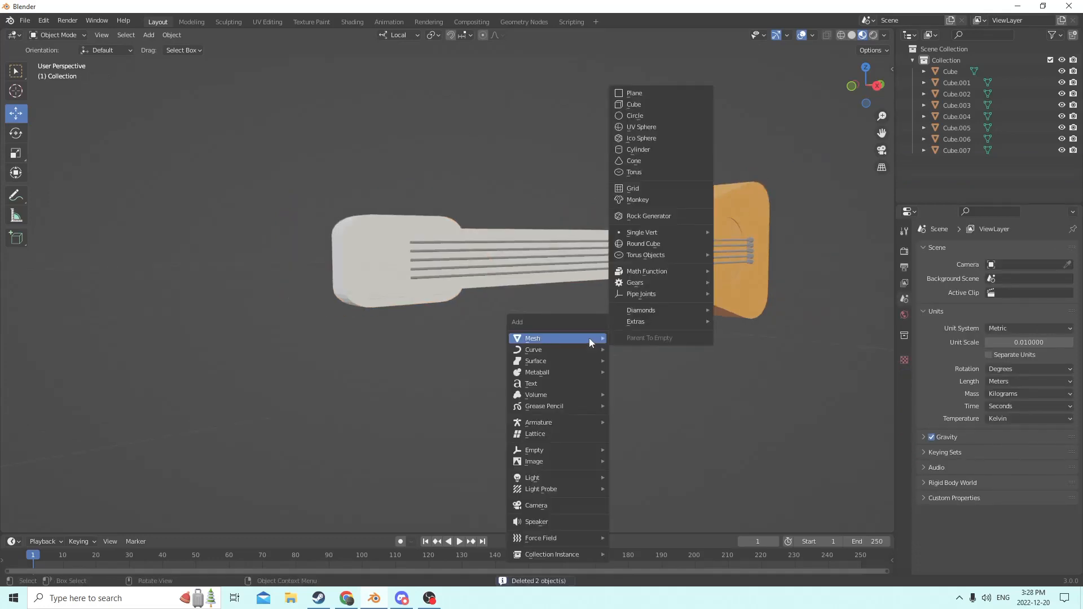
click(642, 149)
middle_drag(584, 183, 532, 252)
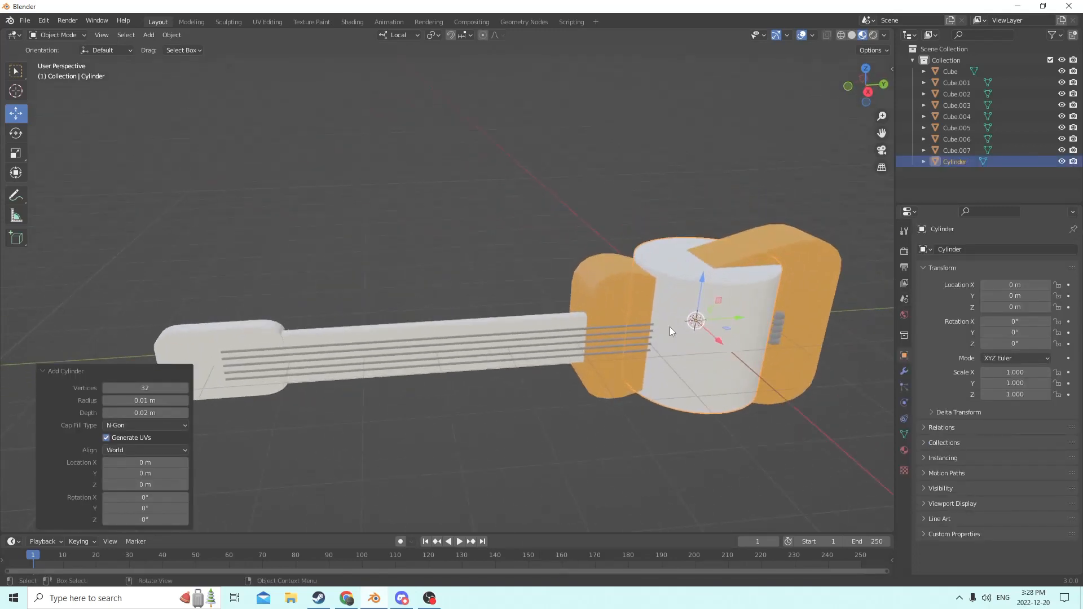
drag(740, 326, 408, 325)
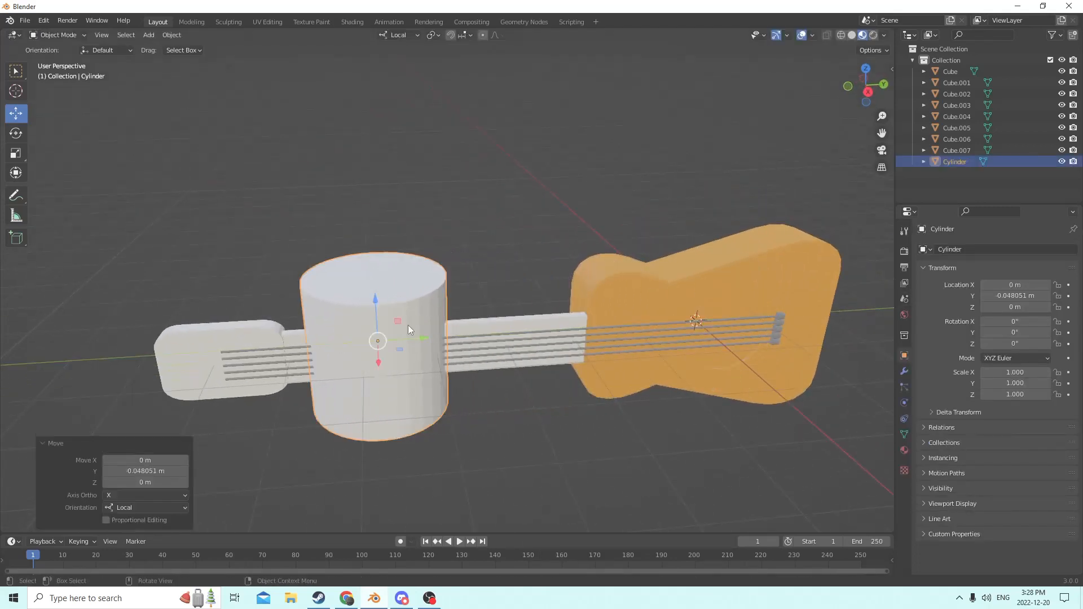
Set the cylinder's Y rotation to 90° so that its axis points out of the neck's front.
middle_drag(408, 324, 491, 316)
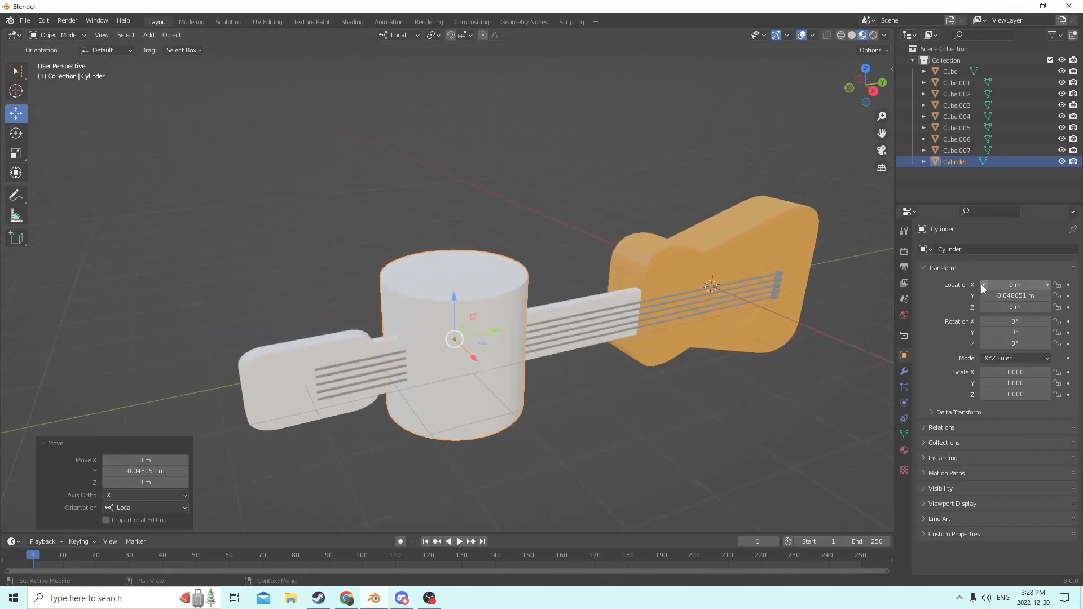
click(1006, 331)
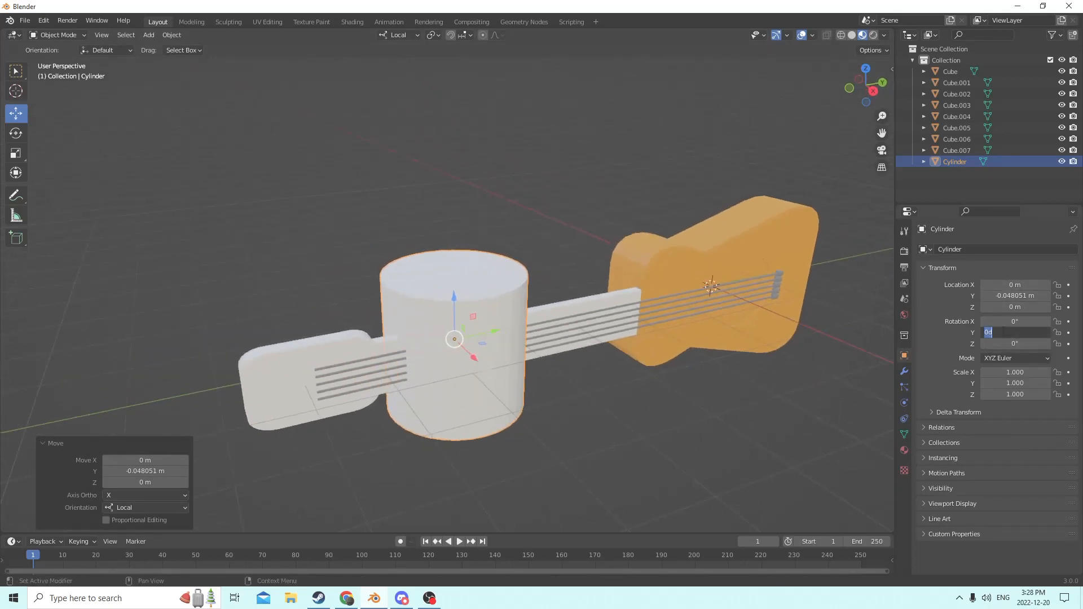
text(90)
key(Return)
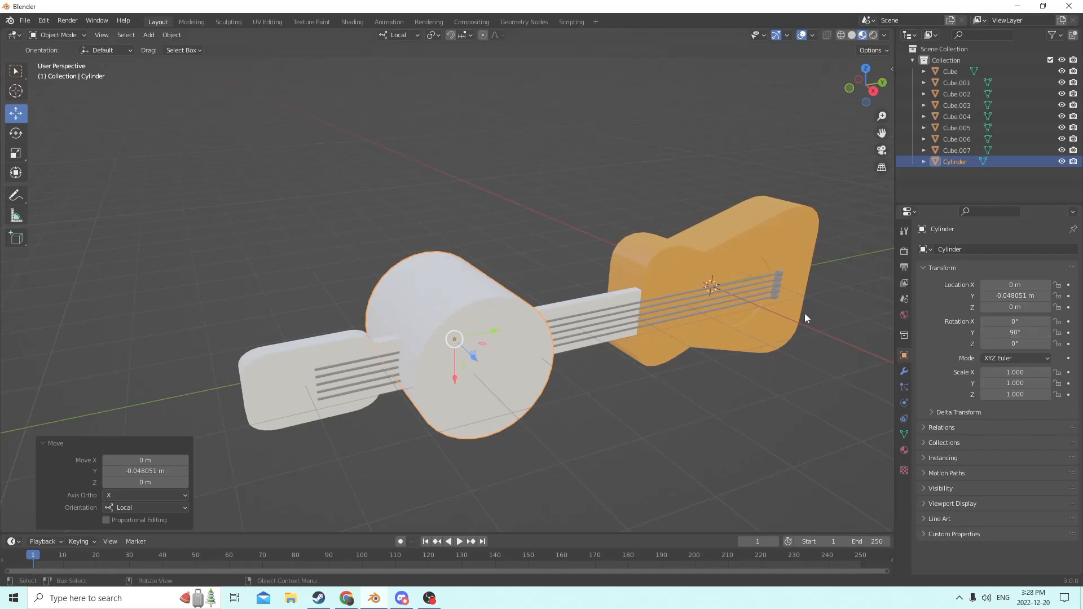
Scale the cylinder down uniformly to about 0.294.
scroll(733, 292, up, 3)
middle_drag(732, 292, 729, 271)
middle_drag(664, 234, 774, 345)
key(s)
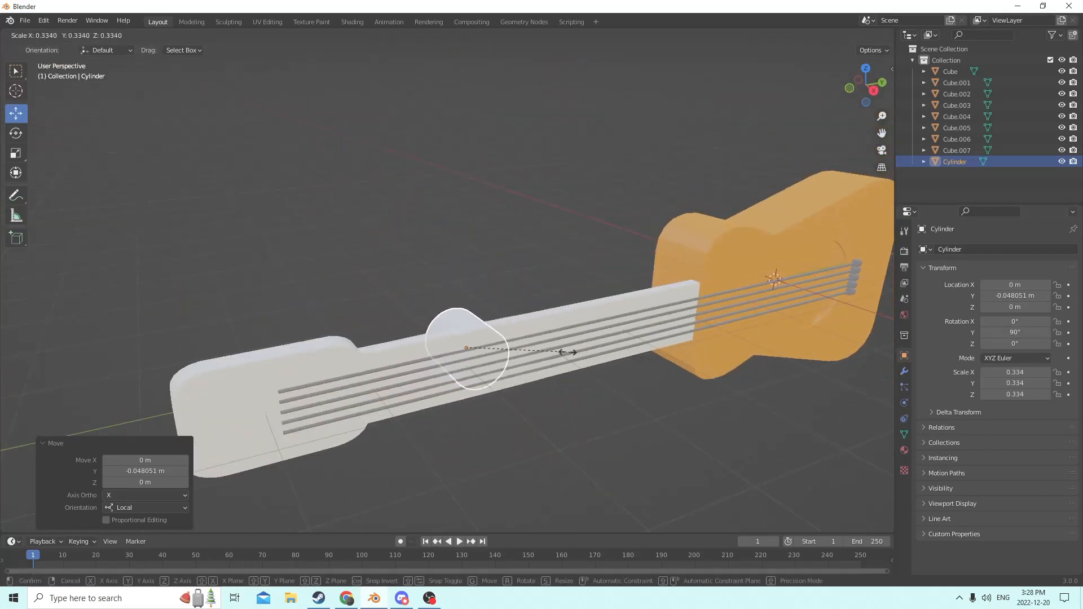
click(558, 351)
Move the cylinder along its own axis to about X 0.0056 m, in front of the neck.
drag(485, 363, 547, 383)
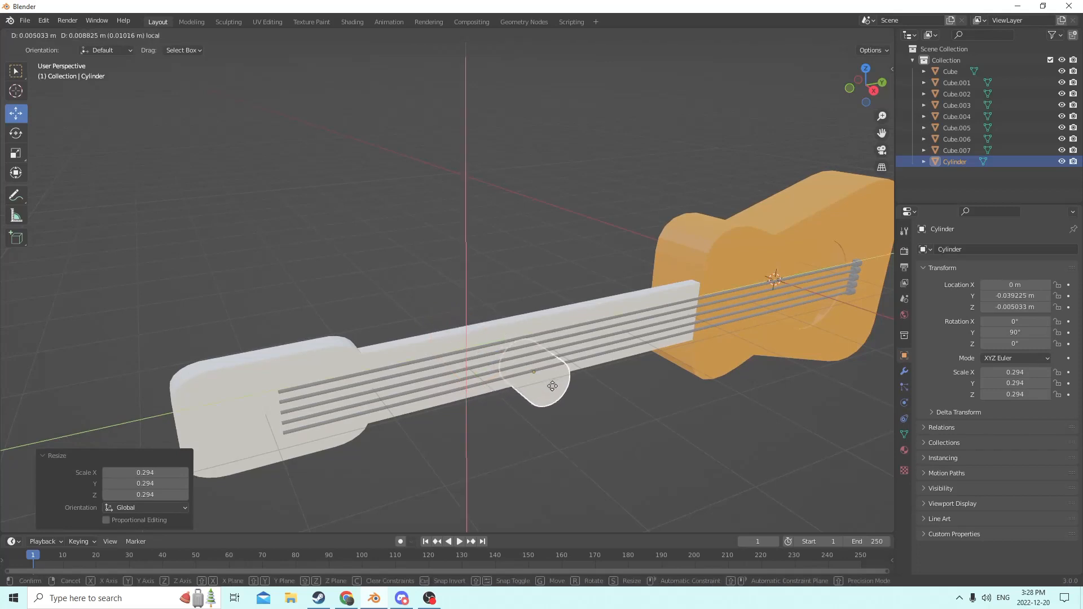
key(Escape)
middle_drag(500, 377, 536, 384)
drag(624, 373, 653, 391)
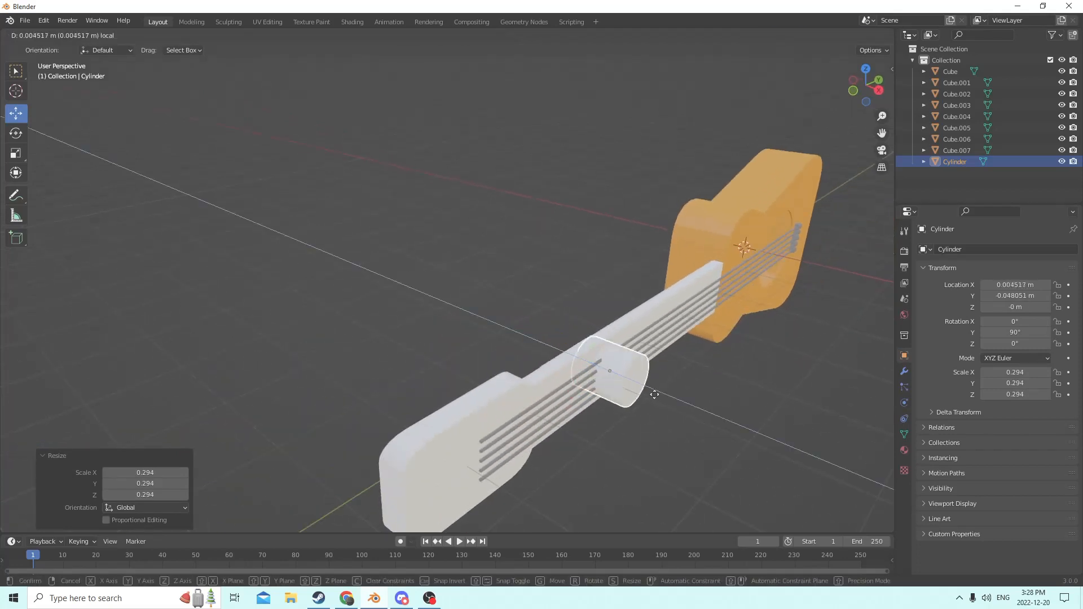
middle_drag(653, 391, 576, 359)
Stretch the cylinder along its local Z axis and shrink it uniformly to scales of about 0.084, 0.084 and 0.283.
click(16, 155)
middle_drag(428, 271, 485, 286)
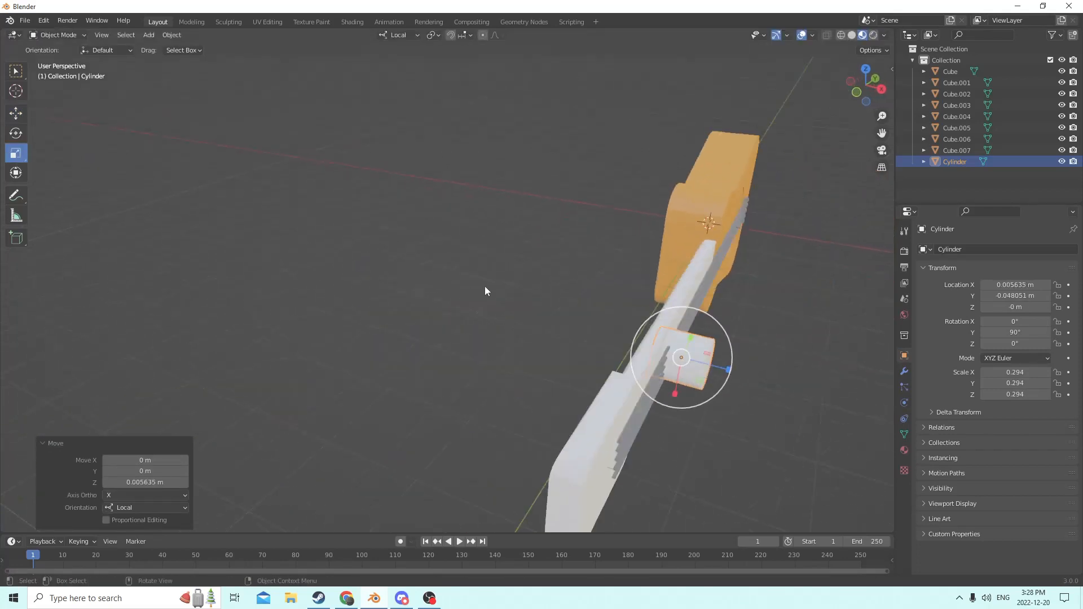
drag(729, 373, 852, 389)
middle_drag(795, 352, 739, 326)
key(s)
click(610, 339)
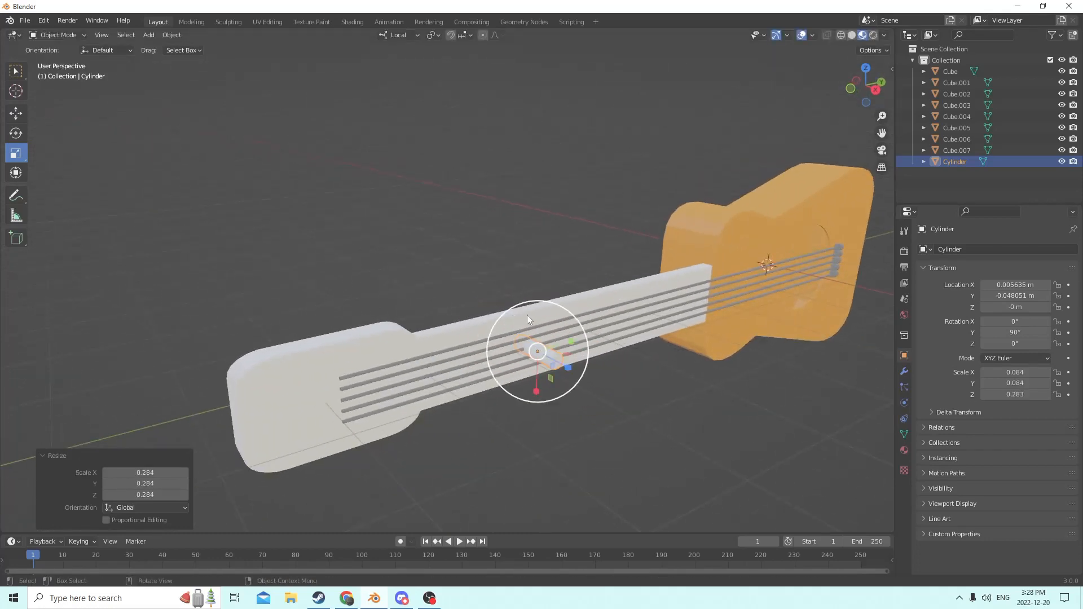
middle_drag(527, 315, 482, 286)
scroll(489, 300, up, 2)
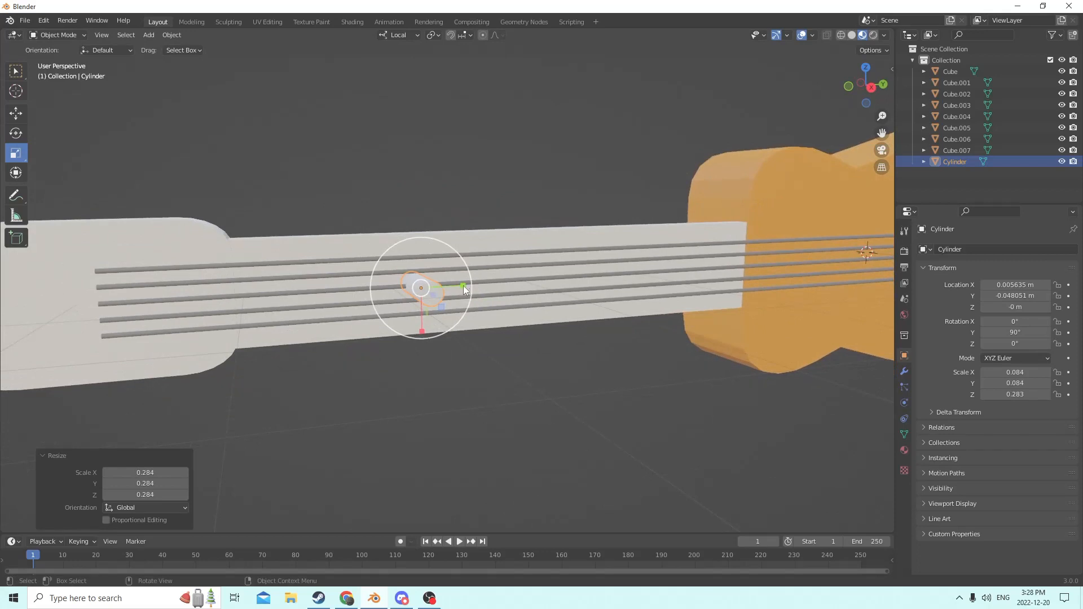
drag(464, 286, 303, 287)
right_click(302, 286)
Move the cylinder along Y to about -0.0677 m, over the middle string's end on the headstock.
click(16, 112)
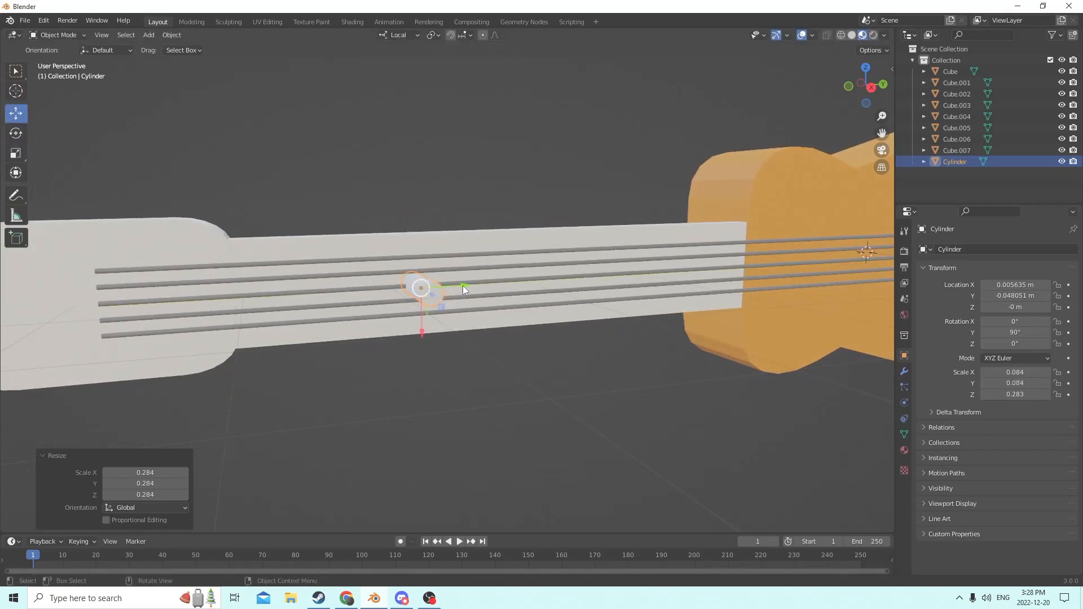
drag(463, 285, 116, 284)
middle_drag(116, 284, 197, 277)
scroll(274, 291, up, 6)
scroll(257, 295, down, 4)
scroll(188, 273, up, 2)
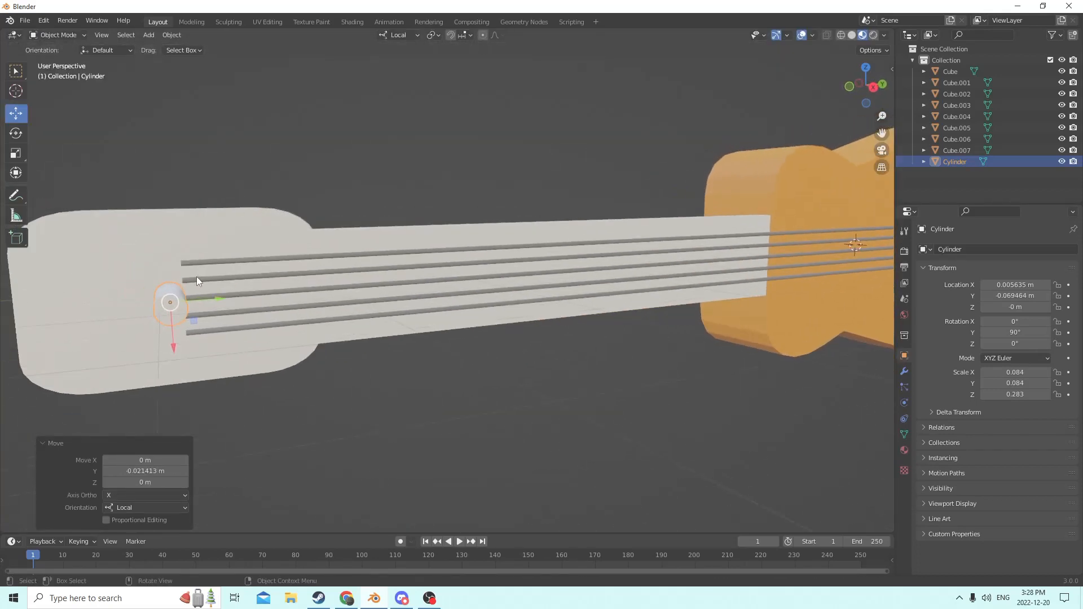
drag(201, 296, 236, 292)
middle_drag(236, 292, 248, 280)
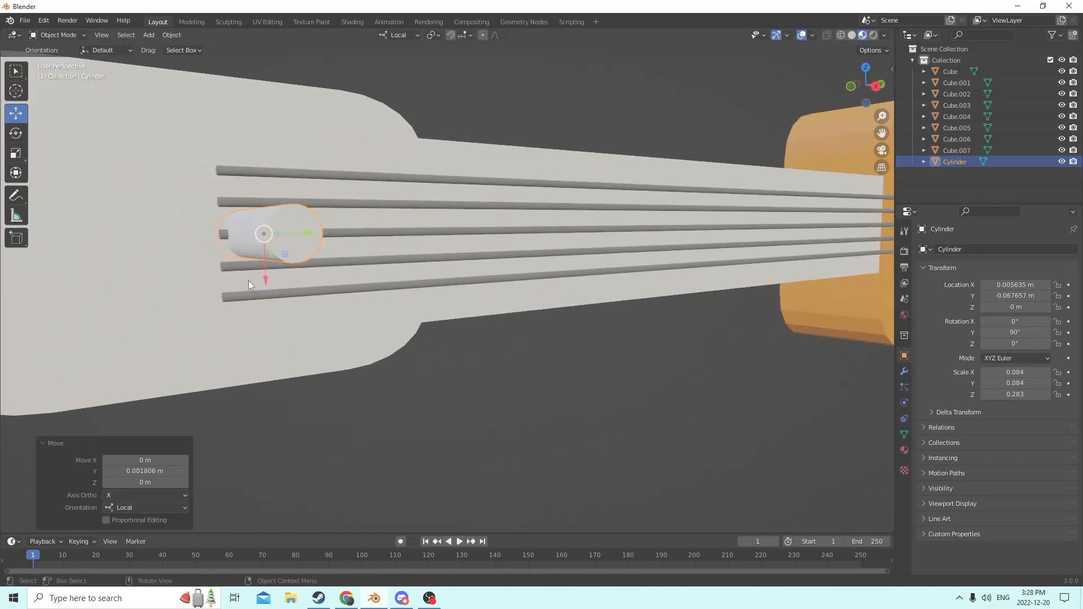
Duplicate the middle string in place and scale the copy by about 1.048 so it extends farther over the headstock.
click(341, 234)
scroll(342, 234, down, 4)
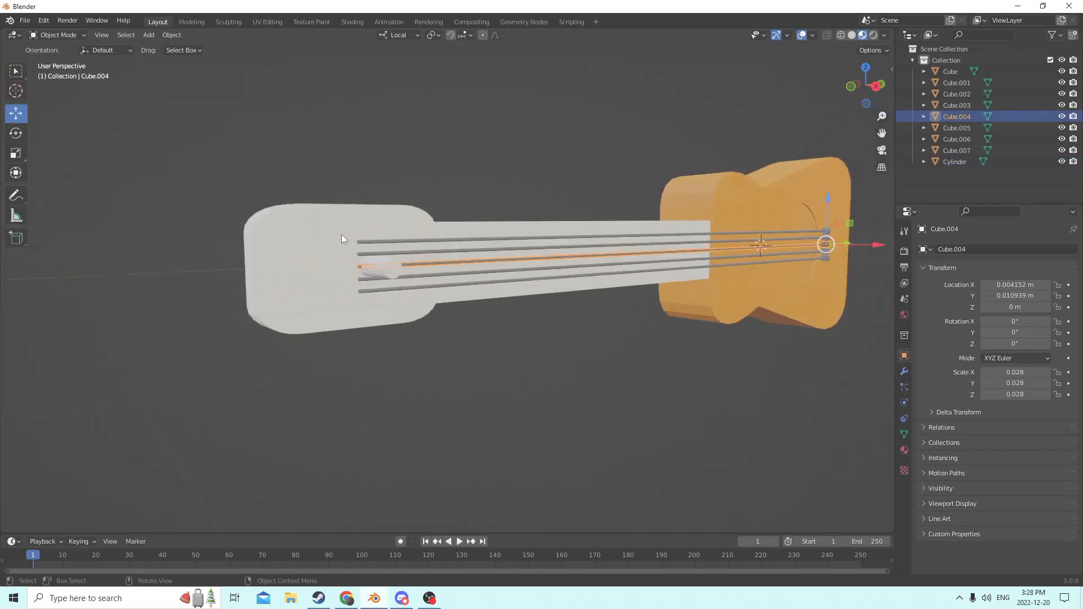
scroll(341, 238, up, 3)
scroll(341, 237, up, 2)
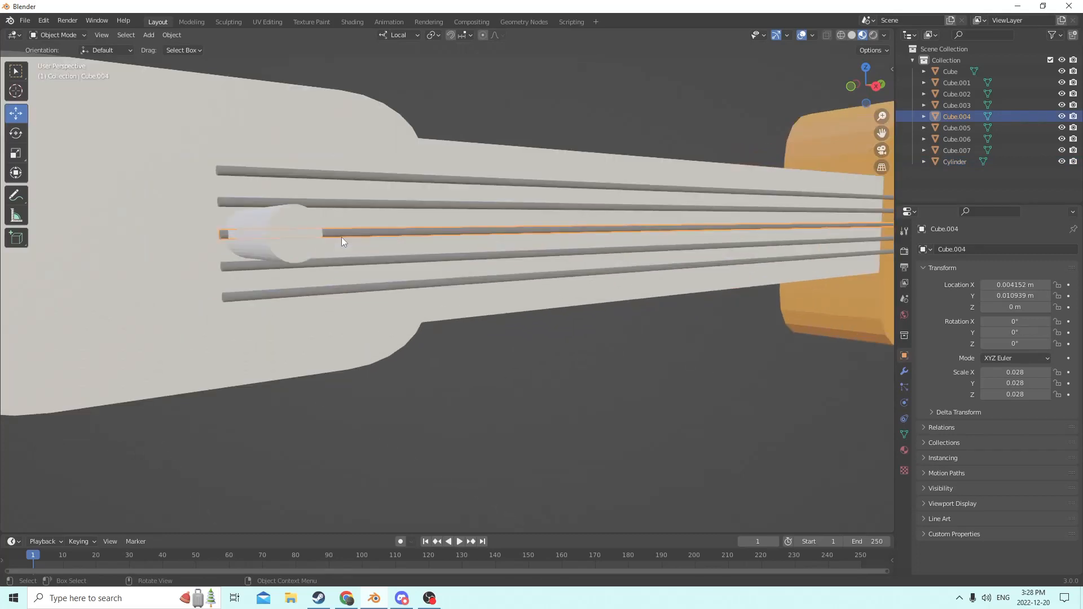
key(shift+d)
key(Escape)
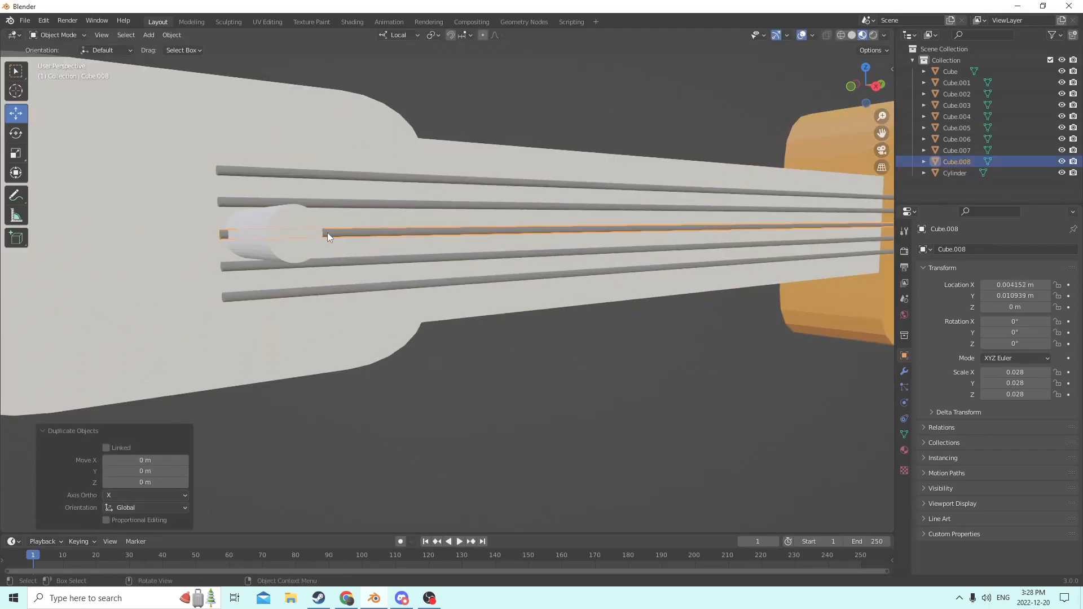
key(s)
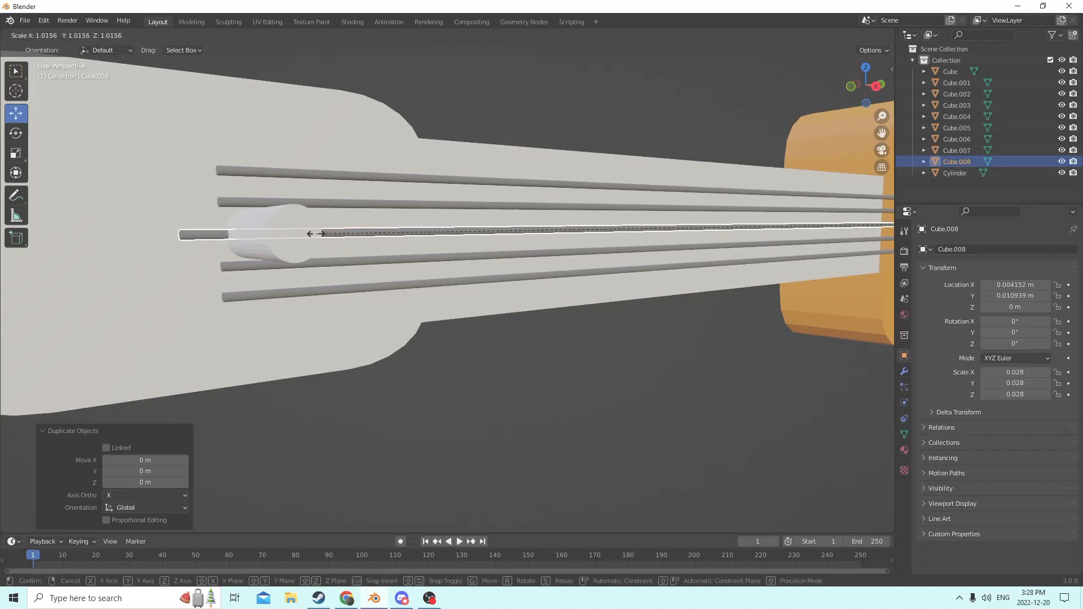
click(297, 236)
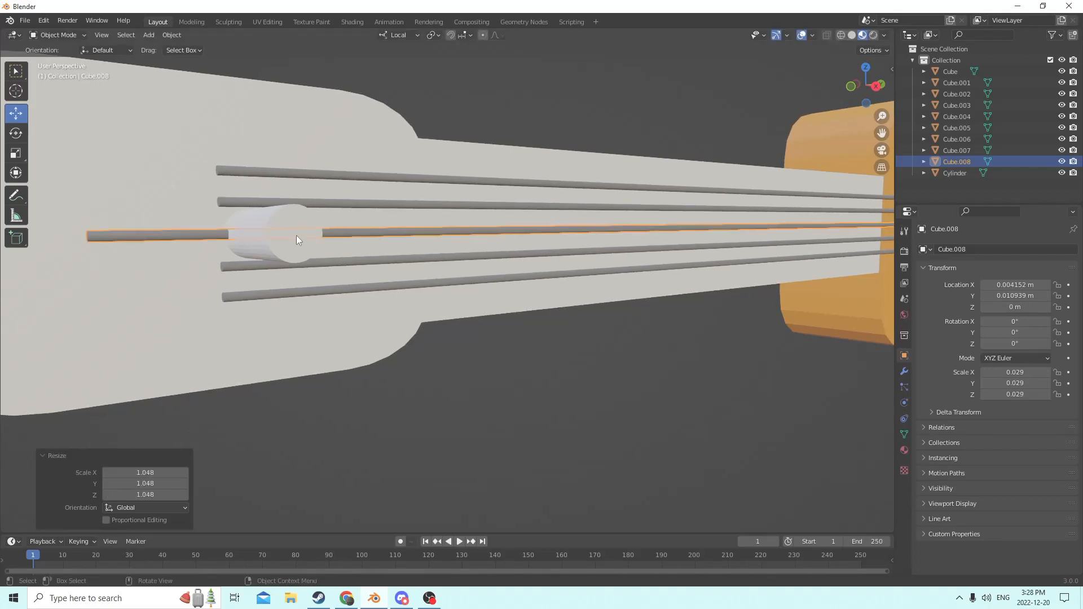
shift+click(281, 229)
click(171, 35)
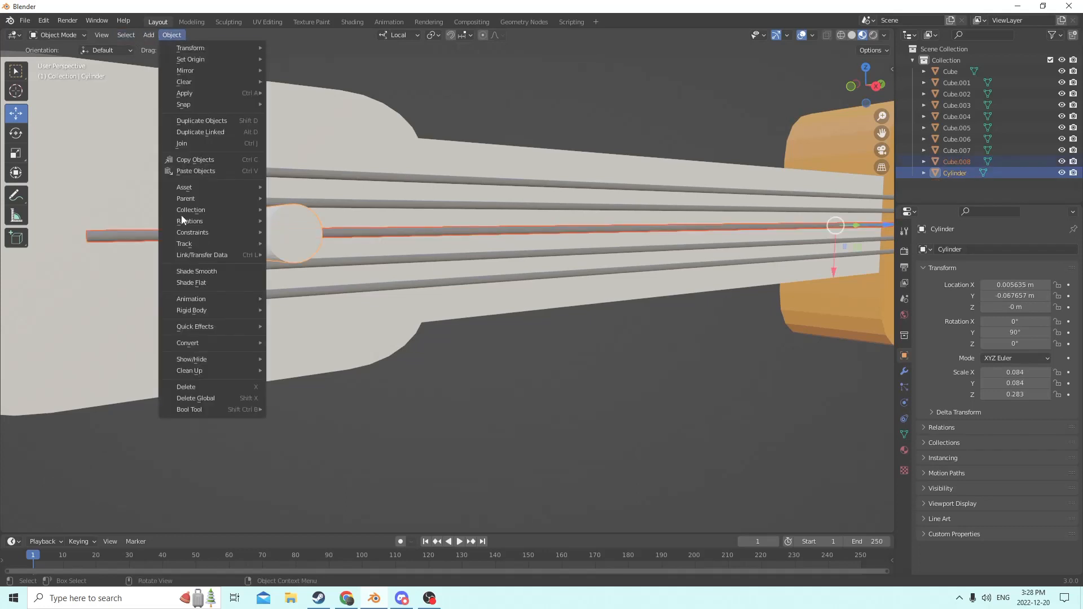
click(459, 107)
middle_drag(459, 107, 386, 127)
Select only the cylinder and push it along its axis into the headstock to about X 0.0022 m.
click(512, 371)
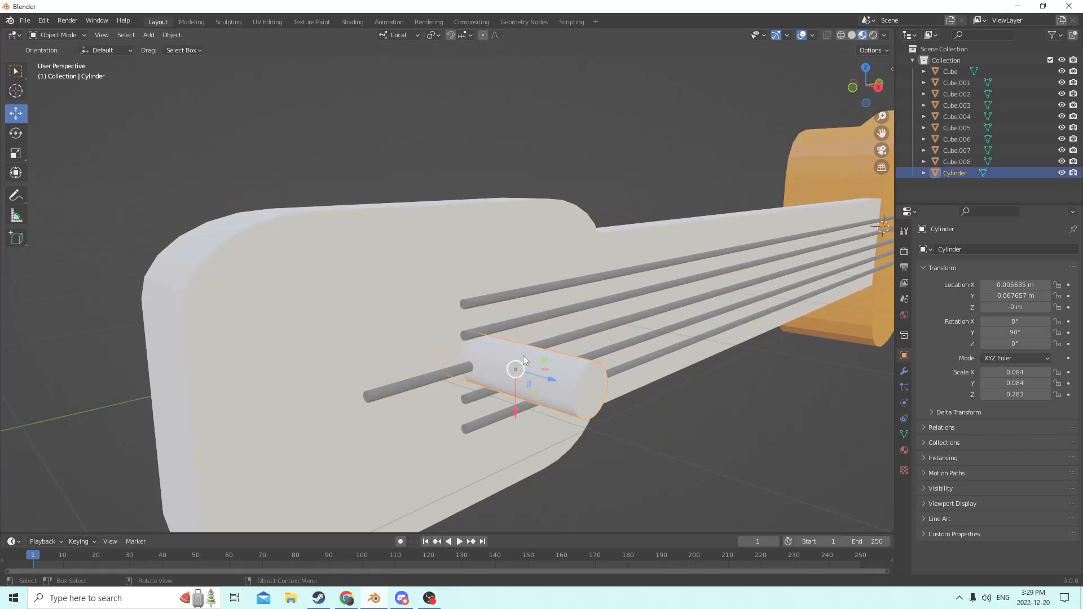
scroll(523, 356, down, 6)
middle_drag(523, 356, 721, 334)
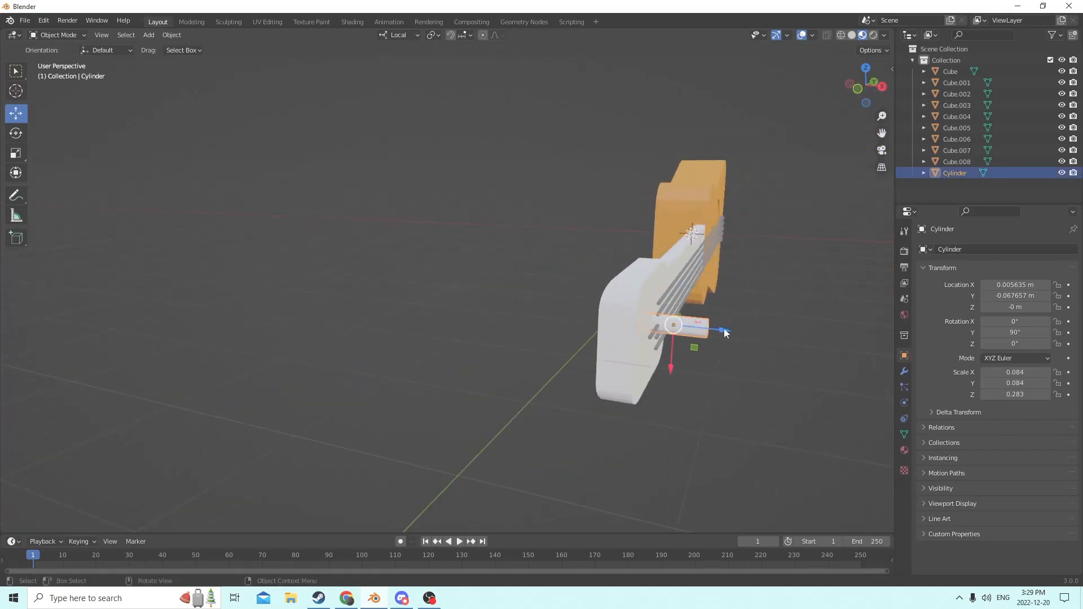
drag(726, 333, 689, 321)
middle_drag(689, 322, 676, 322)
drag(735, 331, 721, 333)
middle_drag(720, 333, 706, 314)
Scale the cylinder uniformly by about 0.738 and move it about 0.0007 m outward along its axis.
key(s)
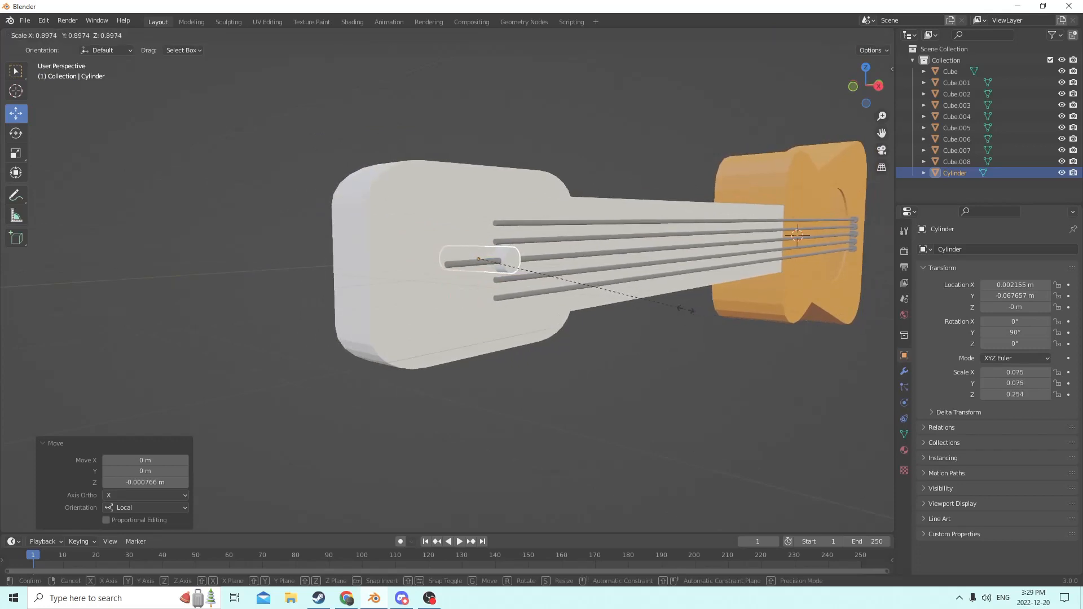
click(648, 297)
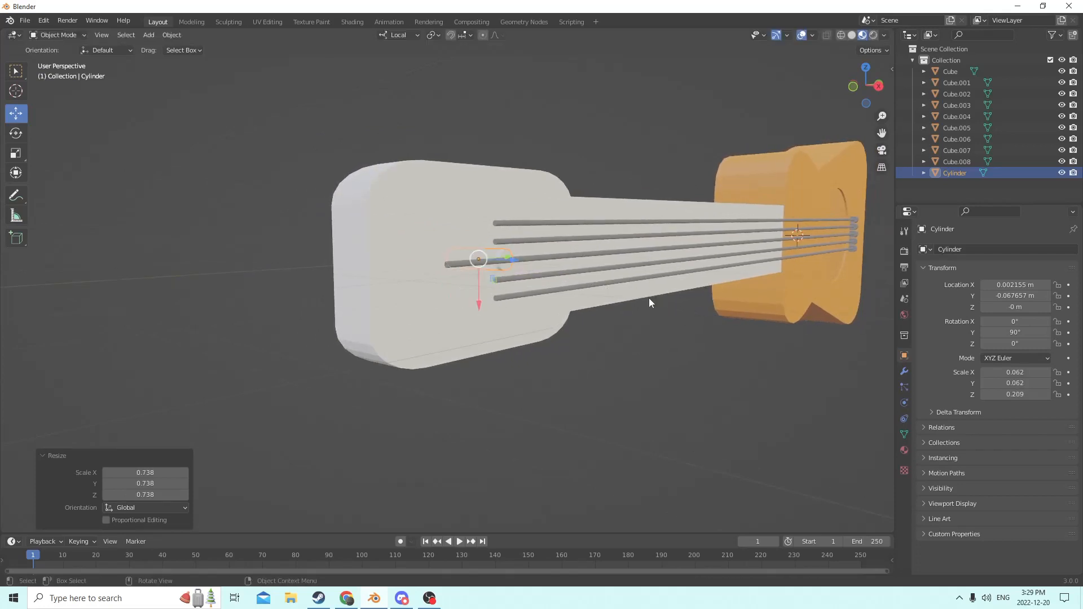
middle_drag(648, 298, 677, 405)
drag(694, 441, 702, 434)
middle_drag(701, 435, 662, 394)
Scale the cylinder uniformly by about 0.817 and move it about 0.0005 m outward along its axis.
scroll(667, 398, up, 3)
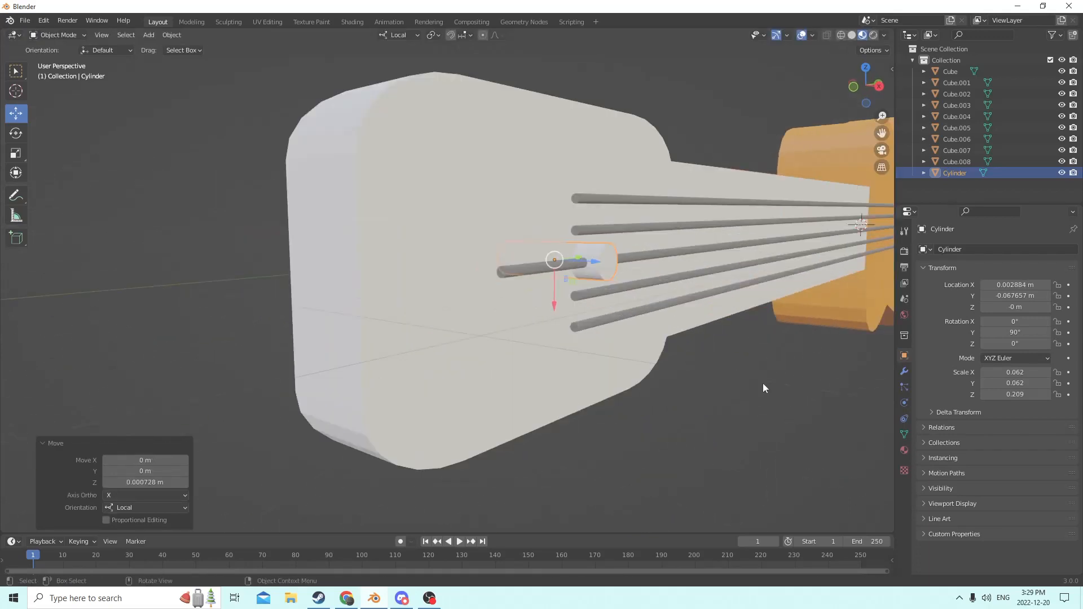
key(s)
click(659, 310)
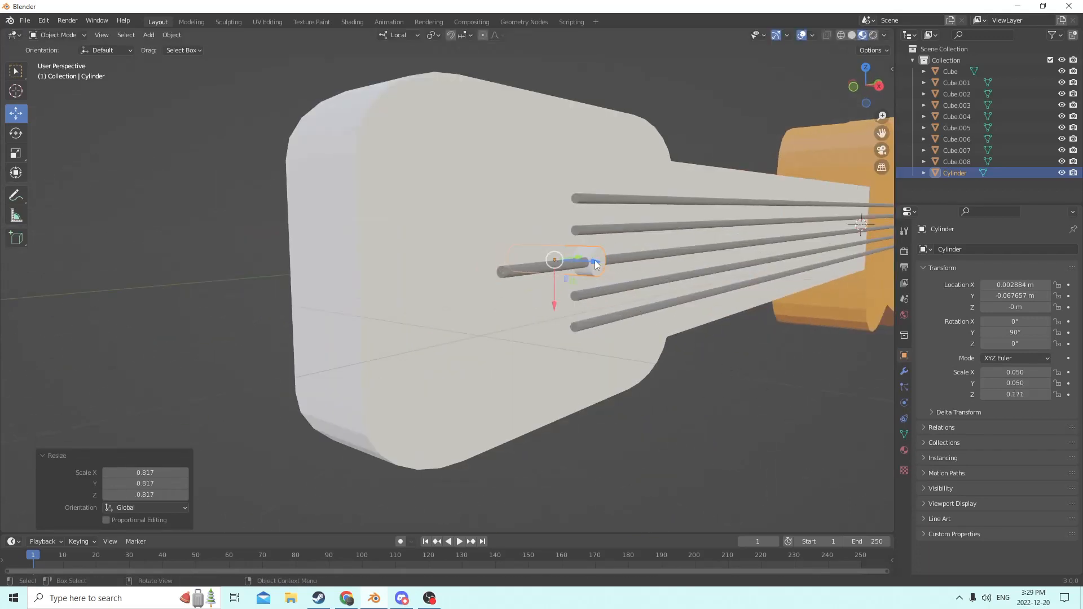
drag(594, 259, 635, 279)
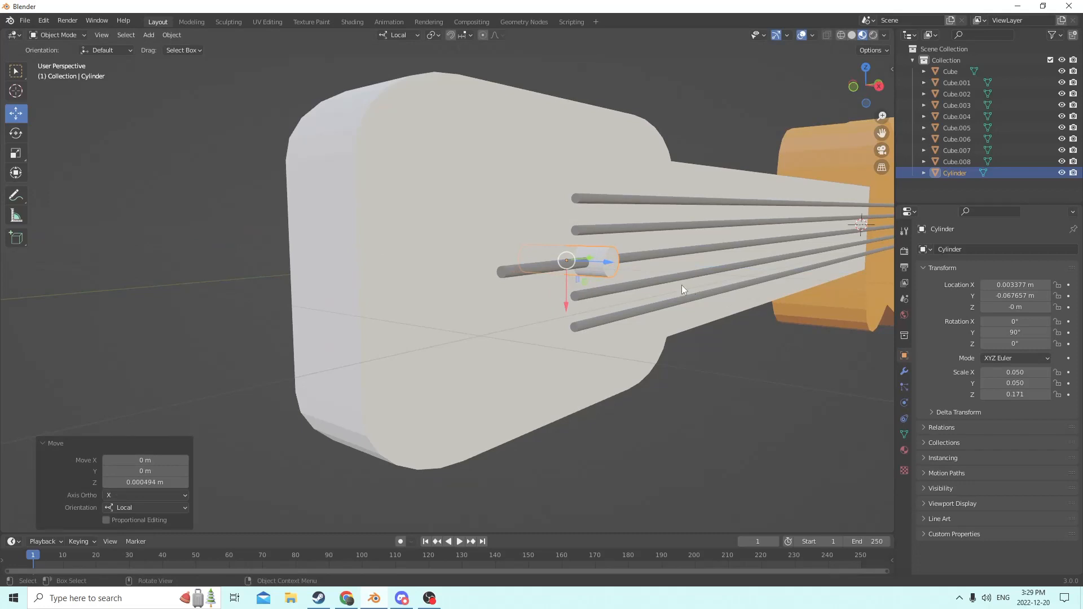
Move the cylinder about 0.0004 m back along its axis toward the headstock.
middle_drag(682, 286, 707, 298)
middle_drag(699, 296, 746, 344)
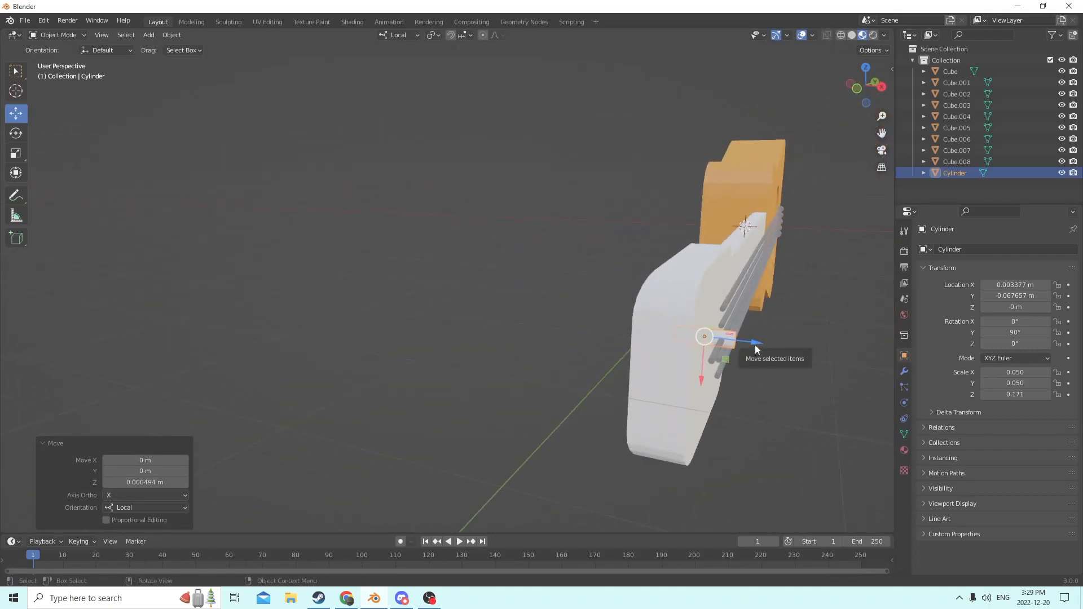
drag(756, 349, 745, 344)
middle_drag(744, 343, 721, 335)
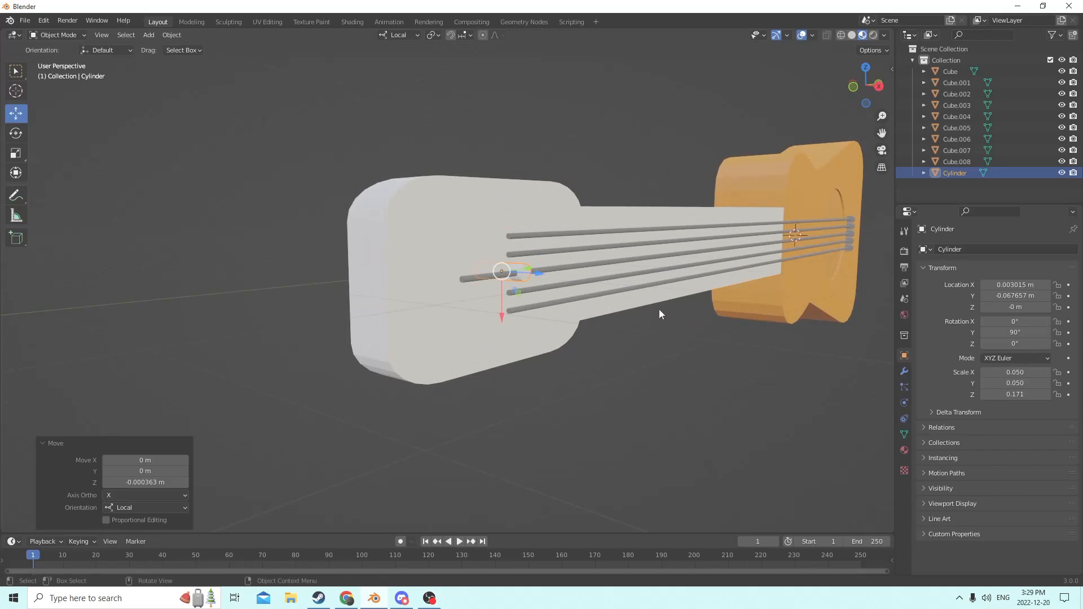
Lengthen the cylinder along its local Z axis by a factor of about 1.163.
middle_drag(649, 307, 712, 326)
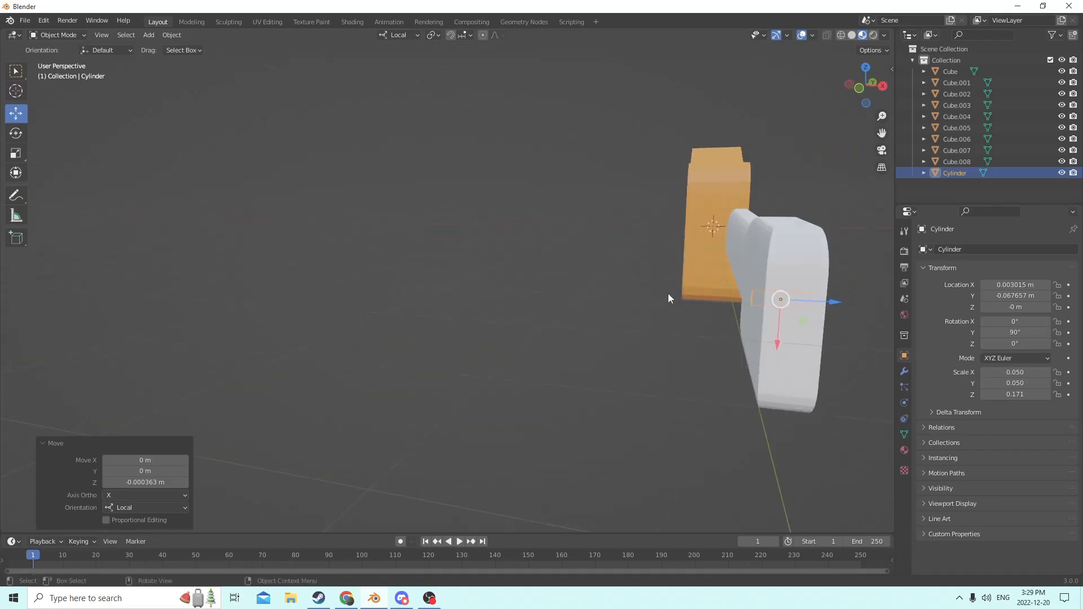
click(16, 153)
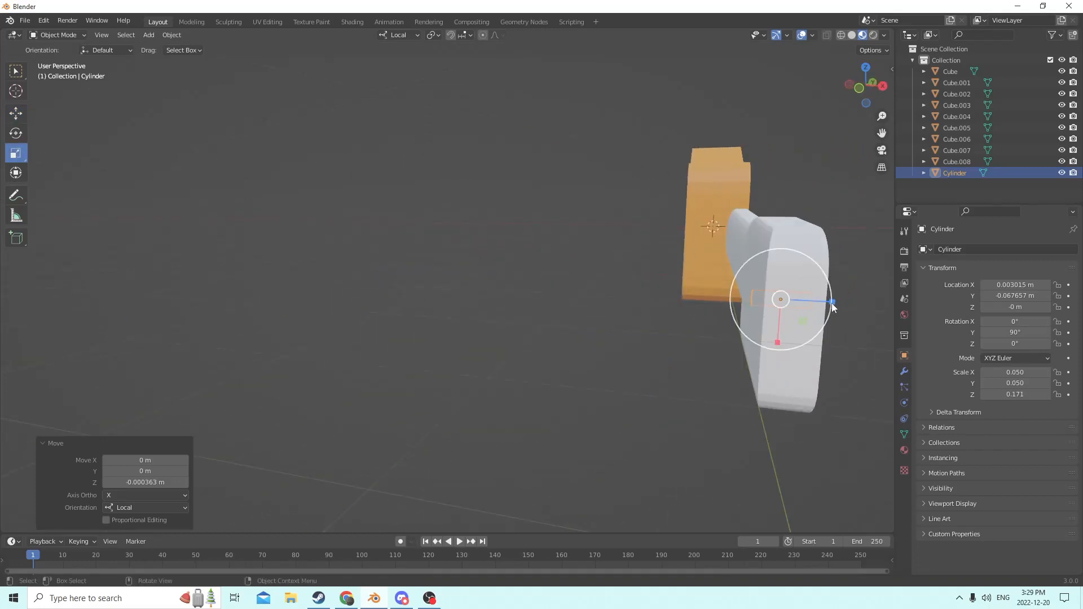
drag(833, 304, 843, 303)
middle_drag(843, 303, 657, 315)
Nudge the lengthened cylinder slightly back along its axis into the headstock.
click(17, 115)
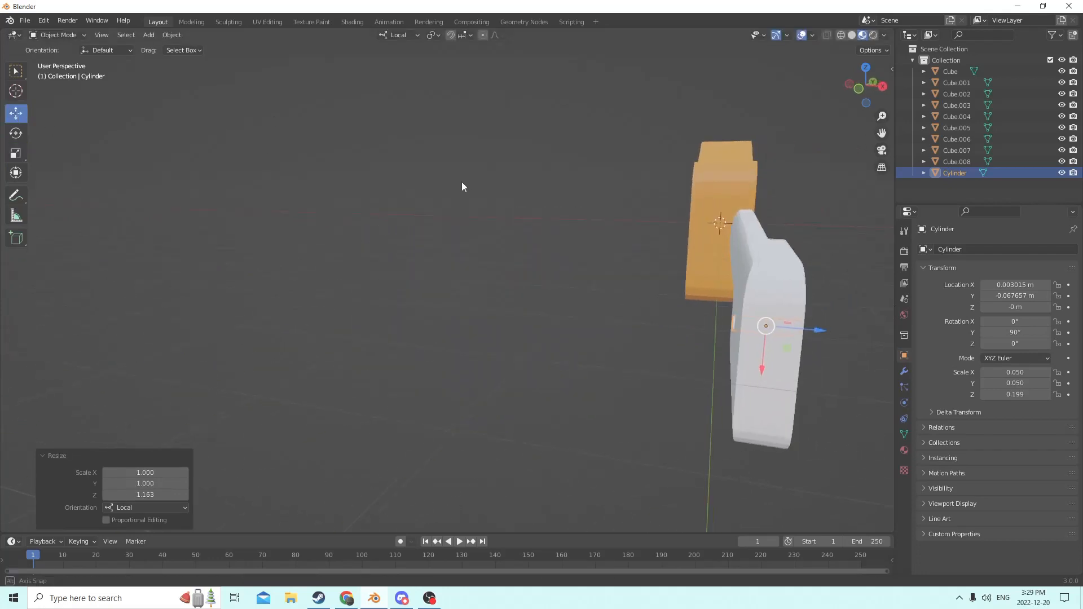
middle_drag(462, 182, 560, 273)
drag(684, 334, 677, 335)
middle_drag(677, 335, 460, 306)
Subtract the extended copy of the middle string from the peg cylinder with a Boolean difference.
shift+click(439, 308)
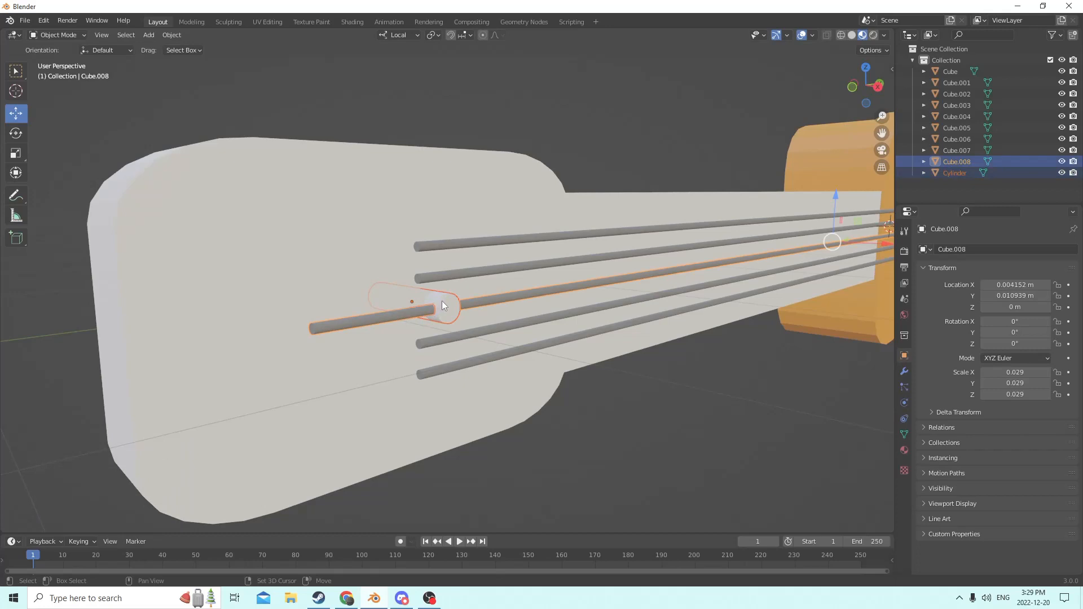
click(350, 130)
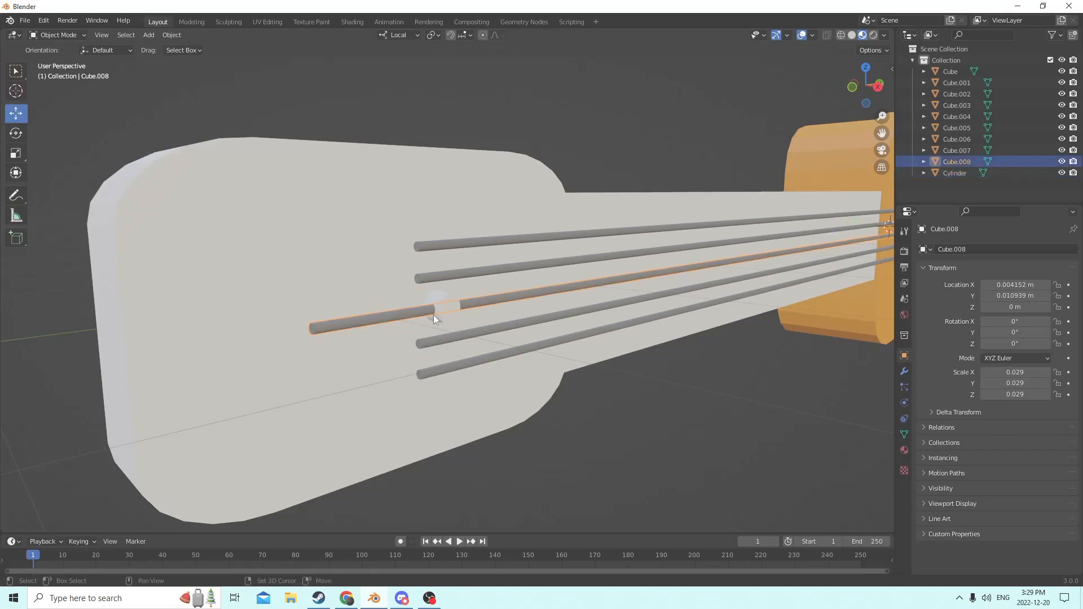
shift+click(449, 307)
click(175, 35)
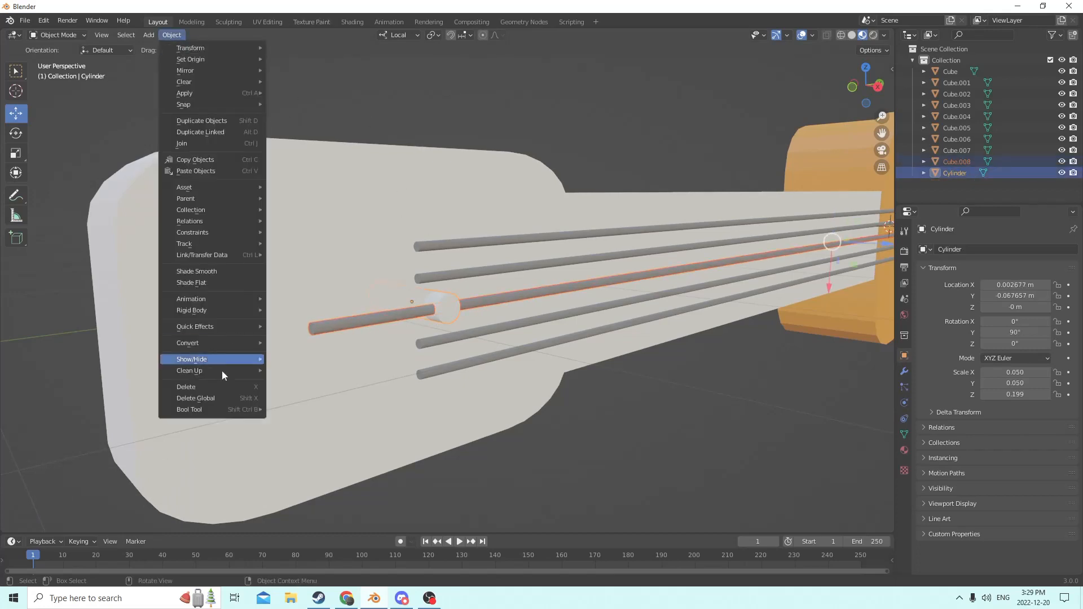
mouse_move(204, 408)
click(296, 414)
scroll(342, 330, down, 2)
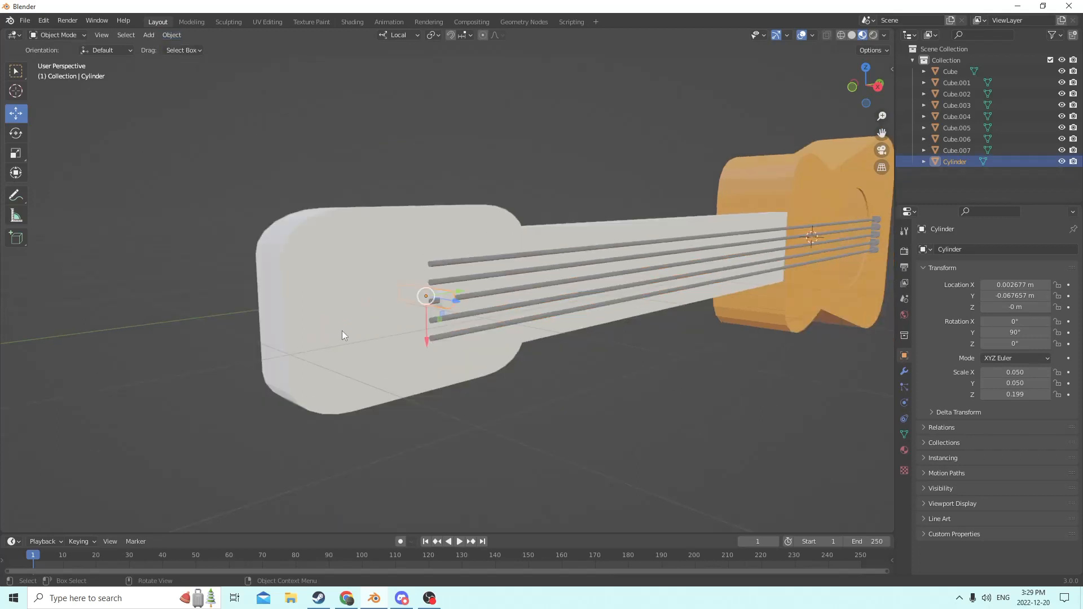
Examine the cut peg cylinder at the strings and where it protrudes from the back of the headstock.
middle_drag(342, 331, 380, 350)
scroll(348, 341, up, 4)
scroll(336, 333, down, 2)
click(316, 368)
scroll(321, 353, up, 2)
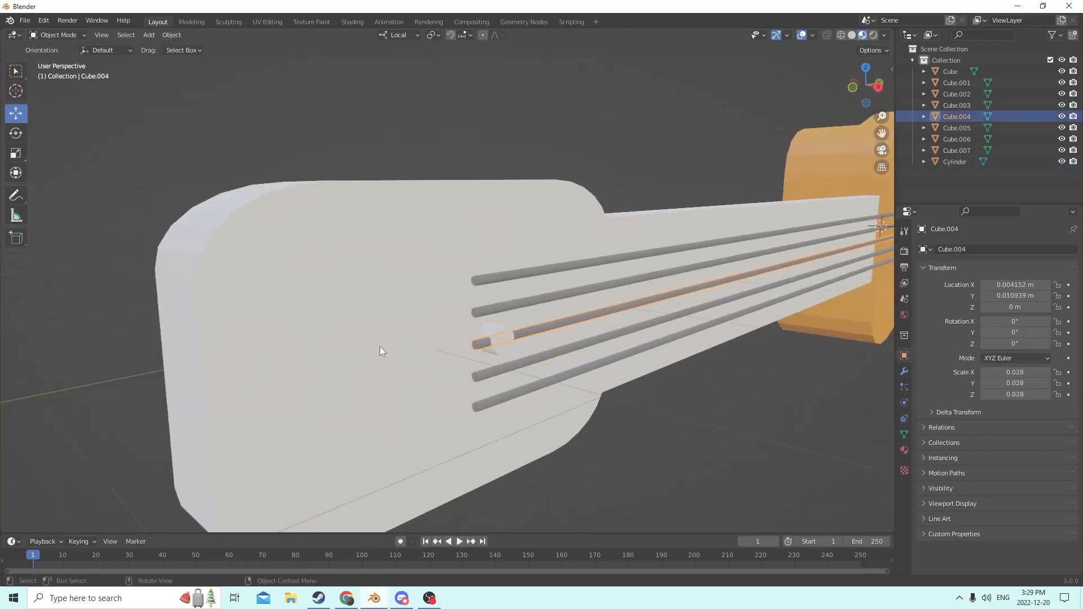
click(504, 344)
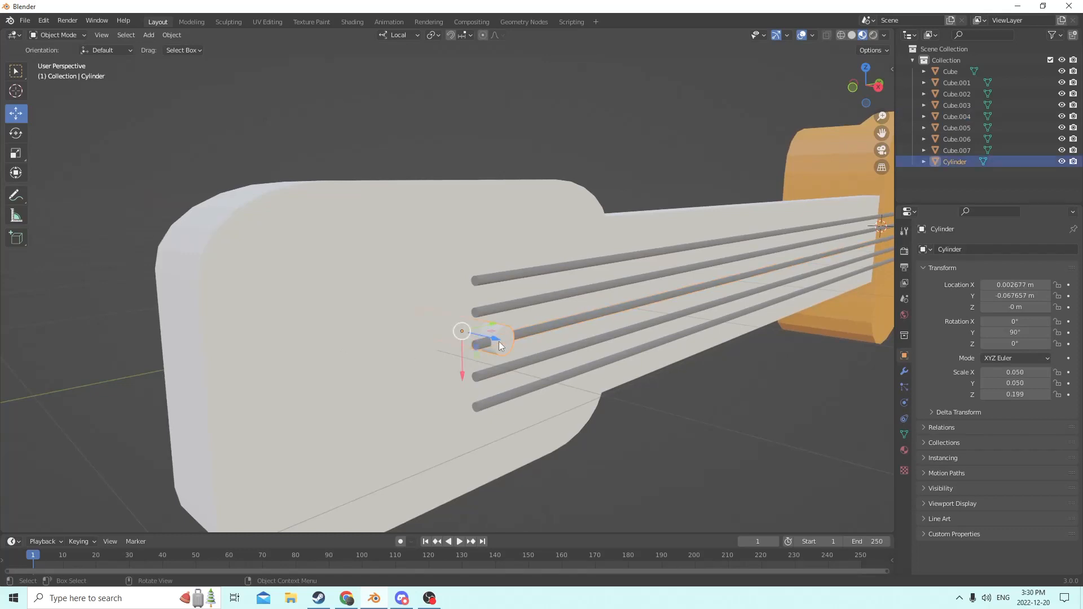
middle_drag(504, 344, 777, 272)
scroll(526, 348, down, 5)
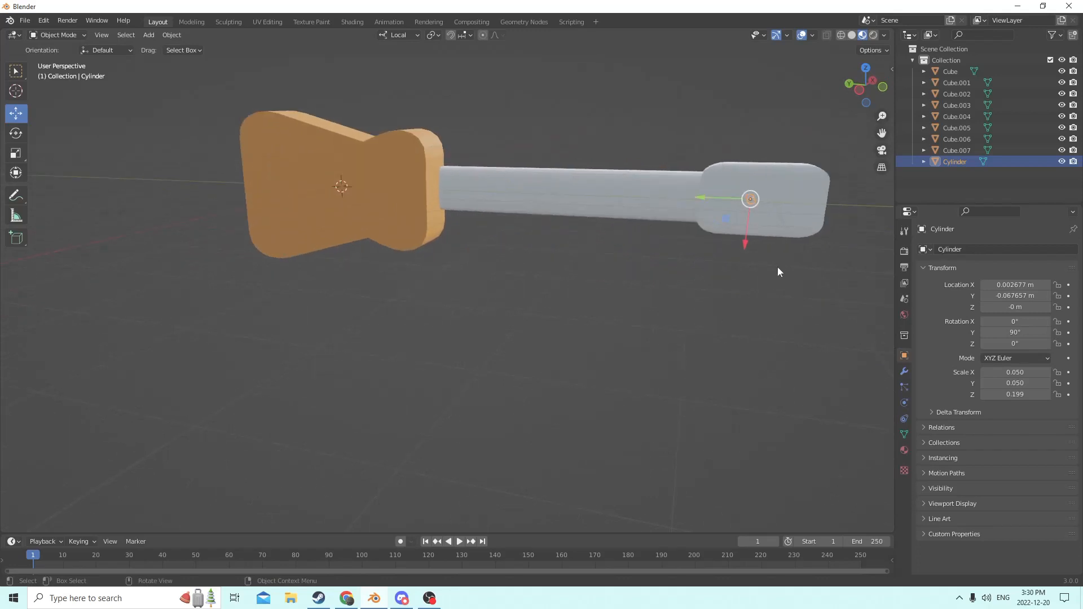
middle_drag(885, 127, 709, 172)
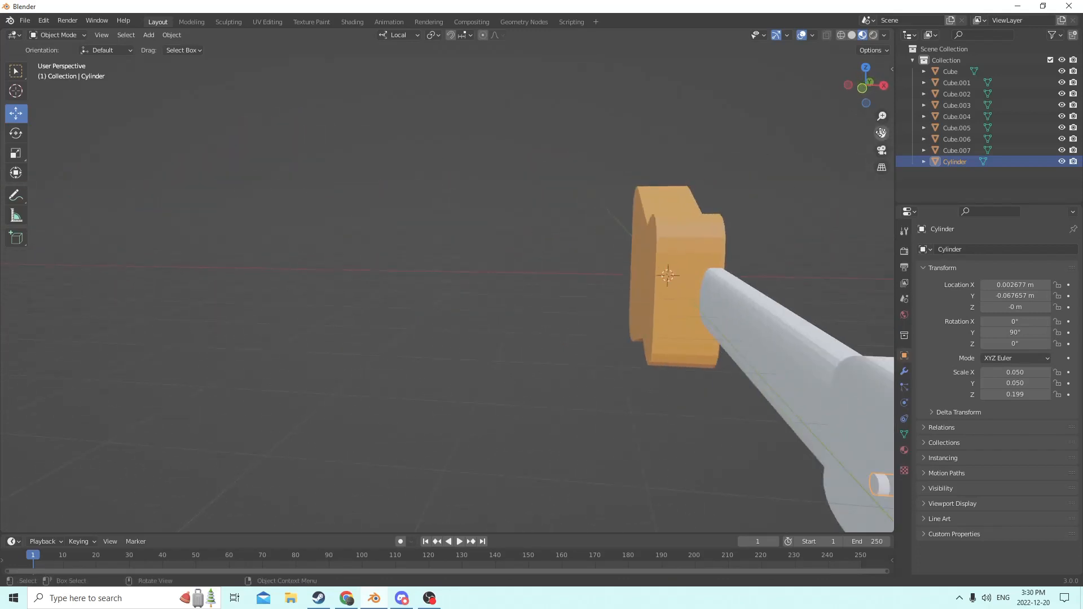
drag(880, 132, 671, 48)
middle_drag(782, 182, 819, 197)
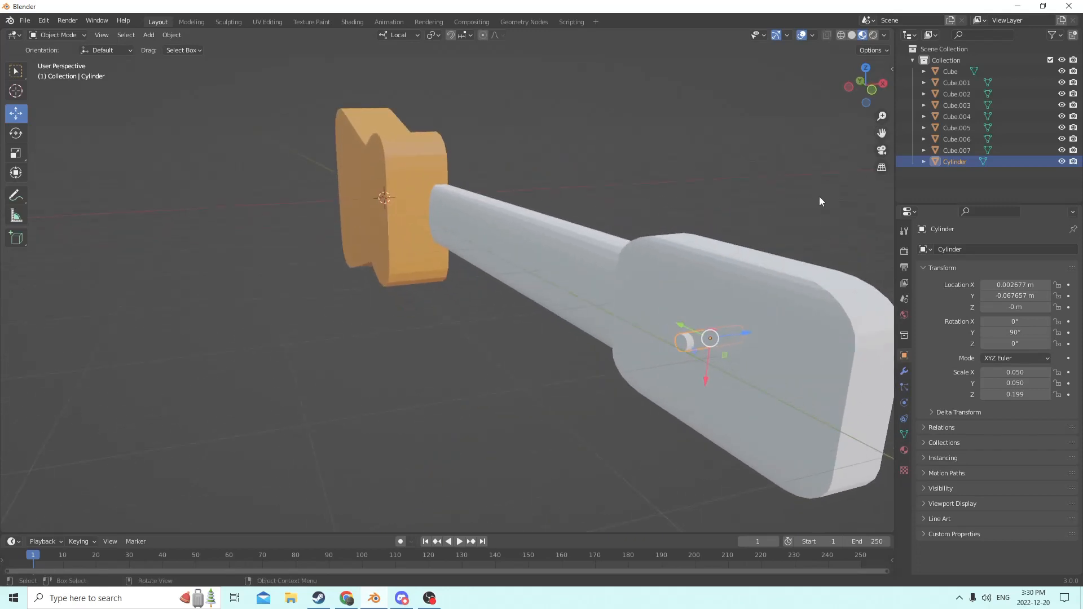
key(shift+d)
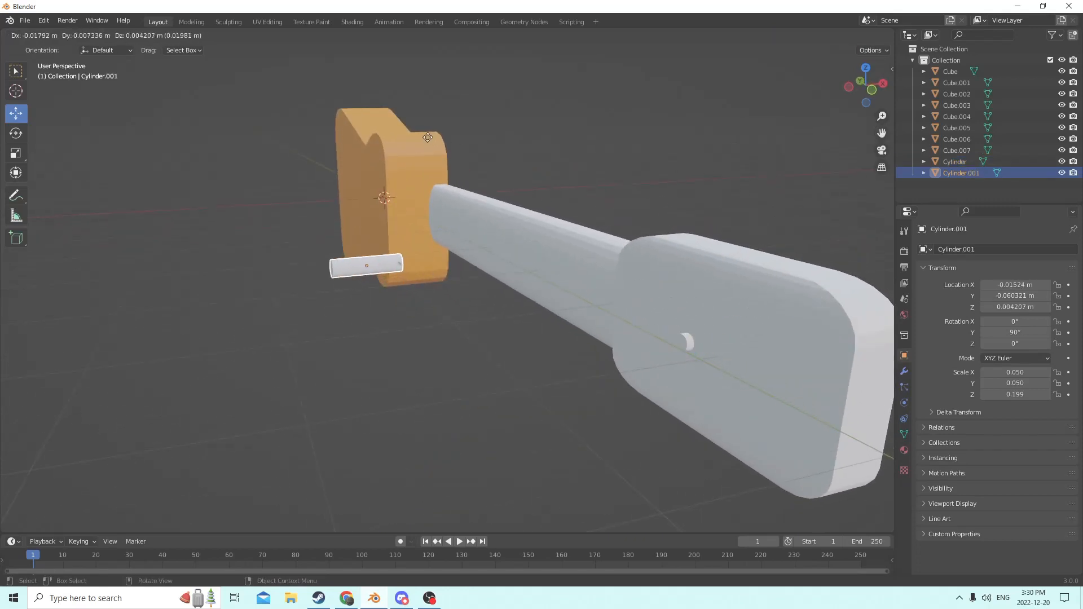
right_click(446, 154)
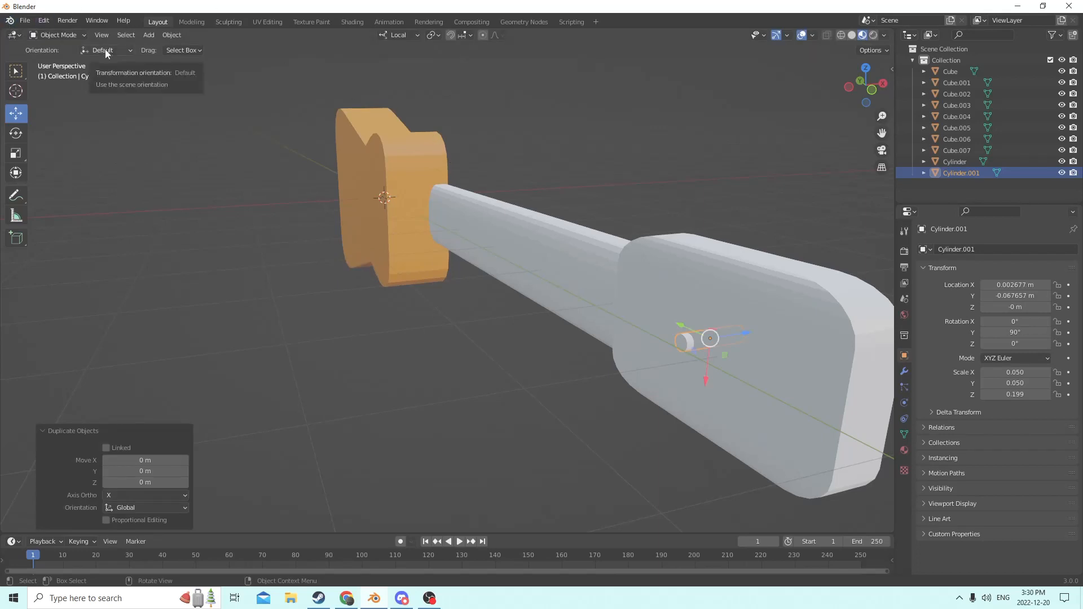
key(Delete)
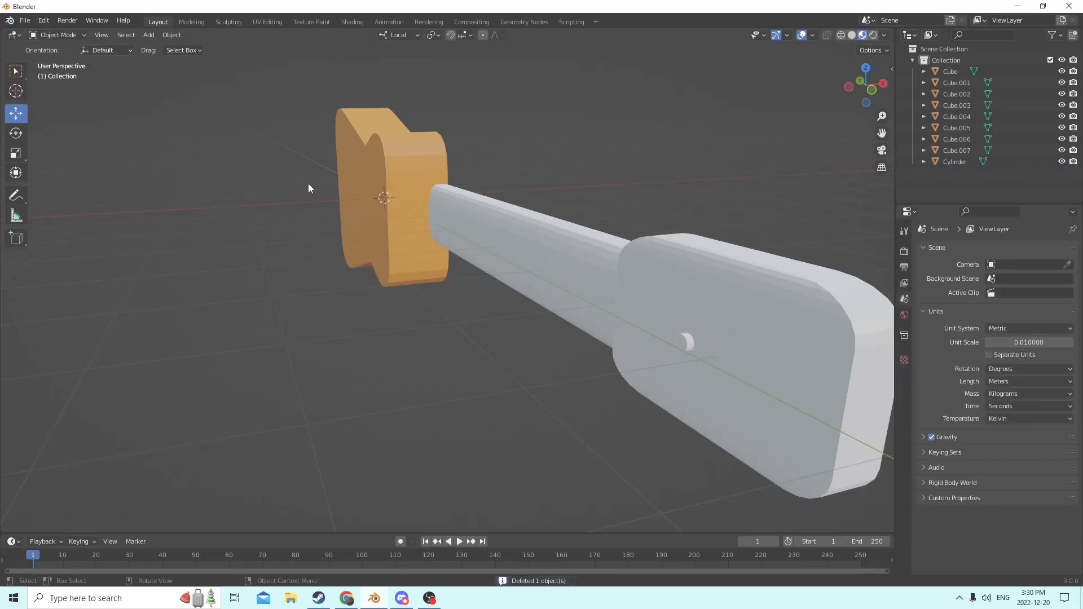
Add a 0.02 m cube and move it about -0.0707 m along Y to the headstock.
key(shift+a)
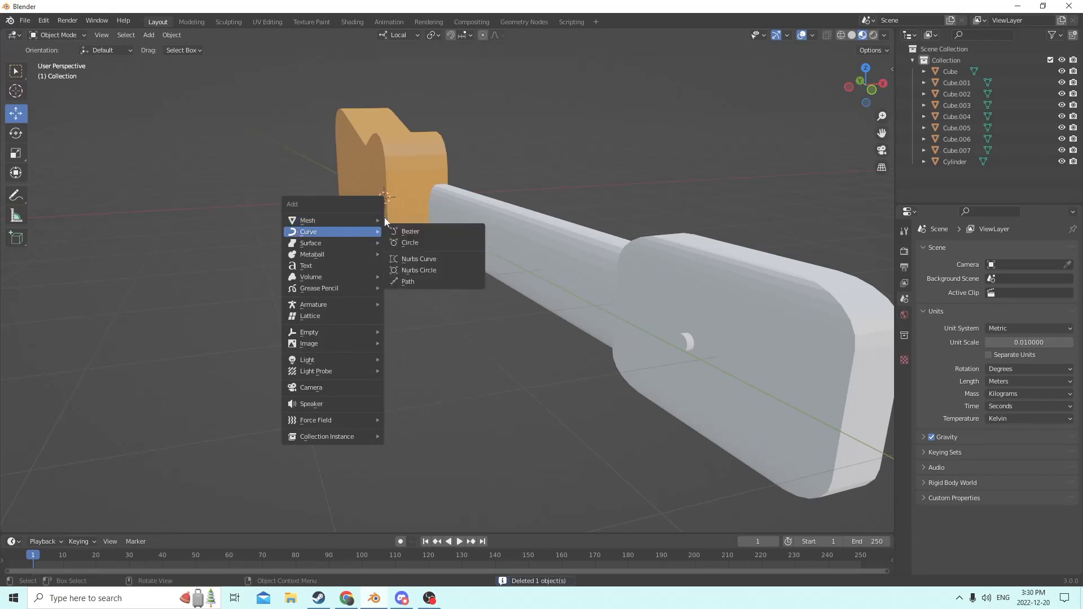
click(408, 231)
middle_drag(467, 231, 295, 247)
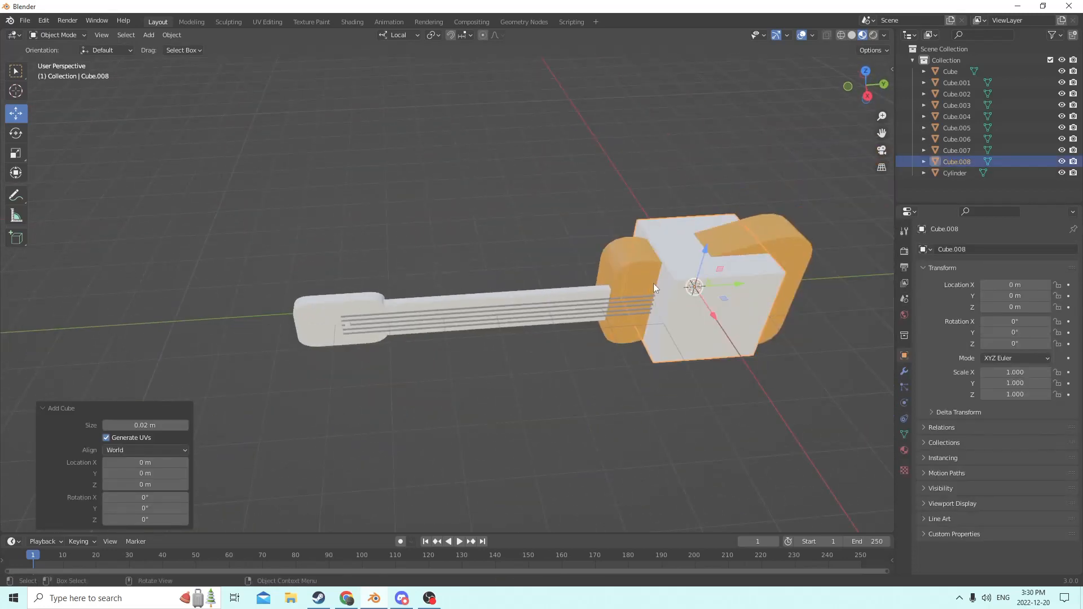
drag(733, 286, 361, 280)
Flatten the new cube to a Z scale of about 0.134 and narrow it to an X scale of about 0.359.
middle_drag(361, 281, 467, 258)
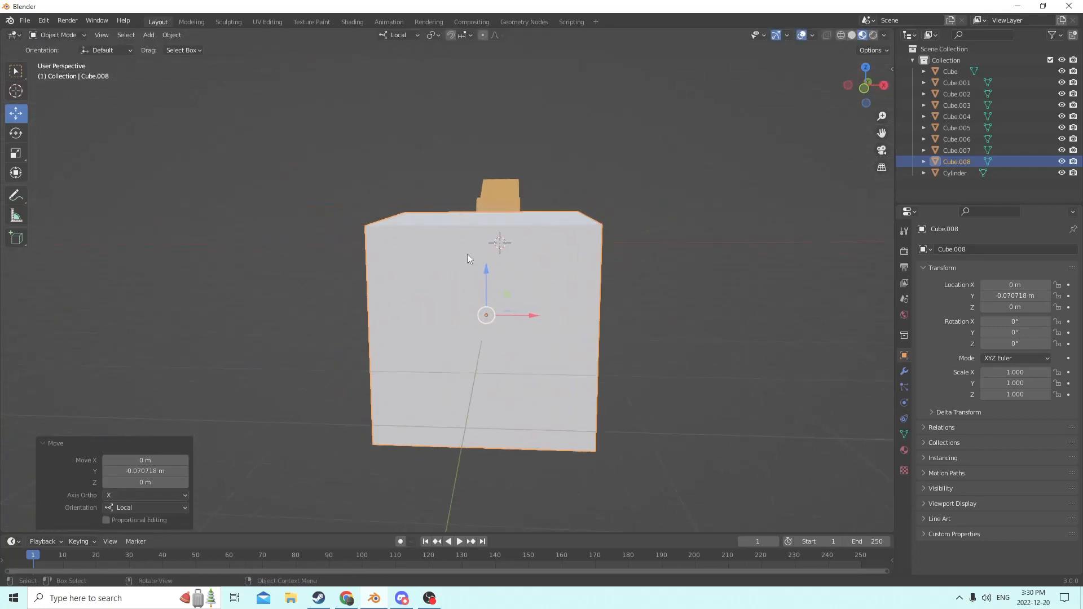
click(15, 152)
middle_drag(391, 303, 503, 382)
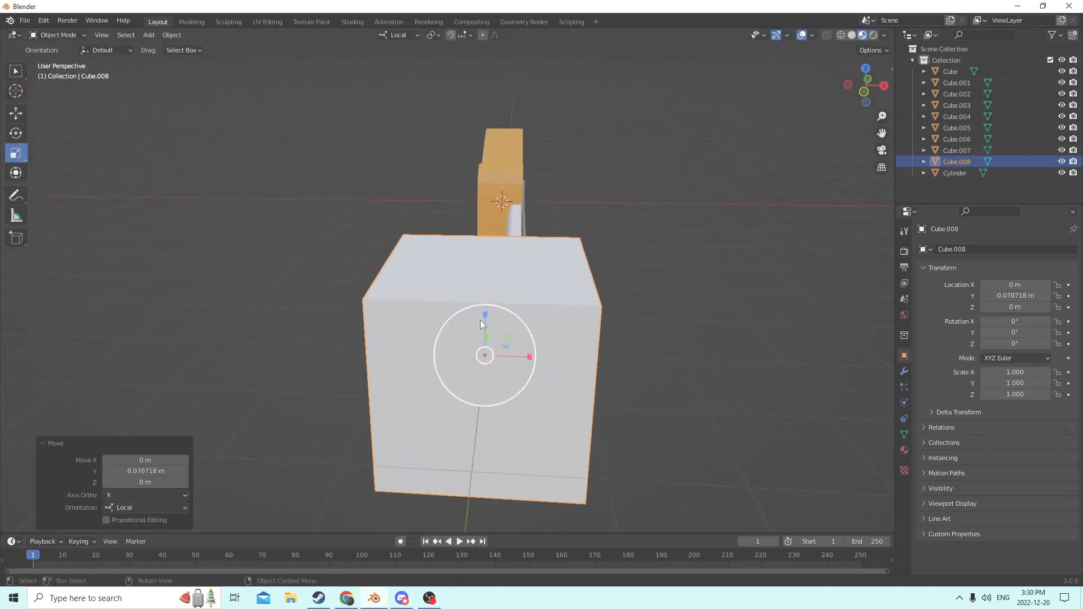
middle_drag(479, 320, 279, 246)
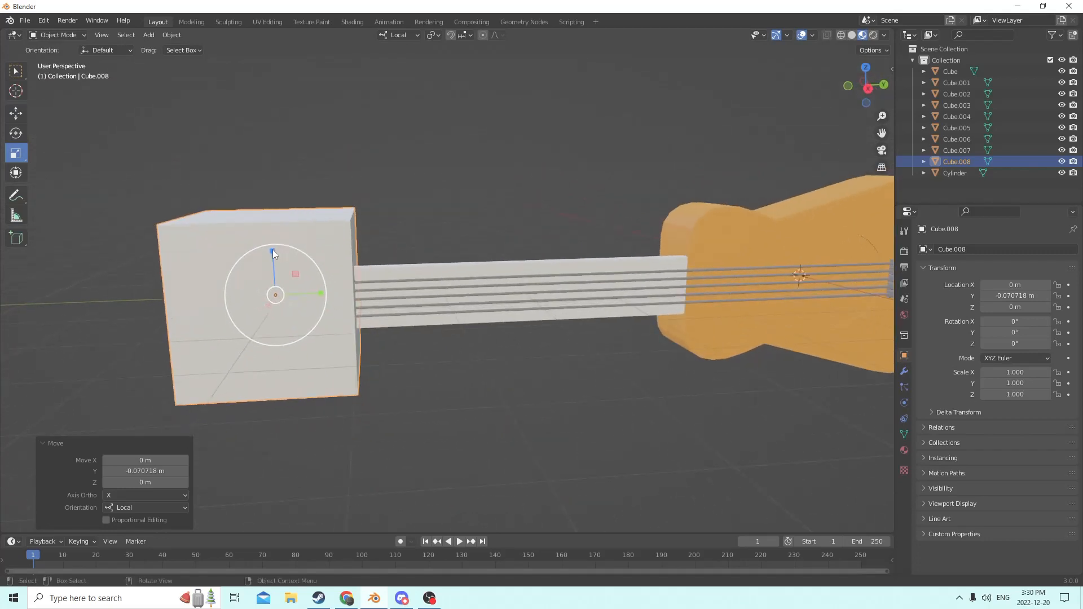
drag(272, 249, 275, 288)
middle_drag(275, 289, 495, 371)
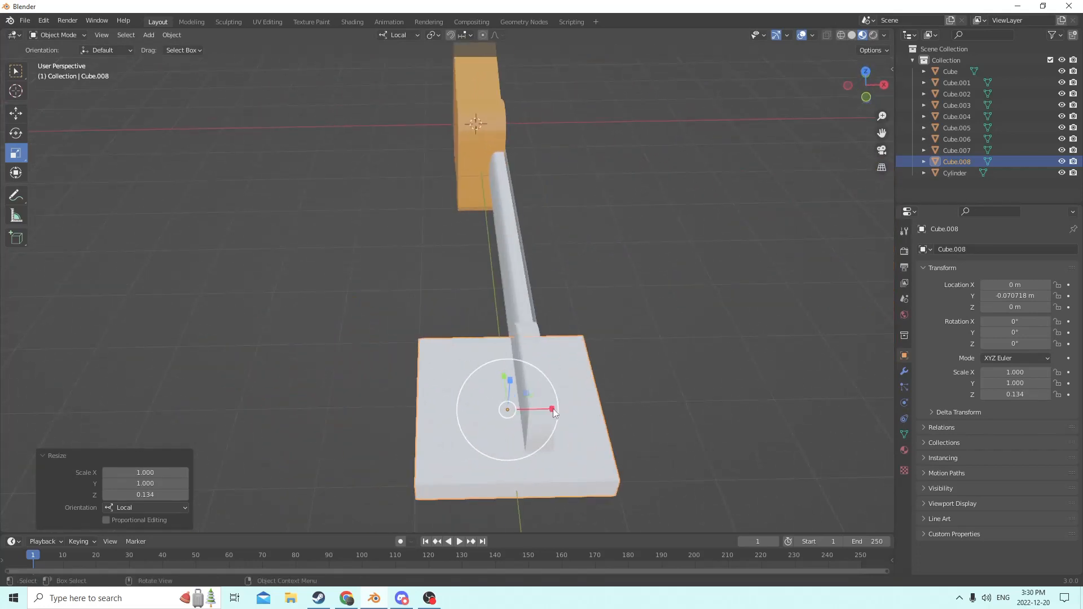
drag(552, 410, 524, 410)
Move the flattened block along X to about -0.0084 m so it sits behind the headstock.
middle_drag(524, 410, 484, 403)
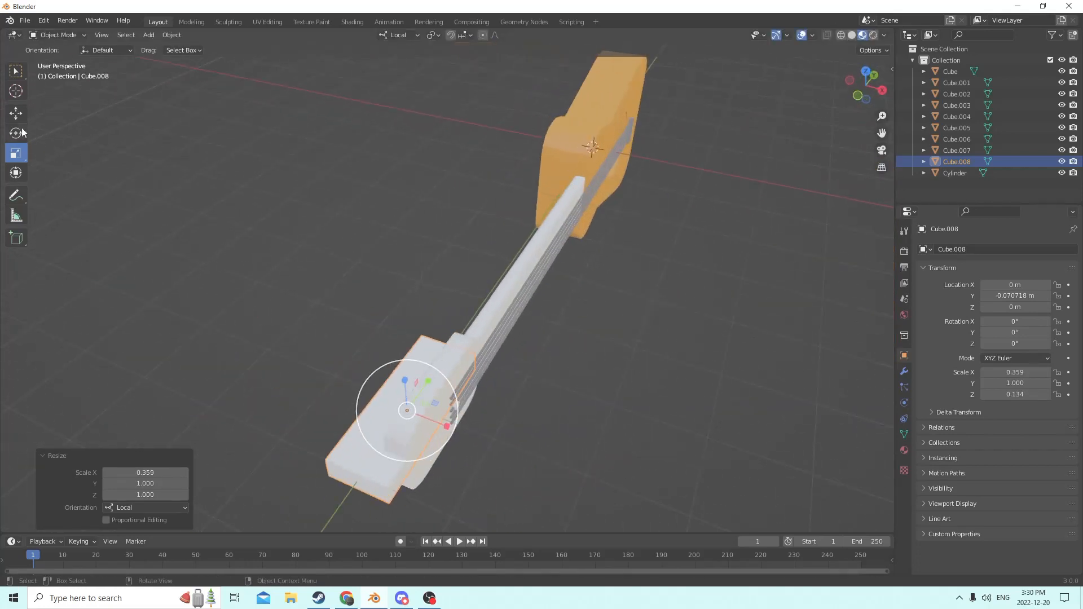
click(17, 111)
drag(448, 426, 392, 405)
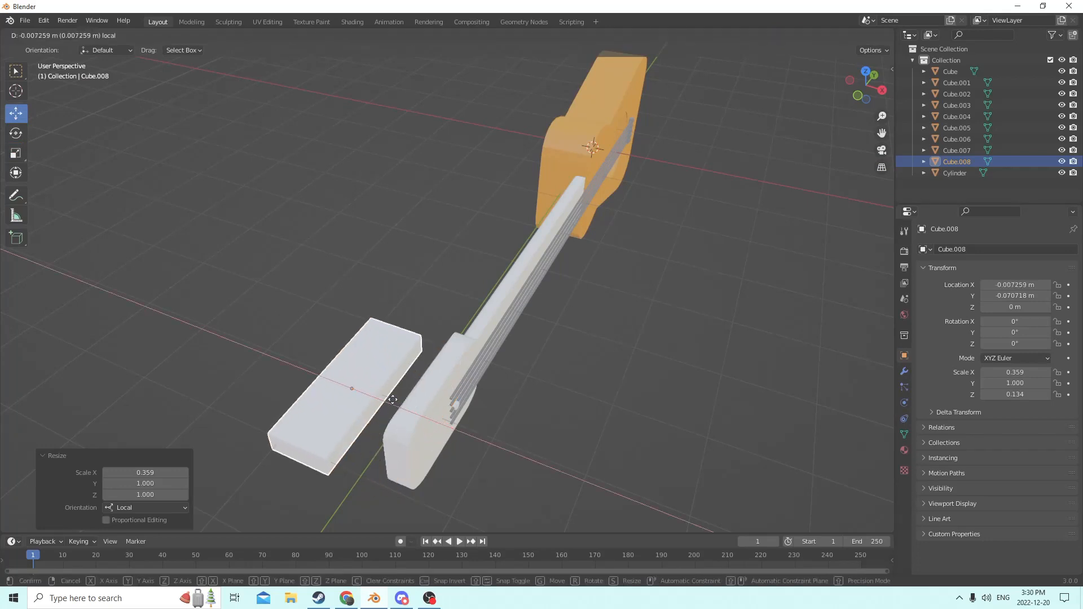
Add one centred loop cut across the middle of the block's length.
middle_drag(393, 404, 225, 342)
key(Tab)
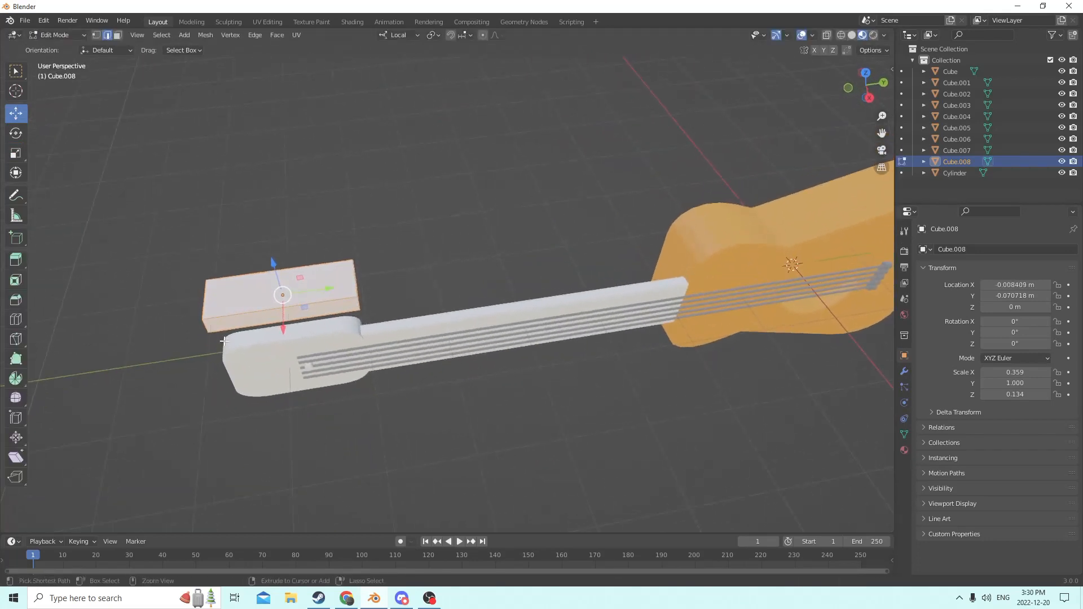
key(ctrl+r)
click(283, 302)
right_click(283, 302)
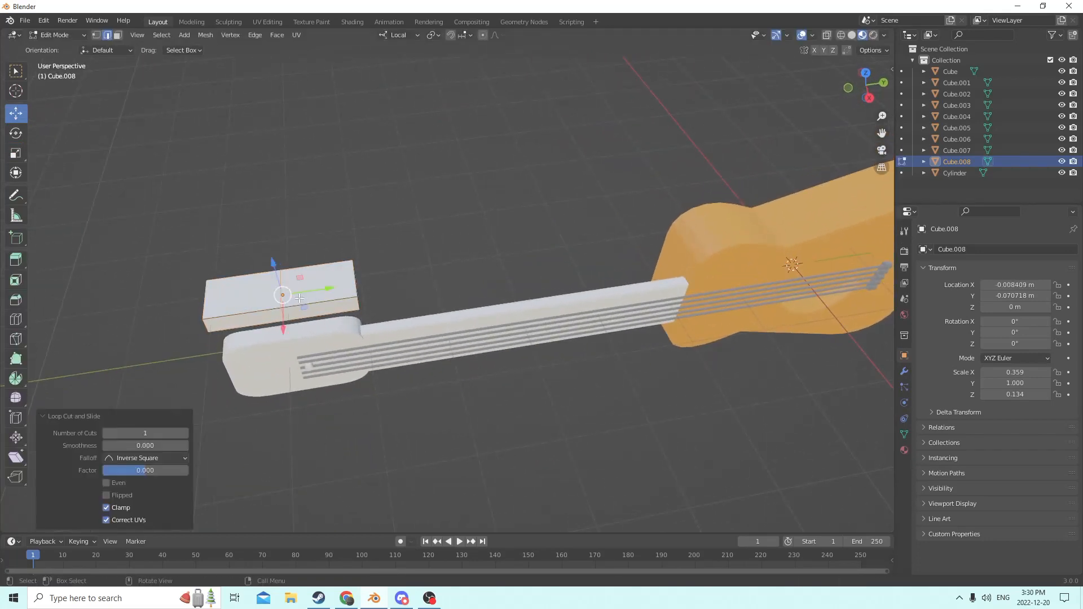
Move the middle edge on the block's outer side about 0.0035 m along X toward the headstock to form a notch.
middle_drag(283, 301, 330, 315)
scroll(410, 246, up, 6)
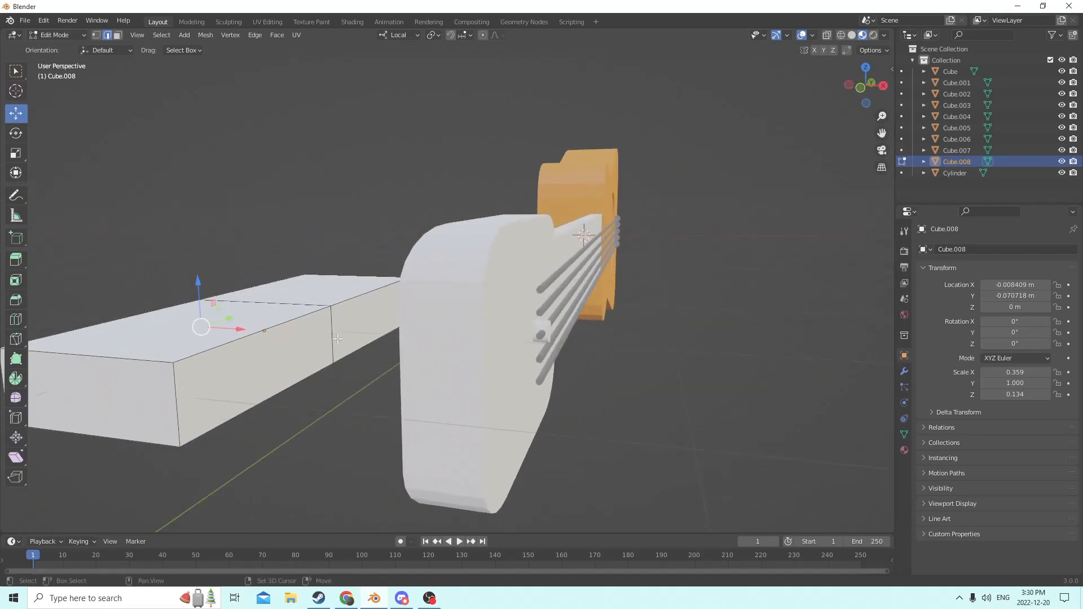
click(22, 155)
middle_drag(68, 169, 149, 205)
middle_drag(201, 232, 285, 254)
click(505, 379)
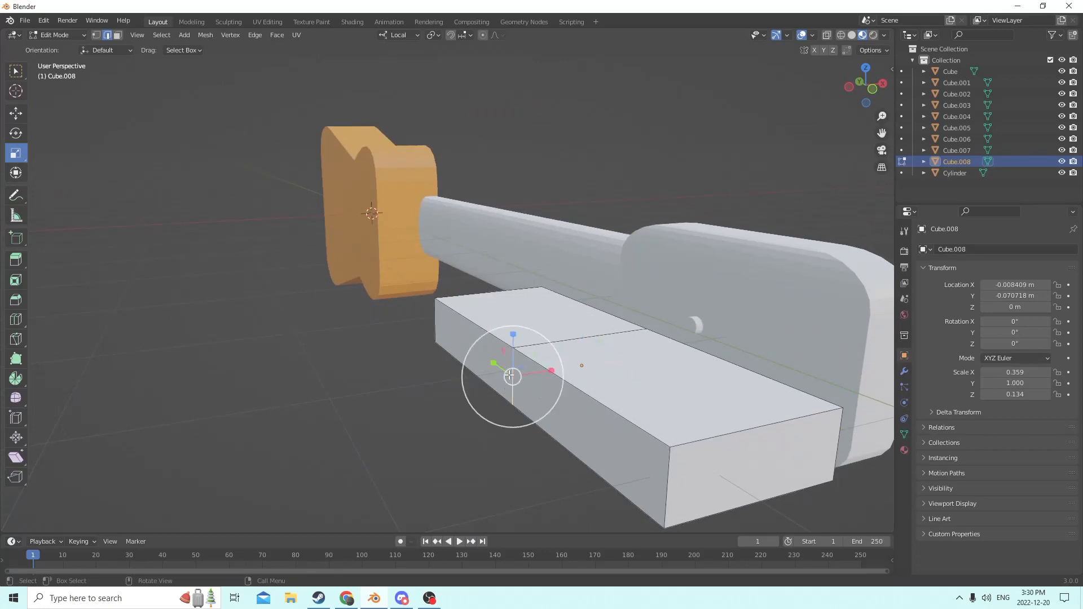
middle_drag(504, 379, 422, 380)
click(14, 118)
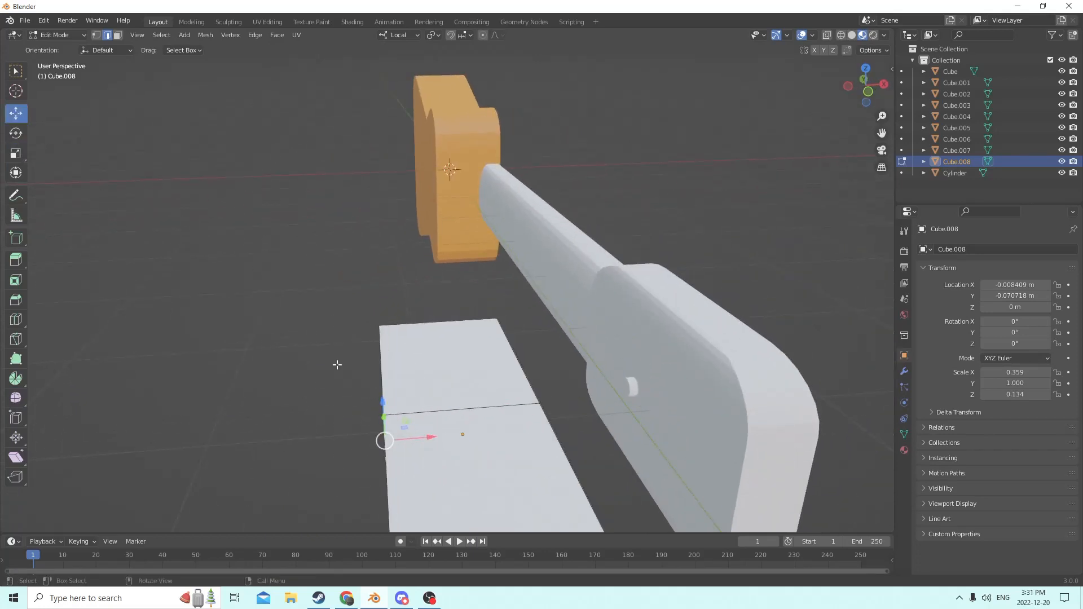
drag(422, 436, 500, 435)
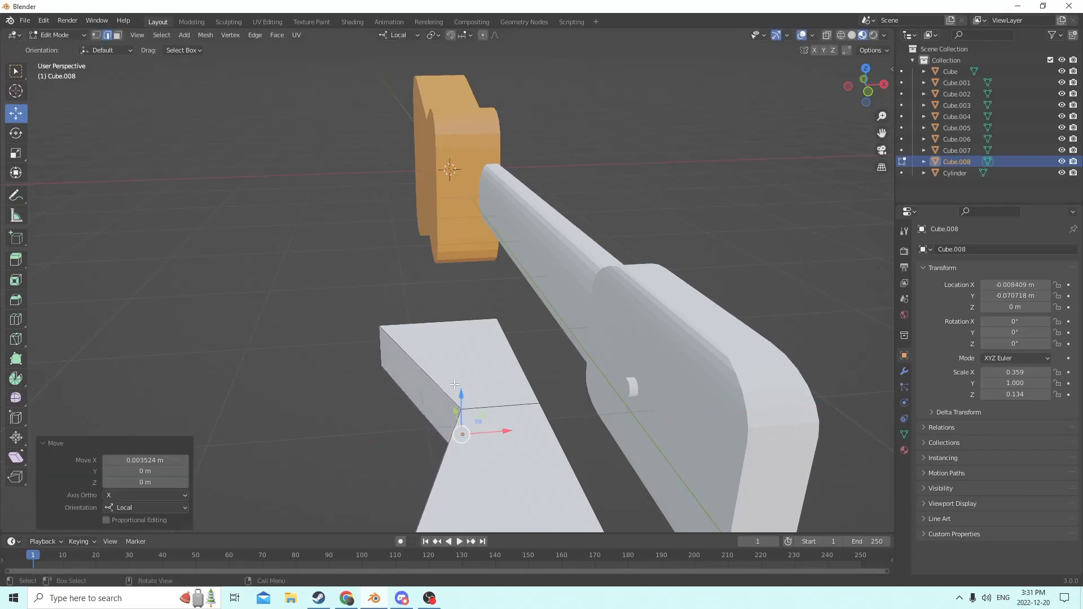
Round the notched block's outer corner edges with a 6-segment bevel.
middle_drag(501, 435, 364, 353)
key(Tab)
key(Tab)
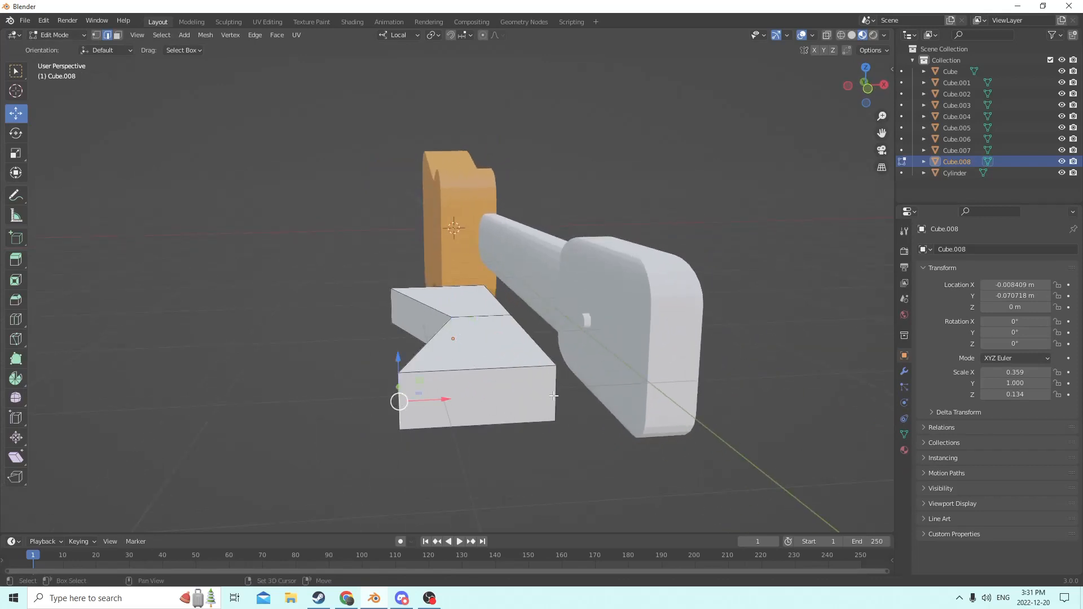
middle_drag(476, 394, 601, 264)
shift+click(550, 261)
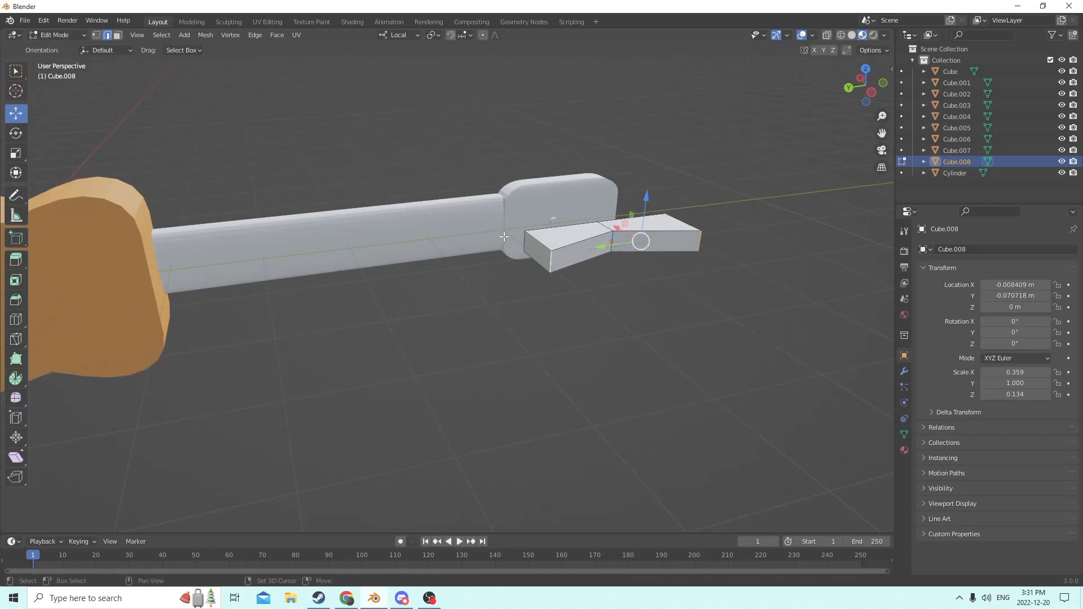
key(ctrl+b)
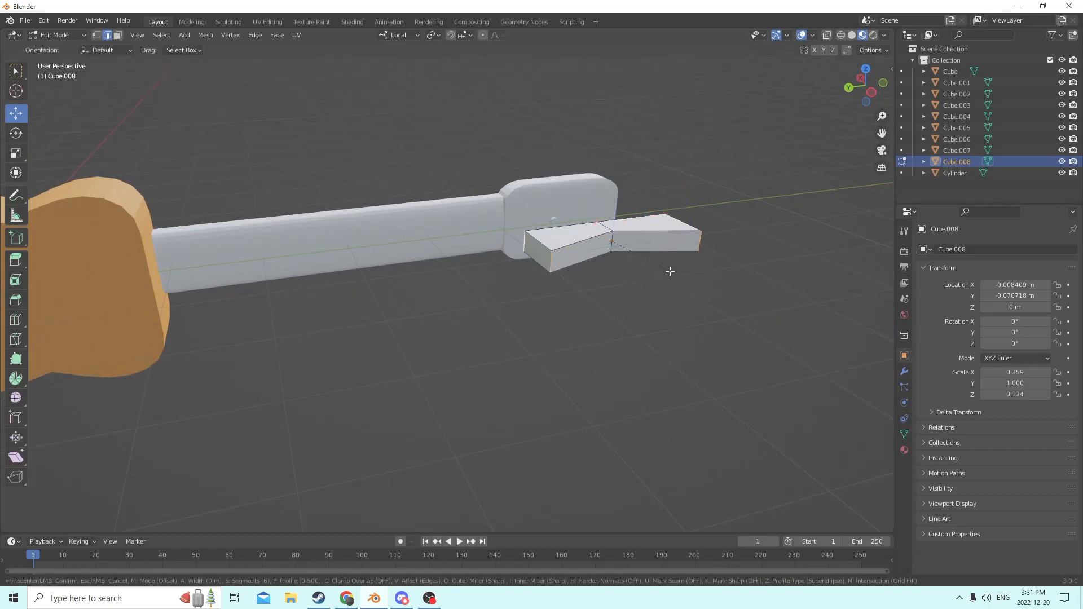
click(705, 277)
Scale the rounded peg handle uniformly by about 0.517 in Object Mode.
middle_drag(701, 273, 709, 327)
key(Tab)
key(s)
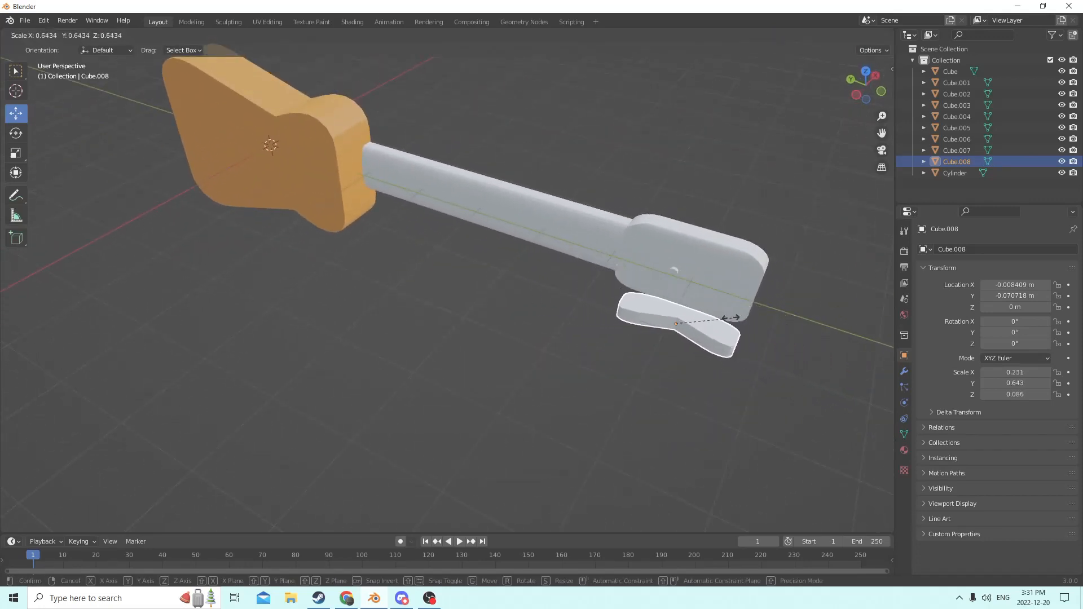
click(722, 320)
Shrink the peg handle to a Y scale of about 0.278 and a Z scale of about 0.052.
click(12, 150)
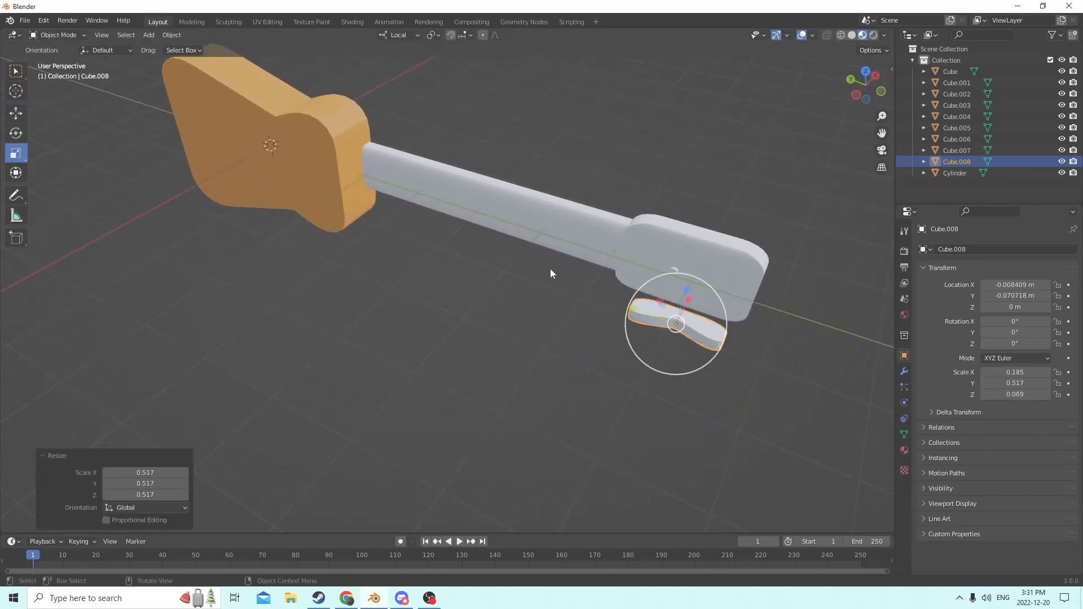
drag(636, 309, 659, 312)
middle_drag(659, 311, 565, 314)
drag(565, 319, 581, 337)
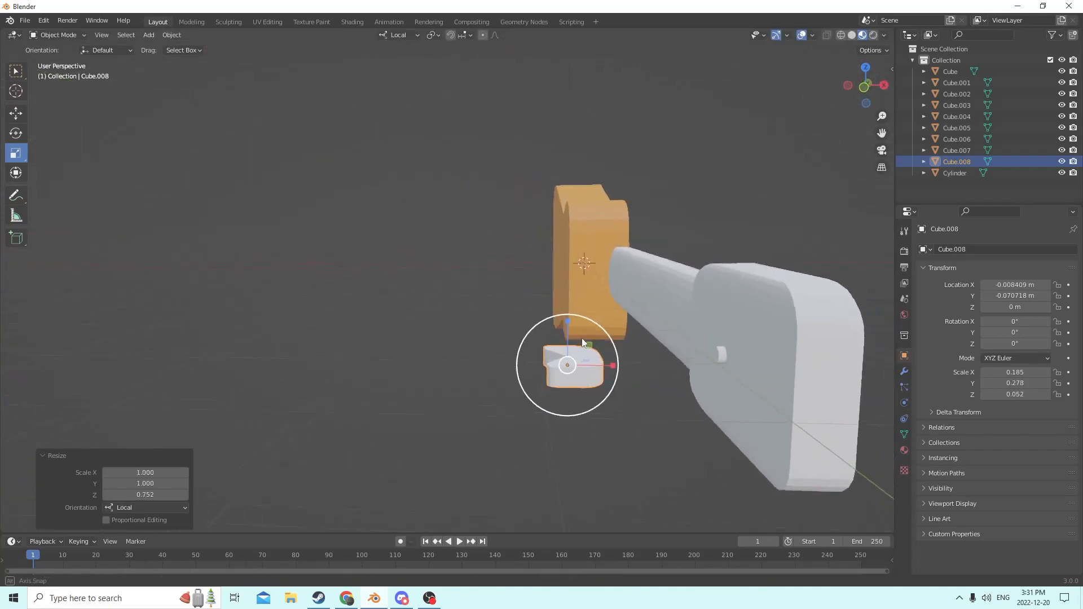
Move the peg handle about 0.0066 m along X toward the back of the headstock.
middle_drag(581, 337, 572, 341)
click(16, 114)
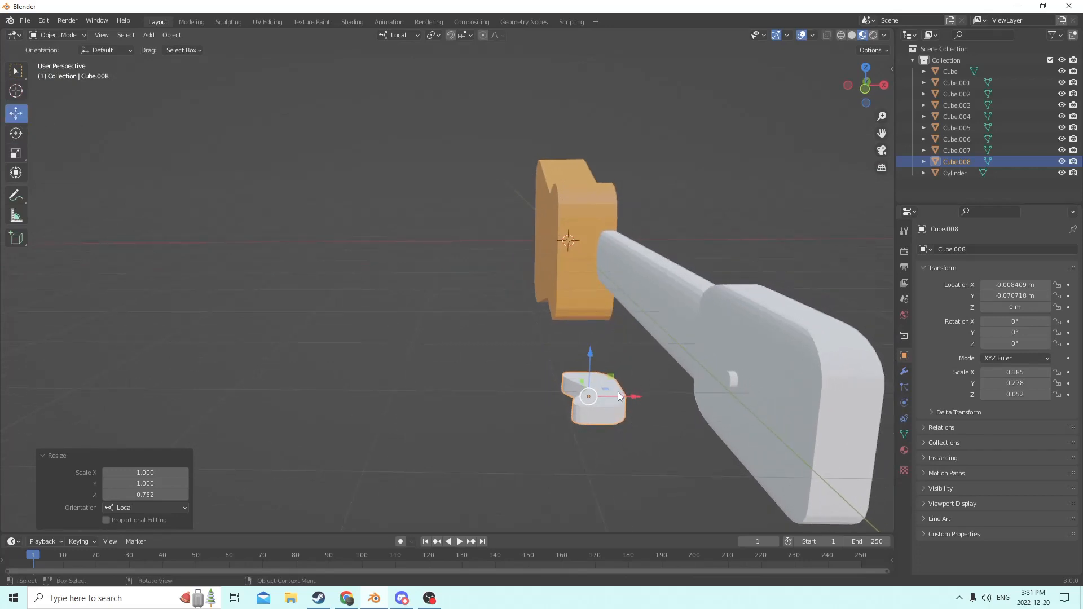
drag(619, 396, 714, 396)
middle_drag(726, 371, 702, 381)
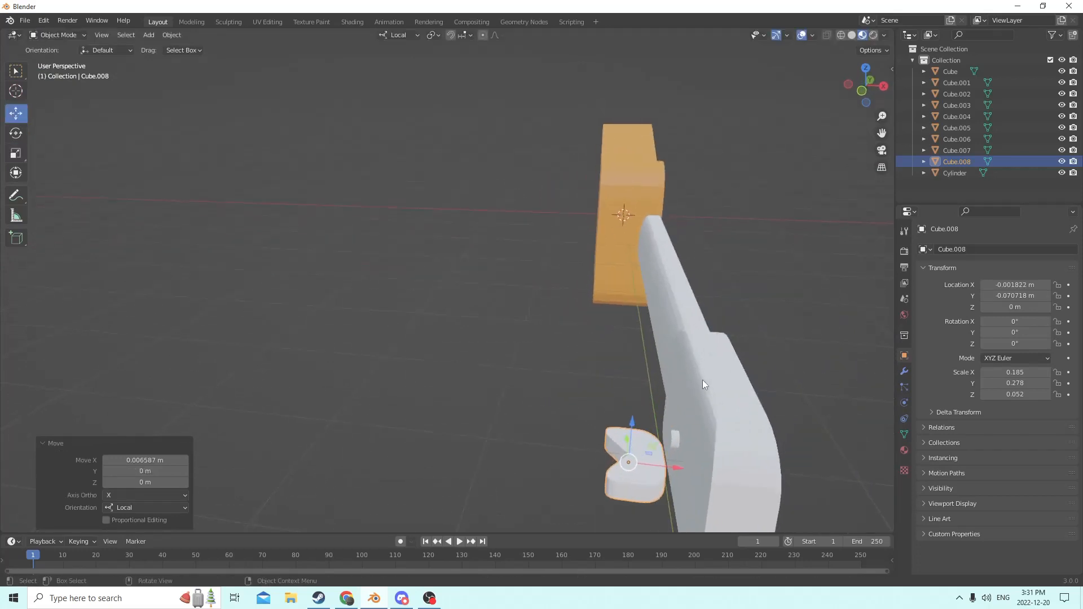
Align the peg handle with the cylinder at Y about -0.0676 m and move it about 0.001 m along X toward it.
middle_drag(641, 447, 834, 164)
scroll(819, 187, up, 2)
drag(759, 296, 693, 289)
middle_drag(692, 289, 612, 279)
drag(466, 345, 494, 345)
Scale the peg handle uniformly by 0.744 and move it along X until it meets the cylinder.
middle_drag(494, 345, 517, 313)
key(s)
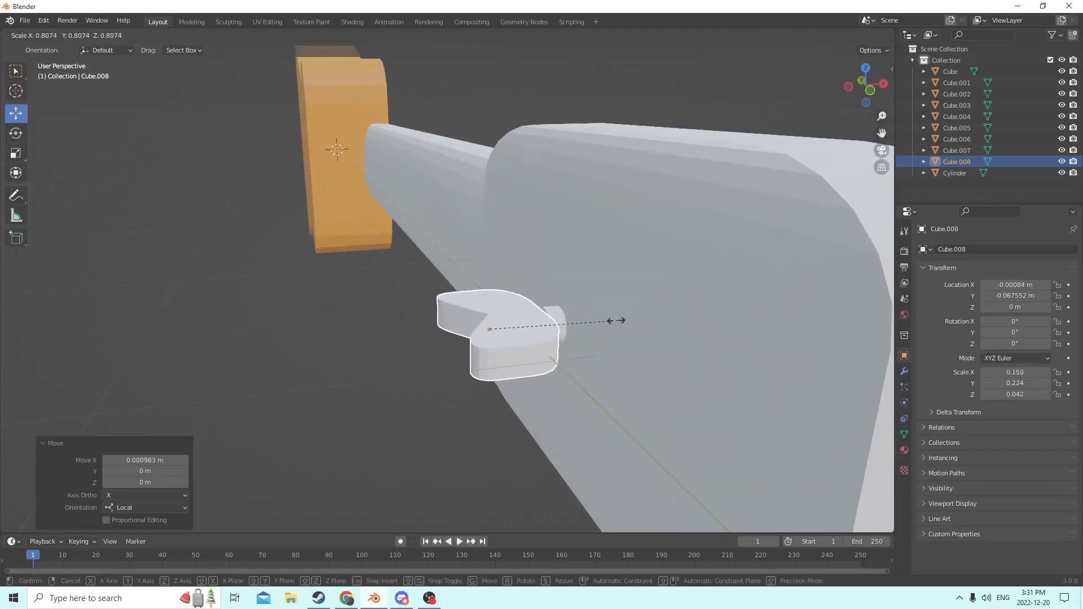
click(609, 319)
middle_drag(609, 319, 505, 290)
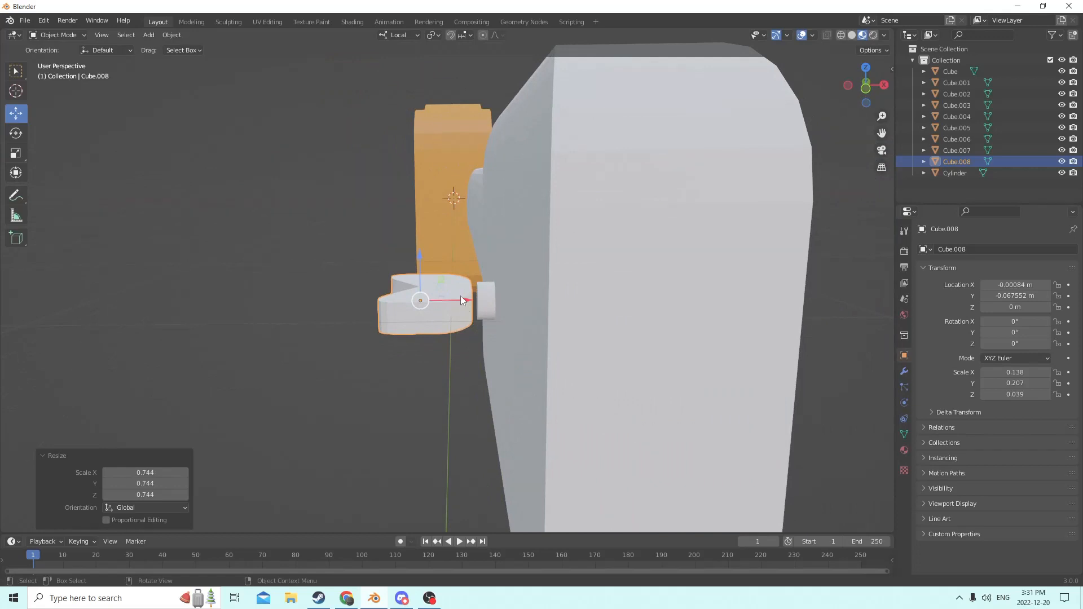
drag(460, 299, 474, 299)
Join the peg handle and the cylinder into a single tuning peg object.
middle_drag(474, 299, 395, 288)
shift+click(572, 308)
key(ctrl+j)
Duplicate the tuning peg twice, placing the copies at Z 0.001084 m and Z 0.002101 m on the two strings above.
key(shift+d)
right_click(543, 293)
drag(348, 319, 347, 283)
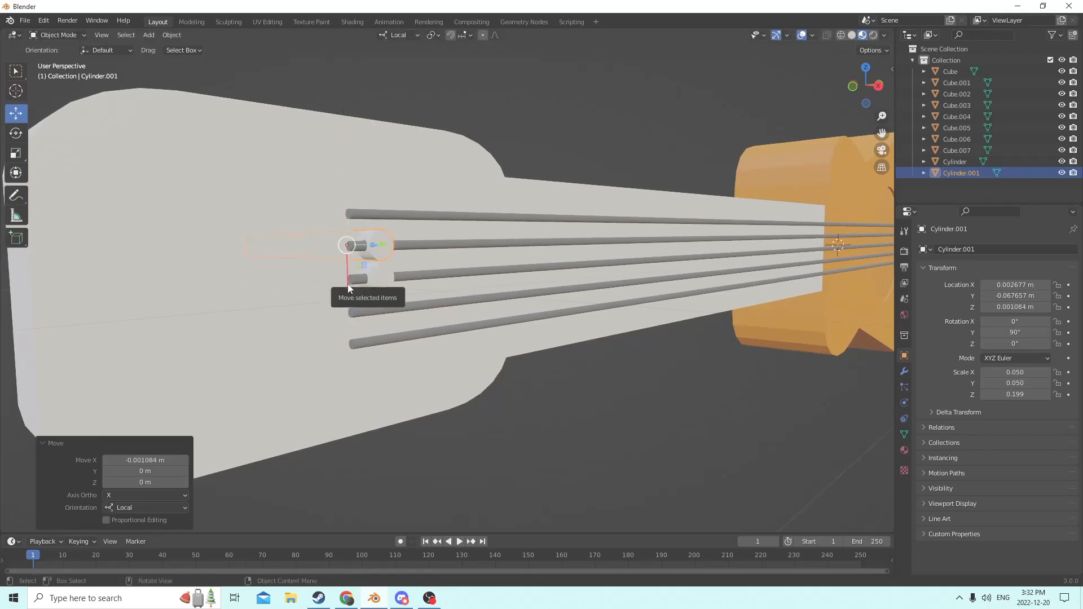
key(shift+d)
key(Escape)
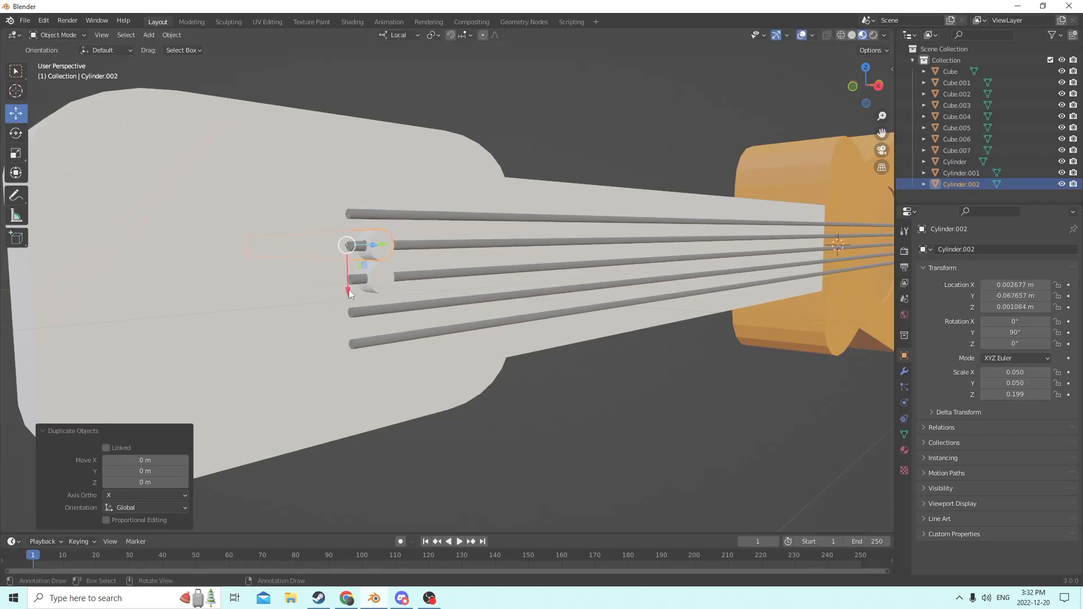
drag(348, 292, 348, 259)
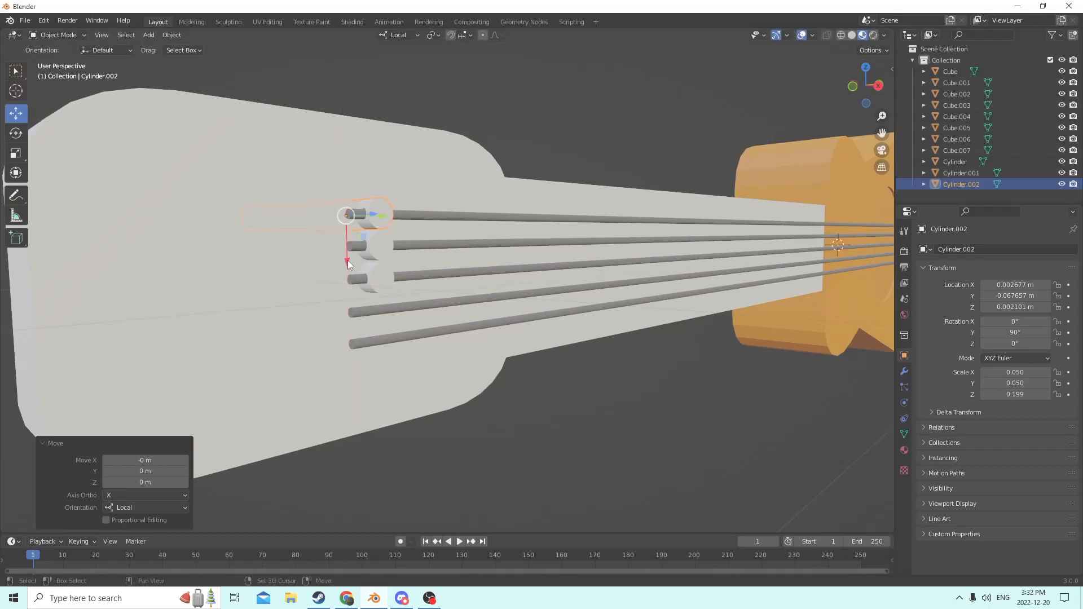
Duplicate the topmost peg and set the copy's Z location to -0.002101 m, at the lowest string.
key(shift+d)
right_click(365, 252)
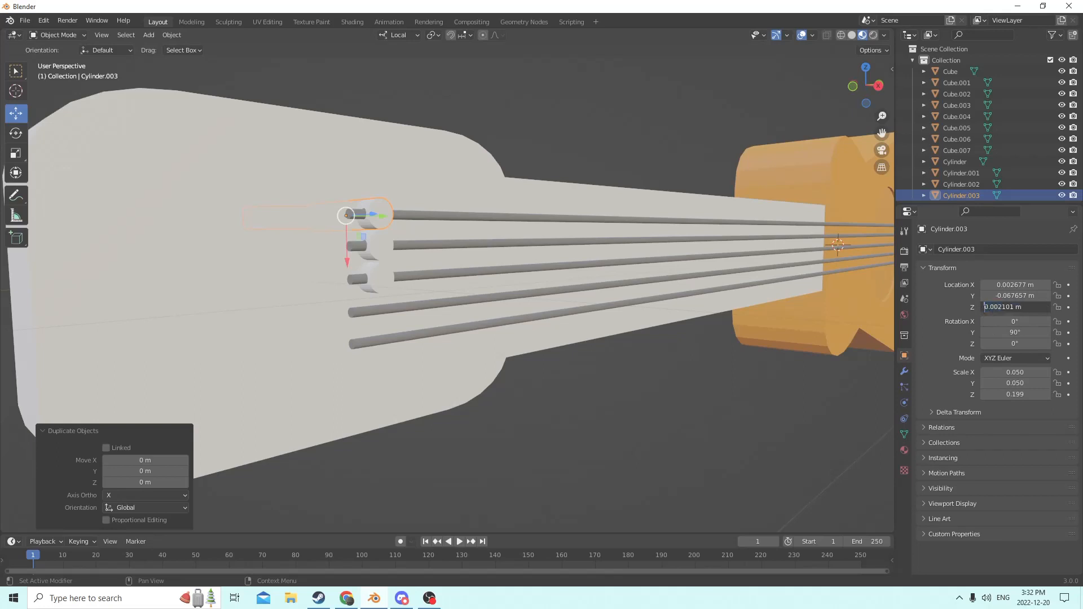
text(-)
key(Return)
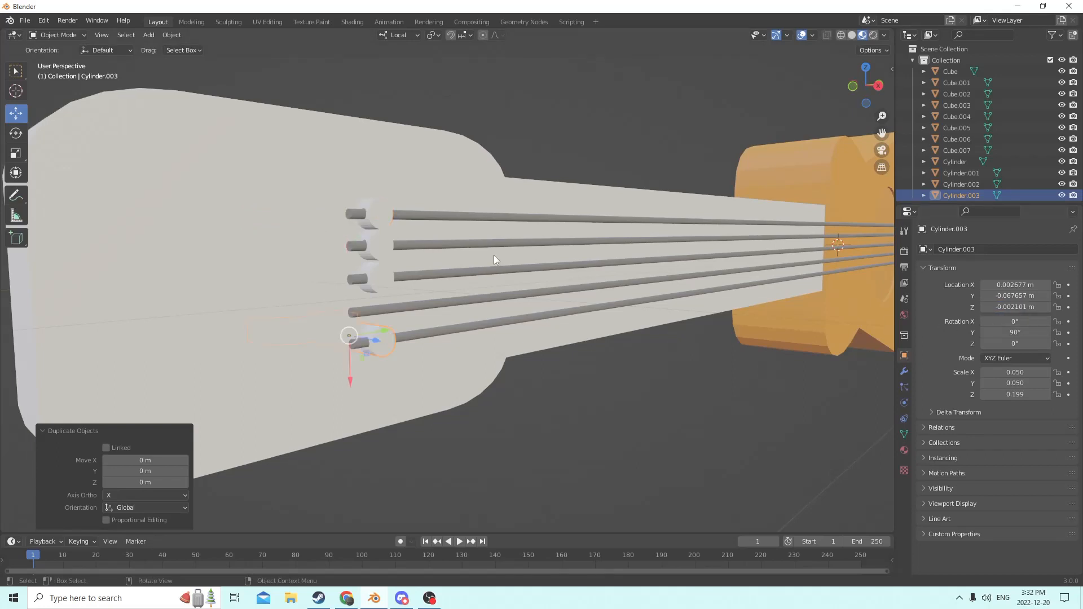
Duplicate the second peg from the top and set the copy's Z location to -0.001084 m, at the fourth string.
click(371, 245)
key(shift+d)
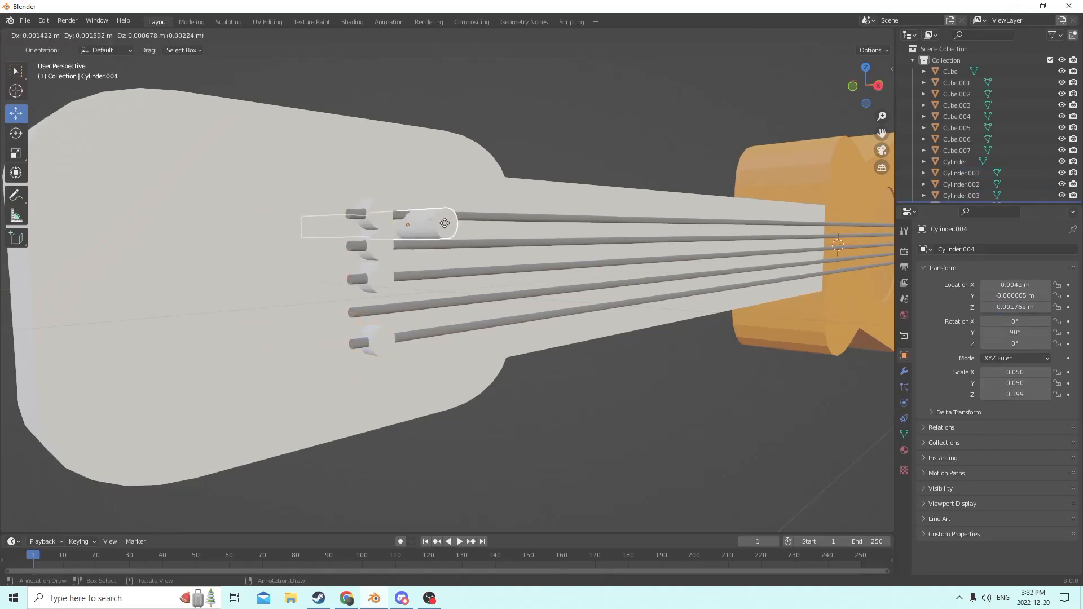
right_click(882, 263)
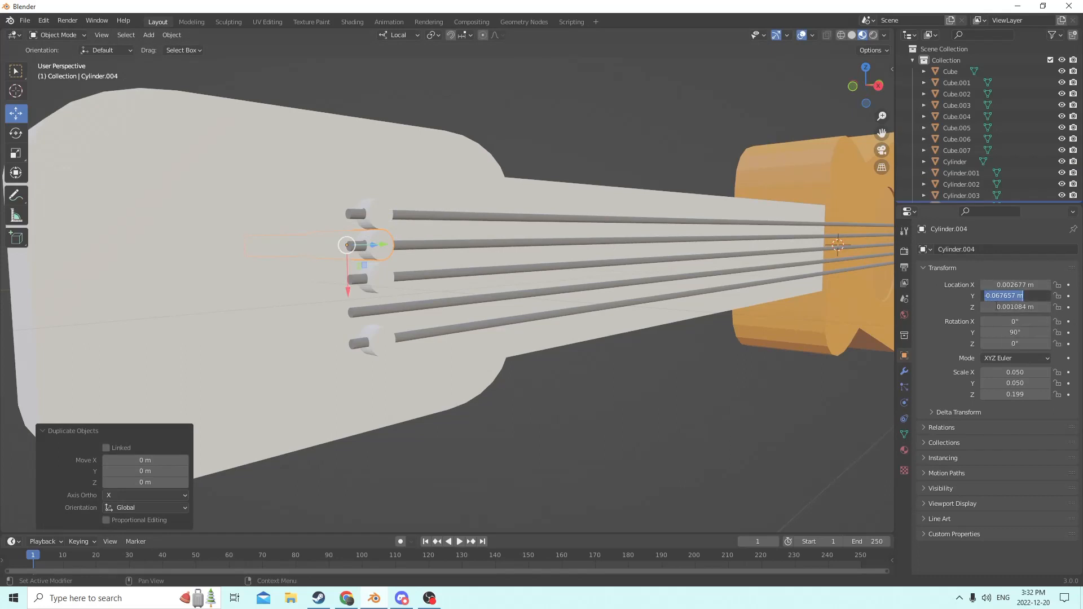
text(-)
key(Return)
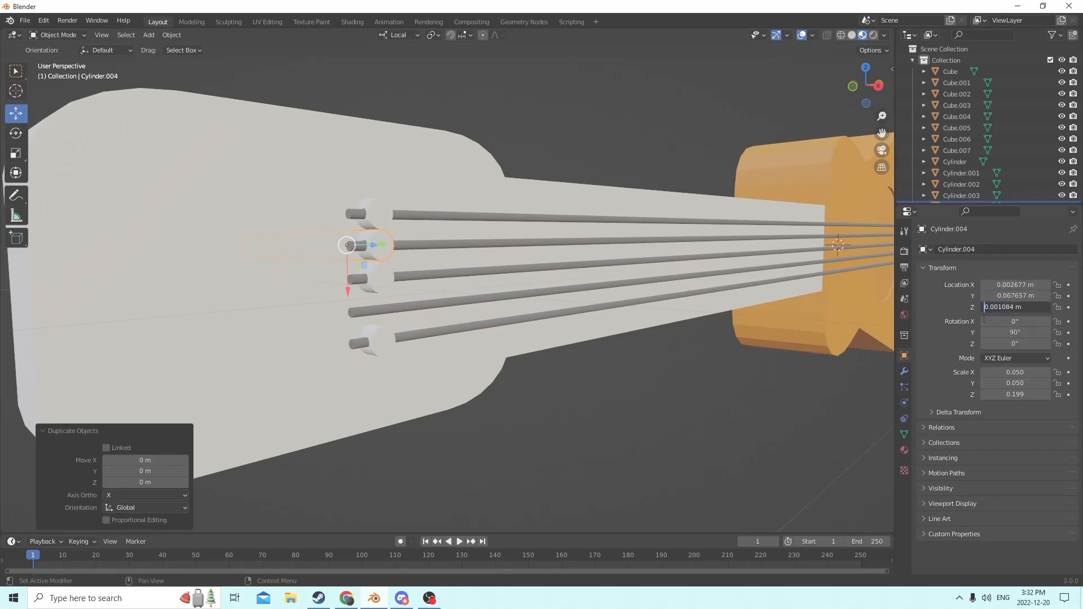
text(-)
key(Return)
Join all five tuning pegs to the headstock, with the headstock as the active object.
middle_drag(732, 262, 618, 252)
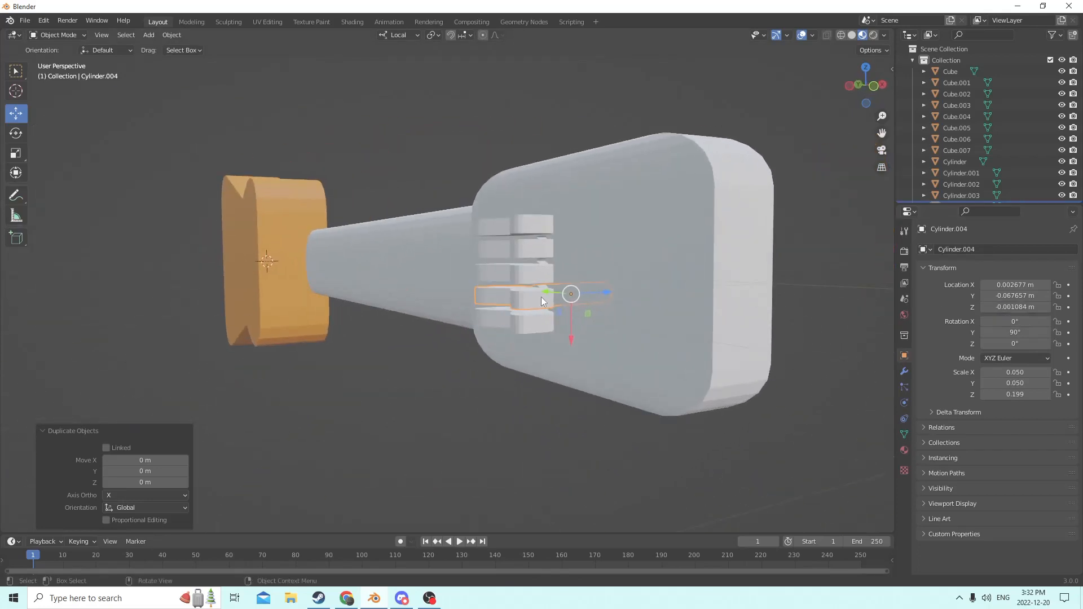
middle_drag(542, 296, 516, 298)
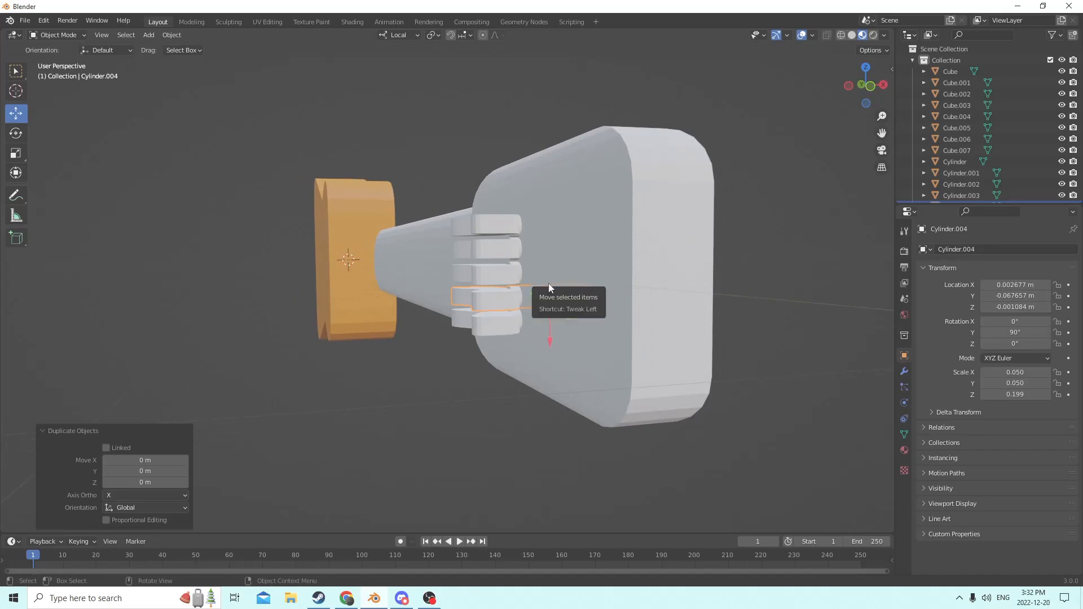
mouse_move(543, 282)
middle_down()
mouse_move(487, 286)
mouse_move(540, 278)
middle_up()
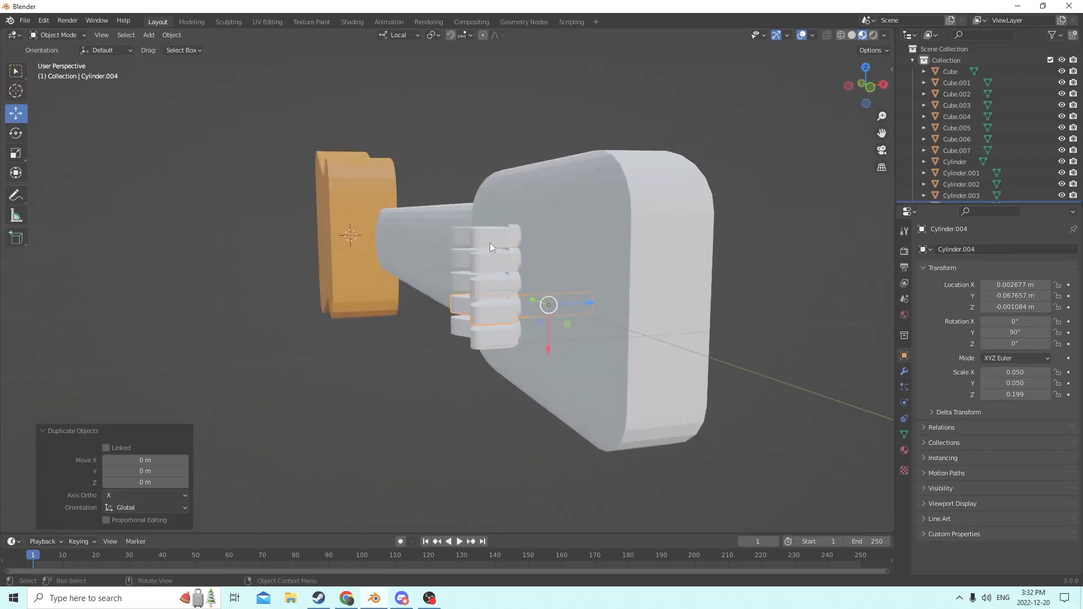
mouse_move(489, 244)
middle_down()
mouse_move(428, 256)
mouse_move(496, 264)
middle_up()
click(507, 265)
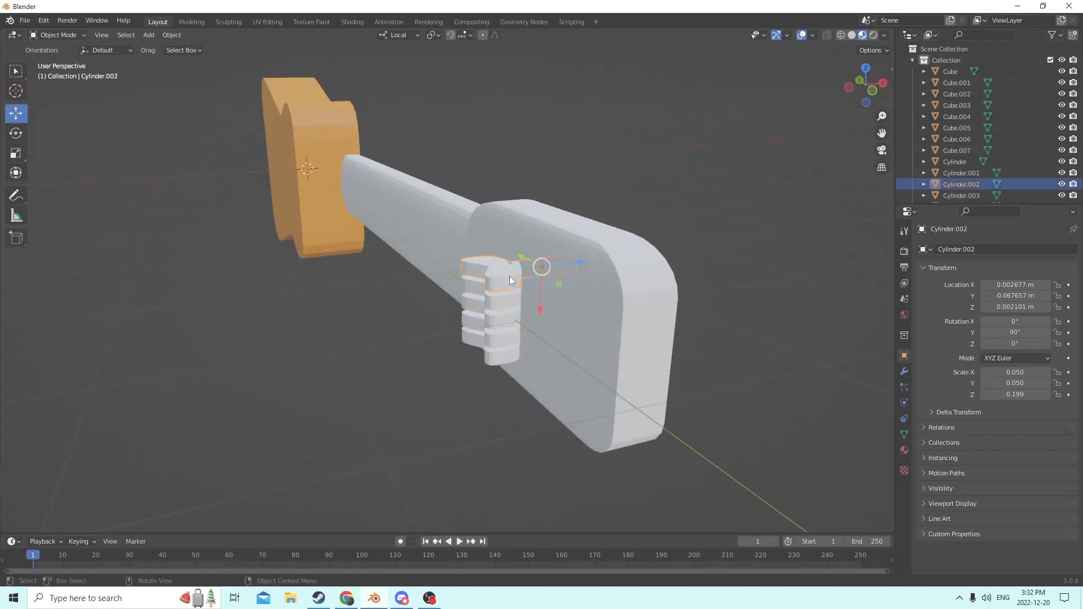
shift+click(506, 303)
shift+click(505, 316)
shift+click(502, 336)
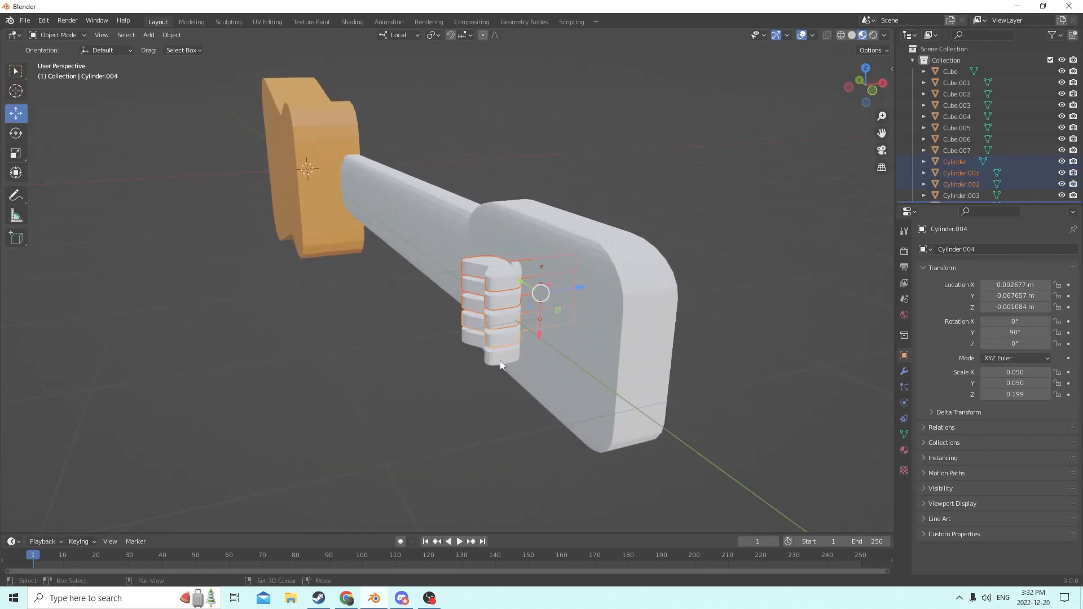
shift+click(499, 360)
shift+click(597, 302)
middle_drag(600, 300, 402, 282)
key(ctrl+j)
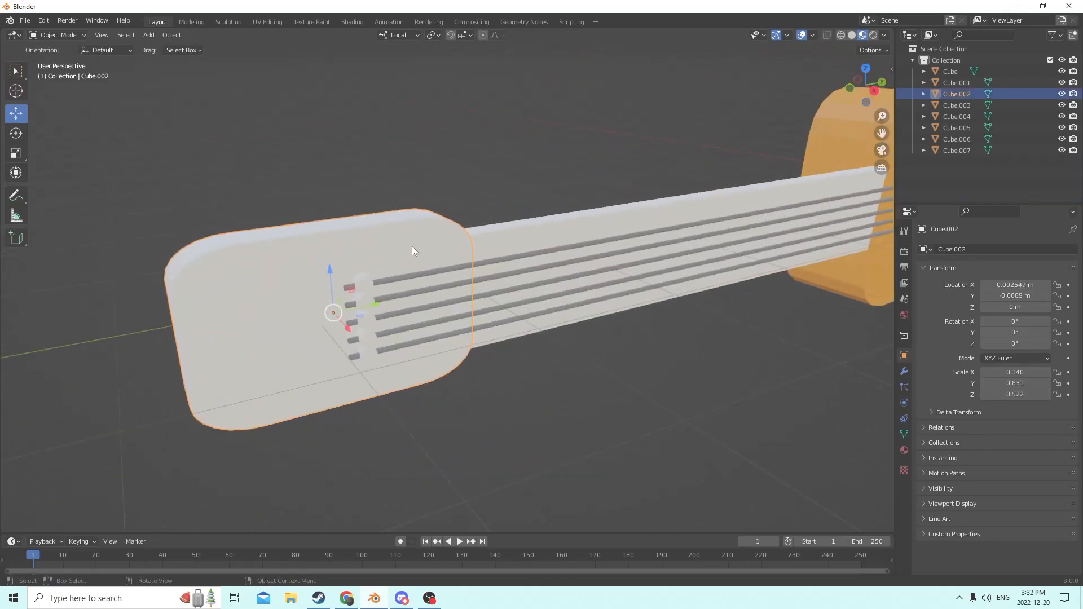
Join the headstock with the neck, and join the result to the orange guitar body.
shift+click(526, 234)
key(ctrl+j)
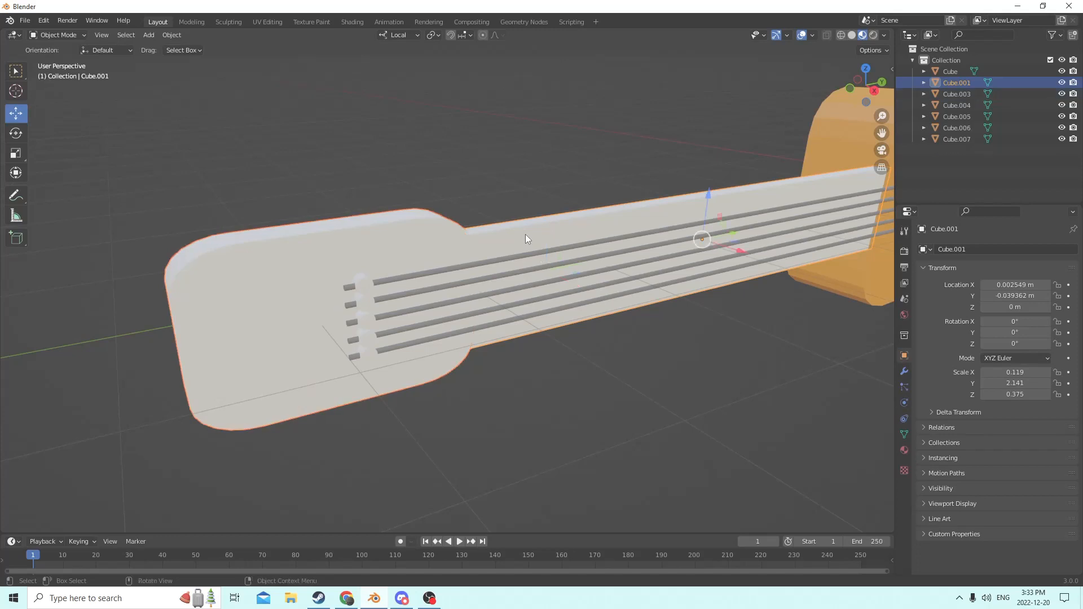
middle_drag(526, 234, 432, 211)
scroll(489, 229, down, 3)
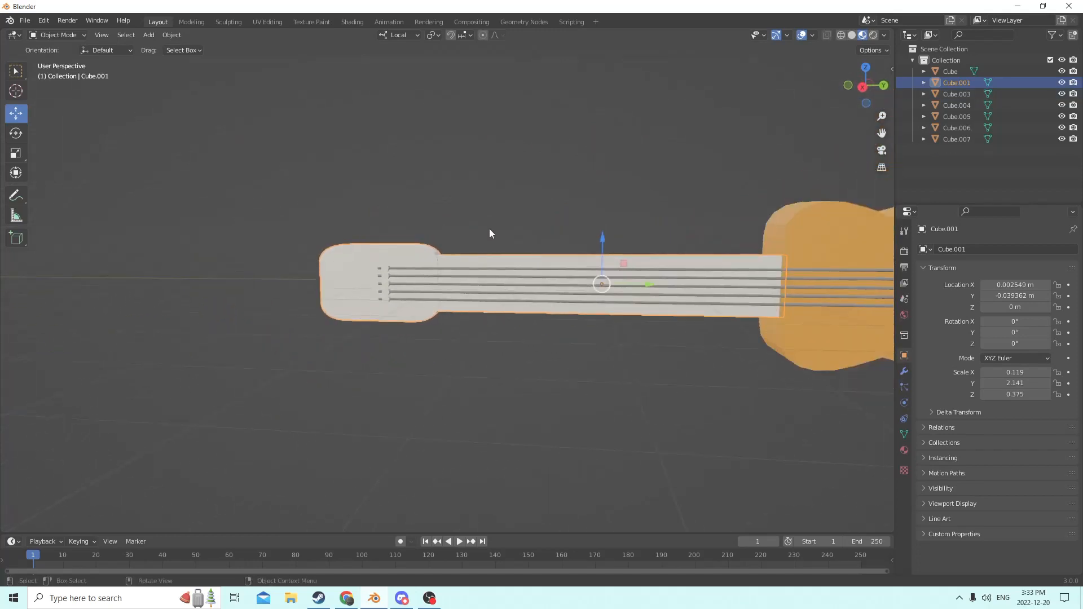
shift+click(811, 248)
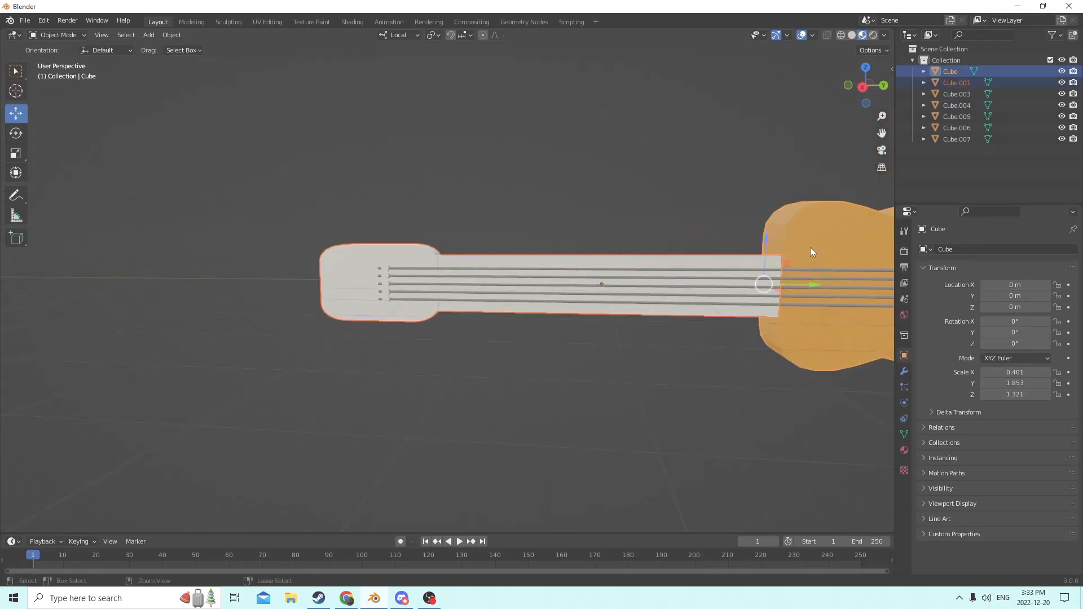
key(ctrl+j)
In Edit Mode, select the linked geometry of the five peg cylinders at the front of the headstock.
middle_drag(810, 248, 601, 250)
middle_drag(452, 237, 425, 246)
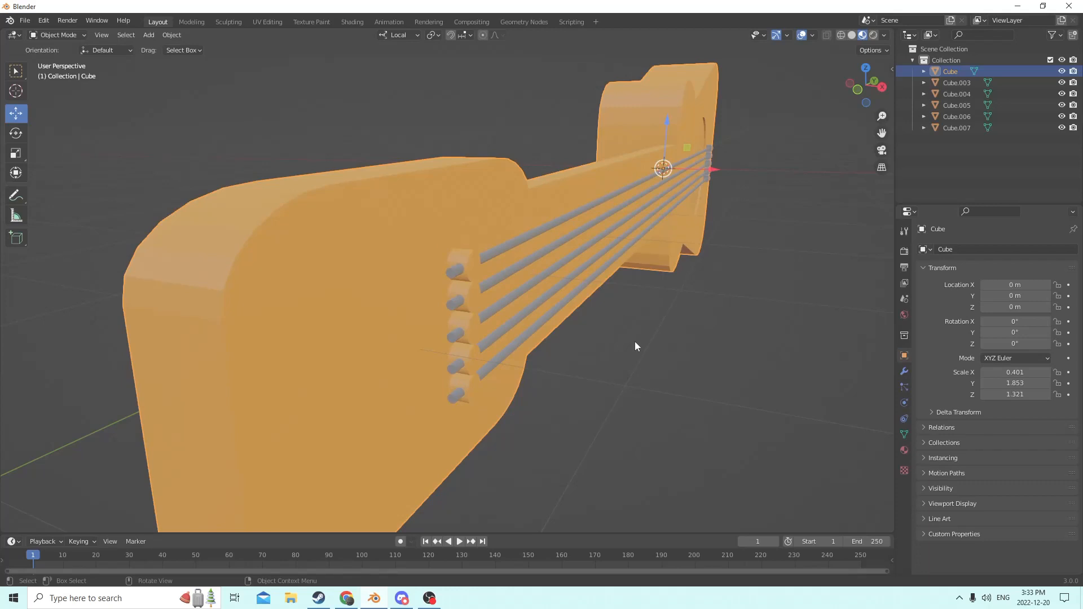
key(Tab)
middle_drag(686, 357, 540, 293)
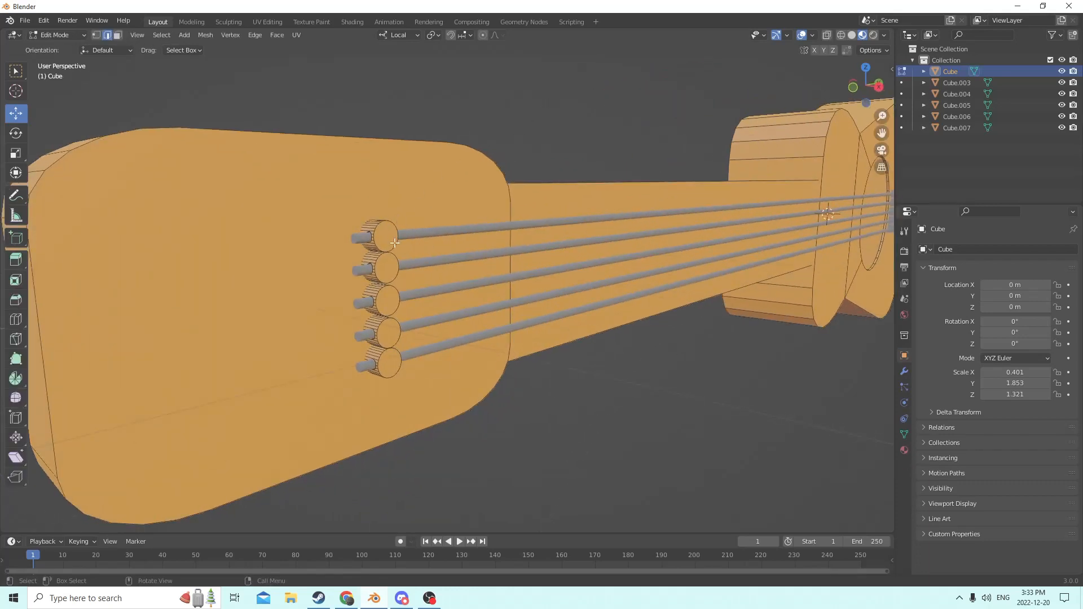
key(l)
key(l)
key(l)
key(l)
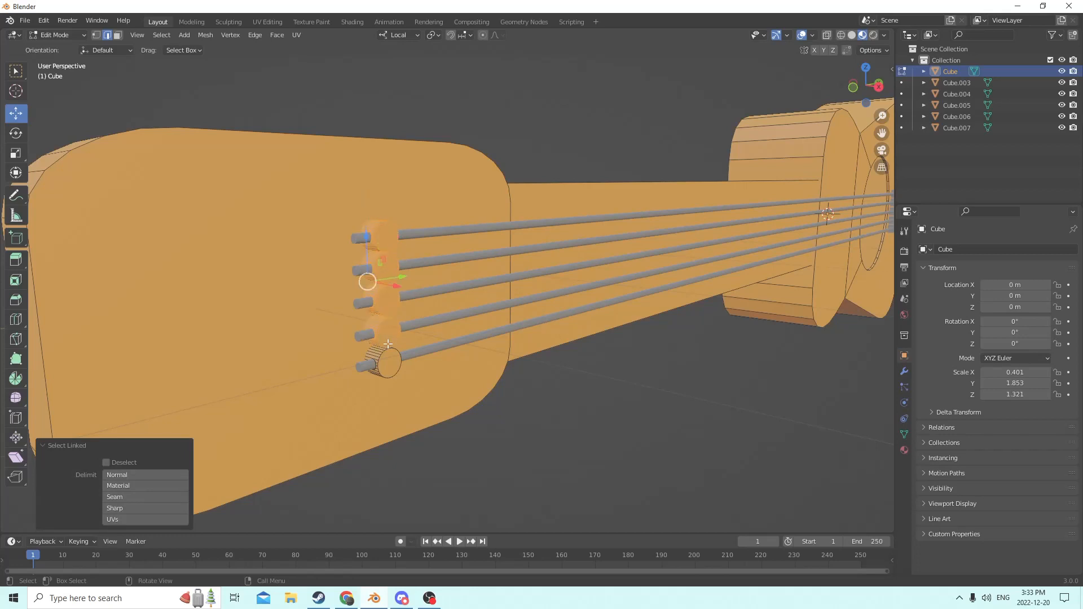
key(l)
Add the linked geometry of the five peg handles behind the headstock to the selection.
middle_drag(388, 344, 467, 403)
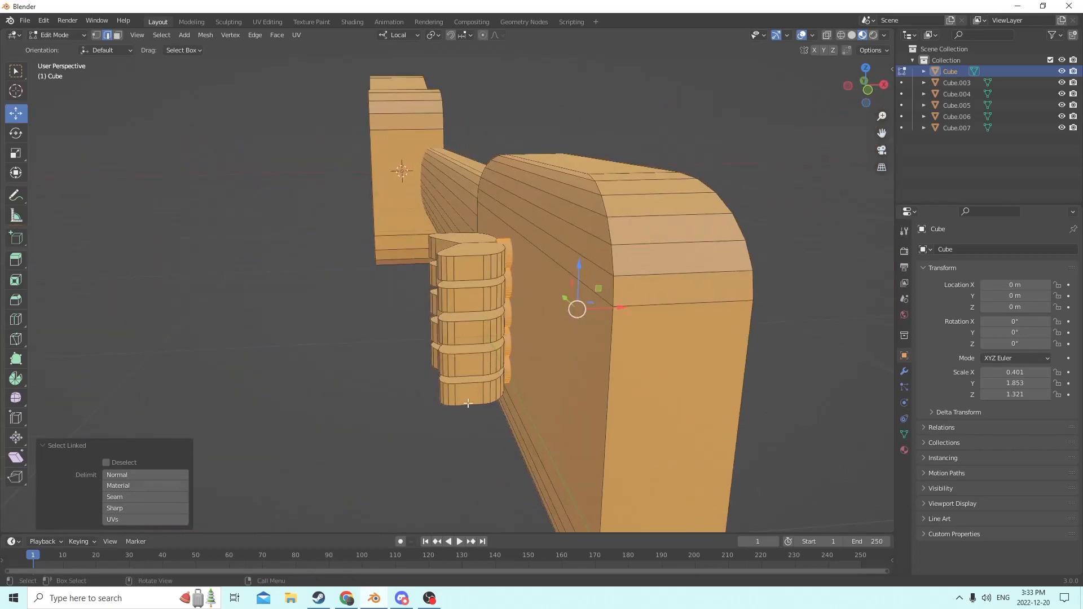
key(l)
key(l)
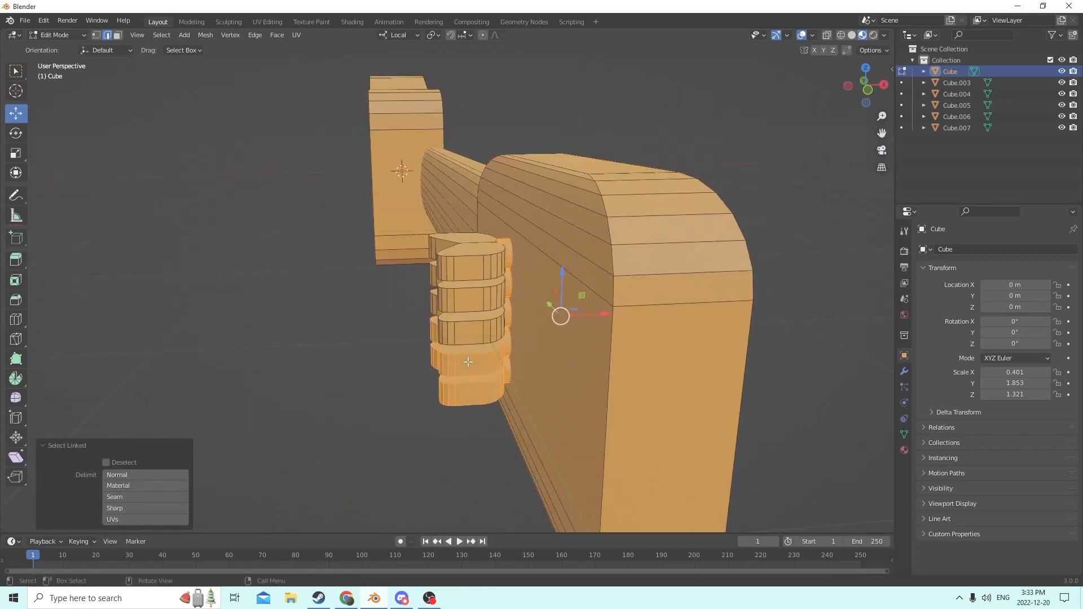
key(l)
key(l)
key(l)
scroll(400, 249, down, 3)
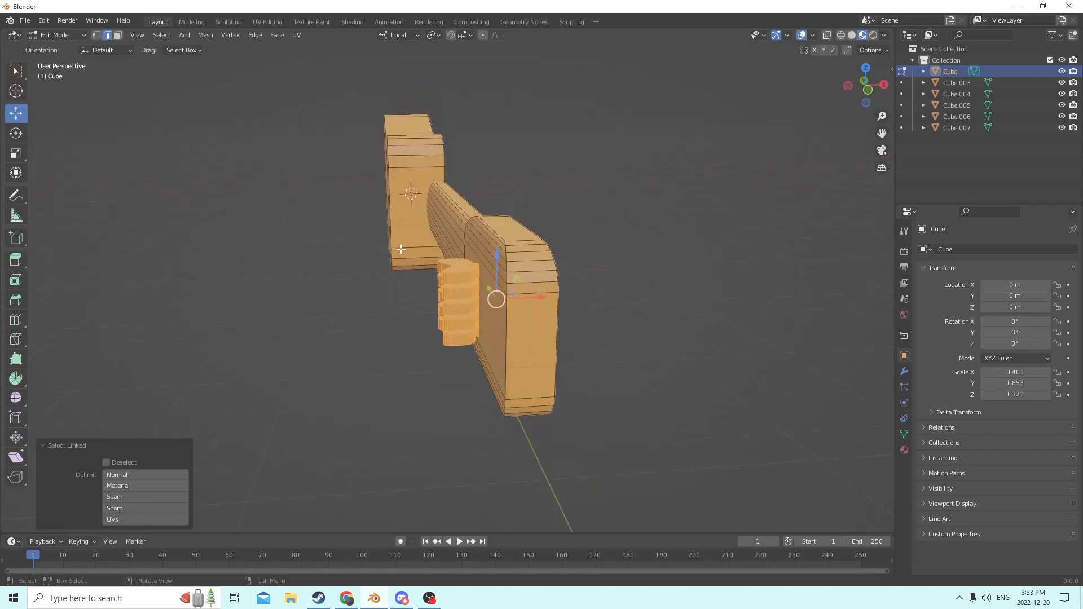
Add a new material with an orange base color and assign it to the selected pegs.
middle_drag(702, 244, 760, 210)
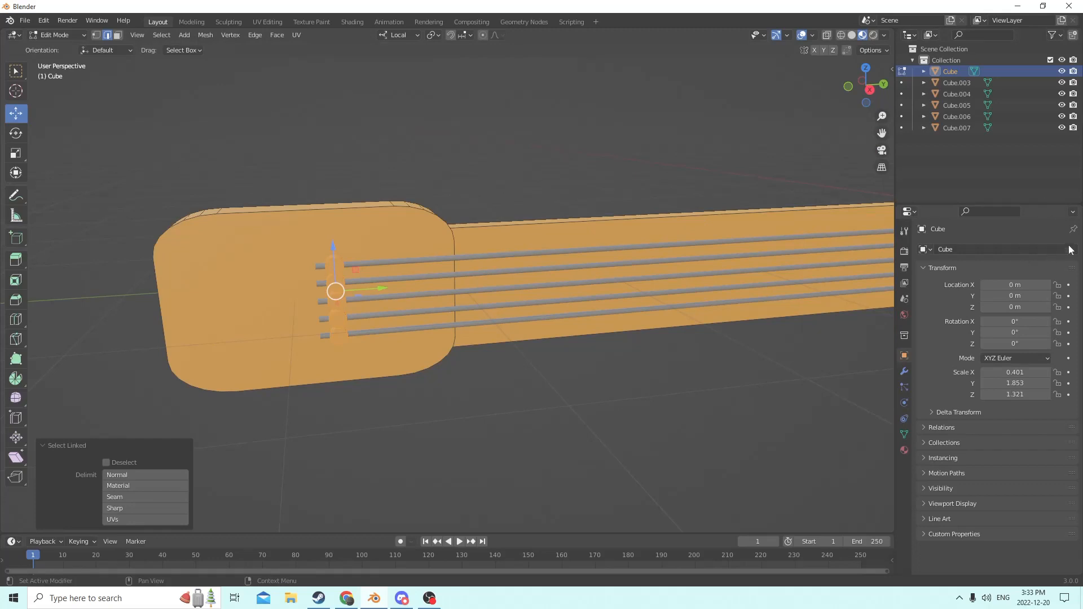
click(904, 450)
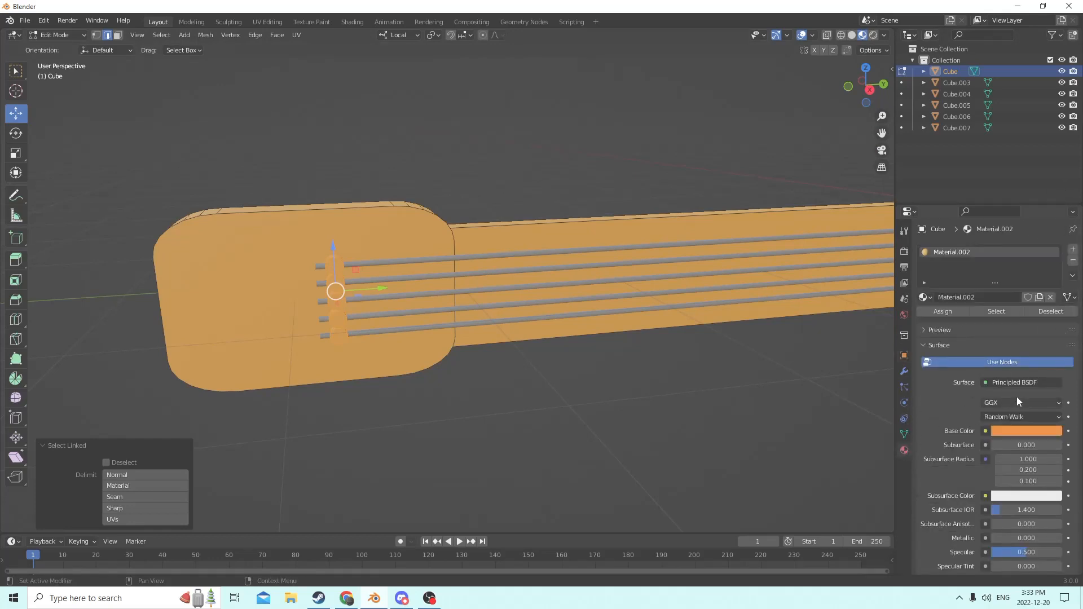
click(1073, 252)
click(984, 320)
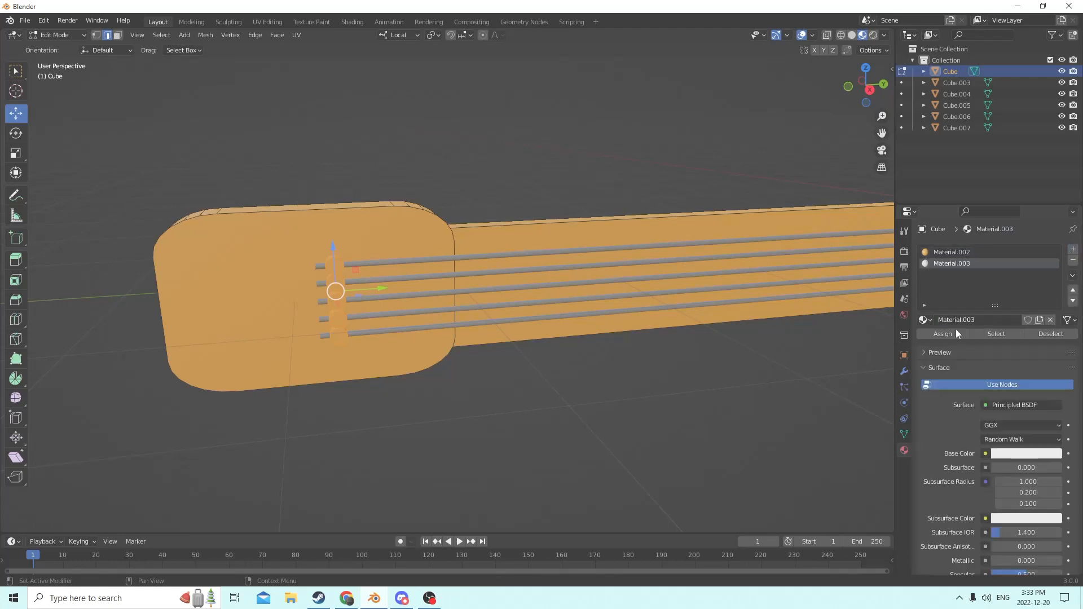
click(1014, 454)
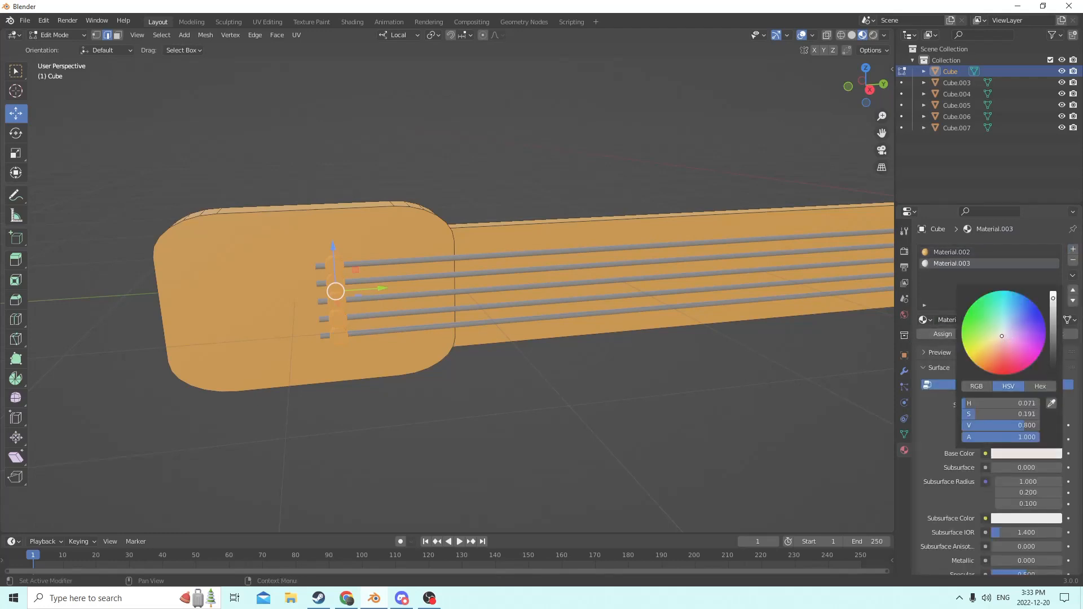
drag(1002, 336, 985, 349)
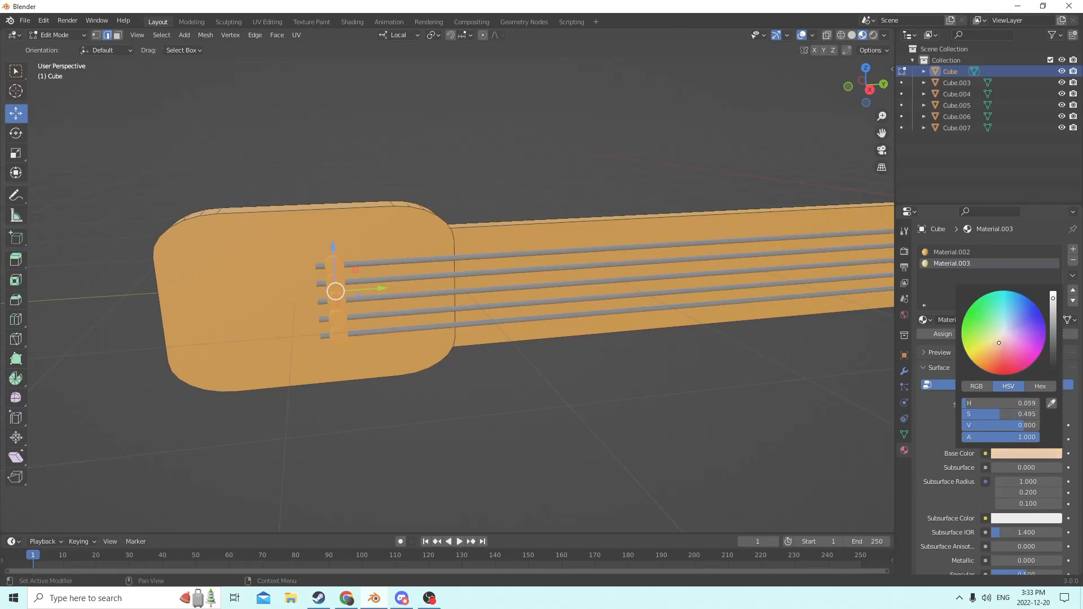
drag(992, 346, 983, 365)
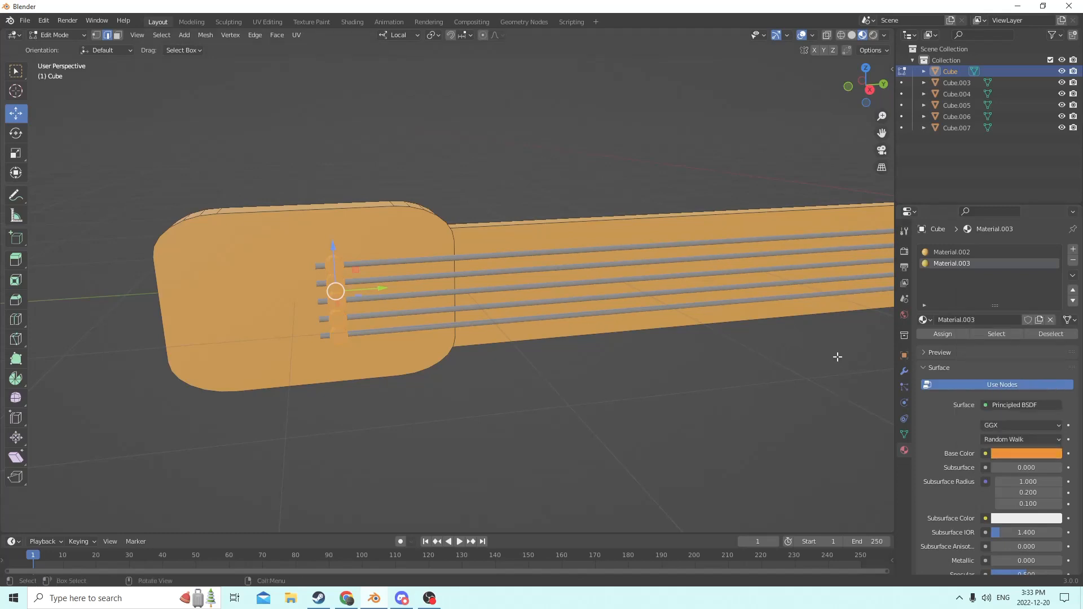
Darken the base color of the guitar body's Material.002 to brown with a value of about 0.233.
middle_drag(736, 314, 779, 299)
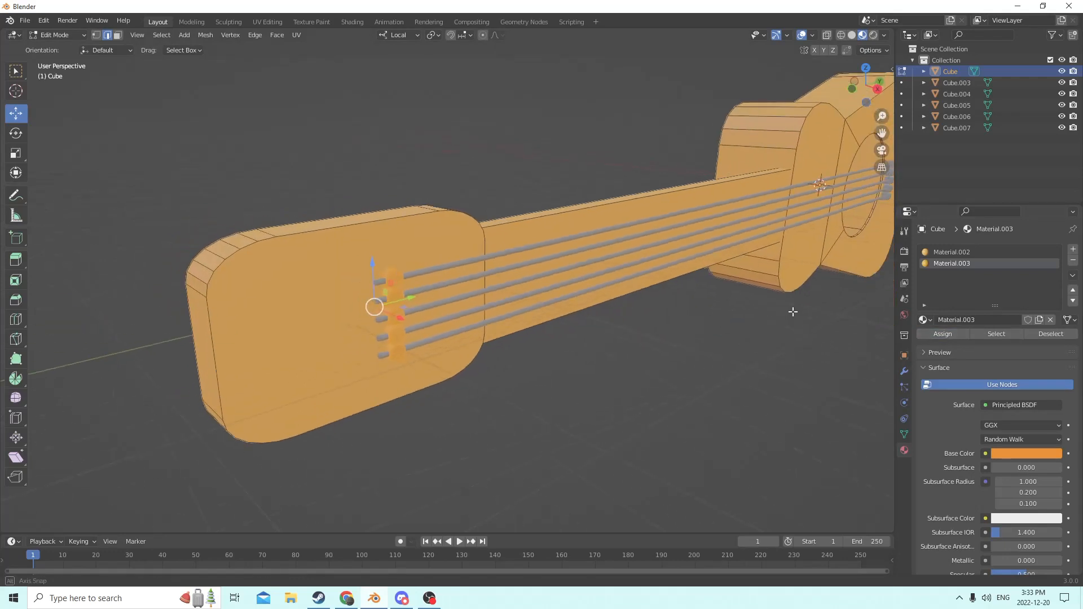
click(946, 254)
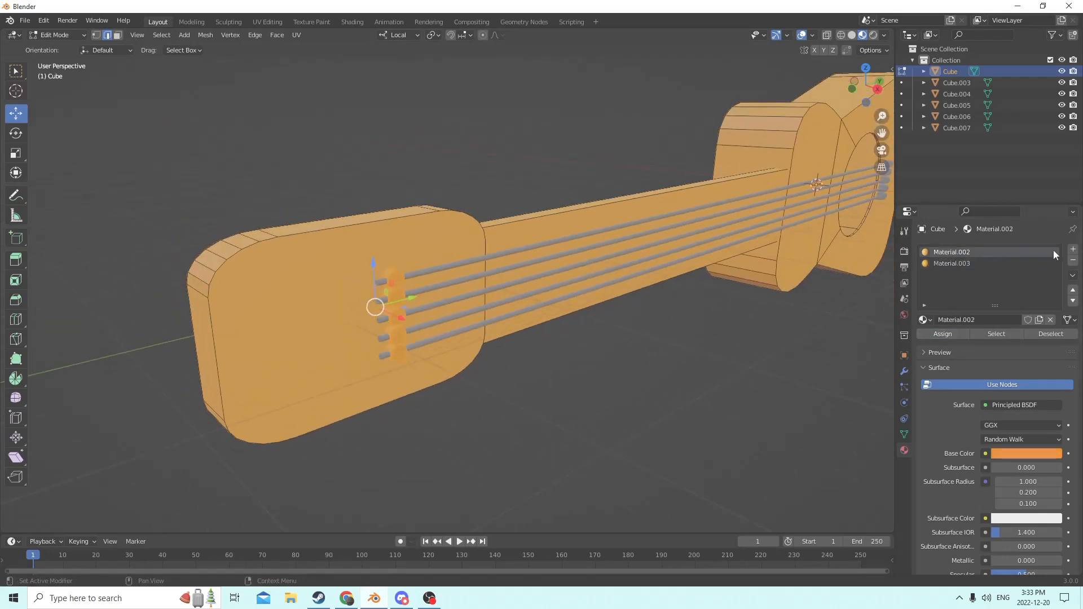
click(1018, 454)
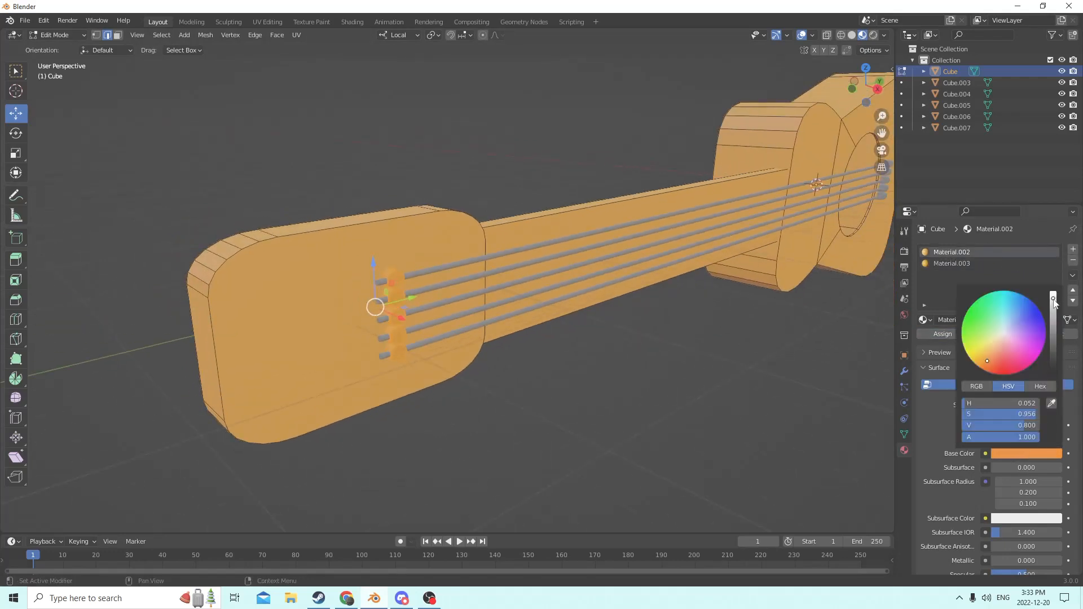
drag(1054, 304, 1054, 335)
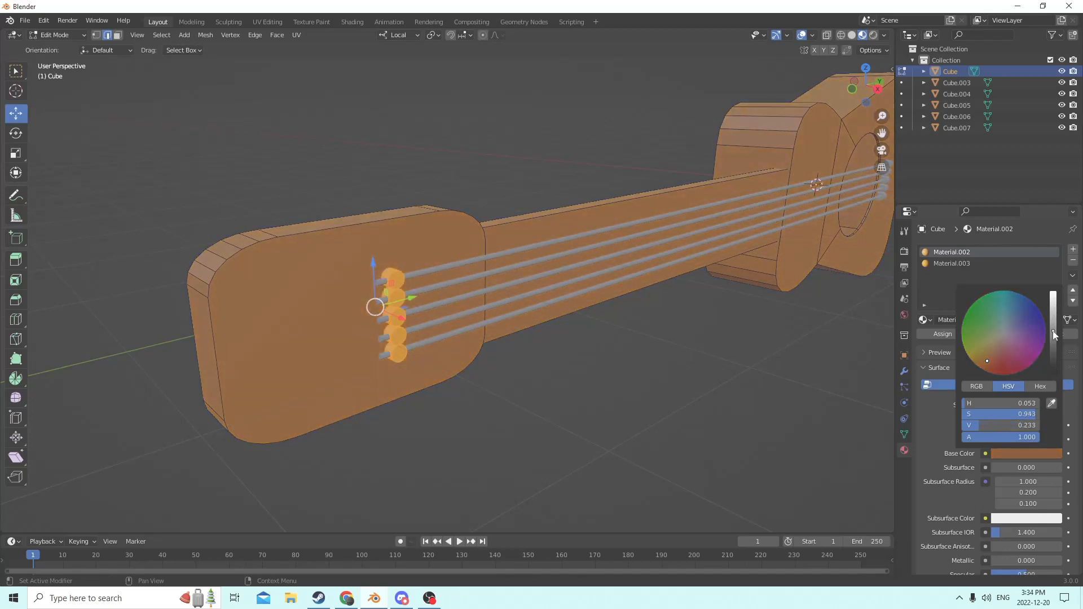
Leave Edit Mode and examine the recolored guitar from the headstock along the neck to the string ends on the body.
click(749, 370)
middle_drag(750, 370, 676, 320)
key(Tab)
scroll(753, 334, down, 1)
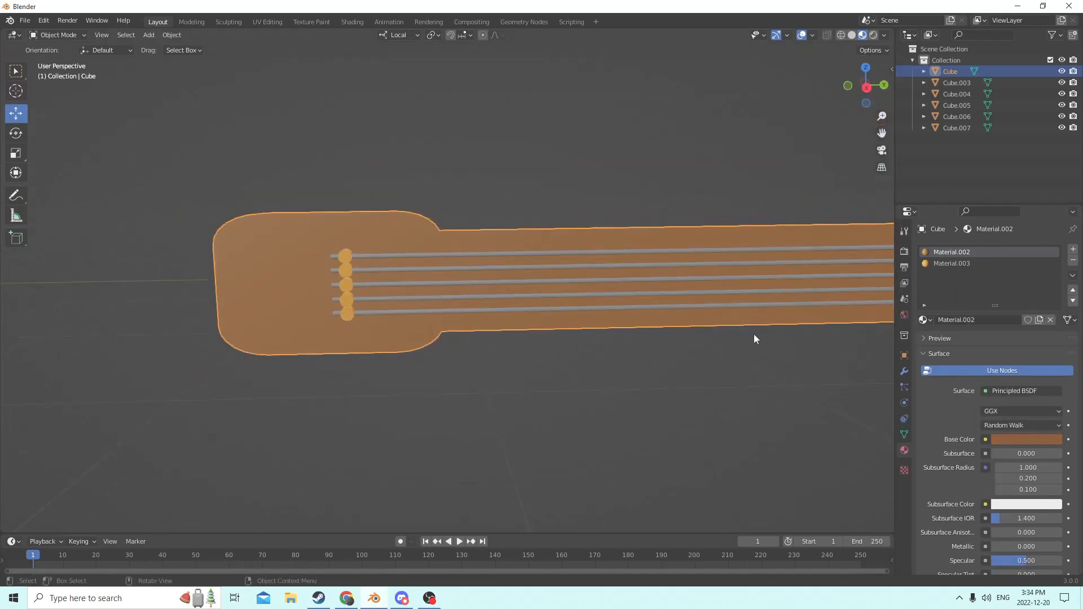
middle_drag(753, 334, 626, 314)
scroll(756, 307, up, 3)
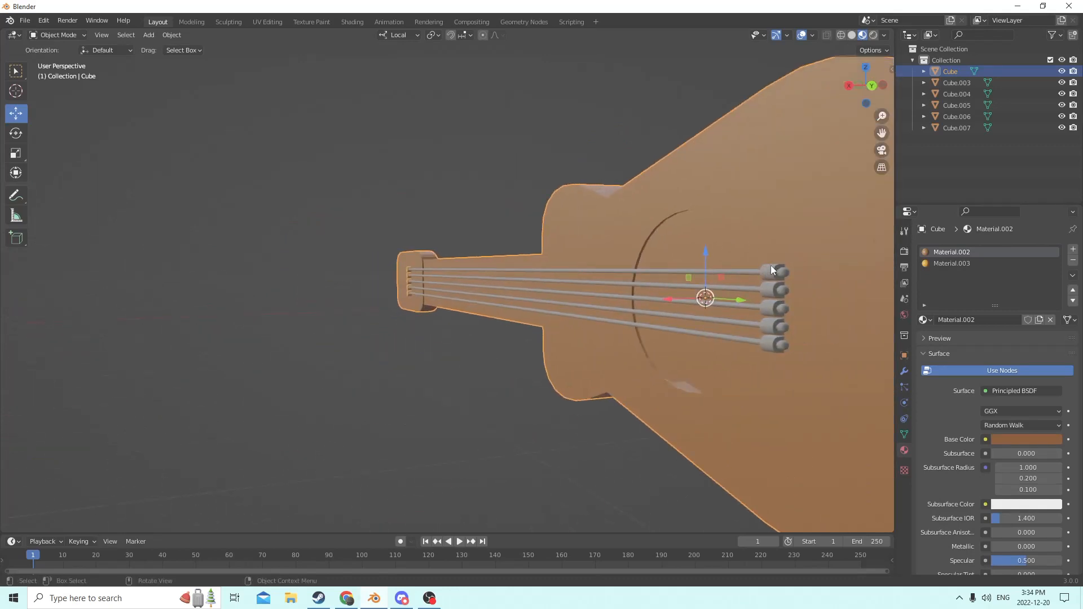
middle_drag(750, 267, 675, 226)
Try to select the linked geometry of the string-end cylinders on the guitar body in Edit Mode.
key(Tab)
scroll(739, 252, down, 2)
scroll(736, 247, up, 4)
scroll(736, 247, up, 1)
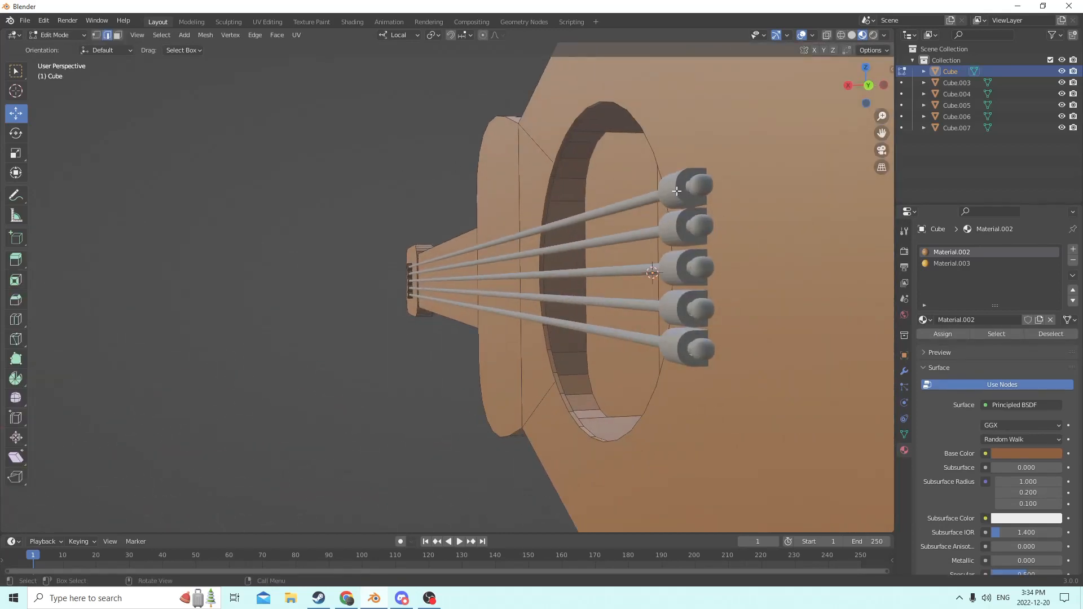
key(ctrl+l)
middle_drag(660, 201, 696, 225)
scroll(666, 205, down, 2)
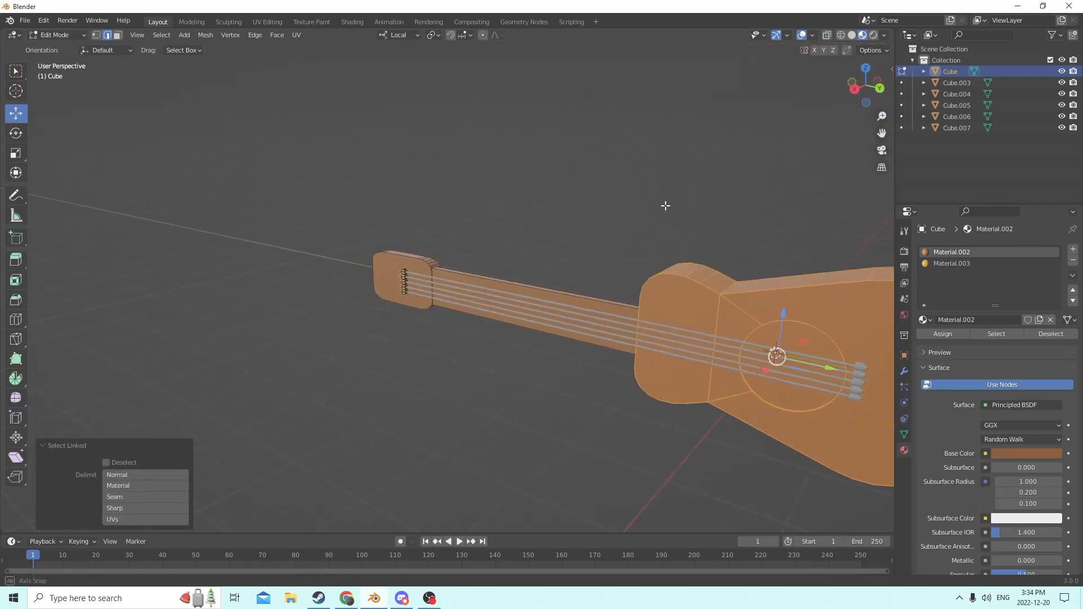
drag(882, 133, 602, 9)
click(824, 236)
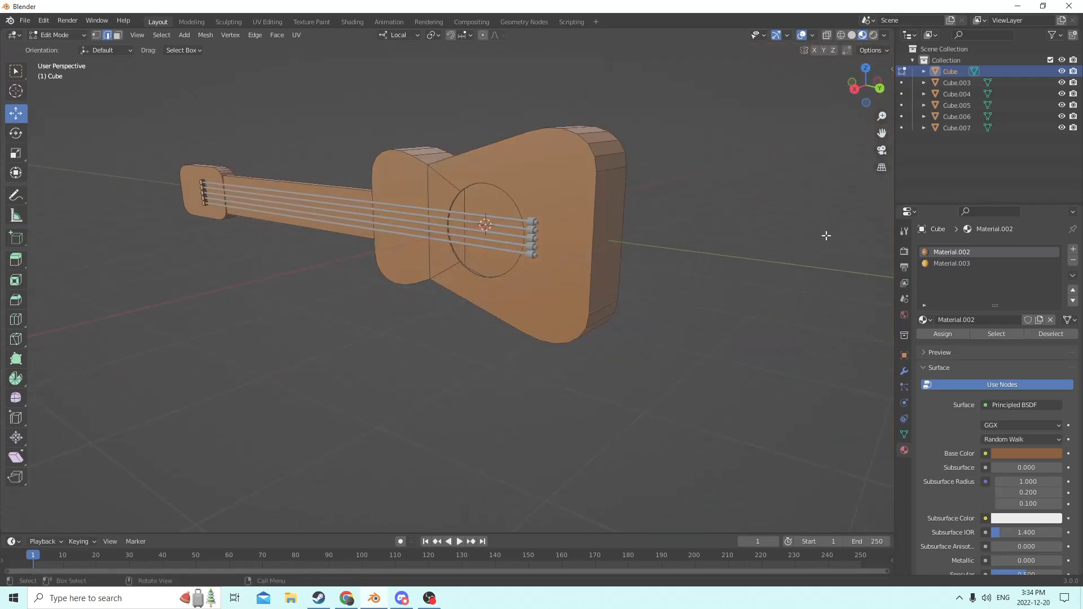
scroll(795, 240, up, 5)
key(ctrl+l)
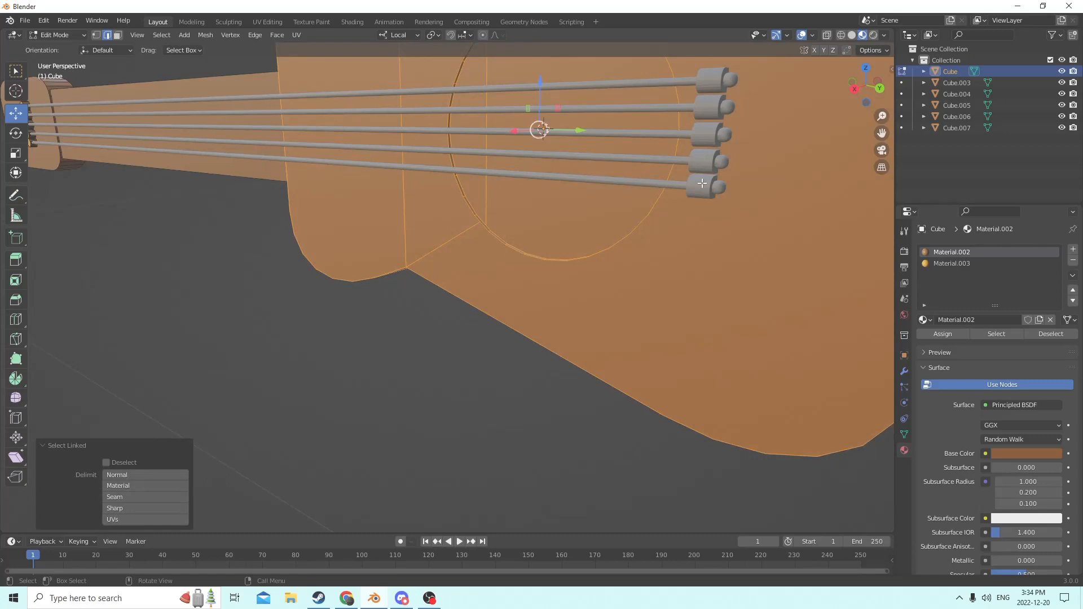
scroll(702, 183, down, 4)
mouse_move(725, 198)
middle_down()
mouse_move(774, 213)
mouse_move(737, 196)
middle_up()
scroll(739, 203, up, 4)
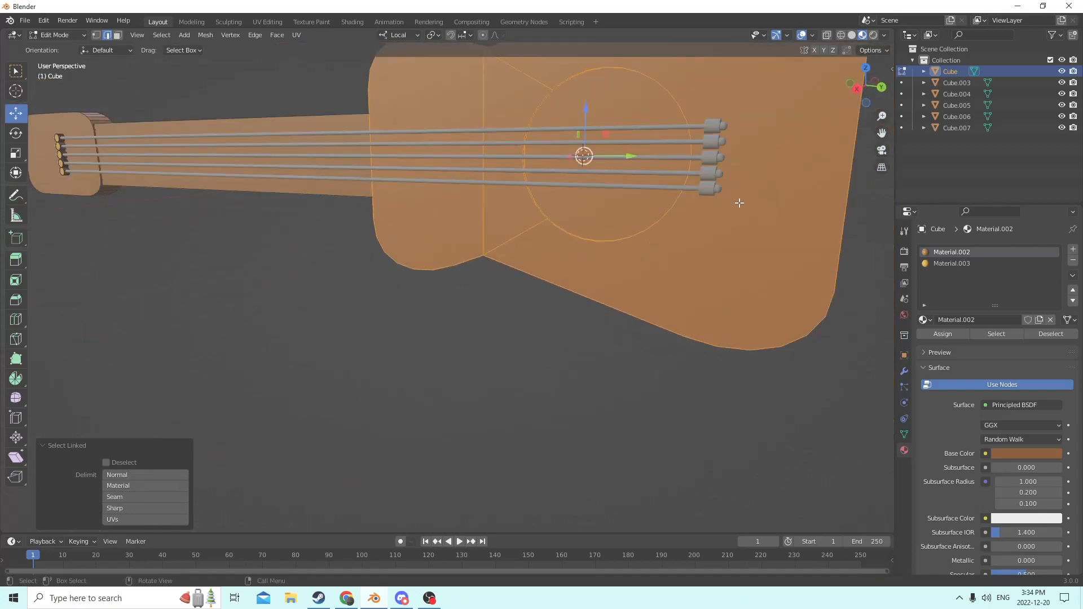
scroll(739, 203, down, 3)
In Object Mode, select the five strings and the guitar body and join them into one object.
key(Tab)
click(788, 212)
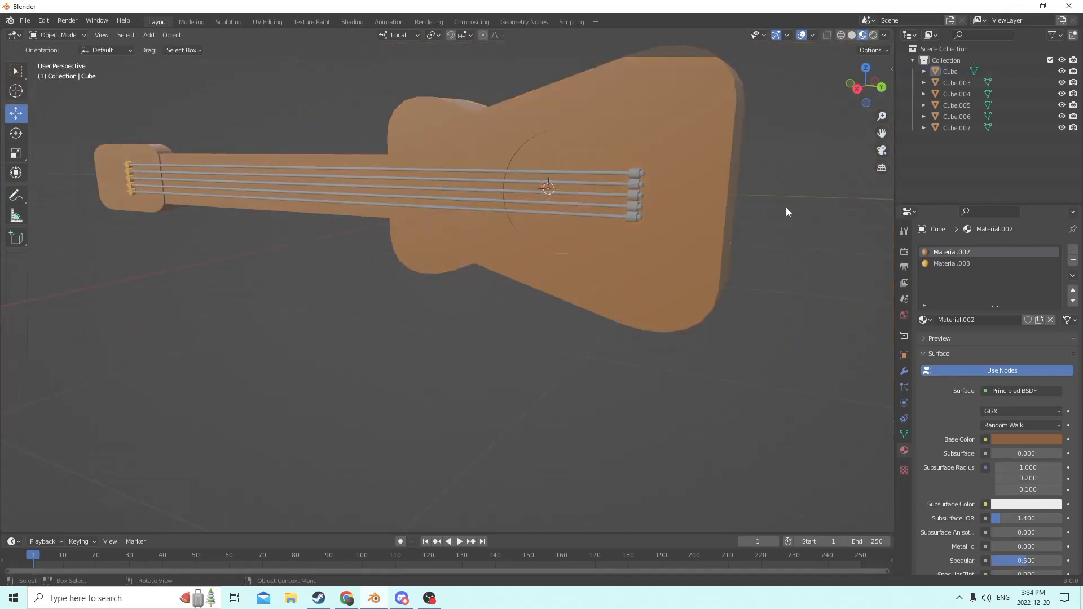
click(636, 218)
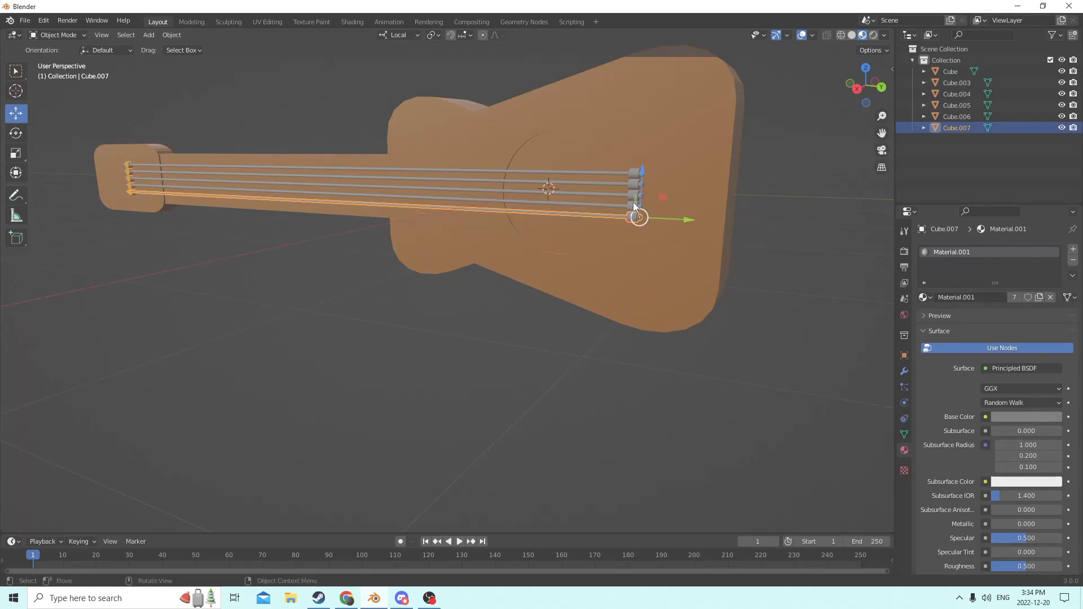
shift+click(632, 205)
shift+click(633, 195)
shift+click(633, 186)
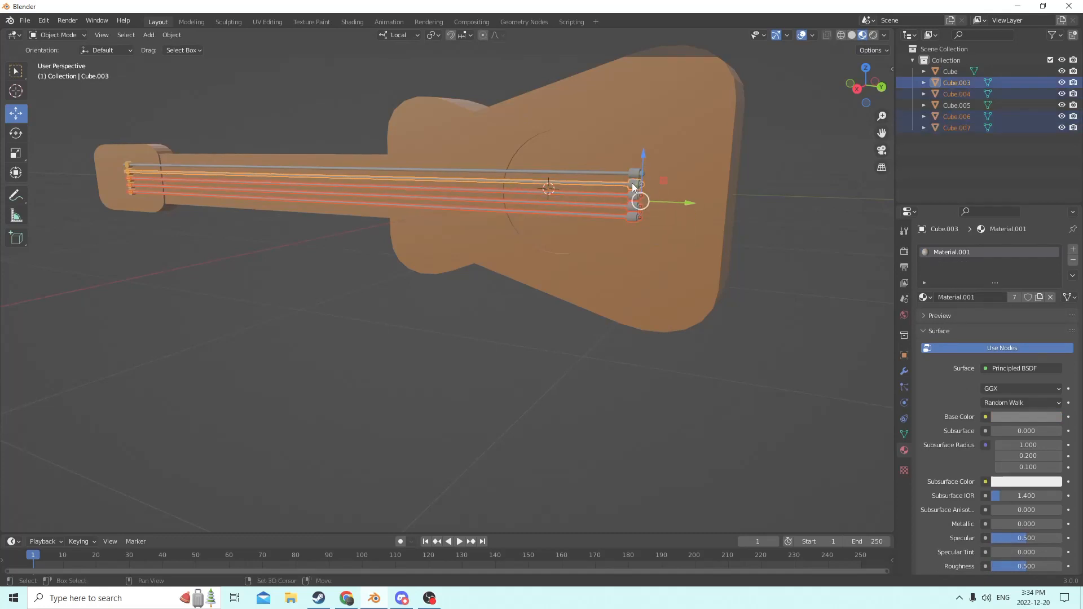
shift+click(634, 173)
shift+click(668, 169)
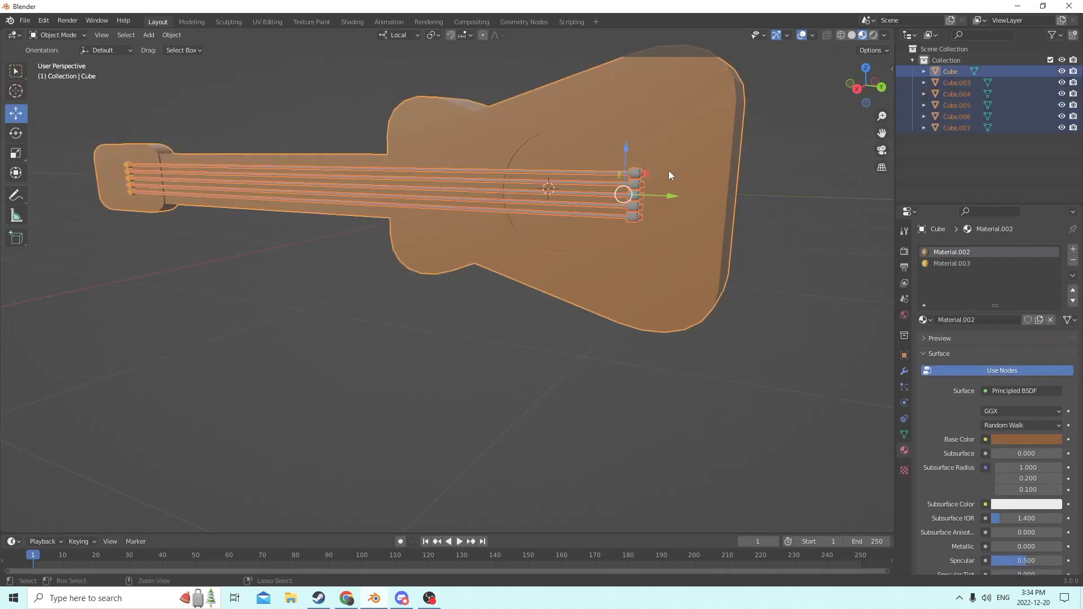
key(ctrl+j)
middle_drag(672, 171, 745, 201)
click(756, 182)
In Edit Mode, select the linked geometry of the five string-end cylinders on the body and assign the orange Material.003 to them.
scroll(755, 183, up, 4)
scroll(745, 183, down, 2)
key(Tab)
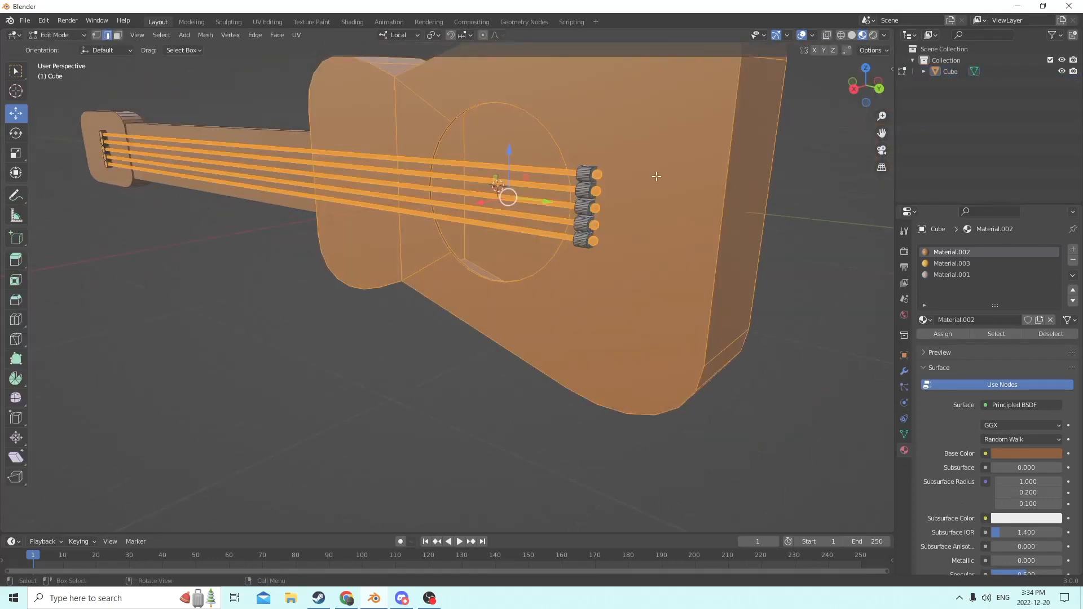
key(alt+a)
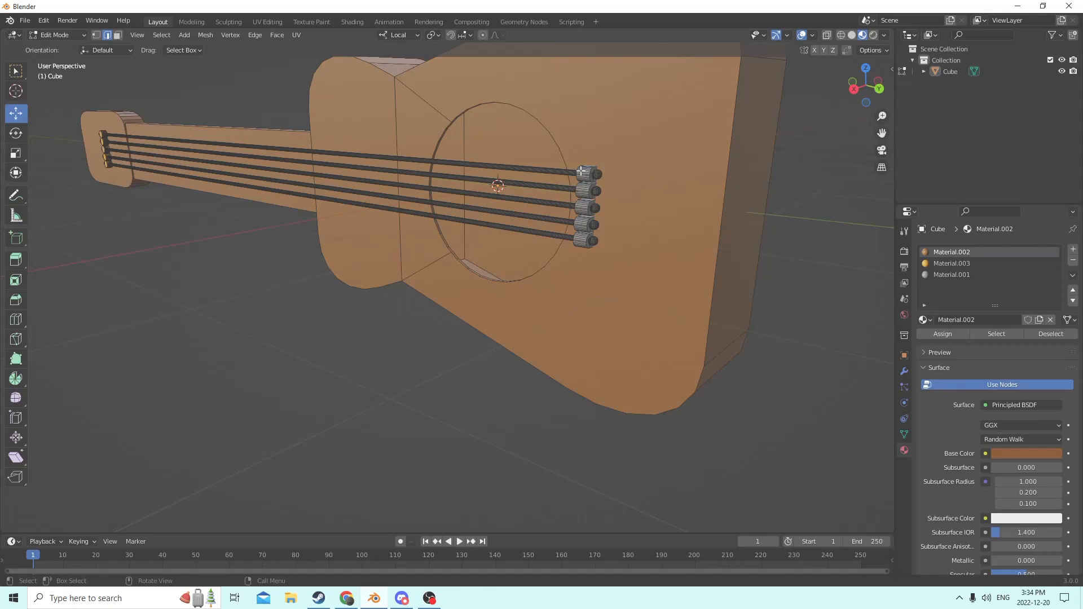
key(l)
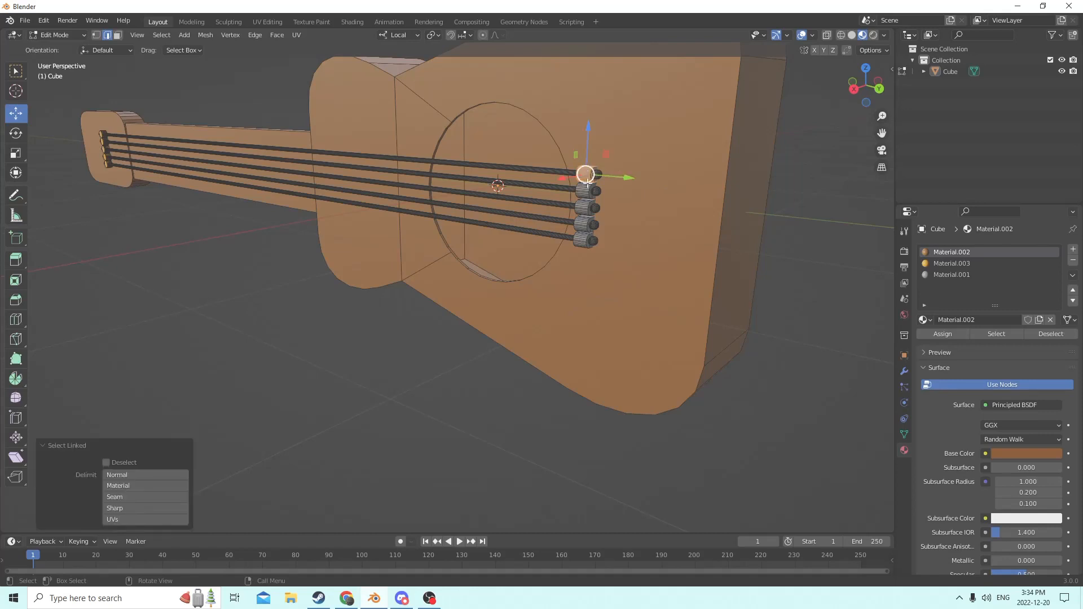
key(l)
key(l)
key(l)
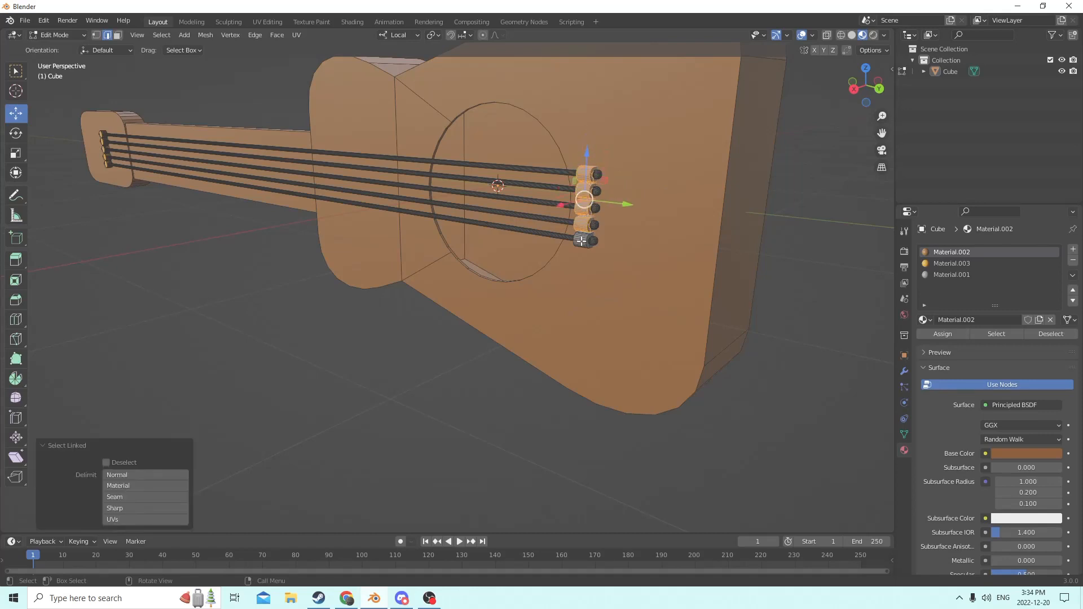
key(l)
click(938, 265)
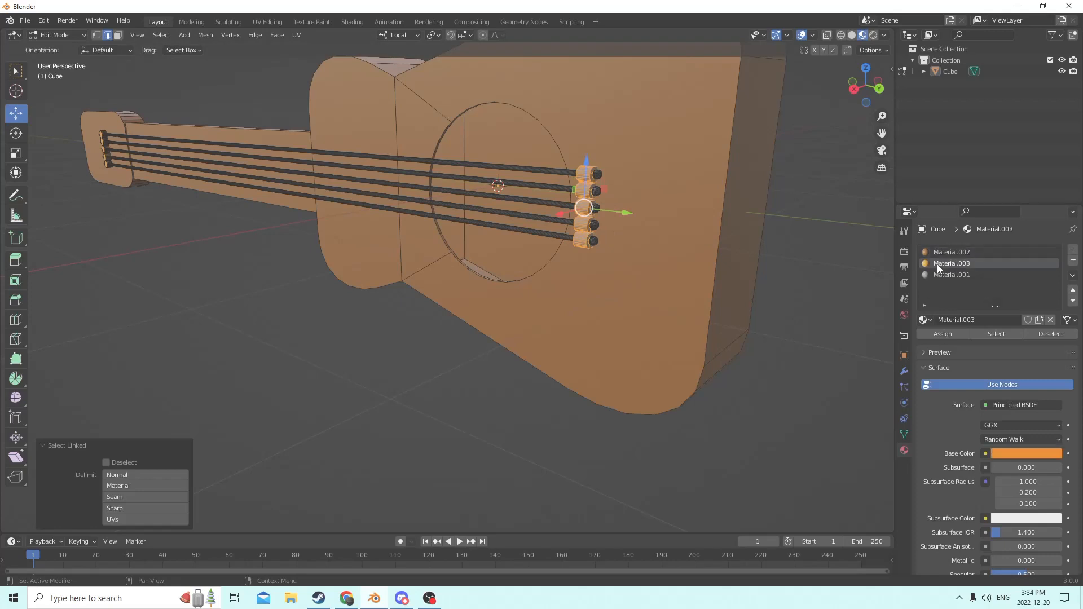
click(933, 338)
Select the linked geometry of the guitar's neck and headstock in Edit Mode.
key(Tab)
middle_drag(815, 290, 805, 265)
key(Tab)
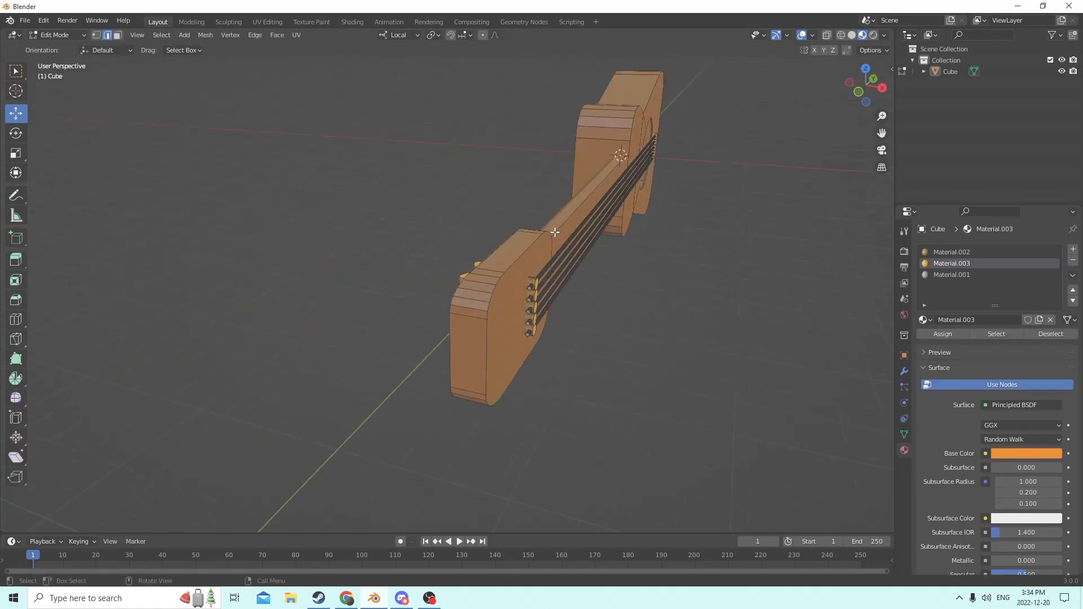
middle_drag(555, 232, 542, 316)
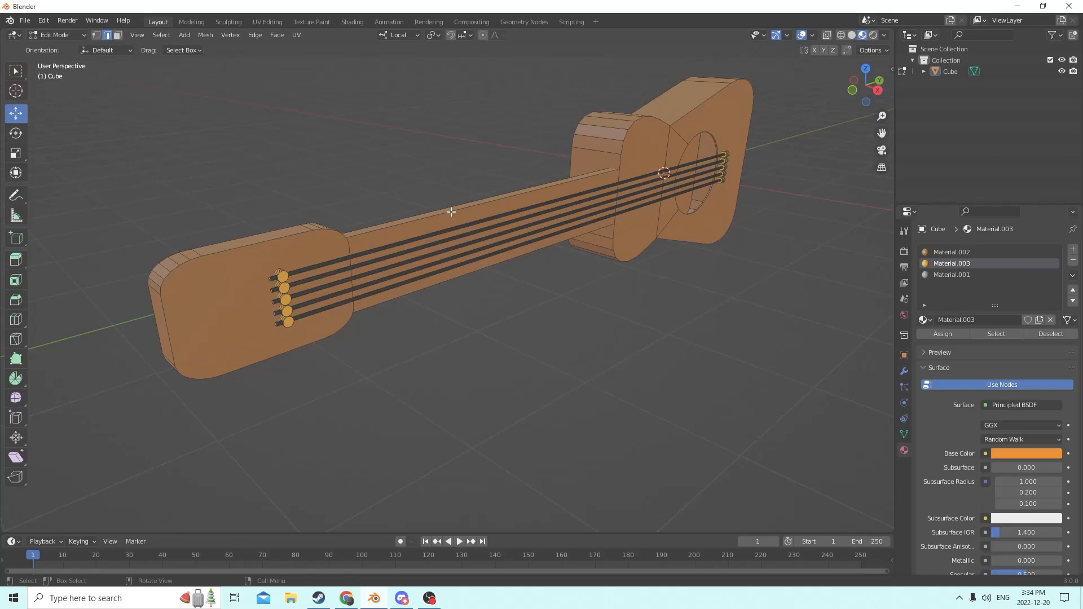
key(l)
key(l)
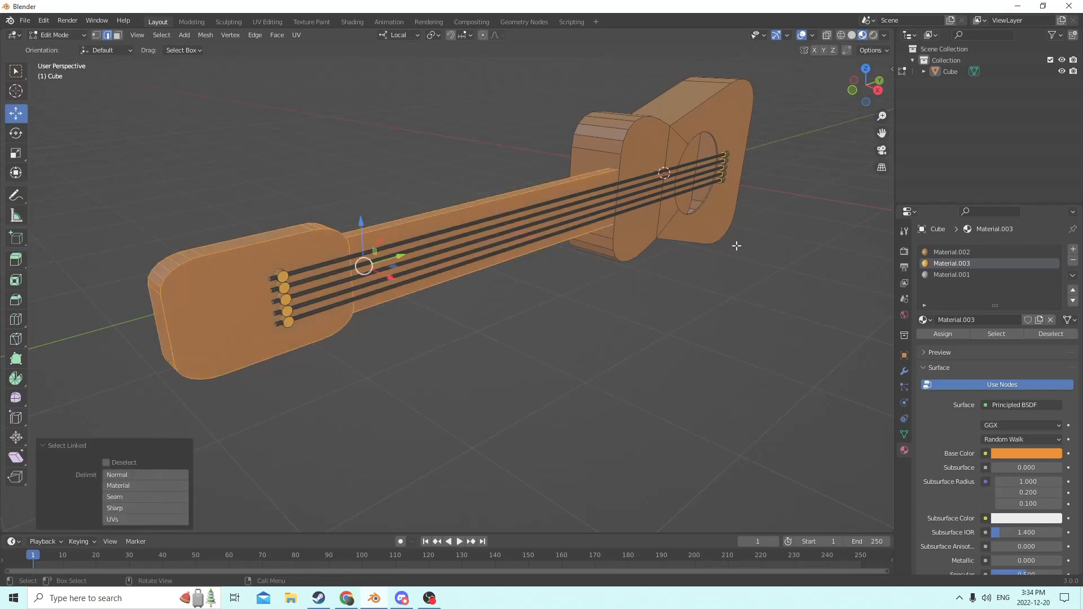
Add a new material with a near-black base color of value 0.013 and assign it to the neck and headstock.
click(1073, 249)
click(969, 318)
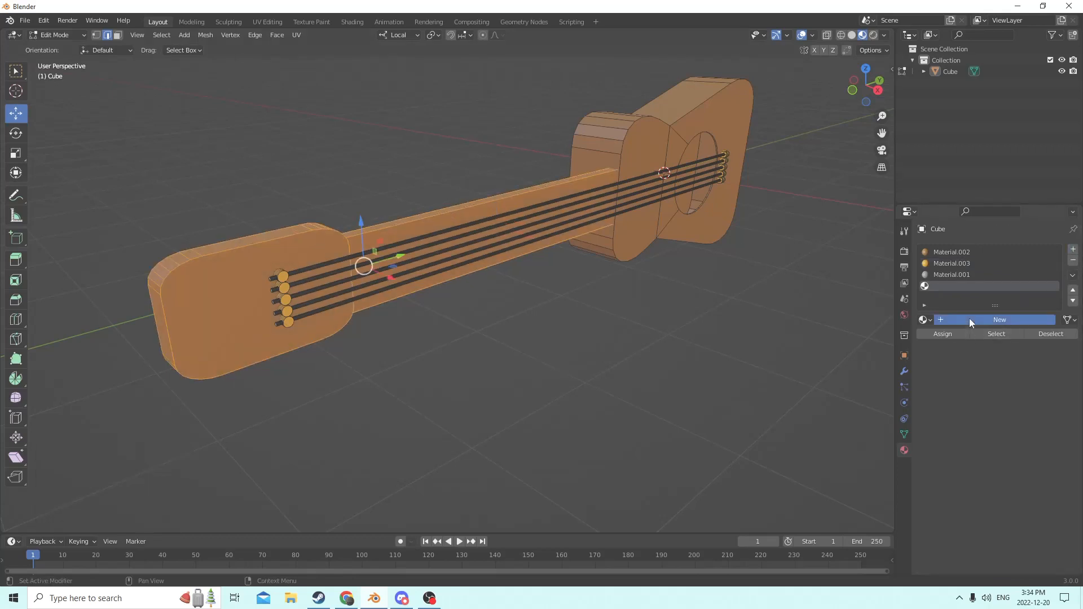
click(1014, 454)
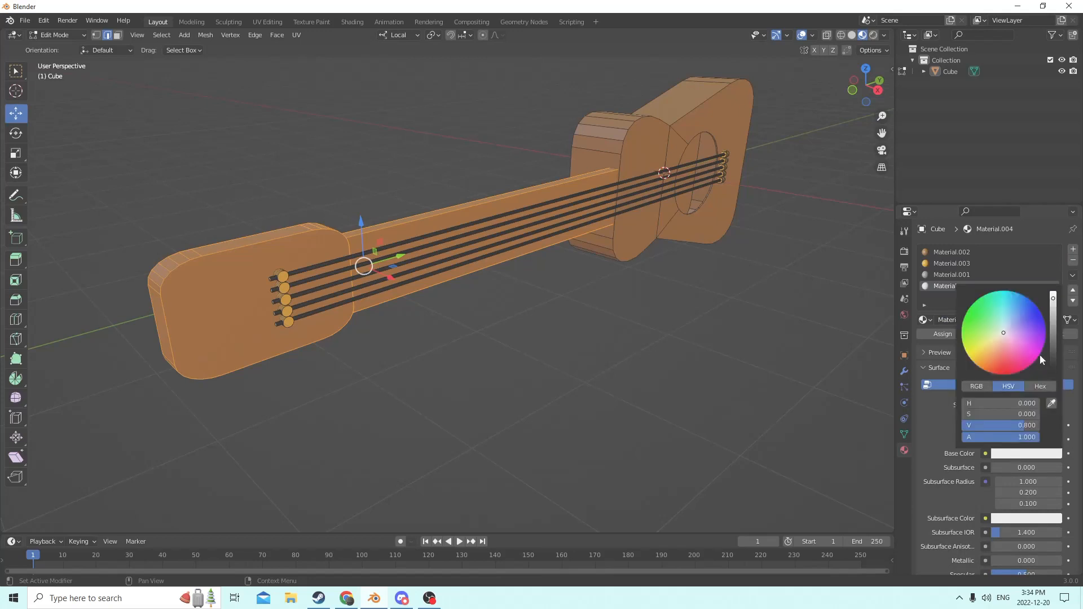
drag(1055, 308, 1053, 360)
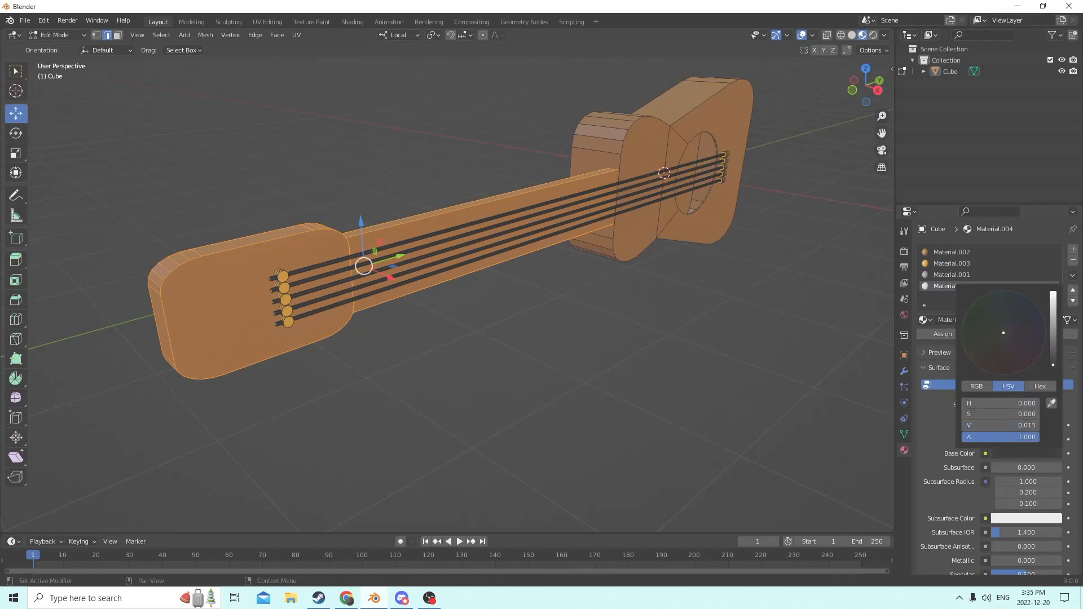
click(943, 334)
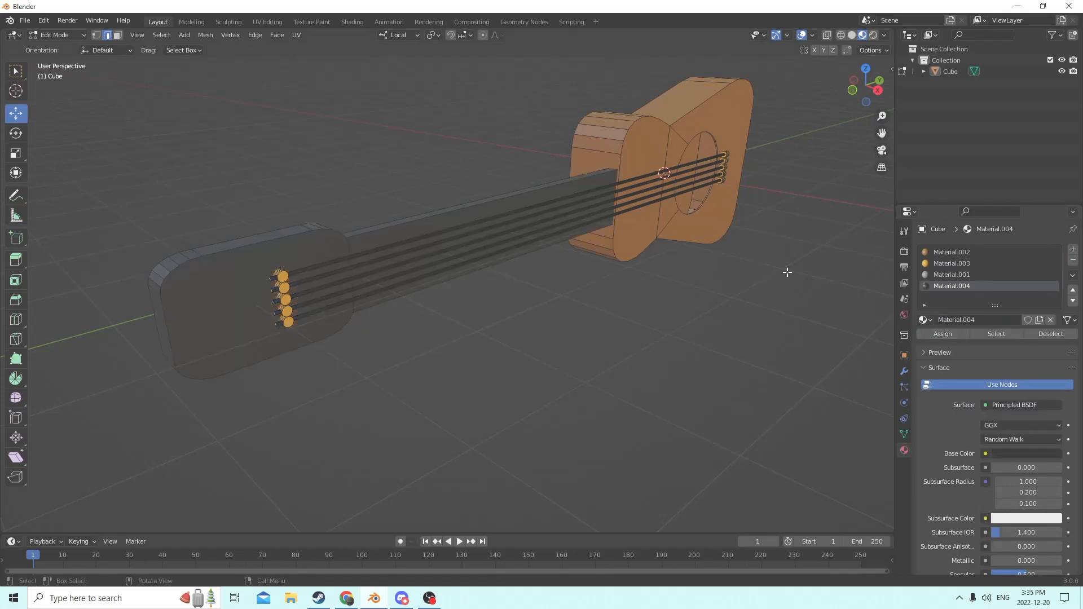
Change the base color of the neck and headstock's Material.004 to dark red.
middle_drag(786, 271, 764, 261)
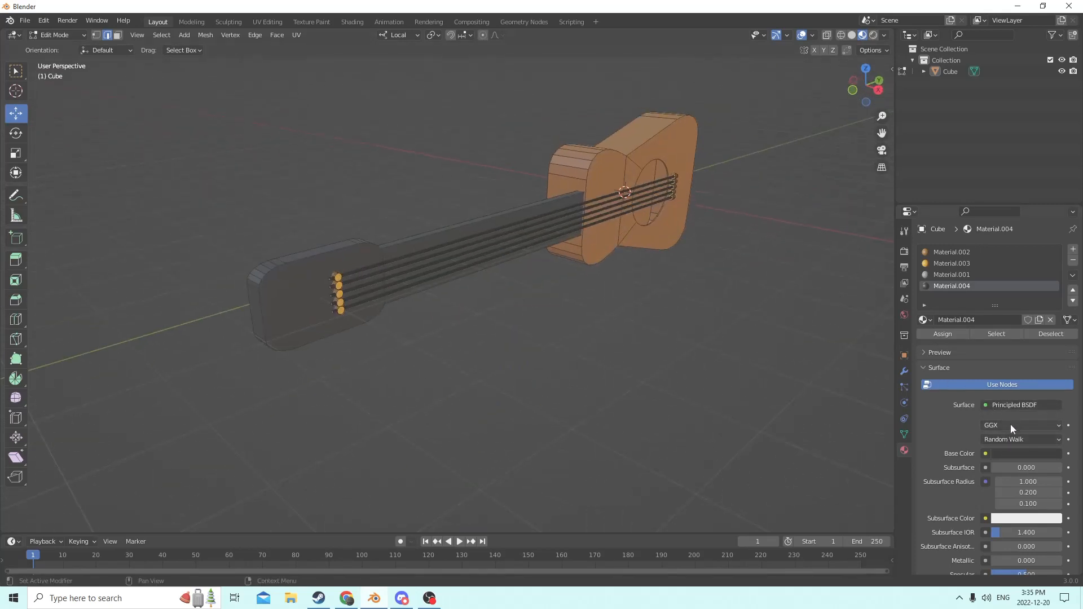
click(1017, 454)
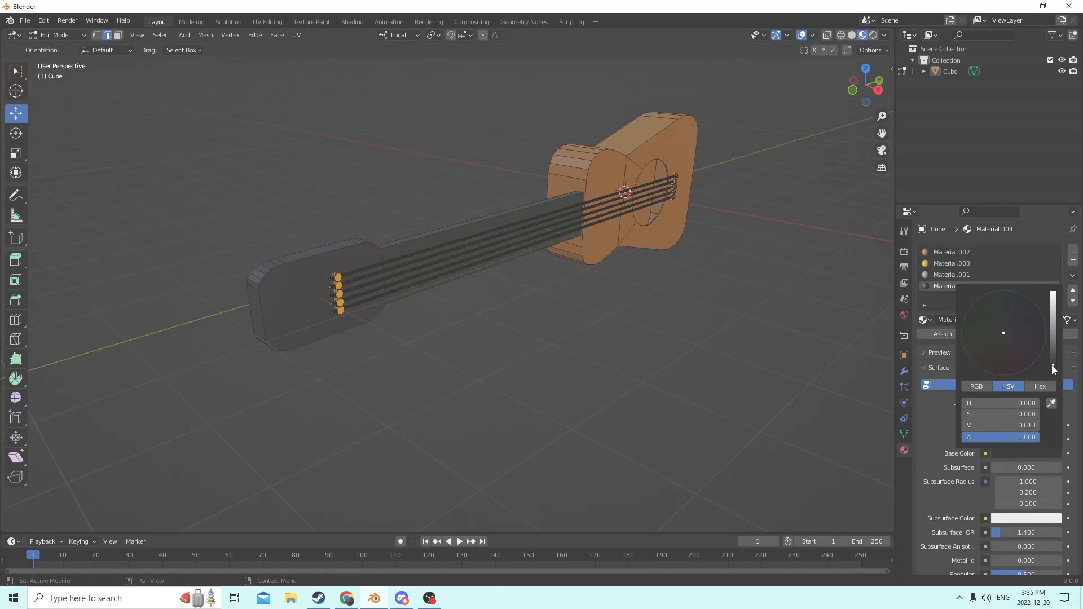
drag(1053, 369, 1007, 366)
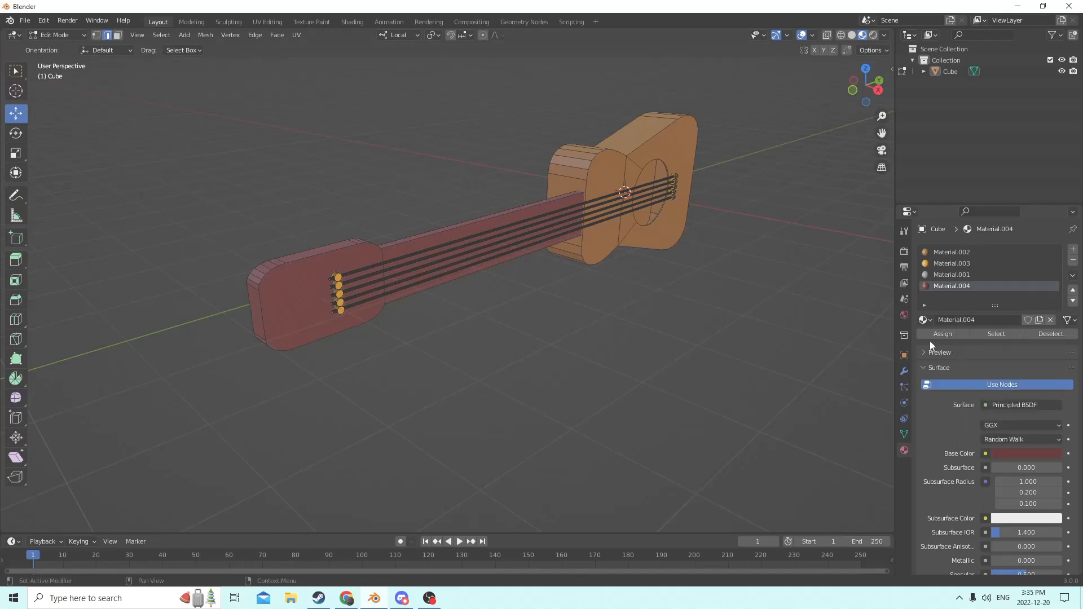
Switch to face selection and select the side faces running around the rim of the guitar body.
middle_drag(756, 286, 467, 259)
key(Tab)
key(Tab)
scroll(779, 238, up, 2)
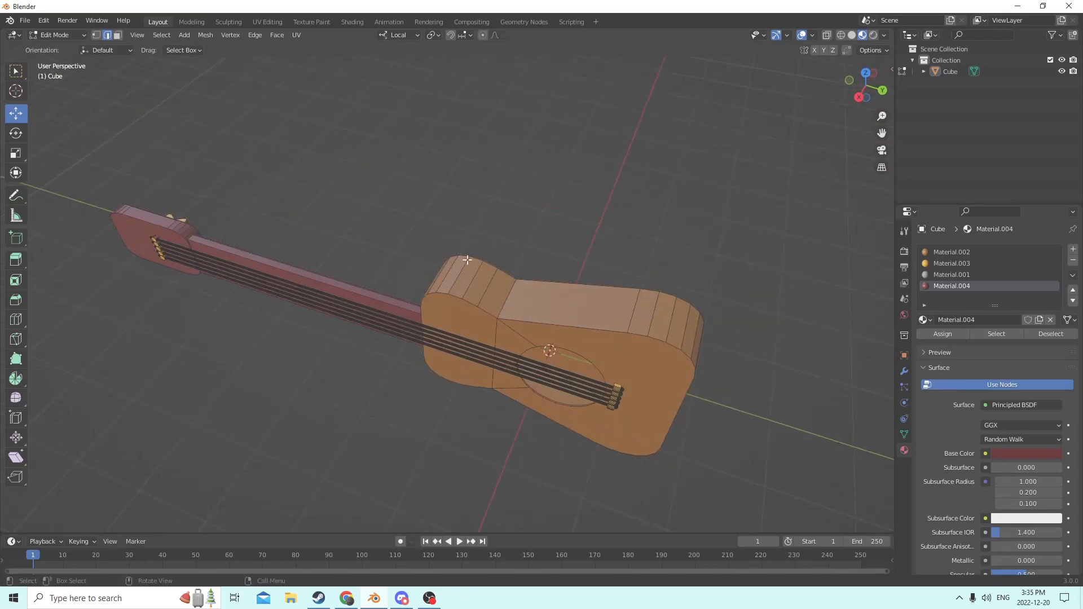
click(440, 280)
middle_drag(540, 276, 548, 268)
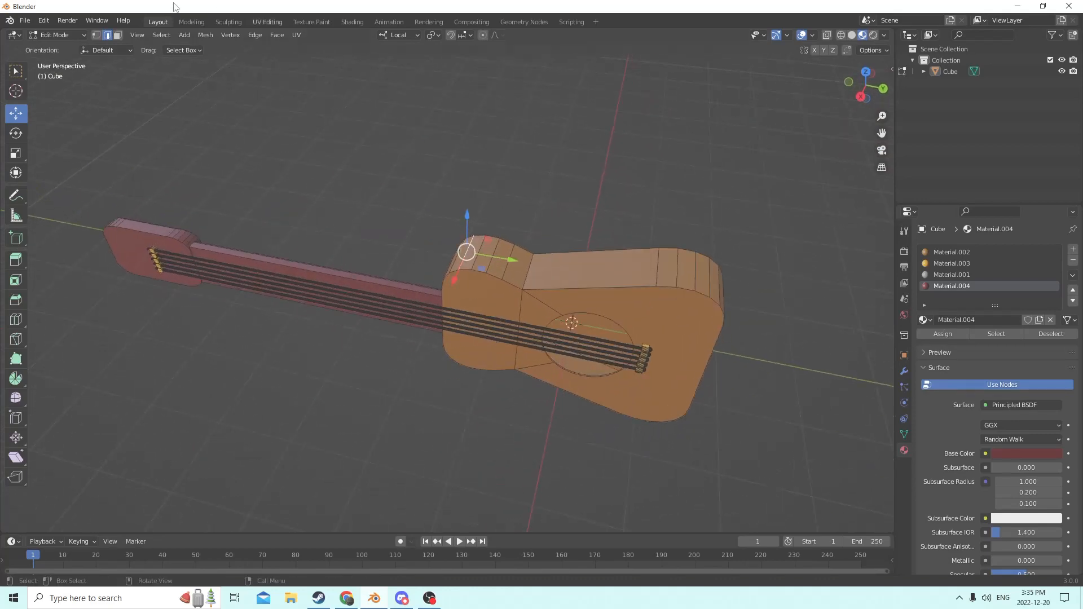
click(118, 35)
middle_drag(385, 148, 584, 269)
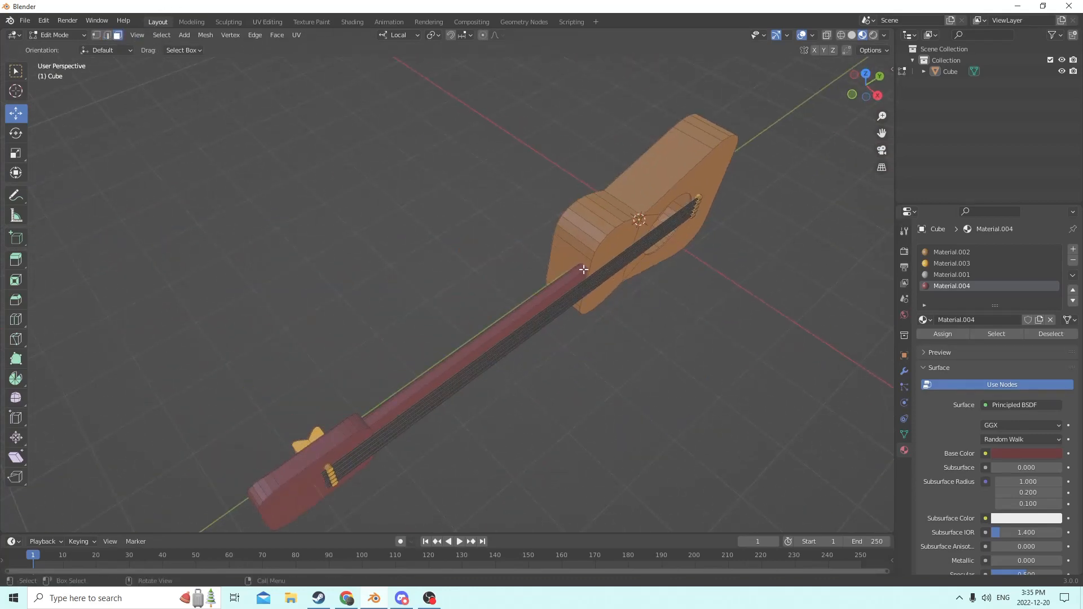
click(562, 256)
ctrl+click(636, 191)
middle_drag(654, 197, 505, 152)
ctrl+click(414, 213)
middle_drag(414, 214, 525, 250)
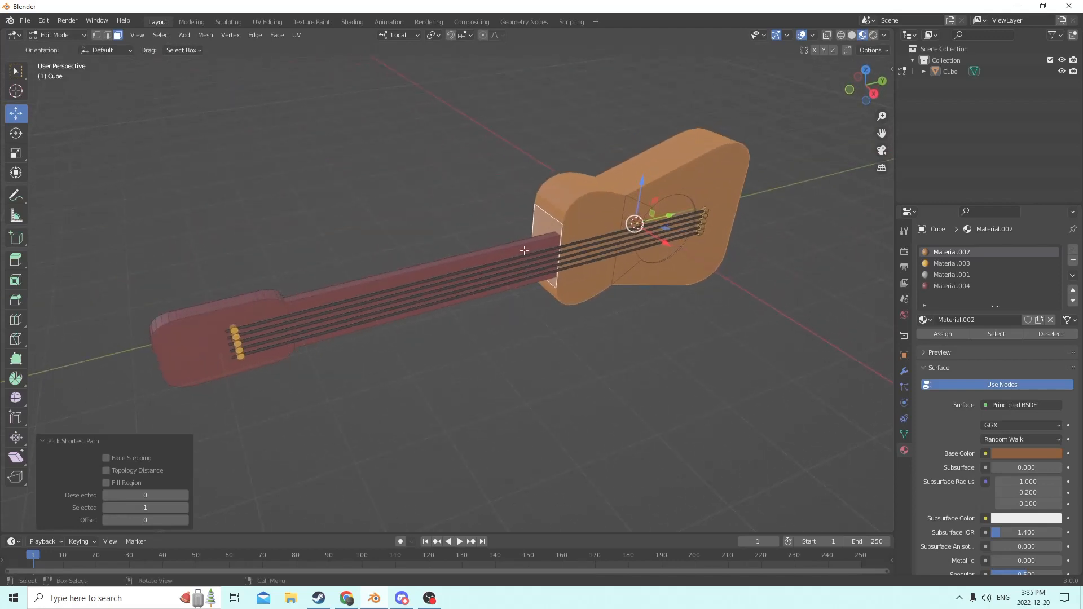
Add a new material with a blue base color of hue about 0.668 and saturation about 0.8, and assign it to the selected side faces.
click(1072, 250)
click(973, 321)
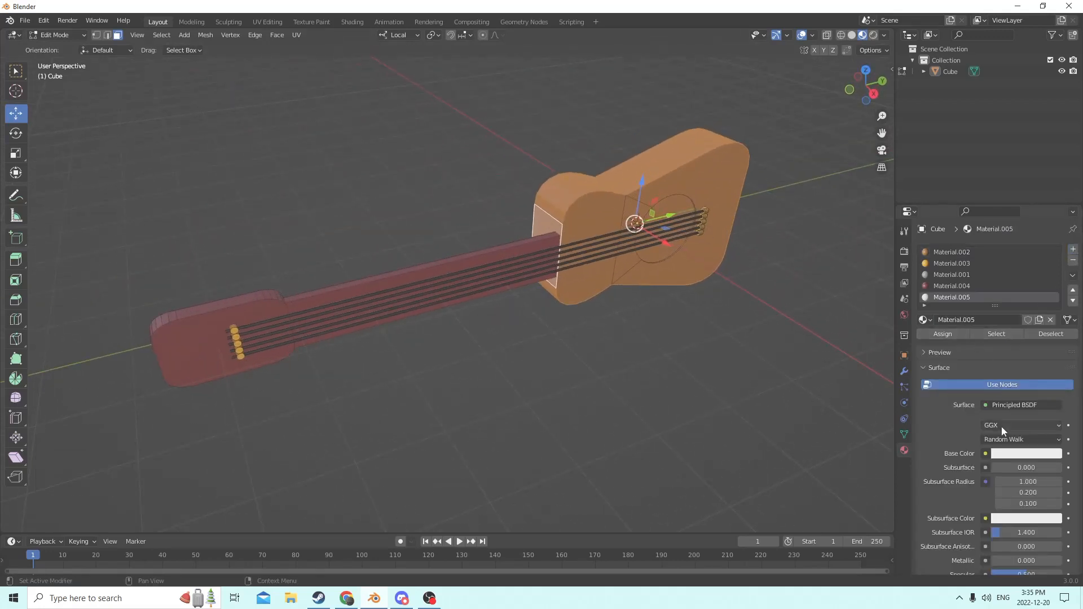
click(1013, 455)
mouse_move(1004, 333)
mouse_down()
mouse_move(1010, 352)
mouse_move(1000, 355)
mouse_move(1015, 352)
mouse_move(1022, 321)
mouse_up()
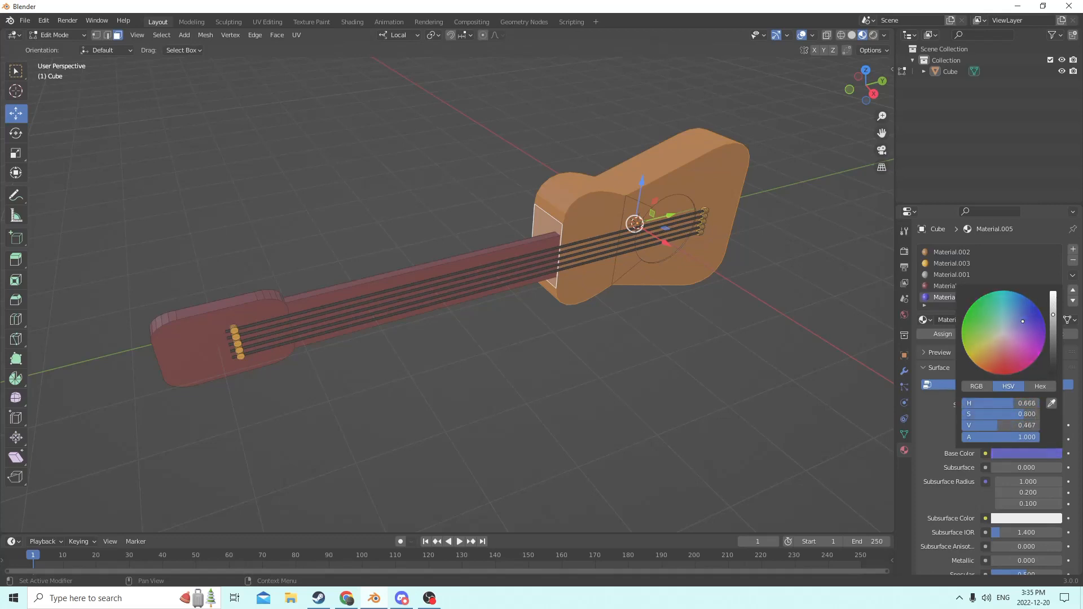
click(934, 332)
middle_drag(796, 317, 615, 285)
scroll(699, 259, up, 5)
mouse_move(566, 274)
middle_down()
mouse_move(539, 261)
mouse_move(575, 264)
middle_up()
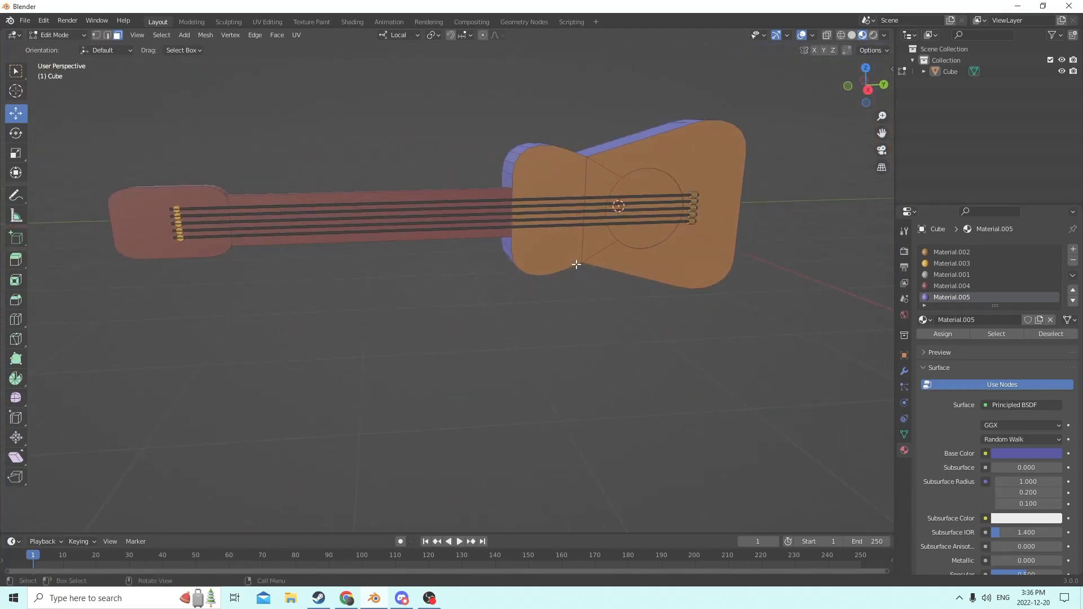